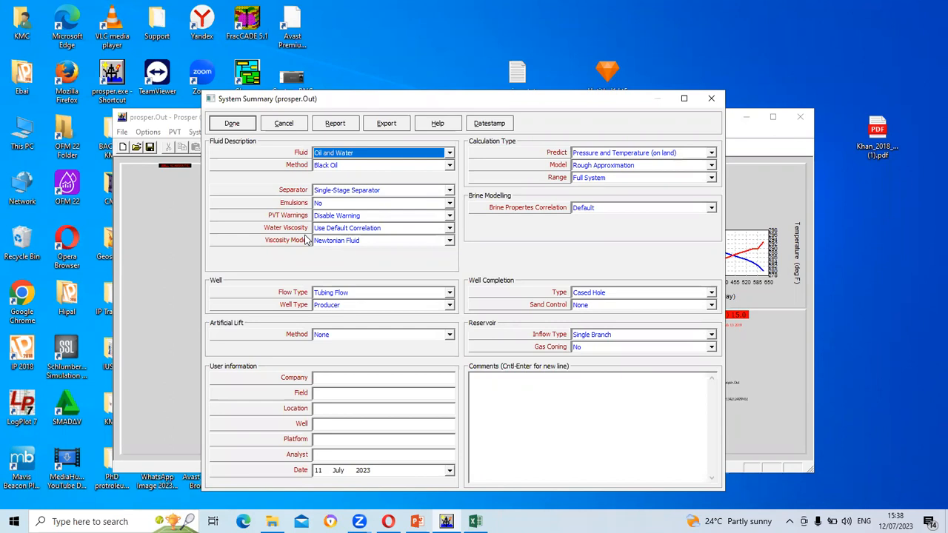
Review the system summary and the matched PVT input data, closing each of them
{"action": "left_click", "coordinate": [715, 103]}
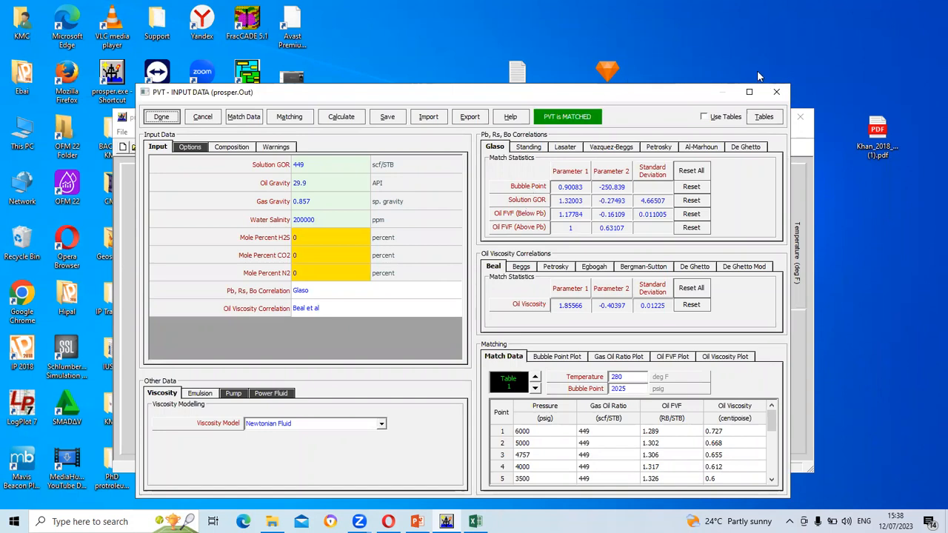
{"action": "left_click", "coordinate": [166, 118]}
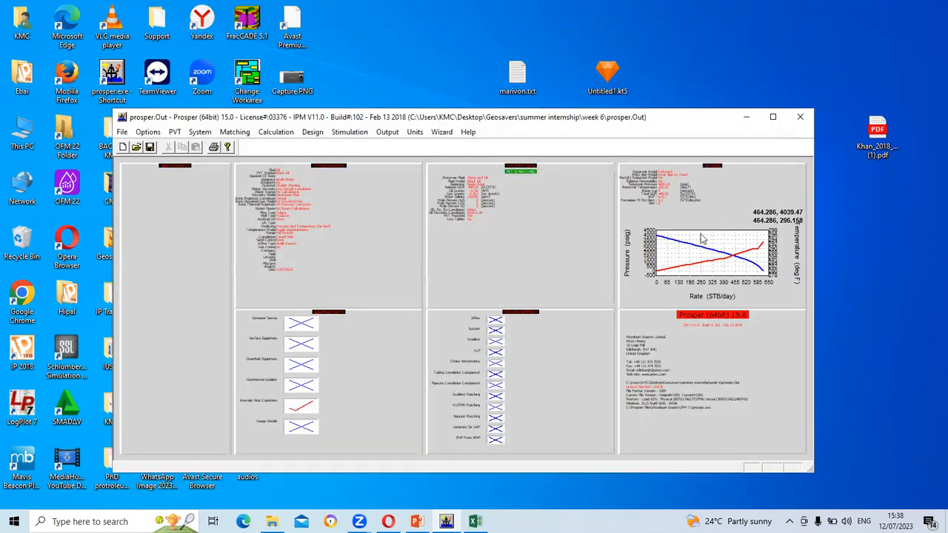
Open the inflow performance input, widen its window, and choose Vogel as the reservoir model
{"action": "left_click", "coordinate": [703, 239]}
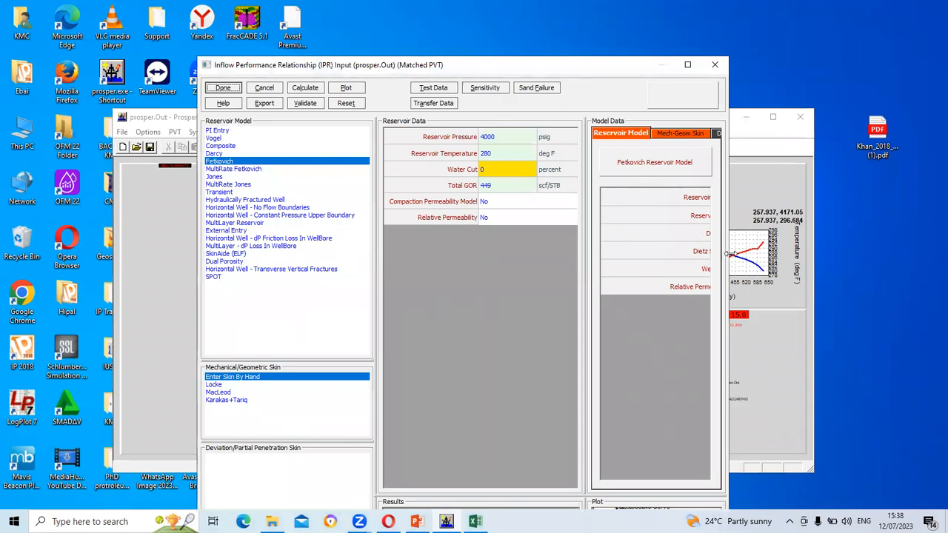
{"action": "left_click_drag", "start_coordinate": [726, 254], "coordinate": [774, 253]}
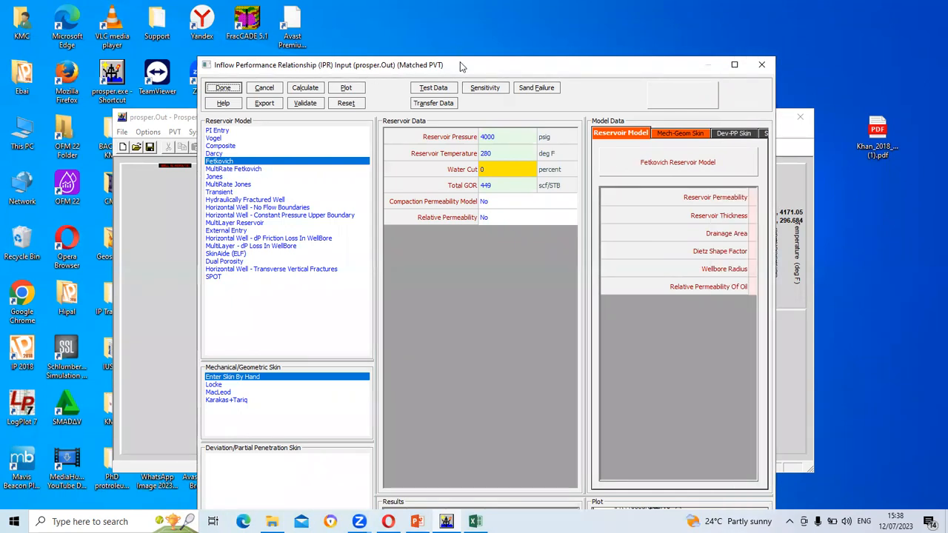
{"action": "left_click_drag", "start_coordinate": [460, 62], "coordinate": [329, 47]}
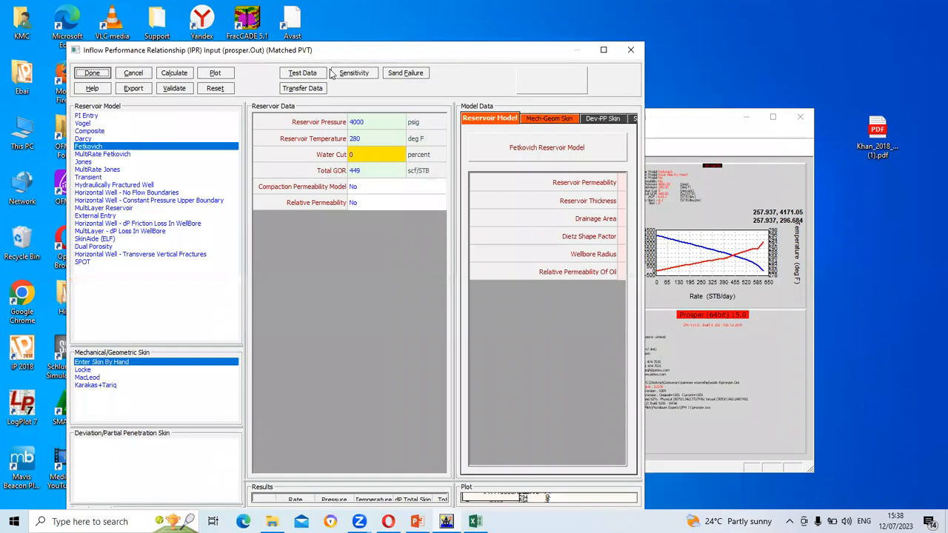
{"action": "left_click", "coordinate": [88, 123]}
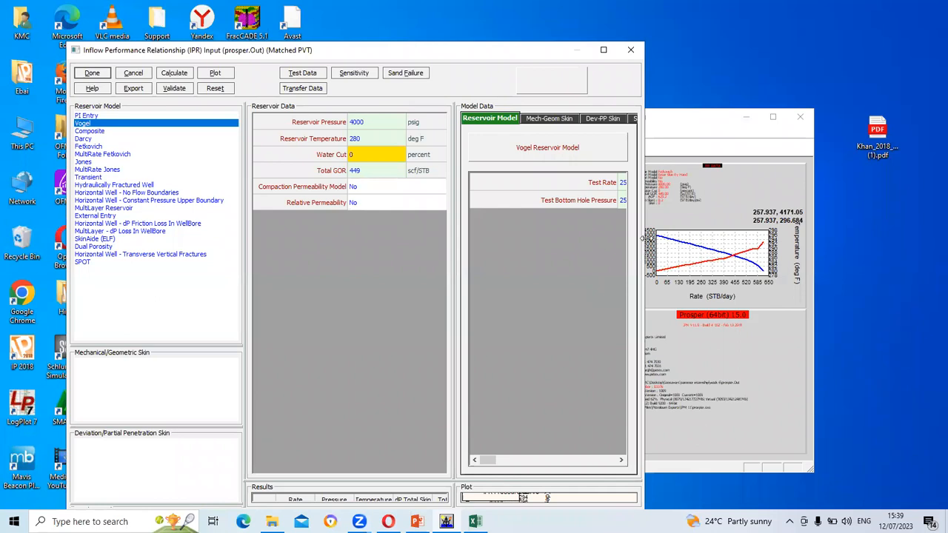
{"action": "left_click_drag", "start_coordinate": [643, 238], "coordinate": [754, 267]}
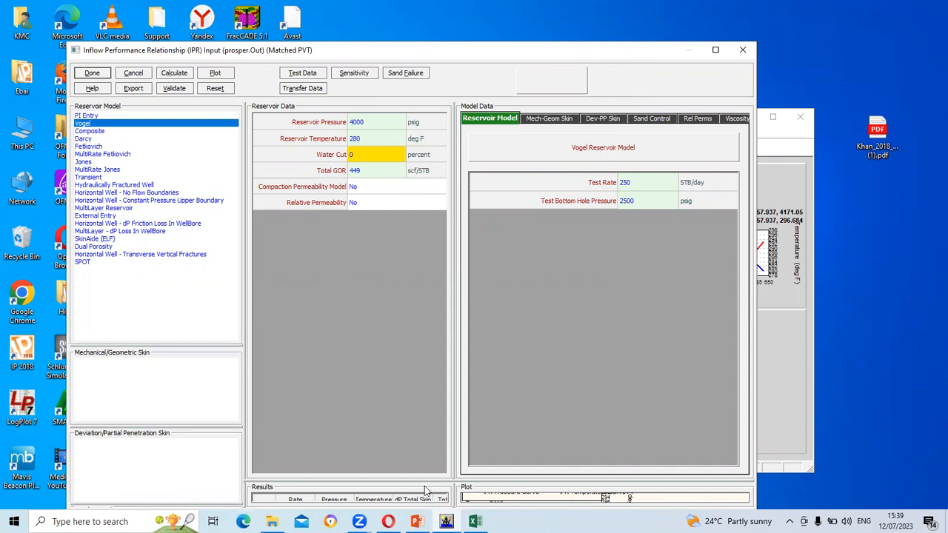
{"action": "left_click", "coordinate": [416, 521]}
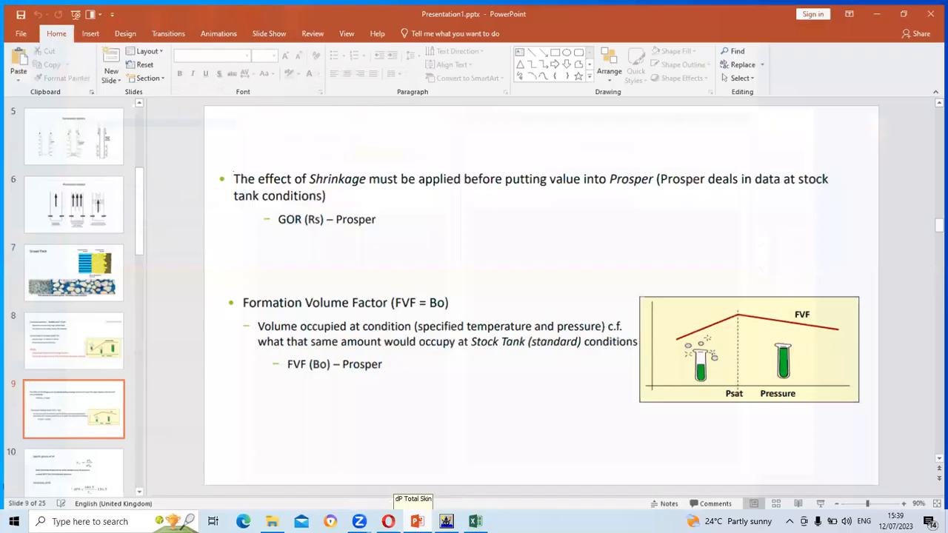
{"action": "left_click", "coordinate": [446, 521]}
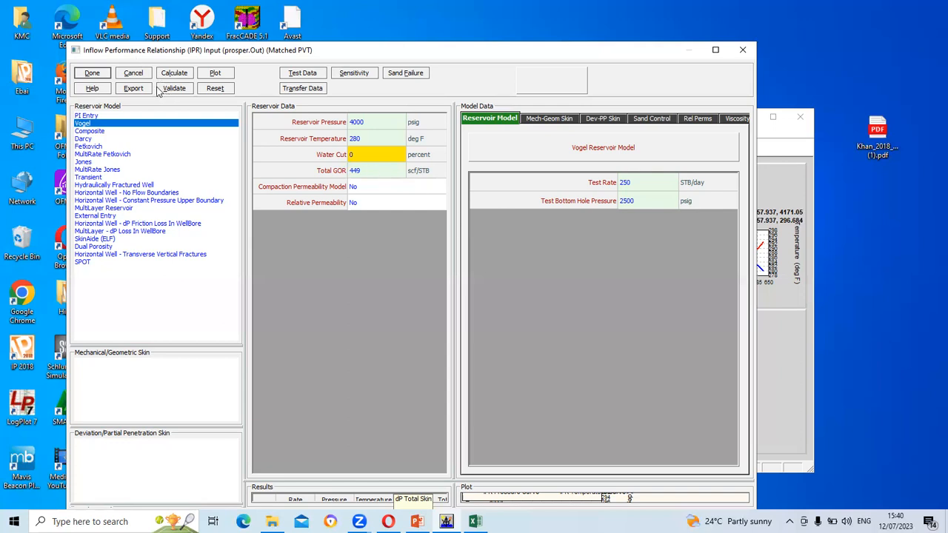
Plot the Vogel IPR with pressure and temperature against rate, and accept the inflow performance input
{"action": "left_click", "coordinate": [215, 73]}
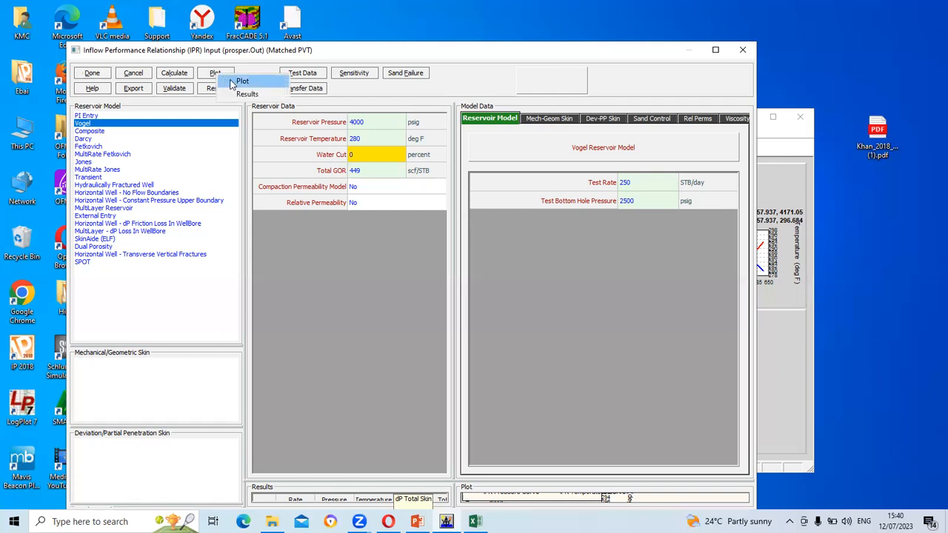
{"action": "left_click", "coordinate": [235, 82]}
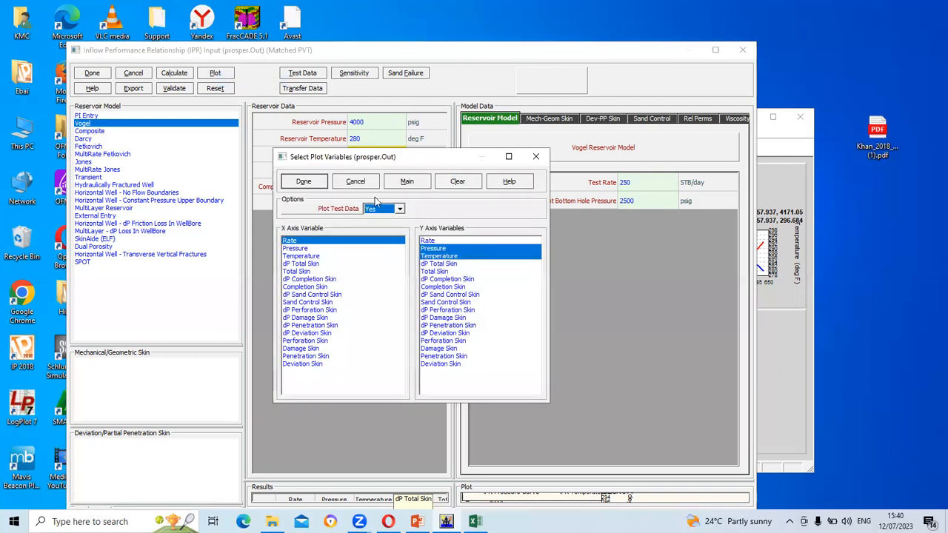
{"action": "left_click", "coordinate": [302, 184]}
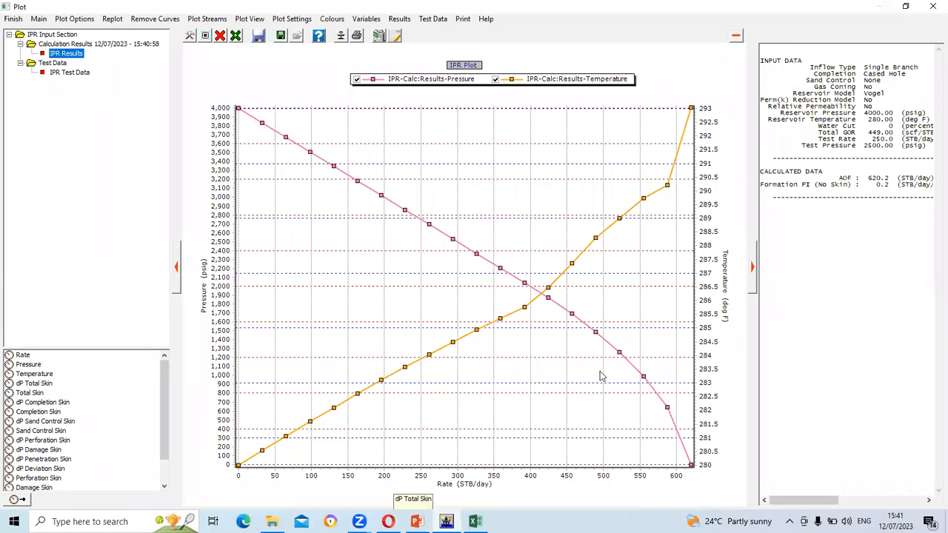
{"action": "left_click", "coordinate": [930, 6]}
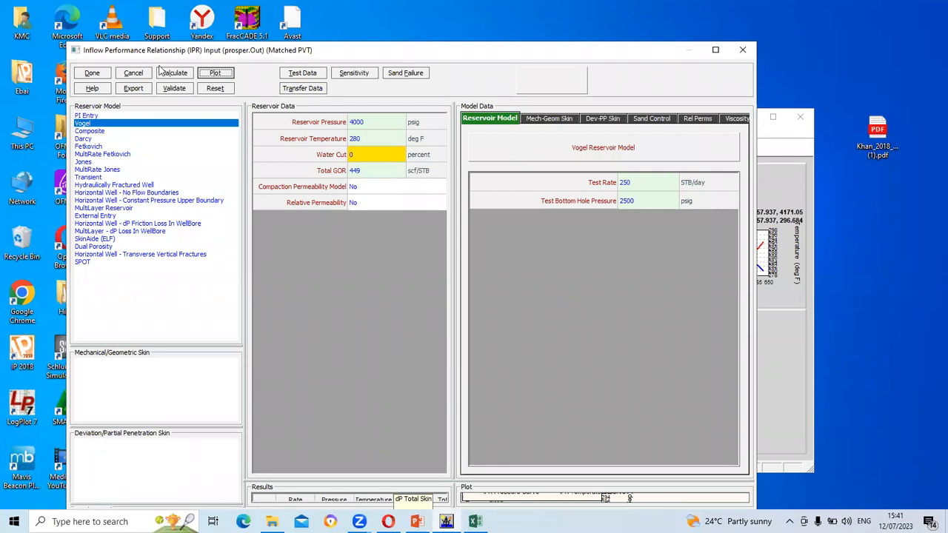
{"action": "left_click", "coordinate": [99, 74]}
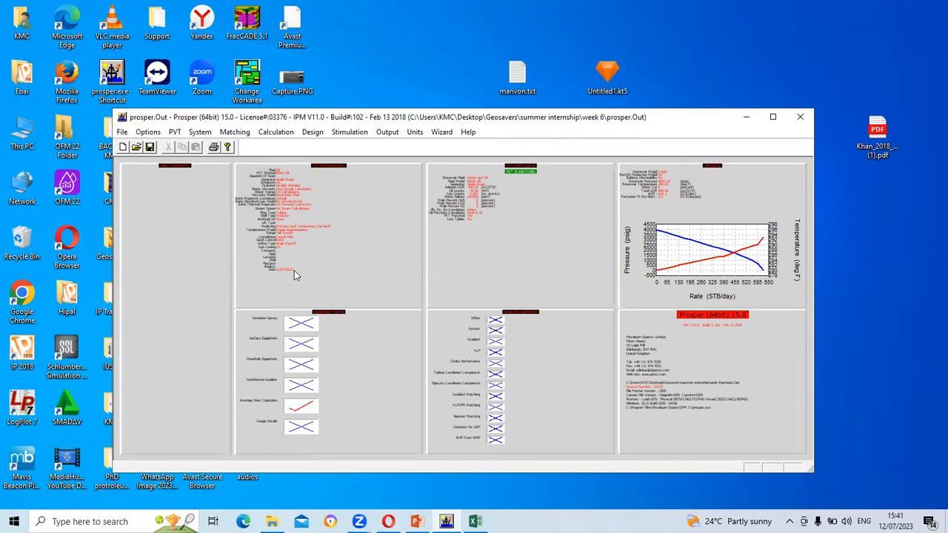
Open the equipment data and edit Deviation Survey, Downhole Equipment, Geothermal Gradient and Average Heat Capacities, leaving out surface equipment and gauge details
{"action": "left_click", "coordinate": [332, 364]}
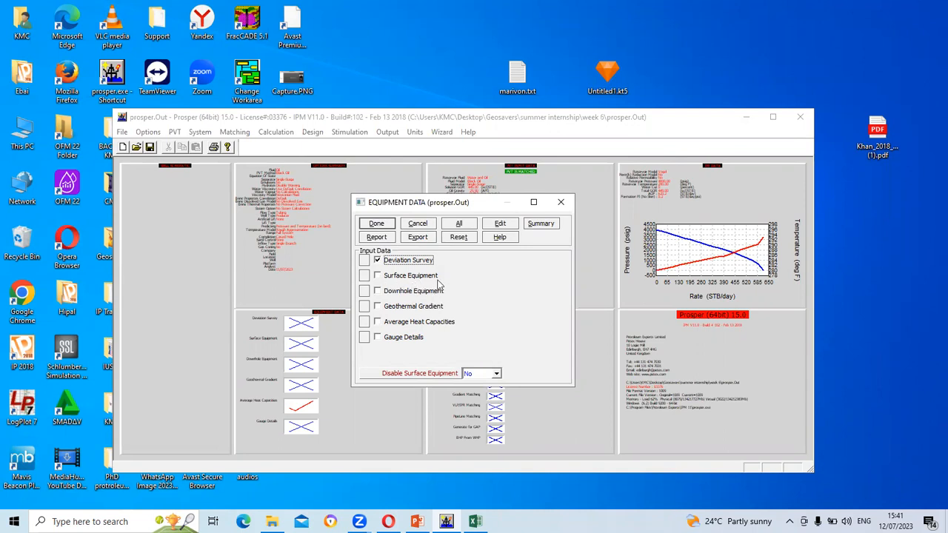
{"action": "left_click", "coordinate": [377, 292]}
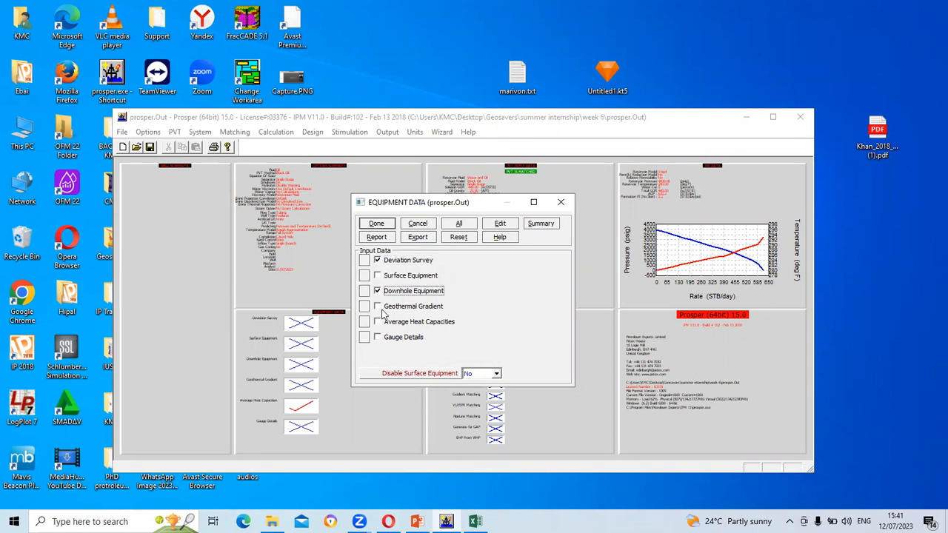
{"action": "left_click", "coordinate": [377, 307]}
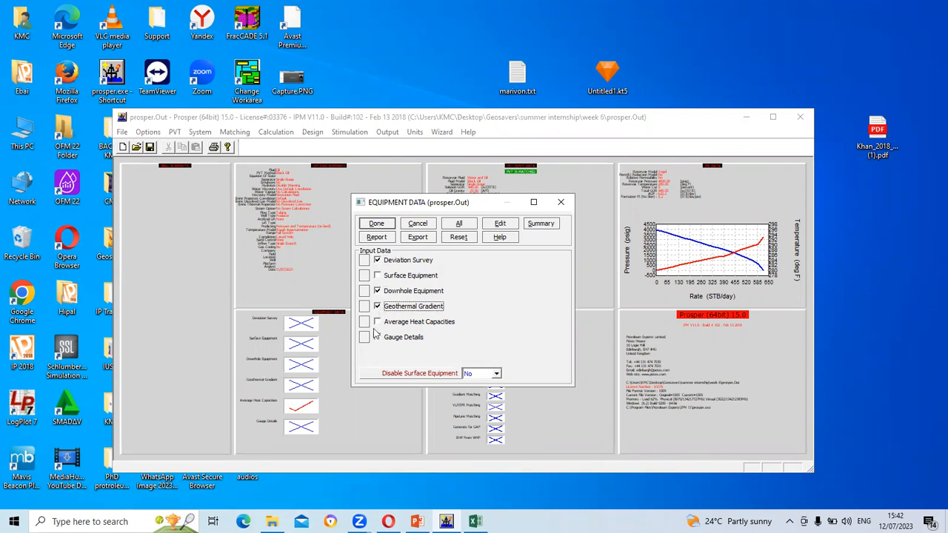
{"action": "left_click", "coordinate": [378, 323]}
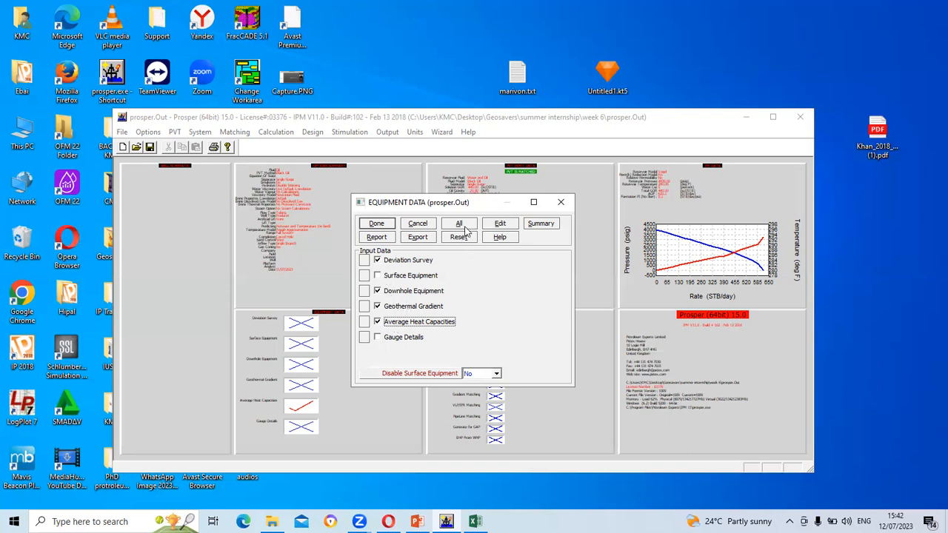
{"action": "left_click", "coordinate": [501, 224]}
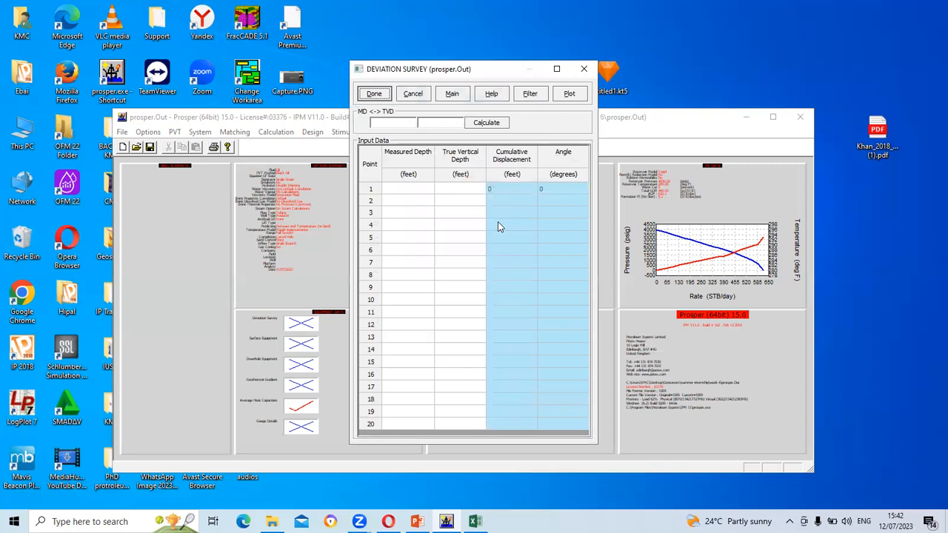
Enter a vertical well's deviation survey: measured and true vertical depth both 0 ft at point 1 and 9000 ft at point 2
{"action": "left_click", "coordinate": [417, 196]}
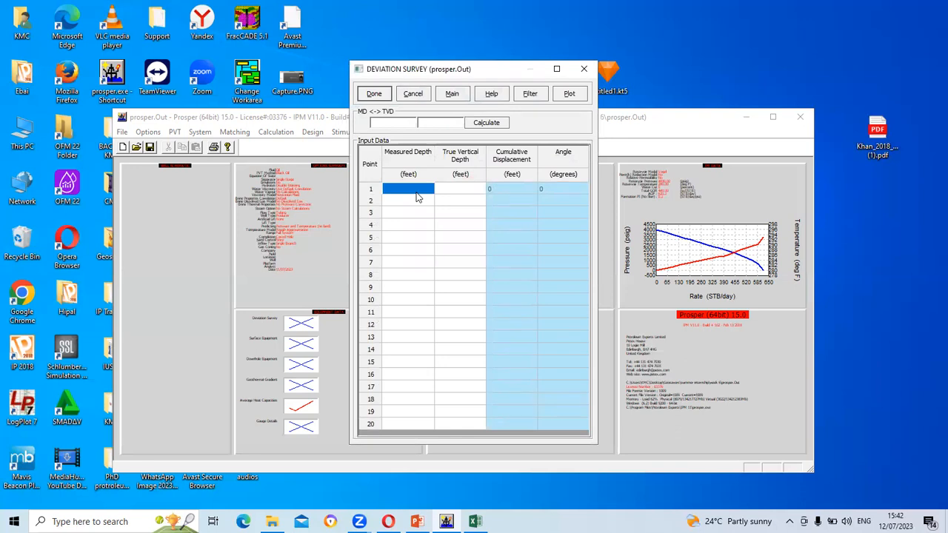
{"action": "type", "text": "0"}
{"action": "left_click", "coordinate": [462, 189]}
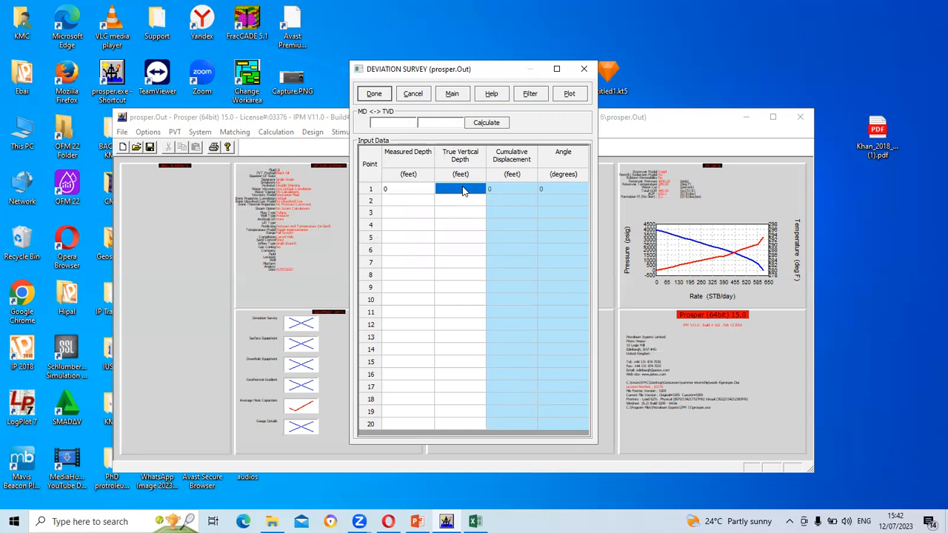
{"action": "left_click", "coordinate": [462, 189]}
{"action": "type", "text": "0"}
{"action": "left_click", "coordinate": [409, 206]}
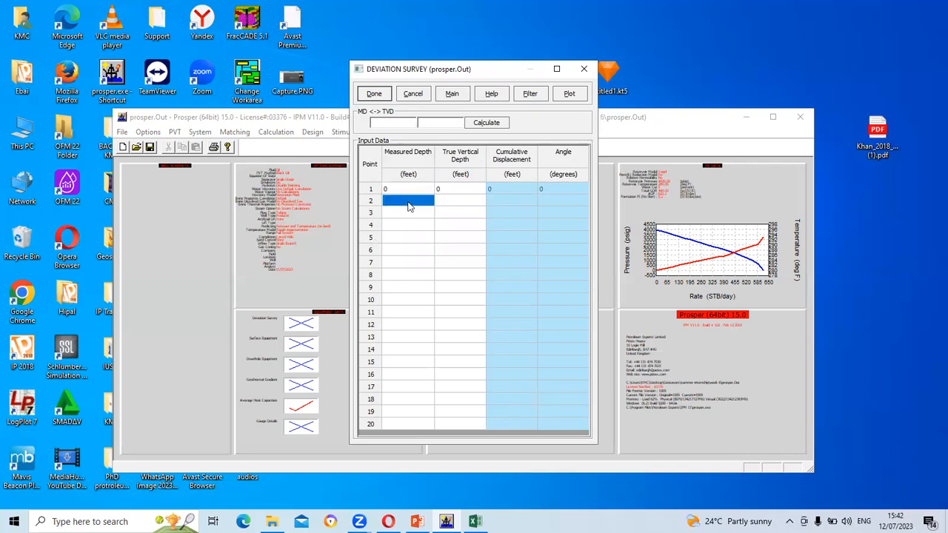
{"action": "left_click", "coordinate": [411, 206]}
{"action": "type", "text": "900"}
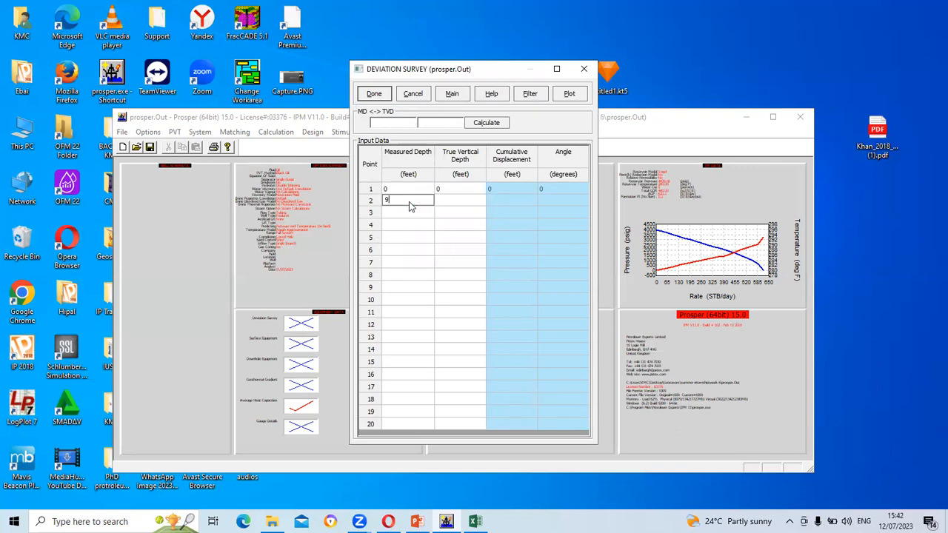
{"action": "left_click", "coordinate": [449, 201]}
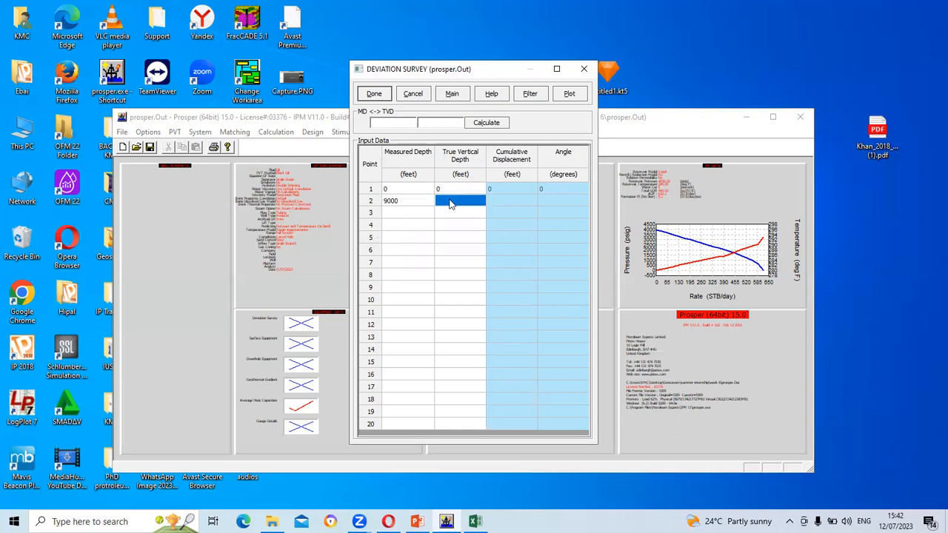
{"action": "left_click", "coordinate": [449, 204]}
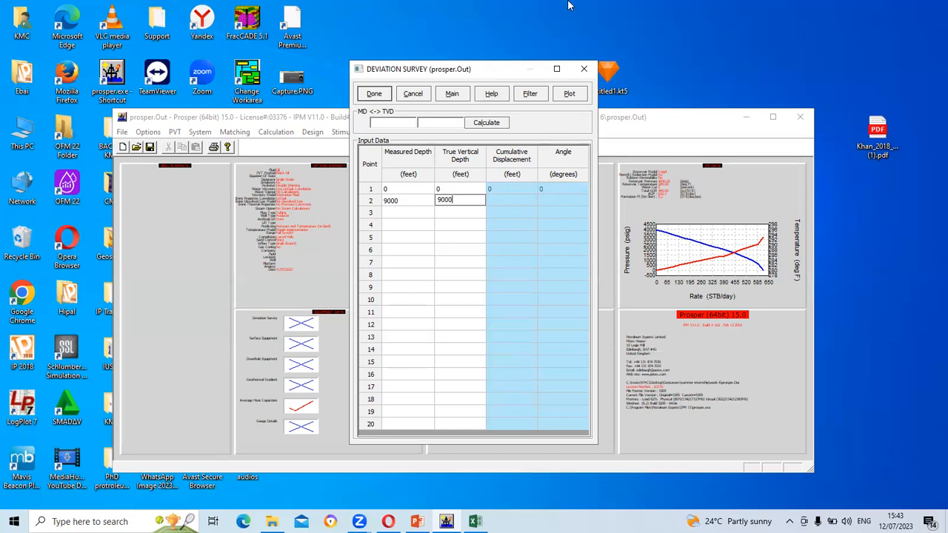
{"action": "left_click", "coordinate": [632, 8]}
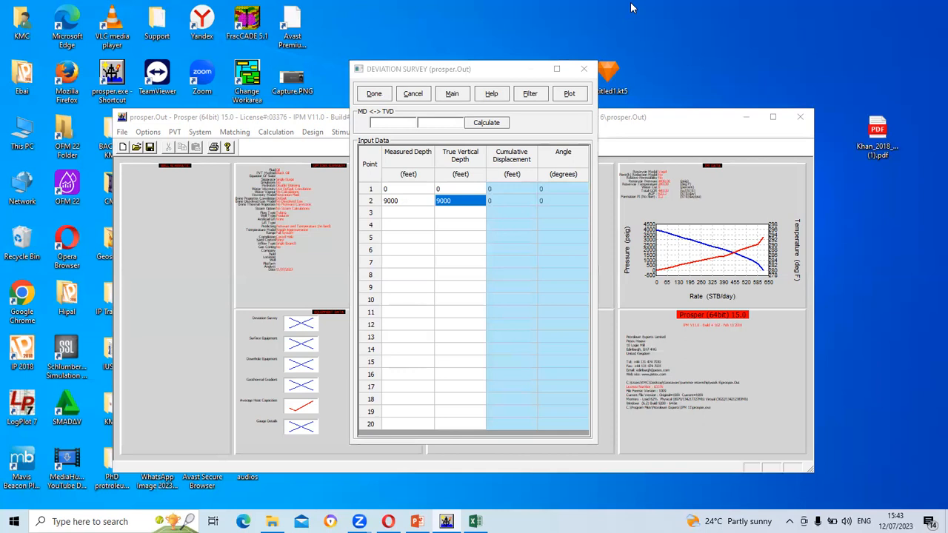
{"action": "mouse_move", "coordinate": [413, 228]}
{"action": "left_mouse_down"}
{"action": "mouse_move", "coordinate": [433, 291]}
{"action": "mouse_move", "coordinate": [524, 334]}
{"action": "left_mouse_up"}
{"action": "mouse_move", "coordinate": [391, 231]}
{"action": "left_mouse_down"}
{"action": "mouse_move", "coordinate": [396, 268]}
{"action": "mouse_move", "coordinate": [427, 314]}
{"action": "mouse_move", "coordinate": [497, 342]}
{"action": "left_mouse_up"}
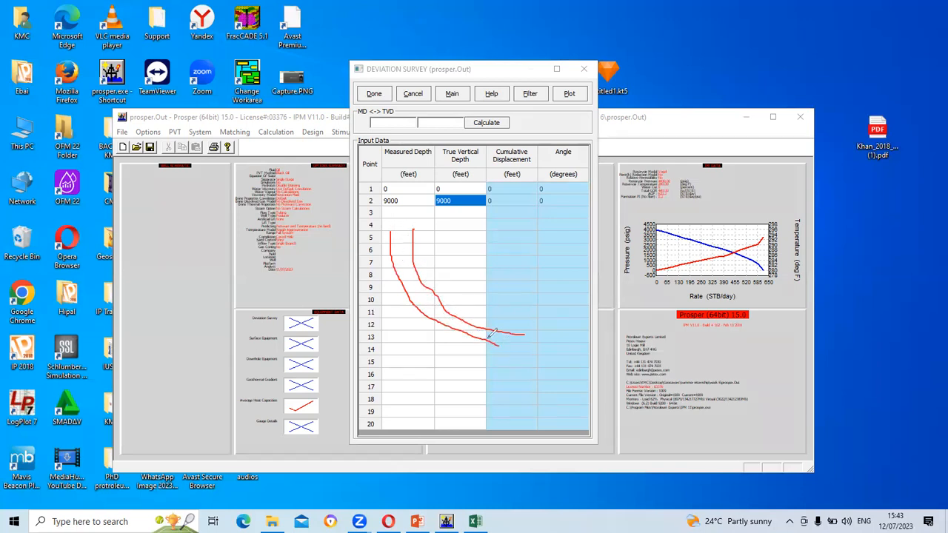
{"action": "mouse_move", "coordinate": [517, 222]}
{"action": "left_mouse_down"}
{"action": "mouse_move", "coordinate": [557, 235]}
{"action": "mouse_move", "coordinate": [538, 224]}
{"action": "mouse_move", "coordinate": [551, 224]}
{"action": "mouse_move", "coordinate": [541, 251]}
{"action": "mouse_move", "coordinate": [555, 340]}
{"action": "left_mouse_up"}
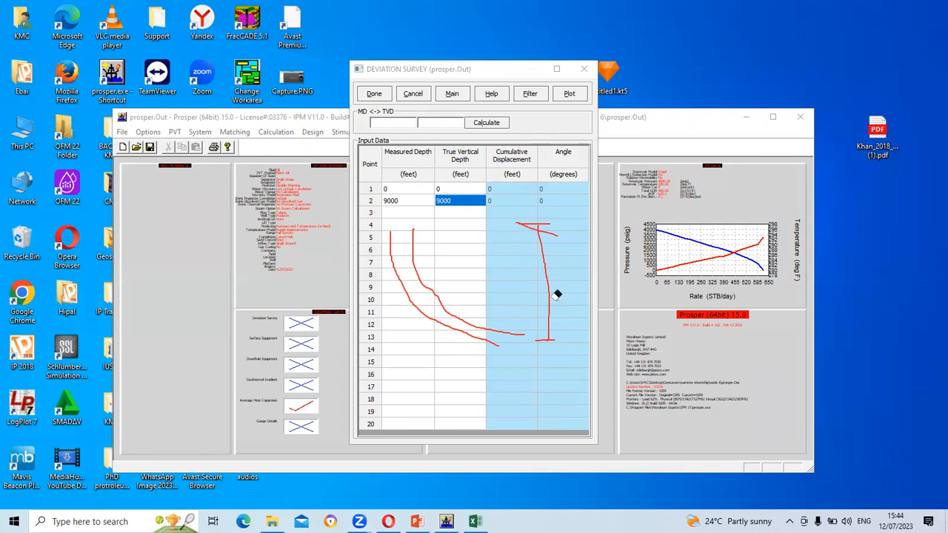
{"action": "left_click", "coordinate": [544, 253]}
{"action": "left_click", "coordinate": [541, 224]}
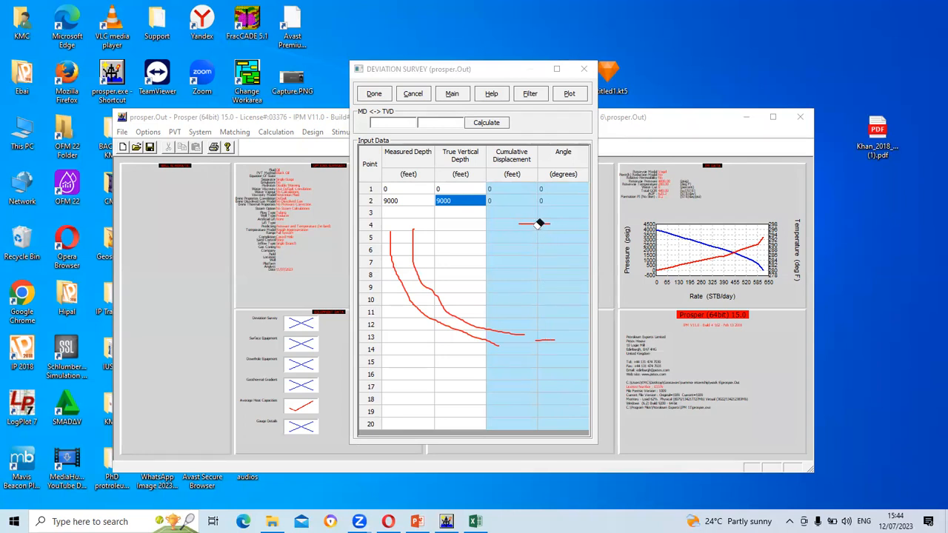
{"action": "left_click", "coordinate": [543, 336]}
{"action": "left_click", "coordinate": [482, 323]}
{"action": "left_click", "coordinate": [462, 325]}
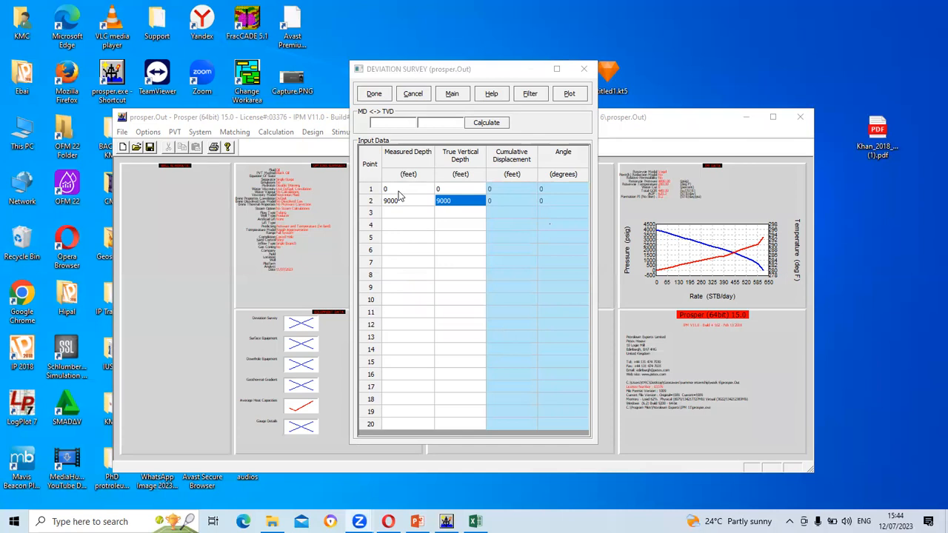
Plot the deviation survey to check the well path, and accept the survey data
{"action": "left_click", "coordinate": [457, 215]}
{"action": "left_click", "coordinate": [566, 95]}
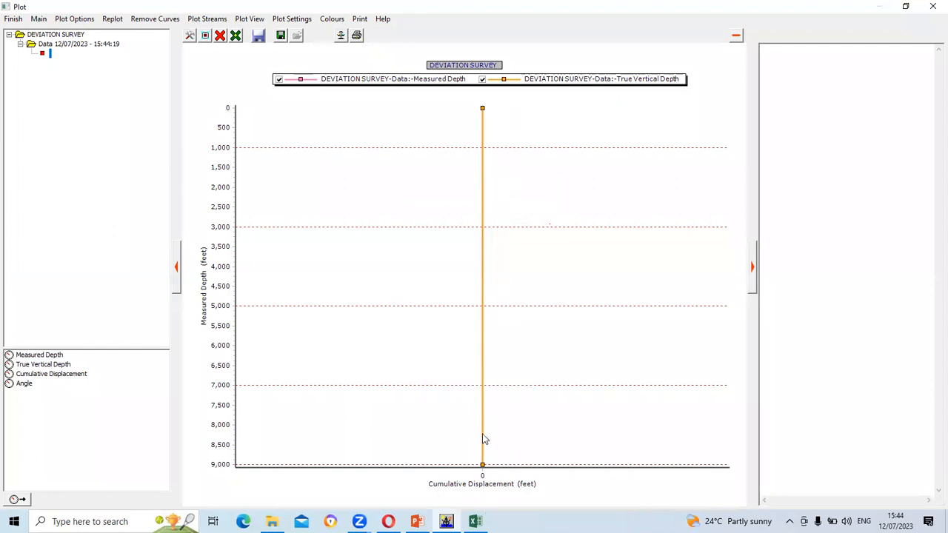
{"action": "left_click", "coordinate": [932, 6]}
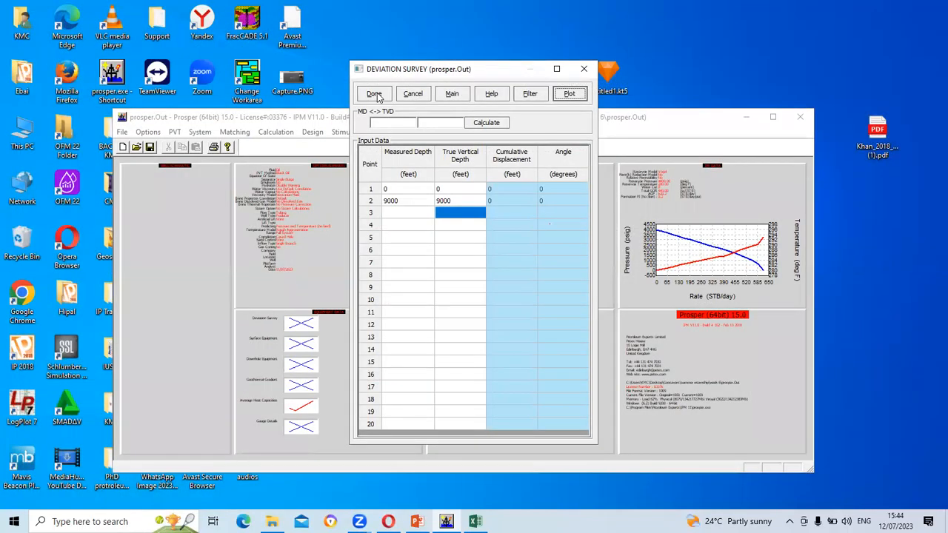
{"action": "left_click", "coordinate": [375, 93]}
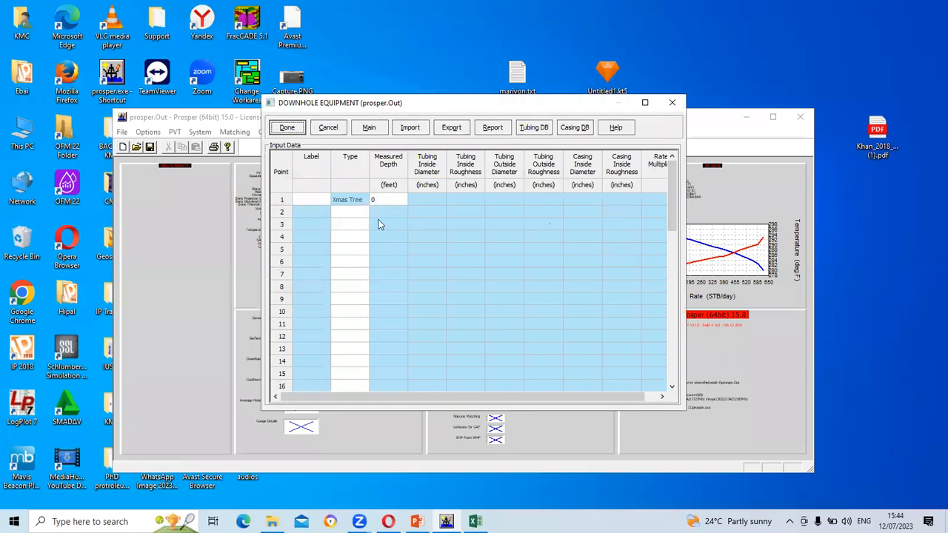
Label the Xmas tree point "xmas tree" and add a Tubing element labelled "tubing" at point 2 of the downhole equipment
{"action": "left_click", "coordinate": [320, 201]}
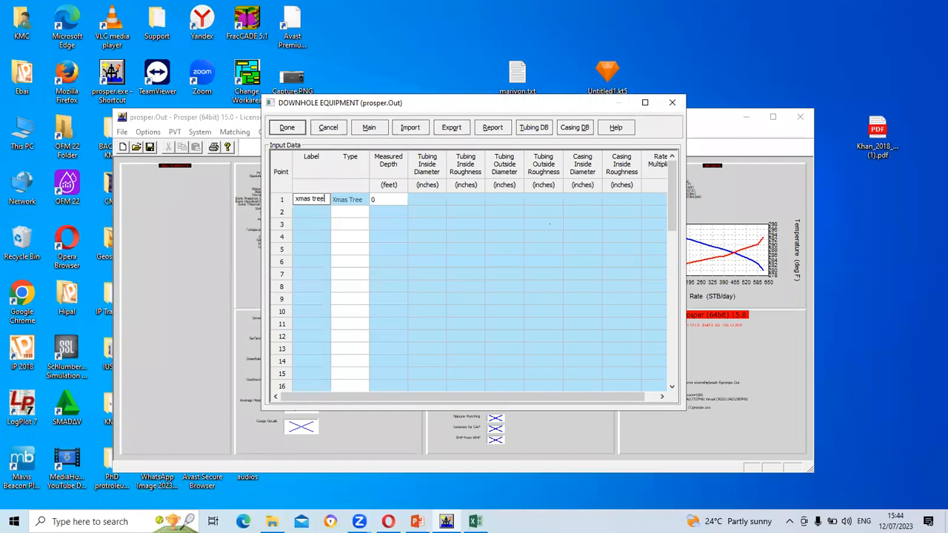
{"action": "left_click", "coordinate": [357, 212]}
{"action": "left_click", "coordinate": [356, 213]}
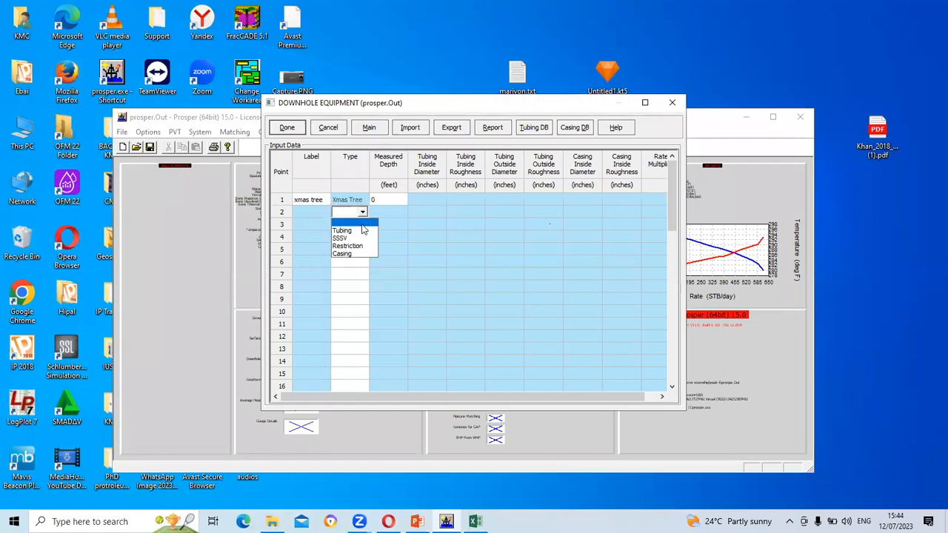
{"action": "left_click", "coordinate": [313, 214]}
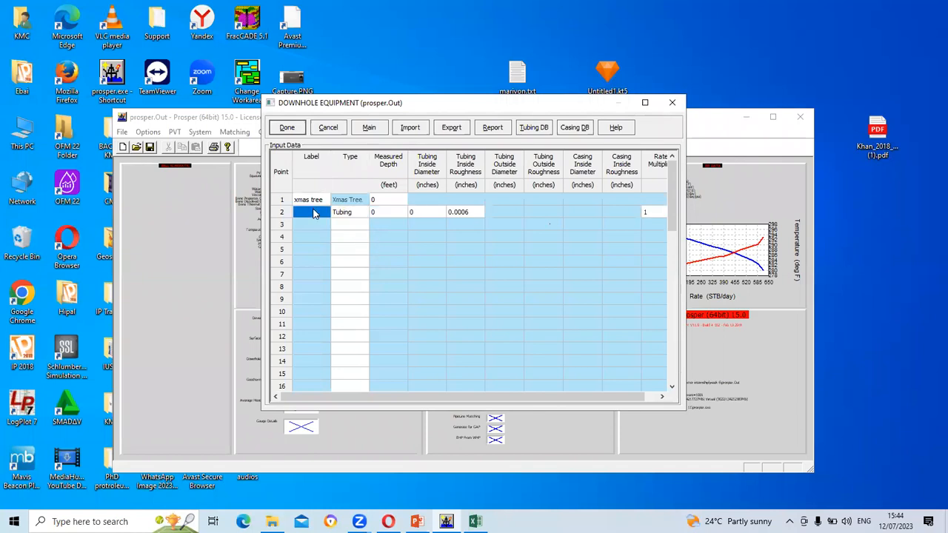
{"action": "type", "text": "tu"}
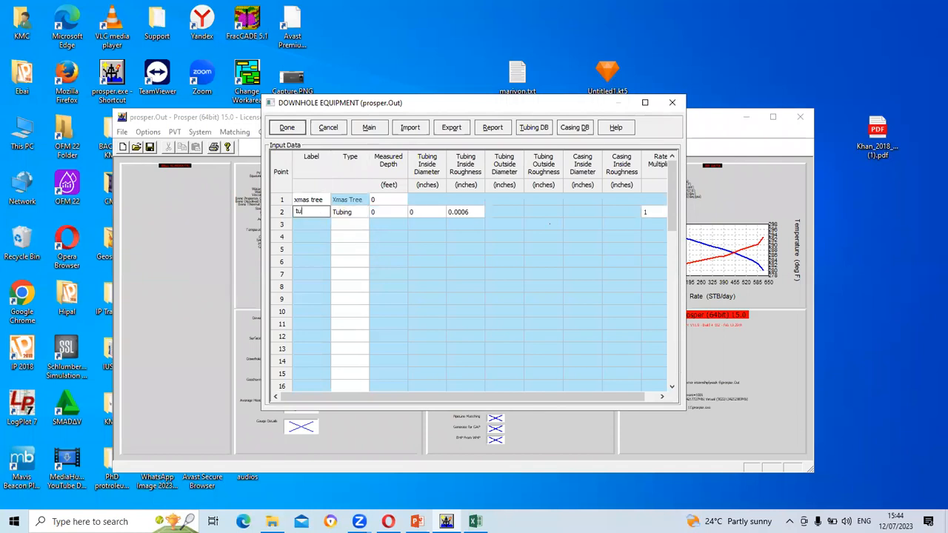
{"action": "type", "text": "bing"}
Add a Casing element labelled "casing" at point 3 of the downhole equipment
{"action": "left_click", "coordinate": [363, 225]}
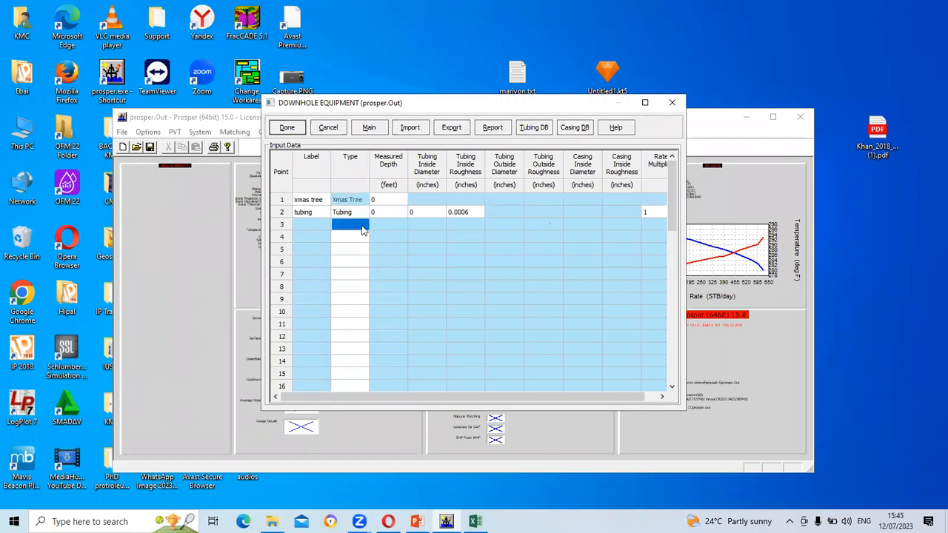
{"action": "left_click", "coordinate": [362, 224]}
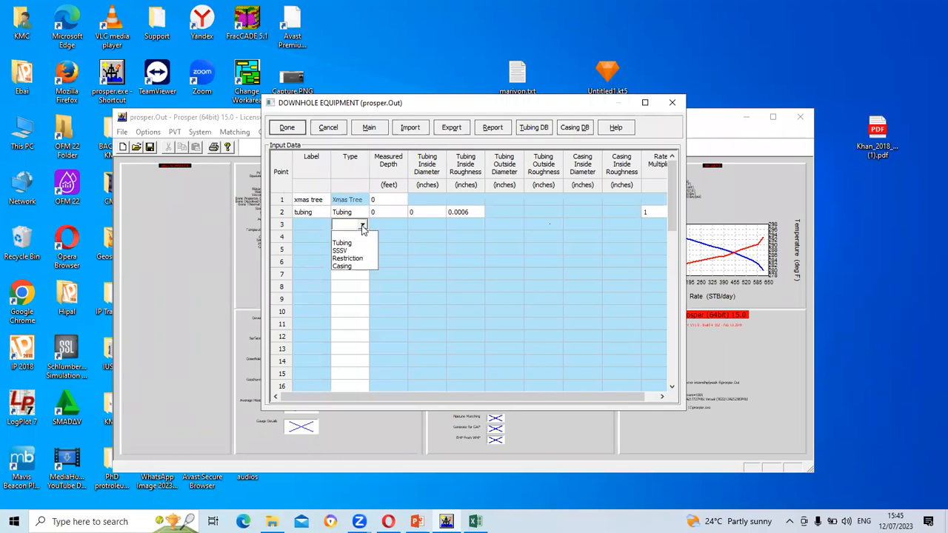
{"action": "left_click", "coordinate": [362, 266]}
{"action": "left_click", "coordinate": [320, 228]}
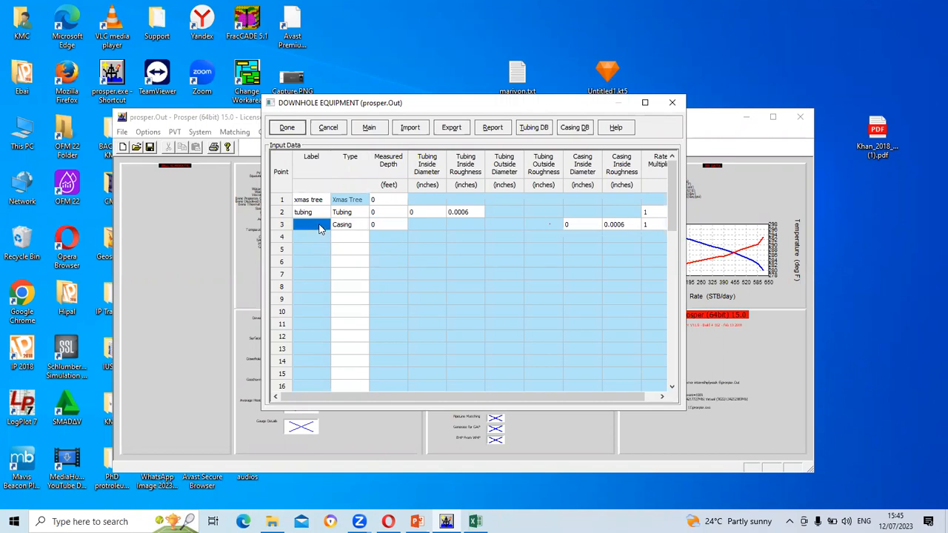
{"action": "type", "text": "casing"}
Set the measured depths to 30 ft for the Xmas tree, 7500 ft for the tubing and 9000 ft for the casing
{"action": "left_click", "coordinate": [373, 213]}
{"action": "left_click", "coordinate": [388, 200]}
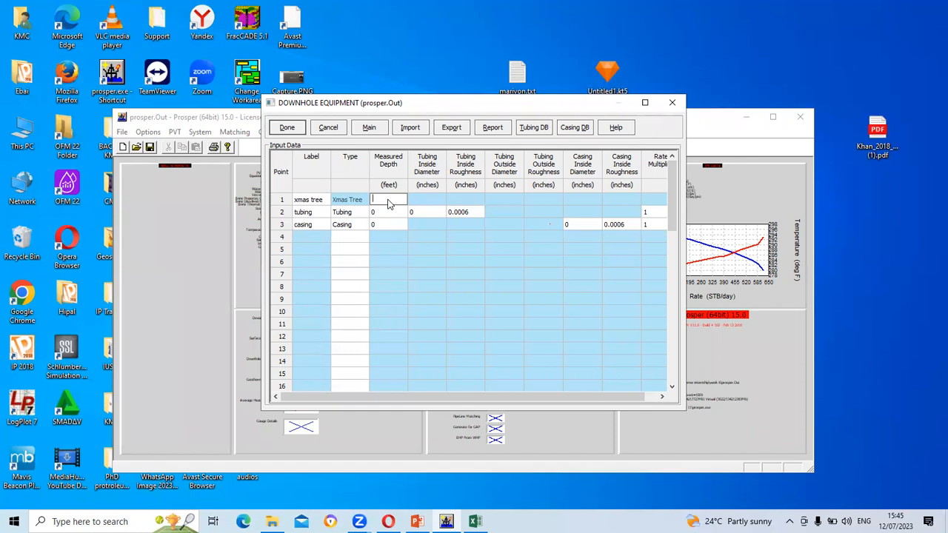
{"action": "type", "text": "30"}
{"action": "left_click", "coordinate": [385, 213]}
{"action": "left_click", "coordinate": [386, 214]}
{"action": "type", "text": "7500"}
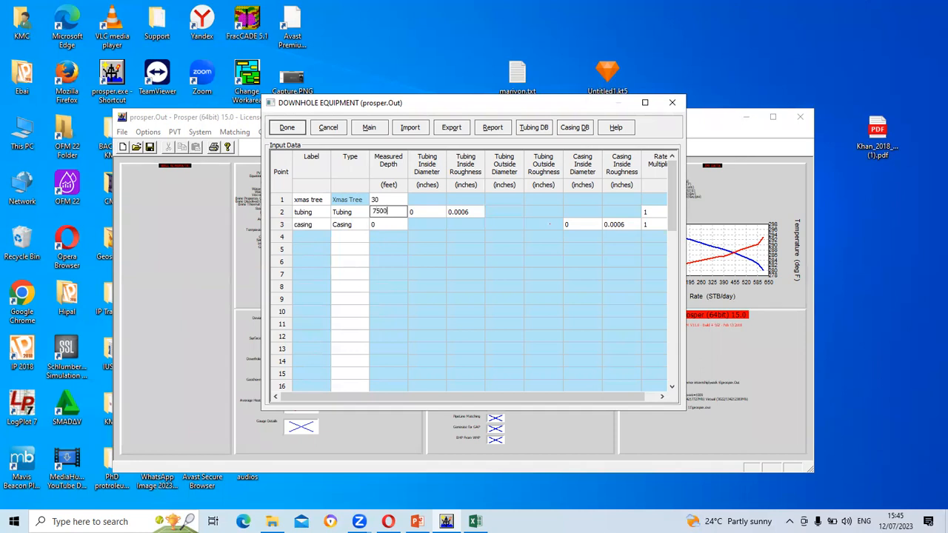
{"action": "left_click", "coordinate": [392, 226]}
{"action": "left_click", "coordinate": [393, 226]}
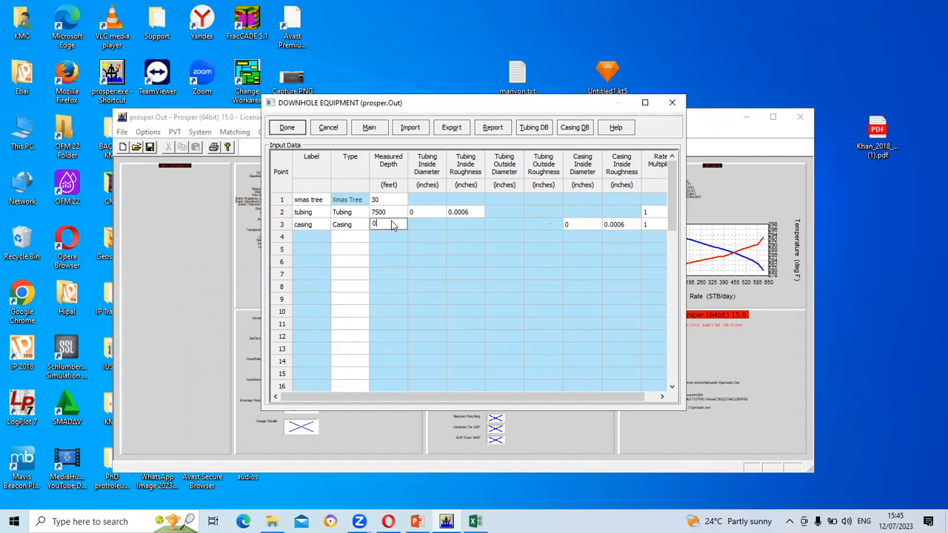
{"action": "type", "text": "9000"}
Set the tubing inside diameter to 3.75 inches and the casing inside diameter to 7 inches, and accept the downhole equipment
{"action": "left_click", "coordinate": [428, 214]}
{"action": "left_click", "coordinate": [427, 215]}
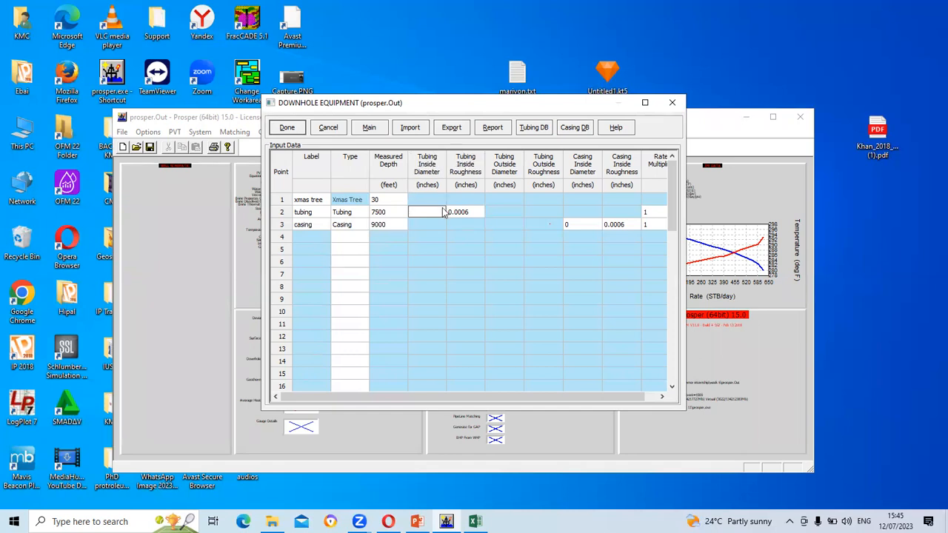
{"action": "type", "text": "3.75"}
{"action": "left_click", "coordinate": [592, 229]}
{"action": "left_click", "coordinate": [592, 229]}
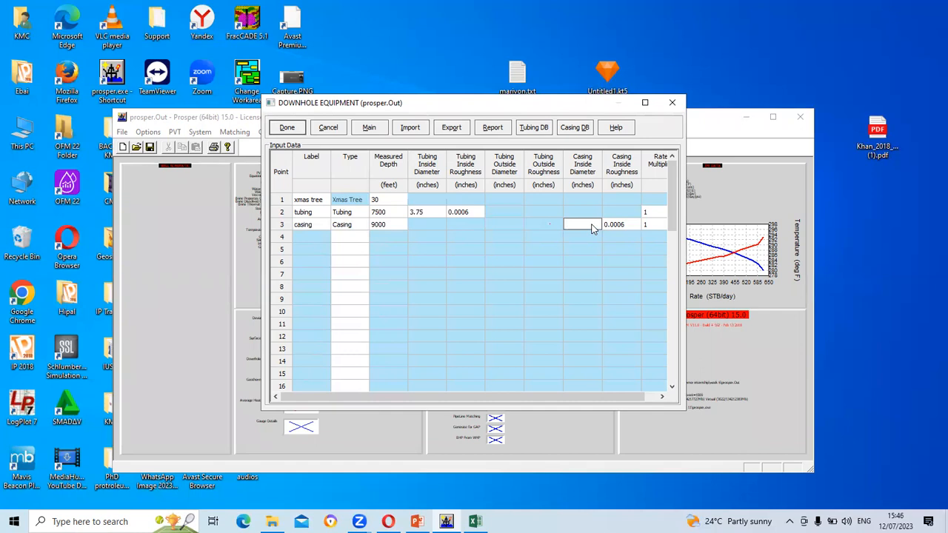
{"action": "type", "text": "7"}
{"action": "left_click", "coordinate": [294, 129]}
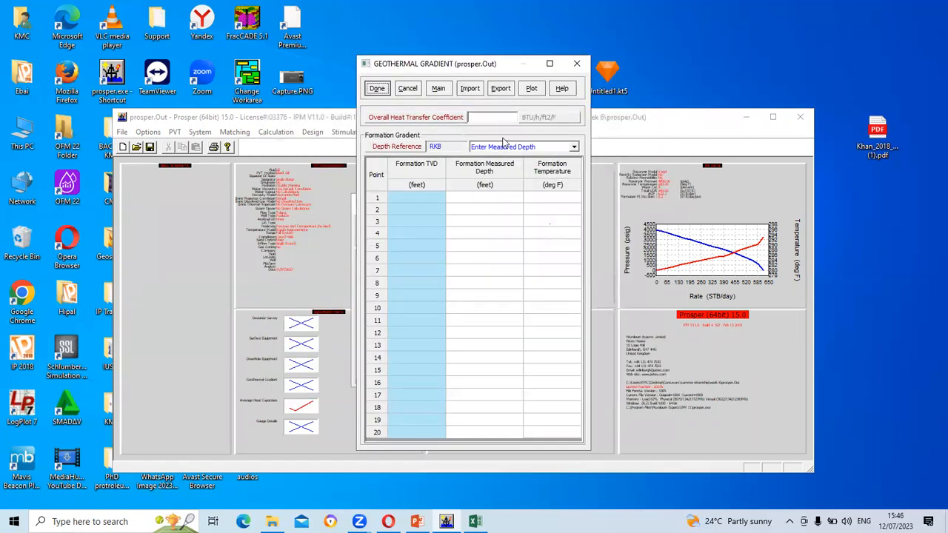
Enter the geothermal gradient by measured depth: 65 deg F at 0 ft and 230 deg F at 9000 ft
{"action": "left_click", "coordinate": [500, 198]}
{"action": "type", "text": "0"}
{"action": "left_click", "coordinate": [552, 199]}
{"action": "left_click", "coordinate": [485, 213]}
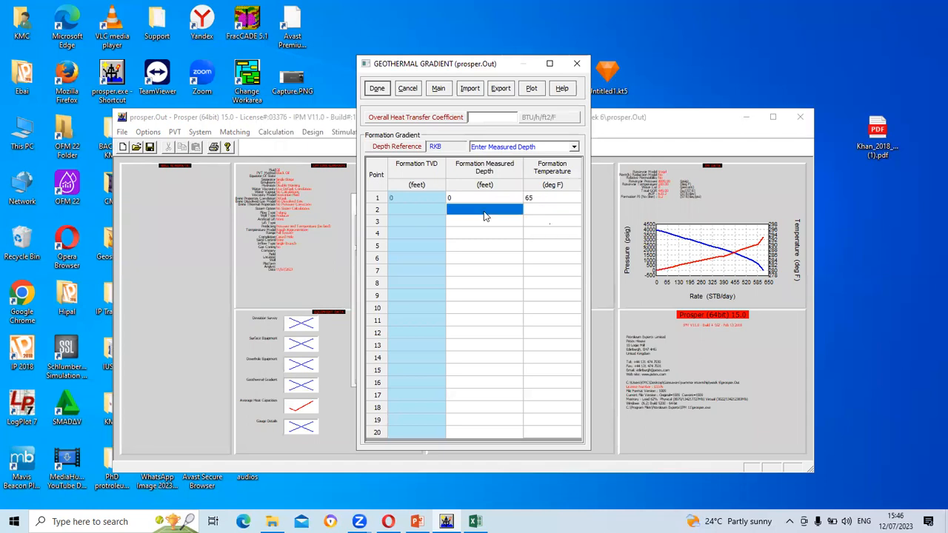
{"action": "type", "text": "90"}
{"action": "left_click", "coordinate": [539, 213]}
{"action": "type", "text": "230"}
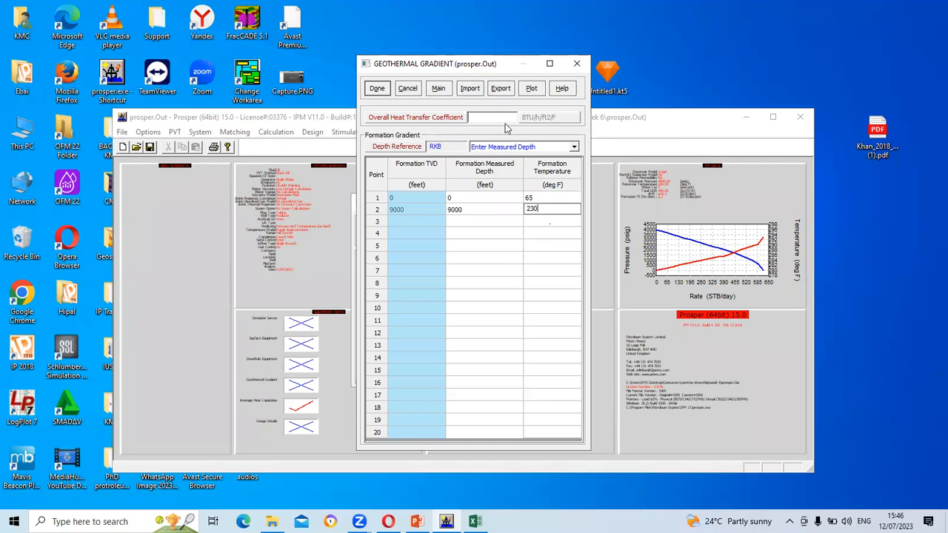
{"action": "key", "text": "Return"}
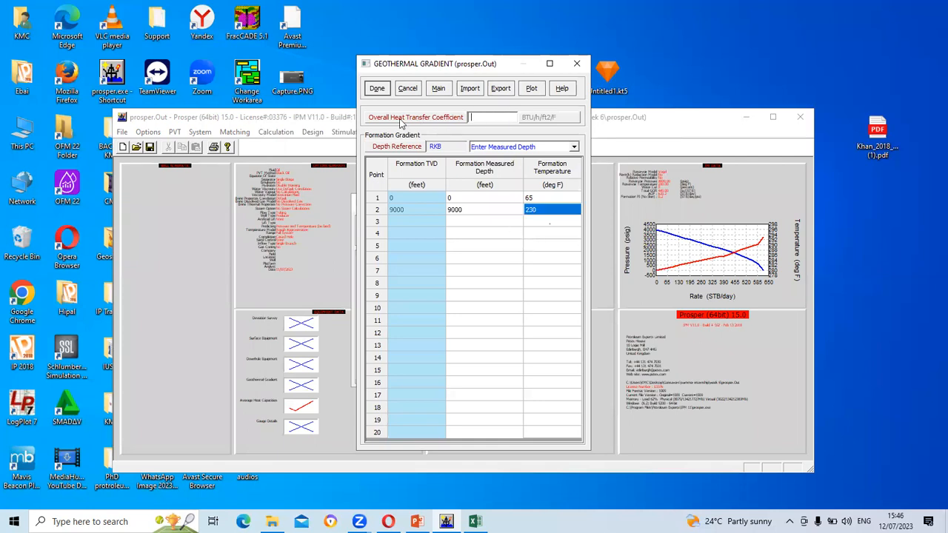
Set the overall heat transfer coefficient to 8 BTU/h/ft2/F, and accept the geothermal gradient and the default average heat capacities
{"action": "left_click", "coordinate": [488, 116]}
{"action": "type", "text": "8"}
{"action": "left_click", "coordinate": [378, 89]}
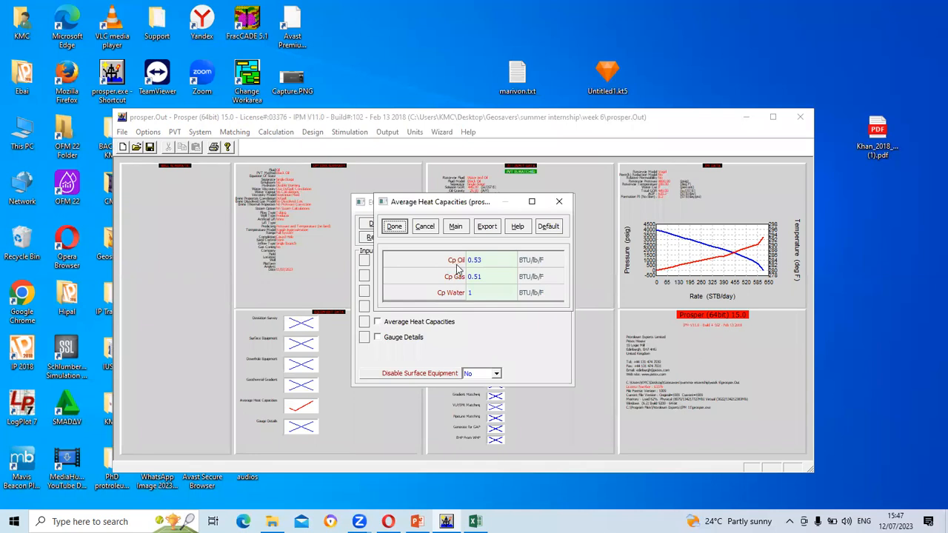
{"action": "left_click", "coordinate": [395, 227]}
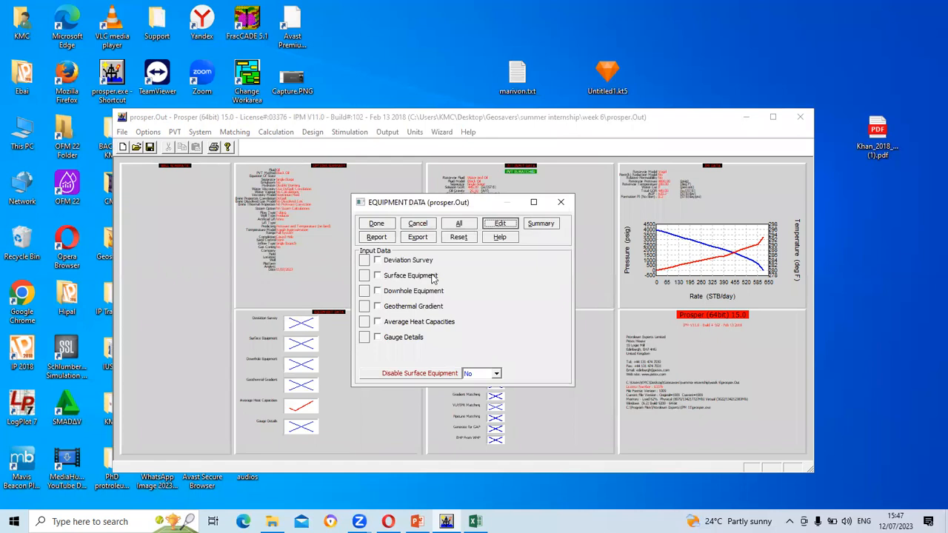
Try to display the equipment summary, and set the Xmas tree's measured depth to 0 ft in the downhole equipment
{"action": "left_click", "coordinate": [539, 226]}
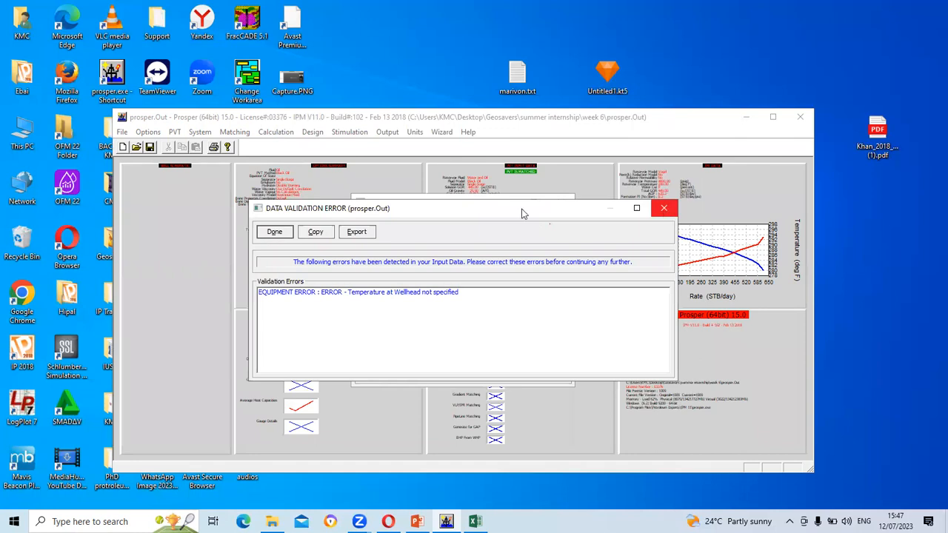
{"action": "left_click", "coordinate": [288, 233]}
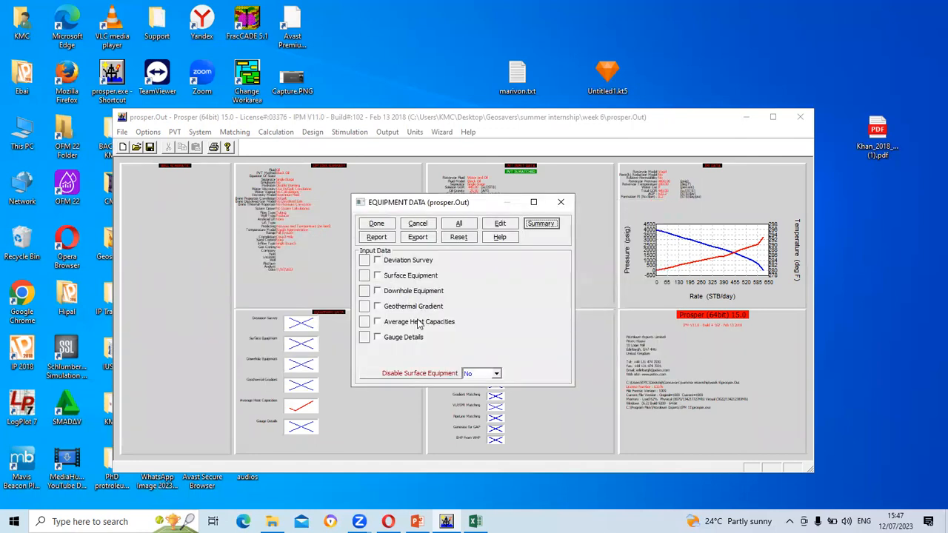
{"action": "left_click", "coordinate": [364, 290]}
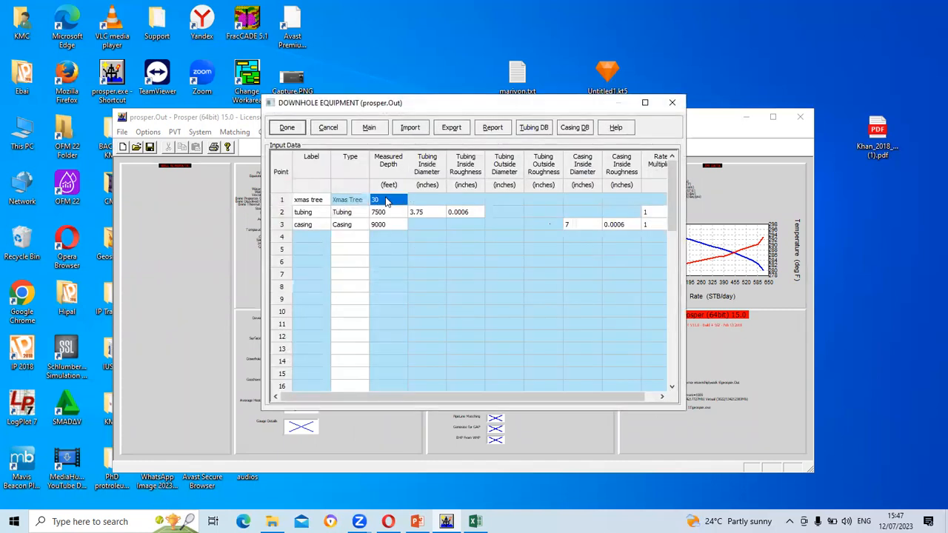
{"action": "type", "text": "30"}
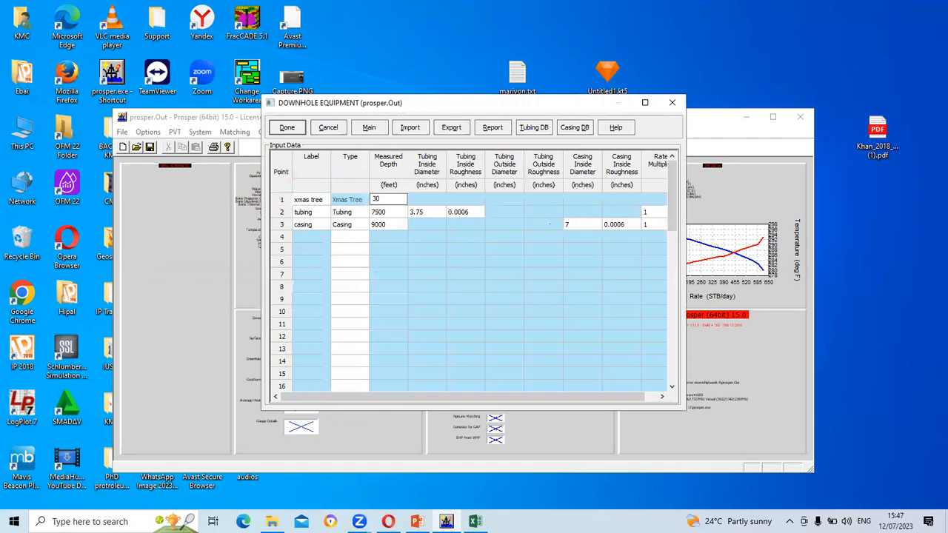
{"action": "key", "text": "BackSpace"}
{"action": "left_click", "coordinate": [293, 129]}
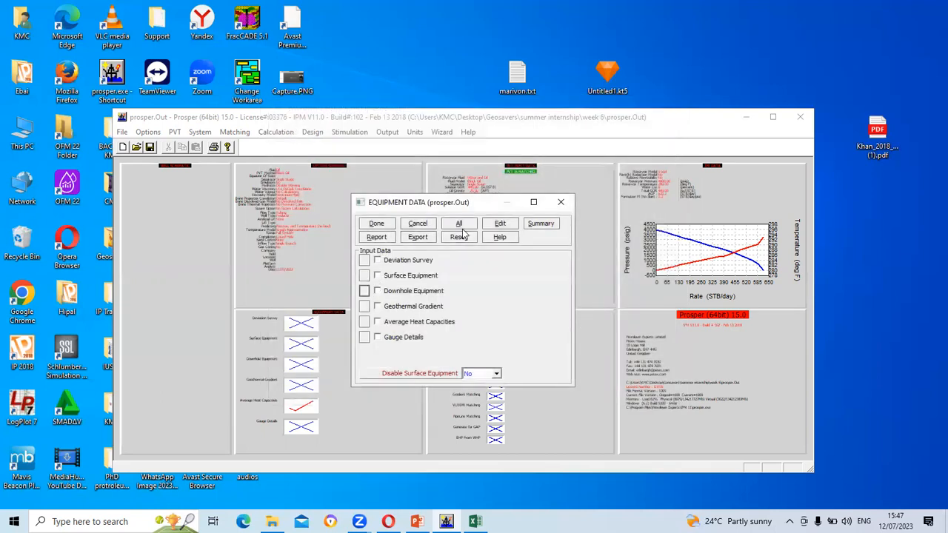
Display the equipment summary and draw the downhole equipment to check the Xmas tree, tubing and casing
{"action": "left_click", "coordinate": [548, 226]}
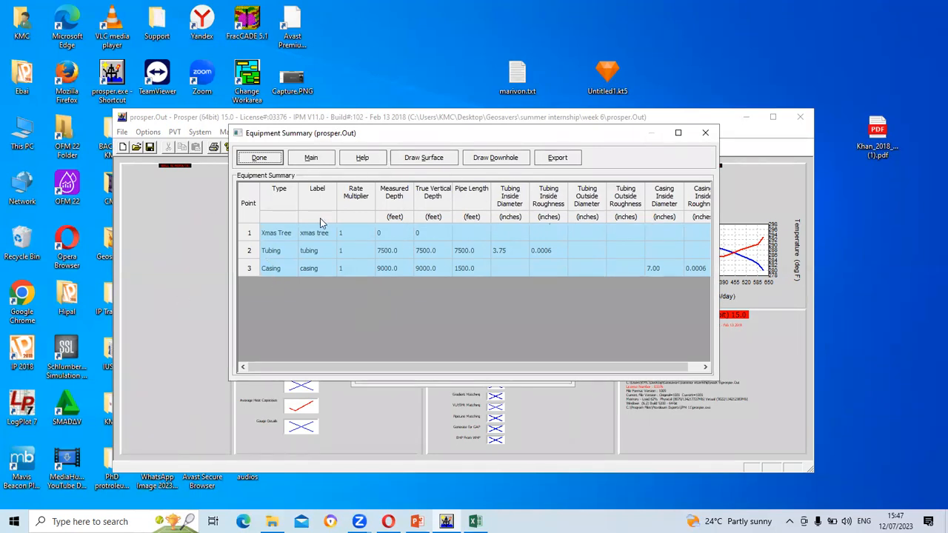
{"action": "left_click", "coordinate": [492, 159]}
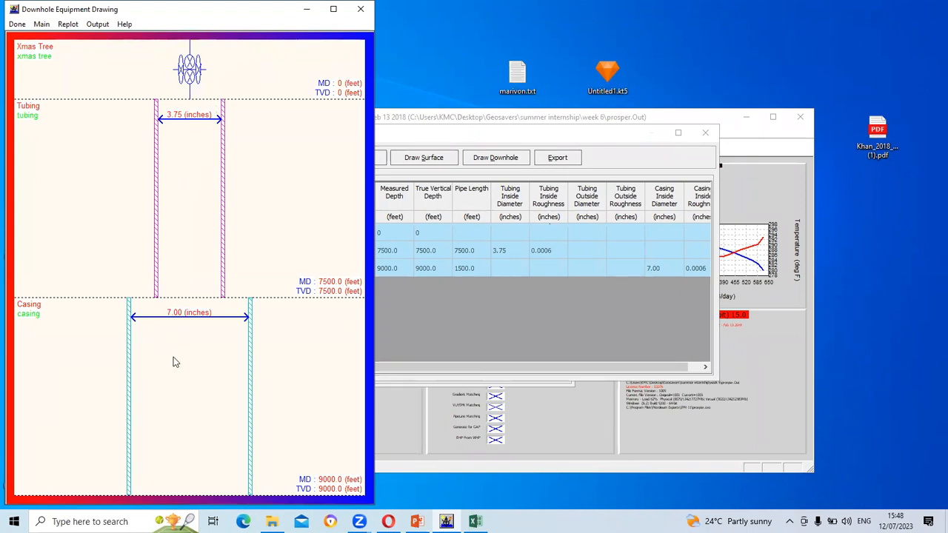
{"action": "left_click", "coordinate": [621, 6]}
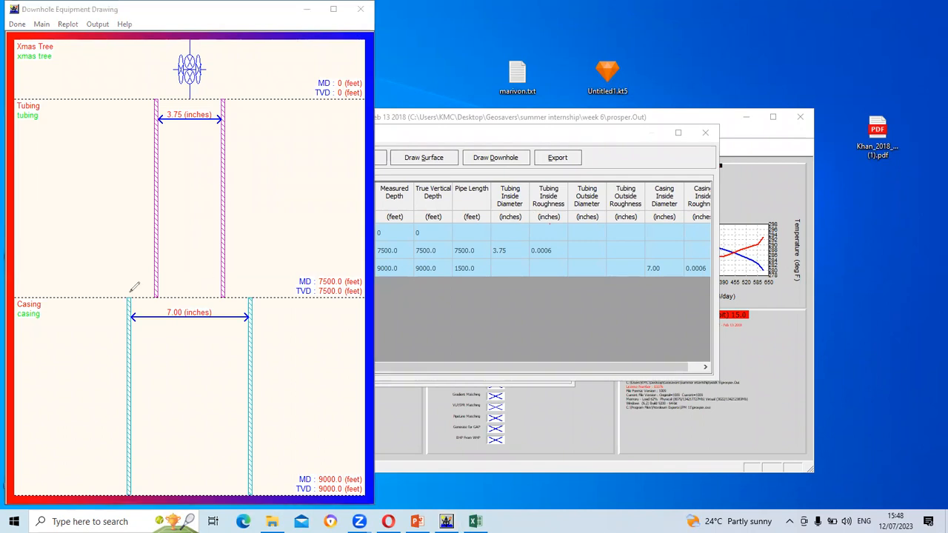
{"action": "left_click_drag", "start_coordinate": [132, 295], "coordinate": [134, 103]}
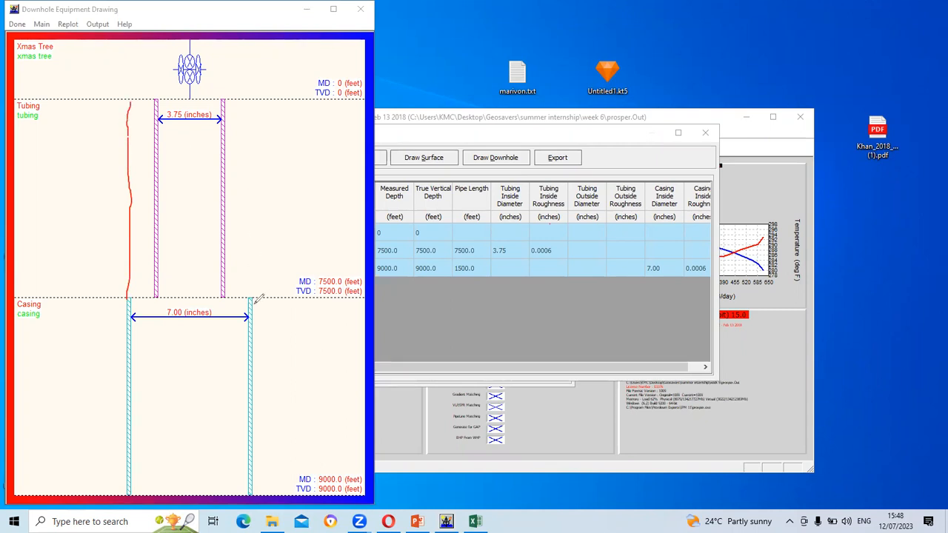
{"action": "left_click_drag", "start_coordinate": [253, 298], "coordinate": [260, 117]}
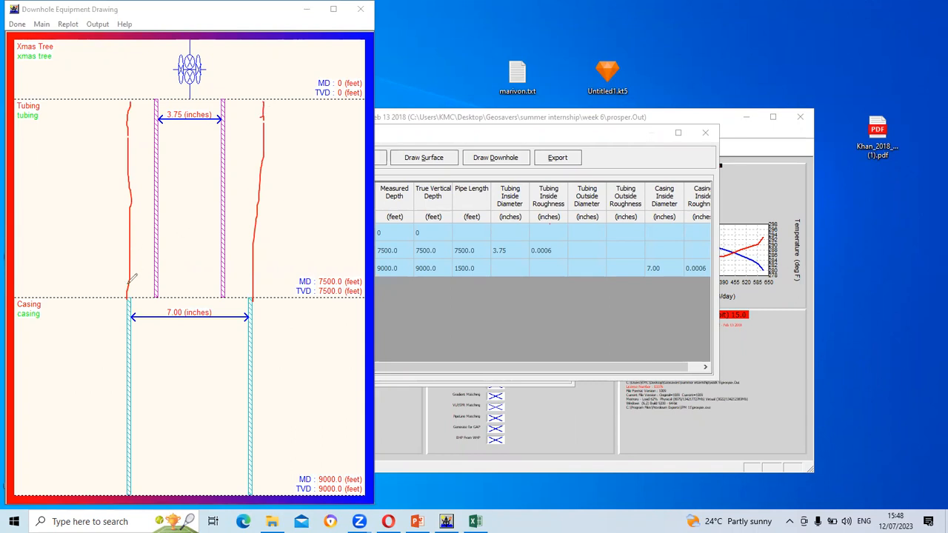
{"action": "mouse_move", "coordinate": [128, 284]}
{"action": "left_mouse_down"}
{"action": "mouse_move", "coordinate": [151, 284]}
{"action": "mouse_move", "coordinate": [146, 298]}
{"action": "left_mouse_up"}
{"action": "mouse_move", "coordinate": [224, 286]}
{"action": "left_mouse_down"}
{"action": "mouse_move", "coordinate": [247, 286]}
{"action": "mouse_move", "coordinate": [226, 296]}
{"action": "mouse_move", "coordinate": [255, 296]}
{"action": "left_mouse_up"}
{"action": "left_click", "coordinate": [267, 153]}
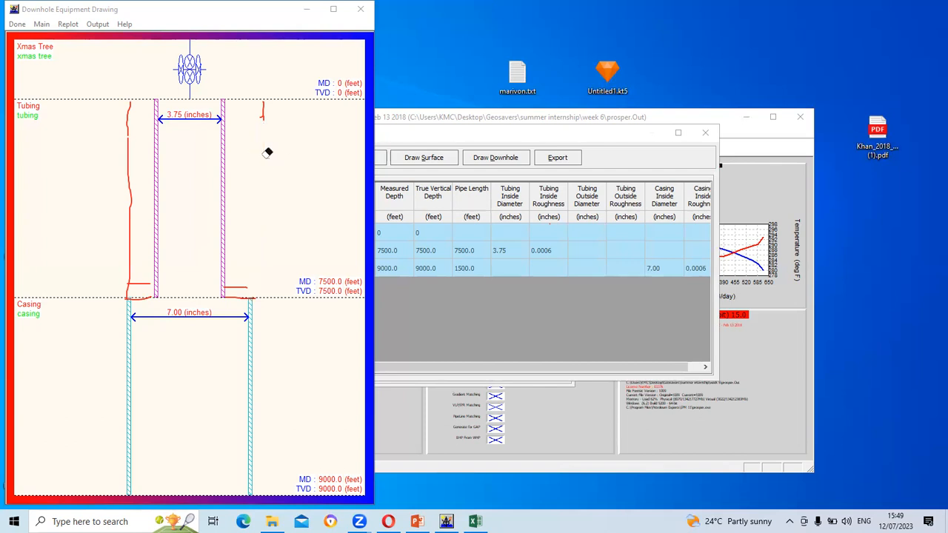
{"action": "left_click", "coordinate": [266, 110]}
{"action": "left_click", "coordinate": [238, 286]}
{"action": "left_click", "coordinate": [236, 296]}
{"action": "left_click", "coordinate": [130, 292]}
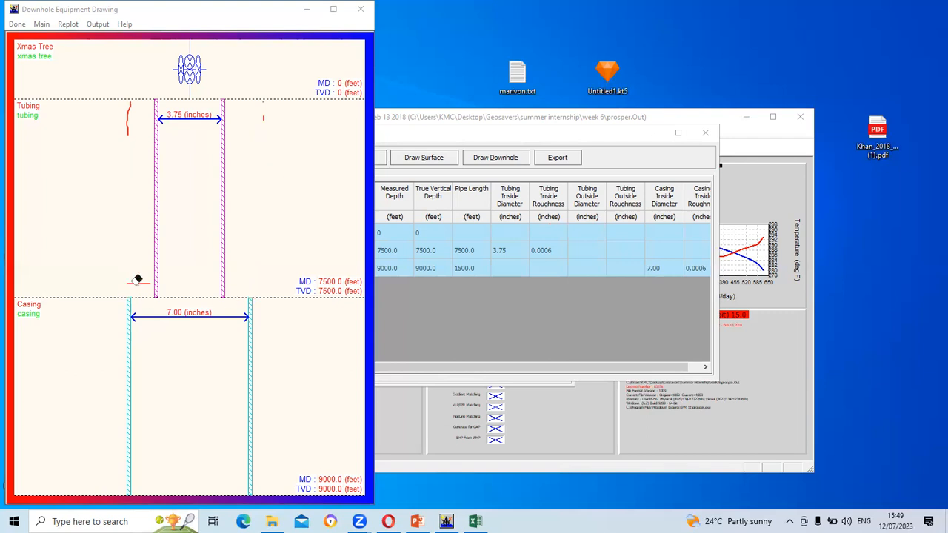
{"action": "left_click", "coordinate": [138, 282]}
{"action": "left_click", "coordinate": [128, 119]}
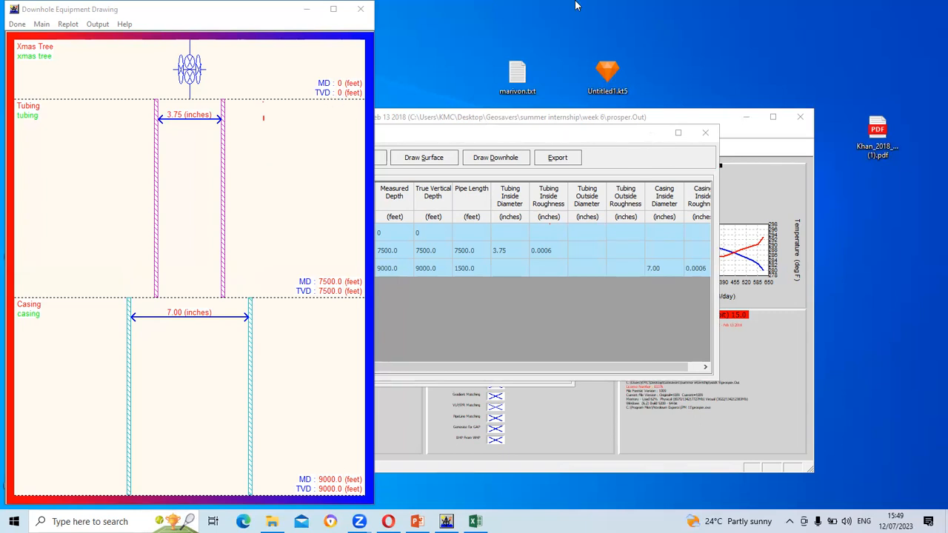
Close the downhole drawing and the equipment summary, and accept the equipment data
{"action": "left_click", "coordinate": [352, 6]}
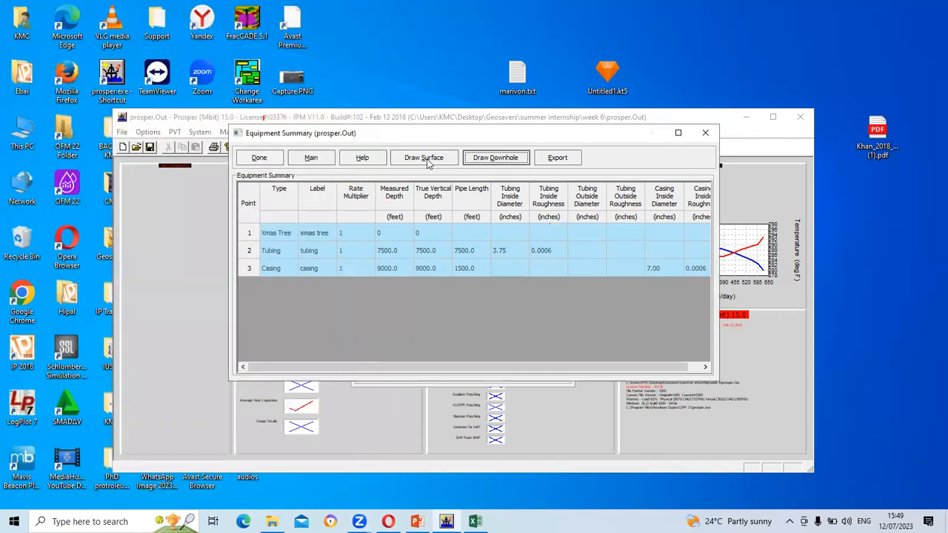
{"action": "left_click", "coordinate": [259, 157]}
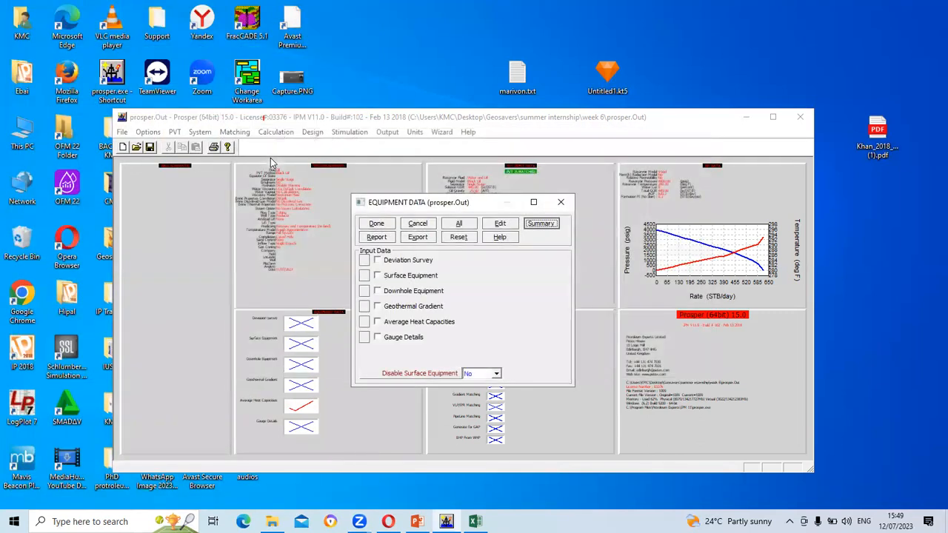
{"action": "left_click", "coordinate": [380, 225]}
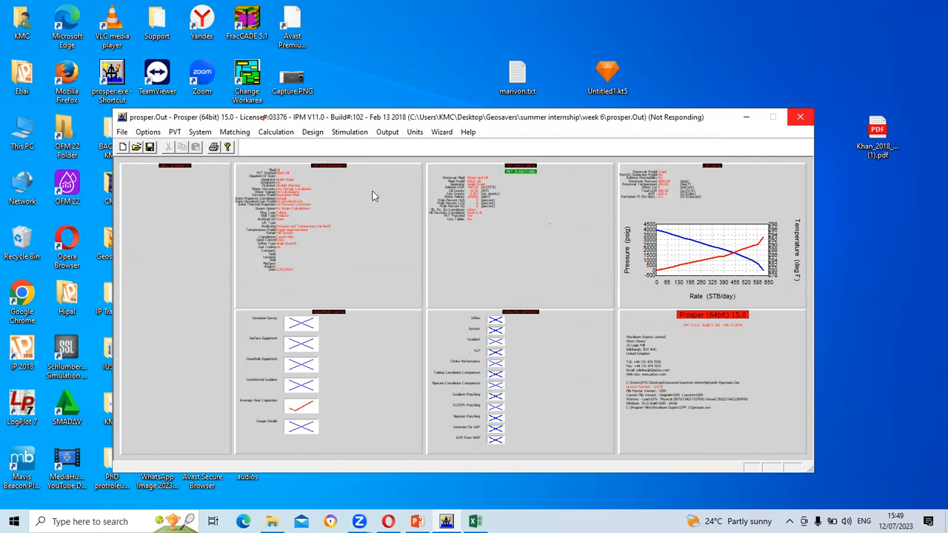
{"action": "mouse_move", "coordinate": [204, 133]}
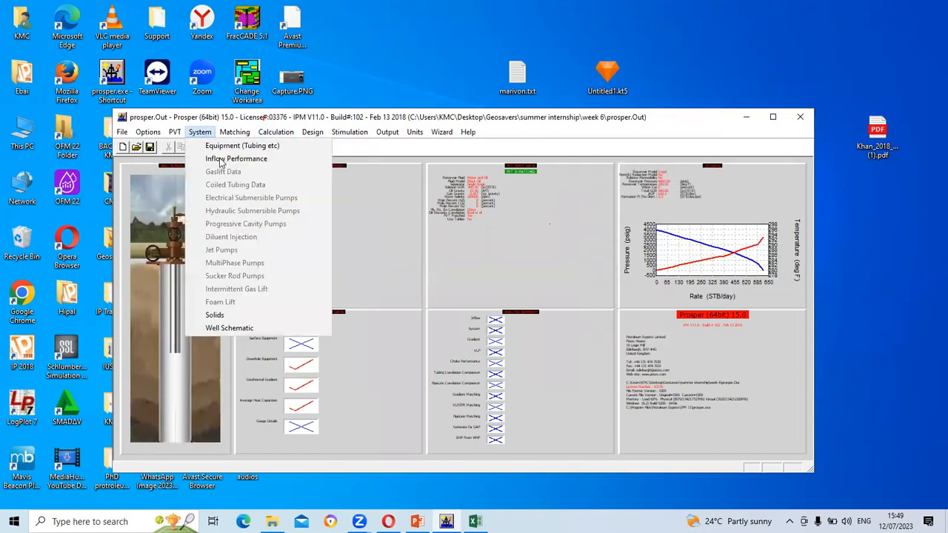
Open the System (IPR+VLP) calculation and set the top node pressure to 200 psig
{"action": "left_click", "coordinate": [478, 243]}
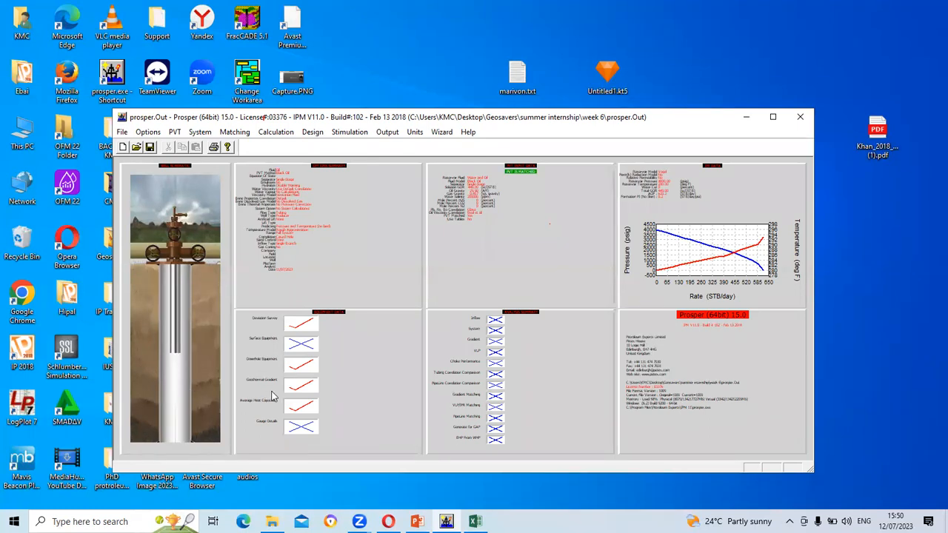
{"action": "left_click", "coordinate": [285, 134]}
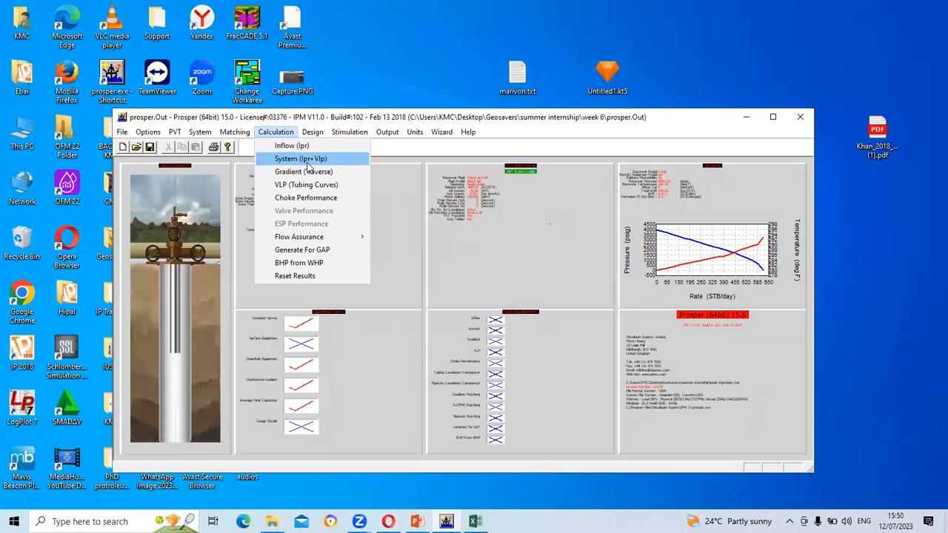
{"action": "left_click", "coordinate": [308, 161]}
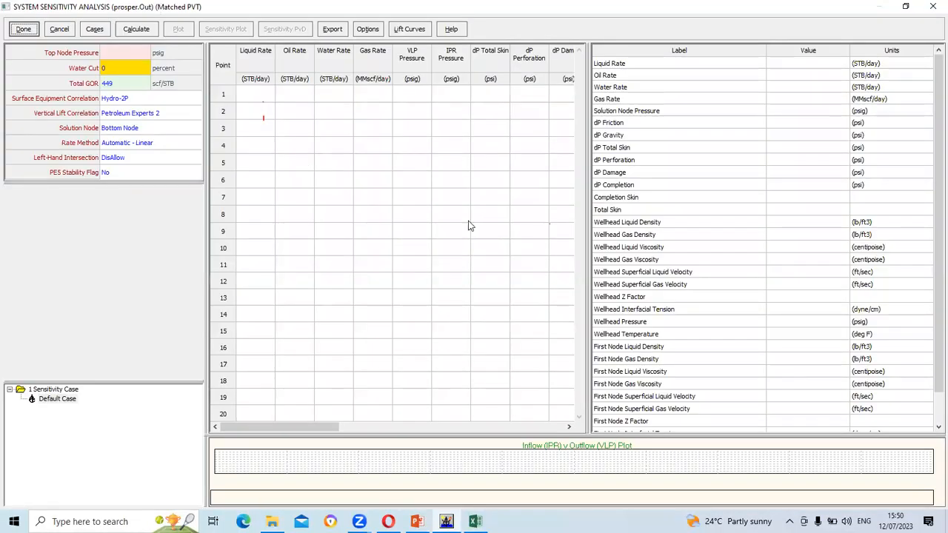
{"action": "left_click", "coordinate": [131, 53]}
{"action": "left_click", "coordinate": [130, 53]}
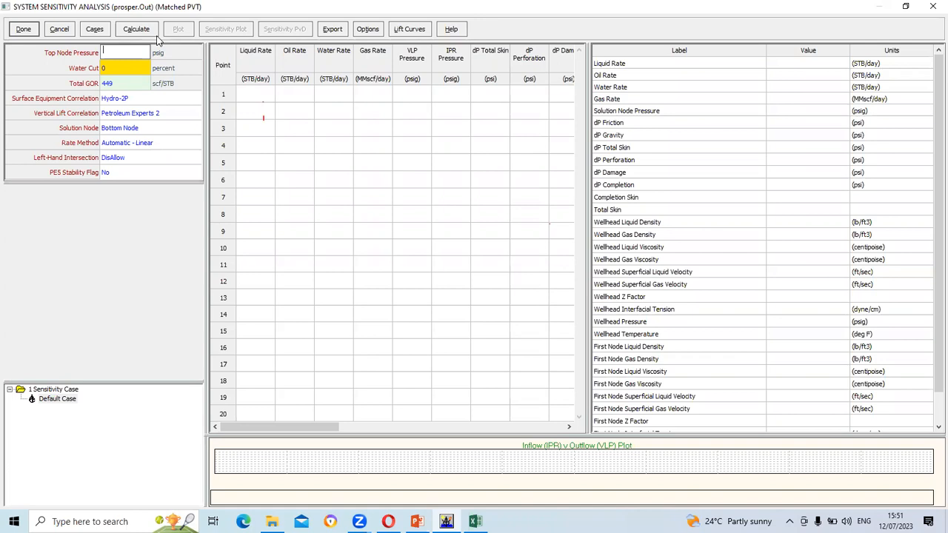
{"action": "type", "text": "200"}
Set the vertical lift correlation to Hagedorn Brown, and run the system calculation with the calculating data shown
{"action": "left_click", "coordinate": [127, 116]}
{"action": "left_click", "coordinate": [127, 117]}
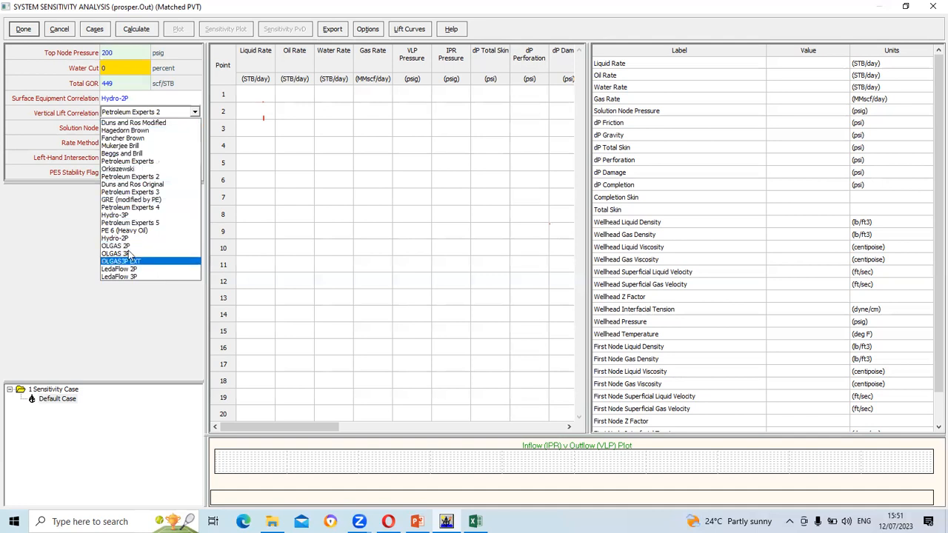
{"action": "left_click", "coordinate": [145, 132]}
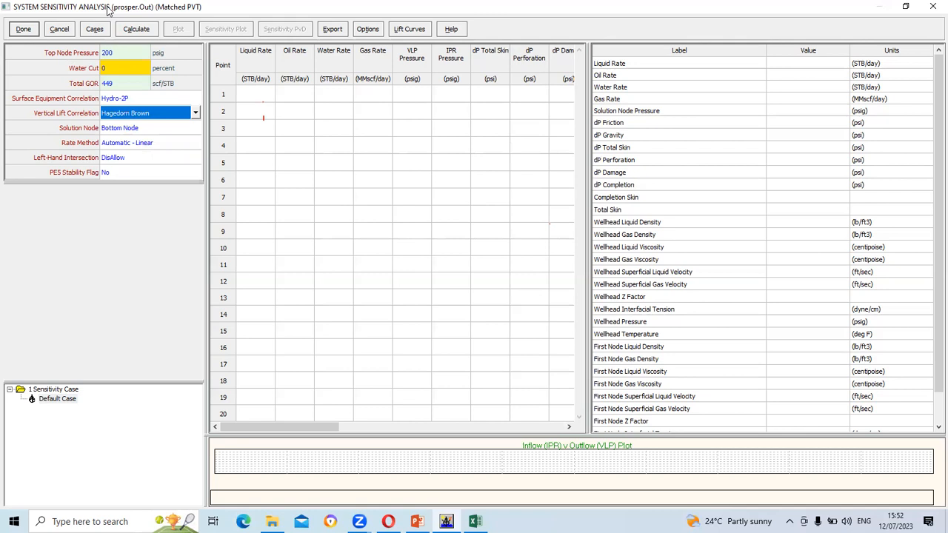
{"action": "left_click", "coordinate": [133, 31]}
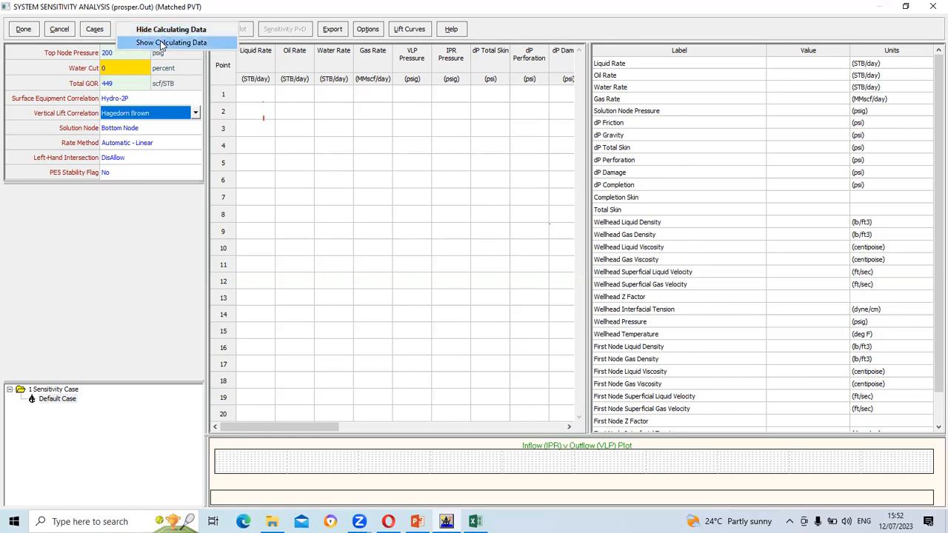
{"action": "left_click", "coordinate": [160, 41]}
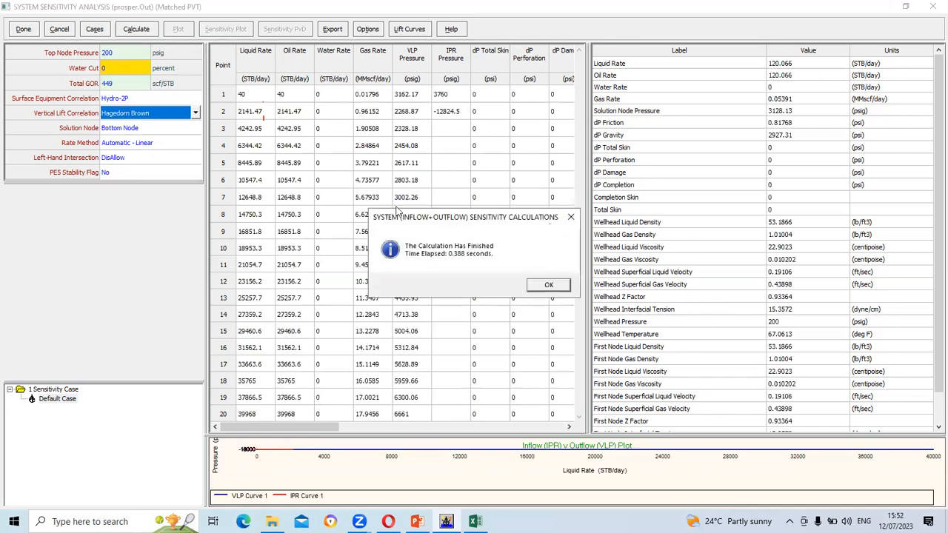
{"action": "left_click", "coordinate": [548, 285]}
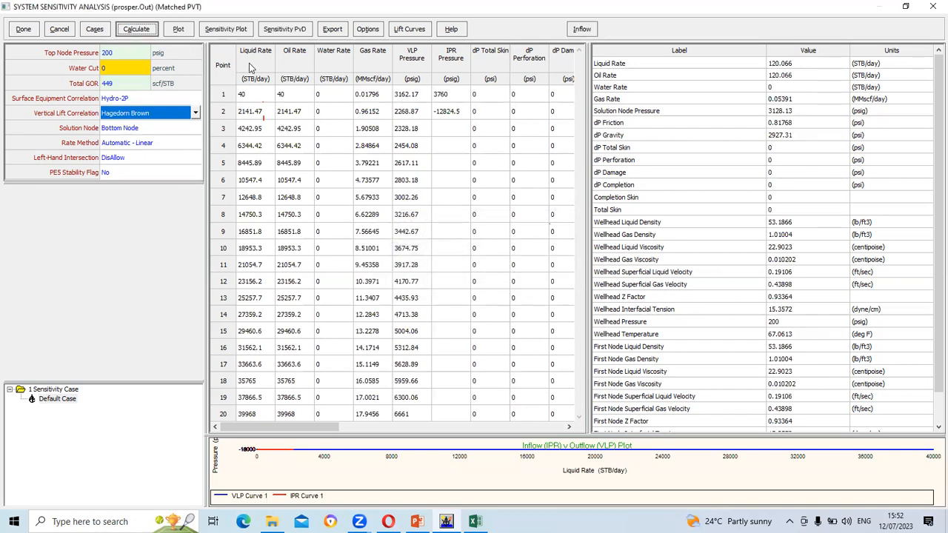
Plot VLP and IPR pressure against liquid rate for all cases, examine where the curves intersect, and close the plot
{"action": "left_click", "coordinate": [179, 30]}
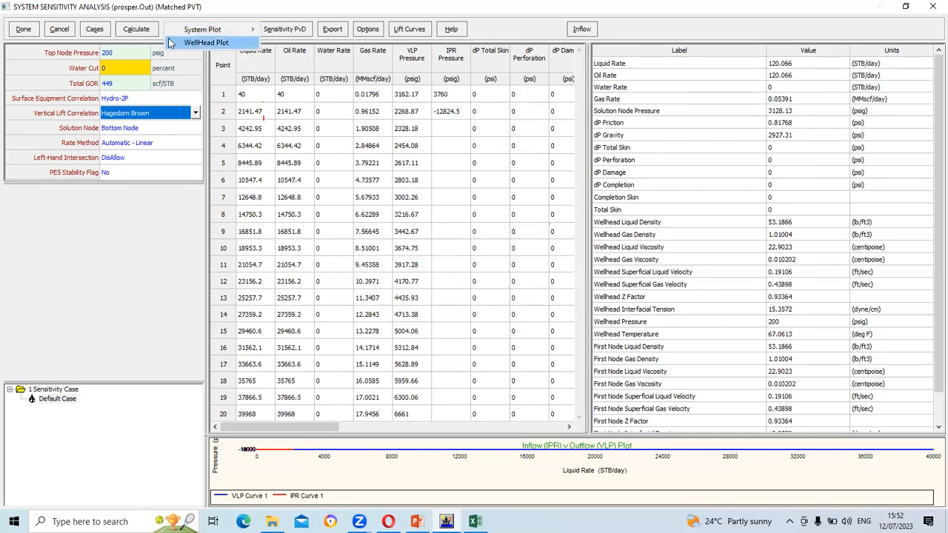
{"action": "mouse_move", "coordinate": [250, 33]}
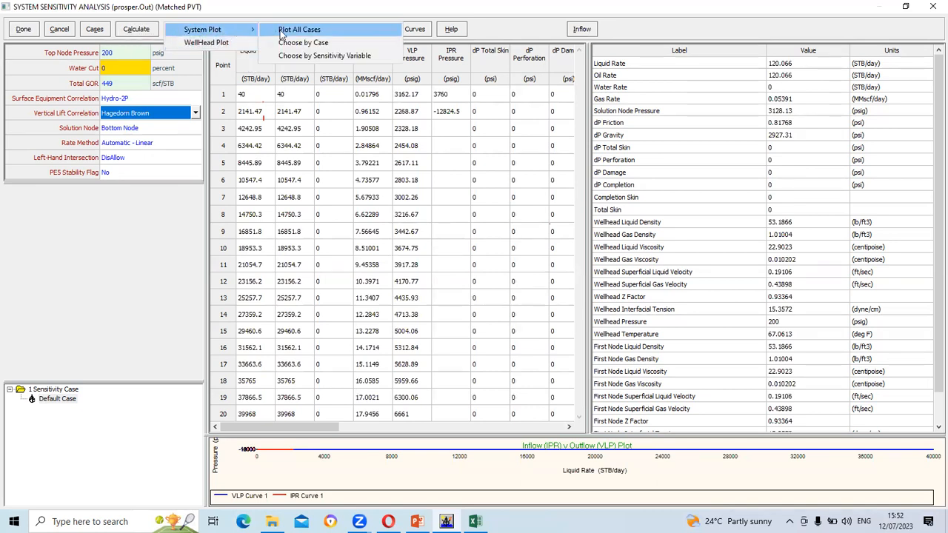
{"action": "left_click", "coordinate": [281, 34]}
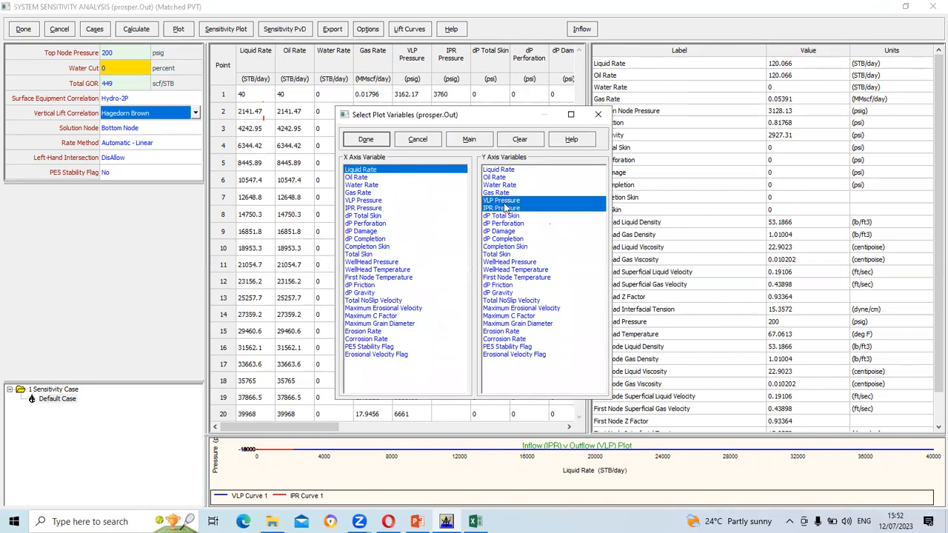
{"action": "left_click", "coordinate": [365, 139]}
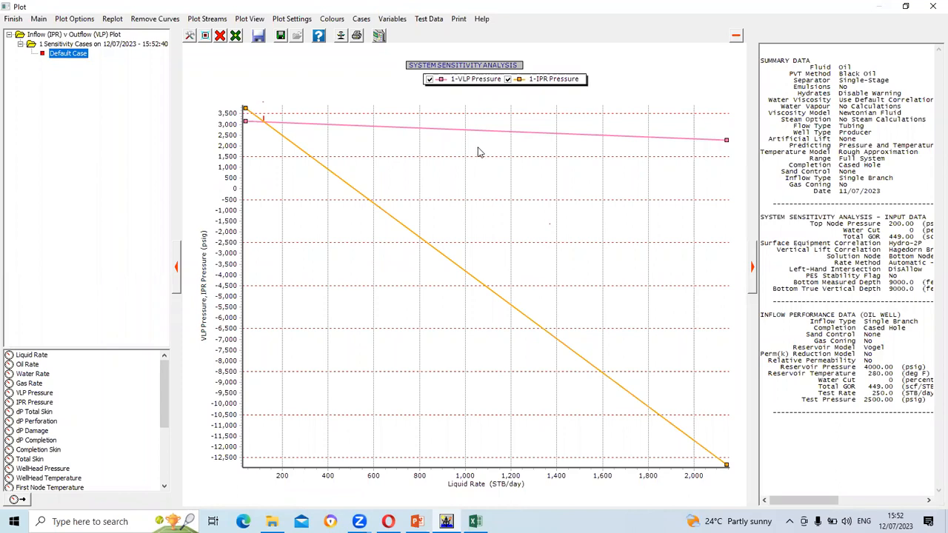
{"action": "mouse_move", "coordinate": [262, 125]}
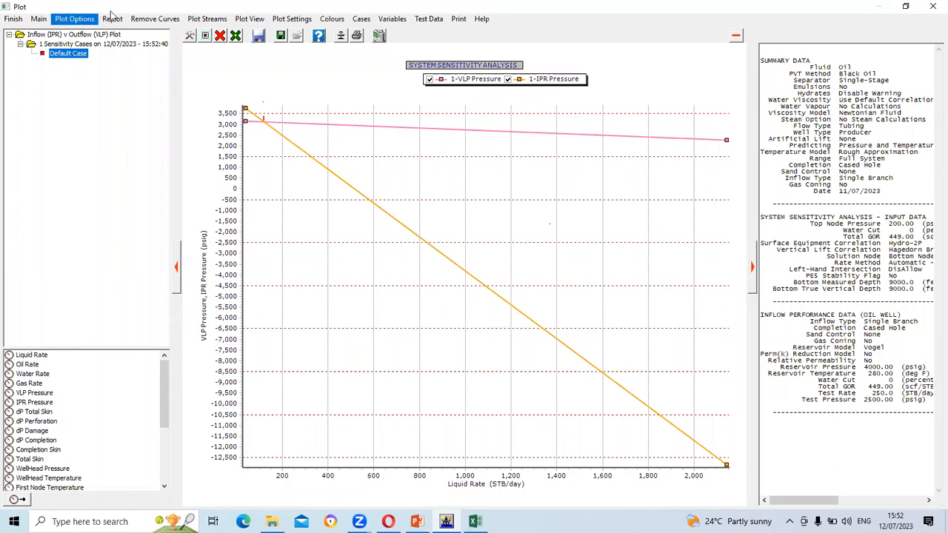
{"action": "left_click", "coordinate": [932, 7]}
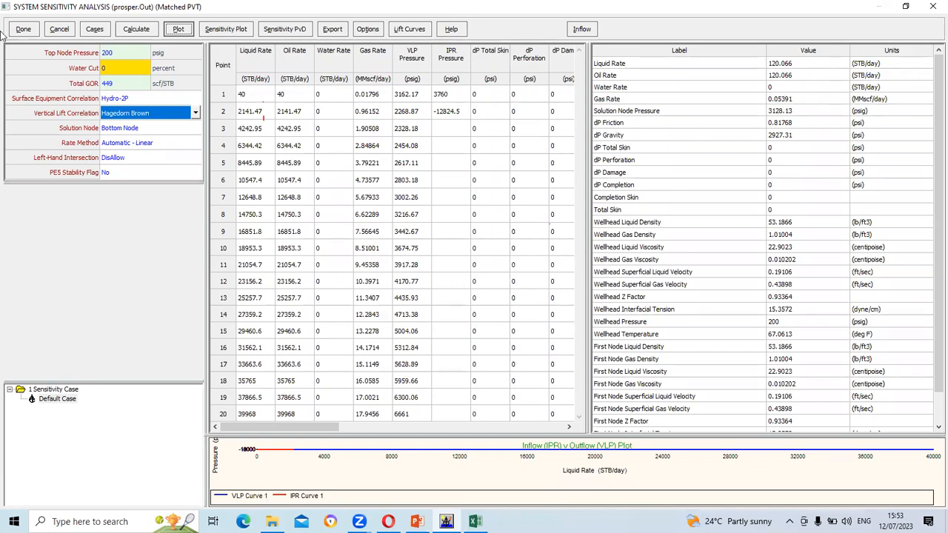
Display the system plot for all cases again, close it, and accept the system sensitivity analysis
{"action": "left_click", "coordinate": [175, 30]}
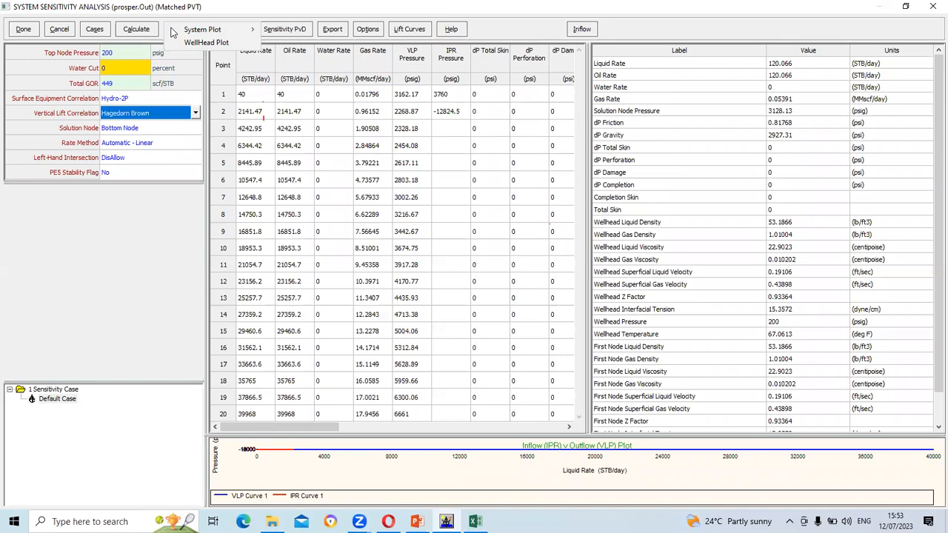
{"action": "mouse_move", "coordinate": [194, 33]}
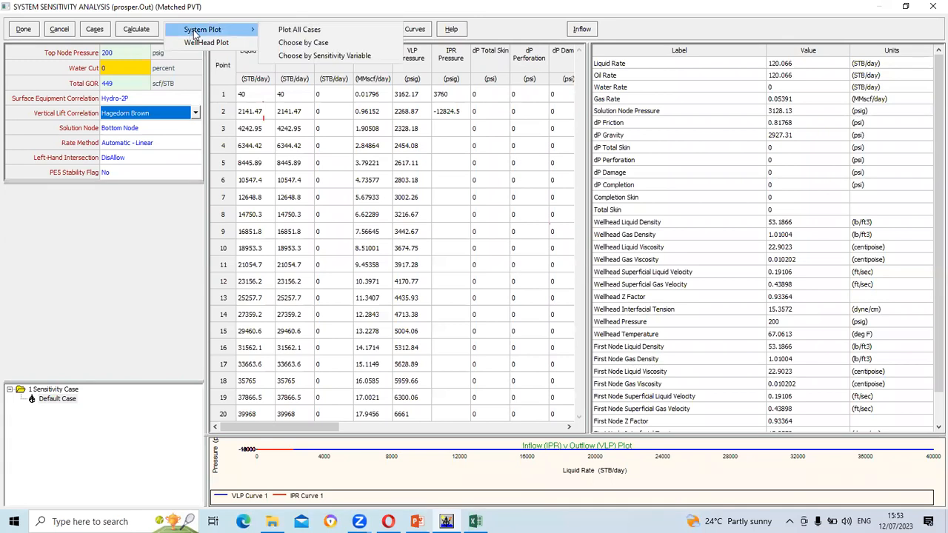
{"action": "left_click", "coordinate": [294, 33]}
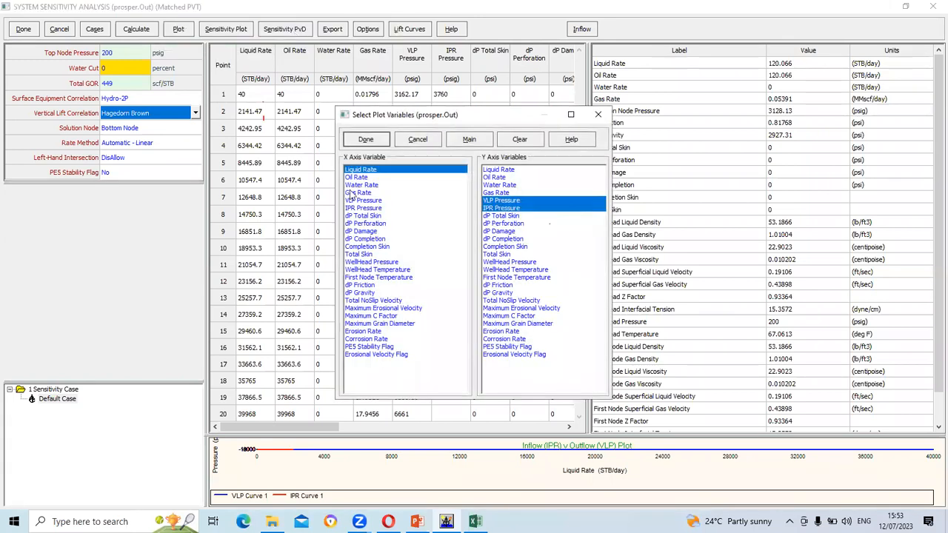
{"action": "left_click", "coordinate": [372, 142]}
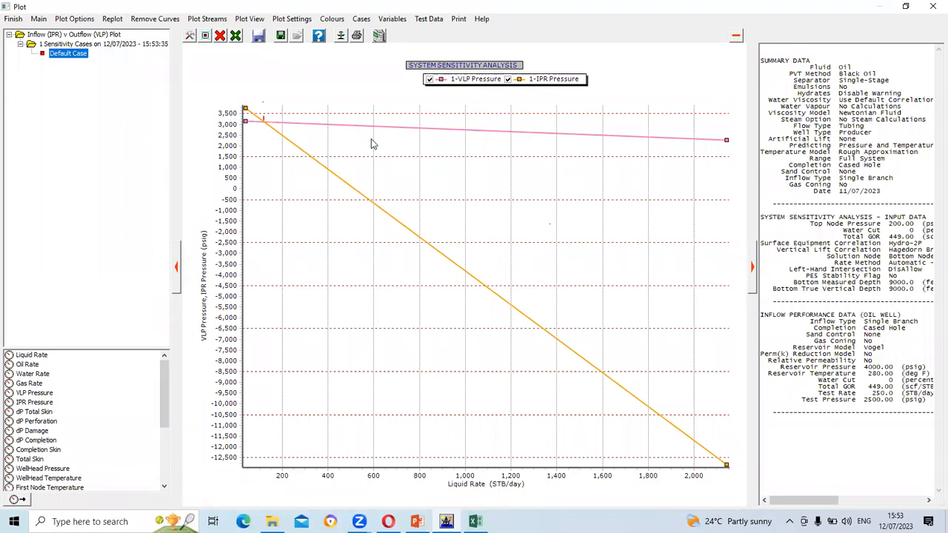
{"action": "left_click", "coordinate": [931, 6]}
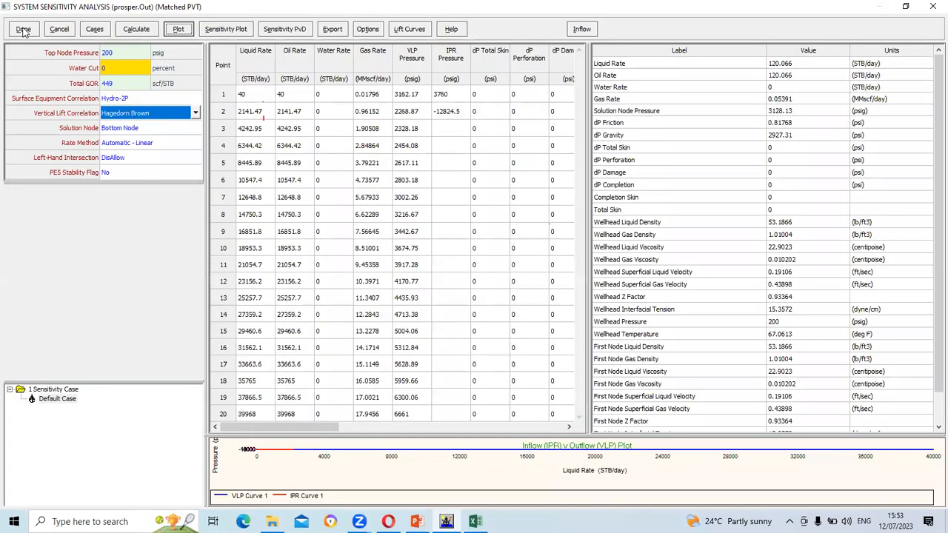
{"action": "left_click", "coordinate": [23, 30]}
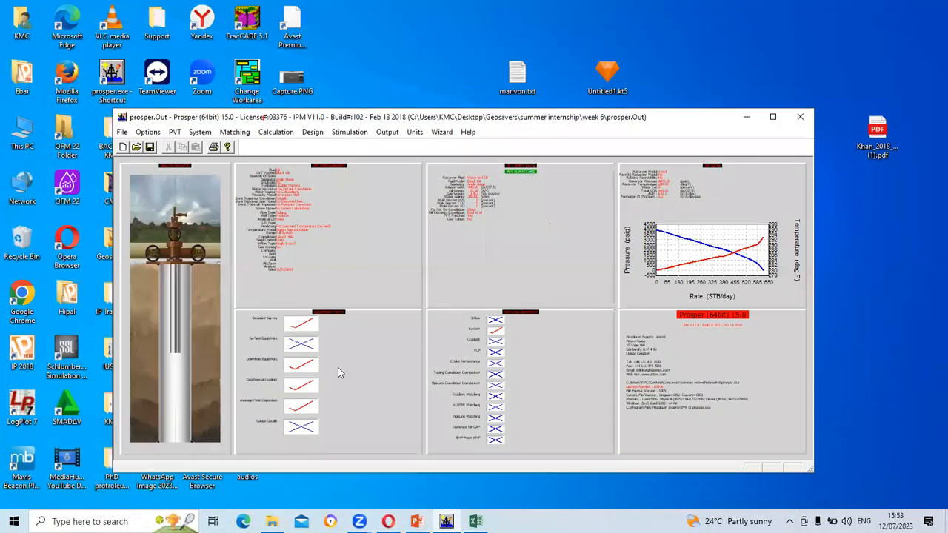
Reopen the equipment data to review the deviation survey and the downhole equipment, and close it
{"action": "left_click", "coordinate": [337, 367]}
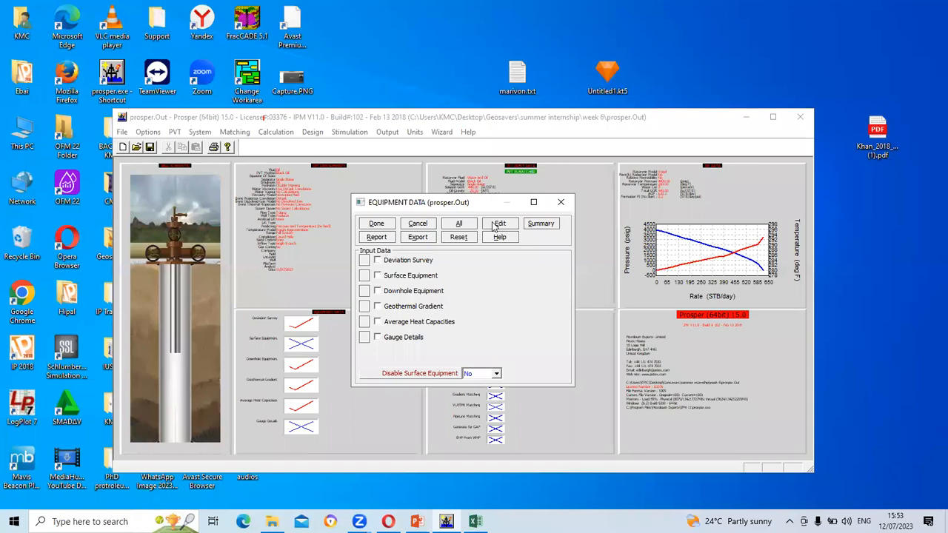
{"action": "left_click", "coordinate": [364, 264]}
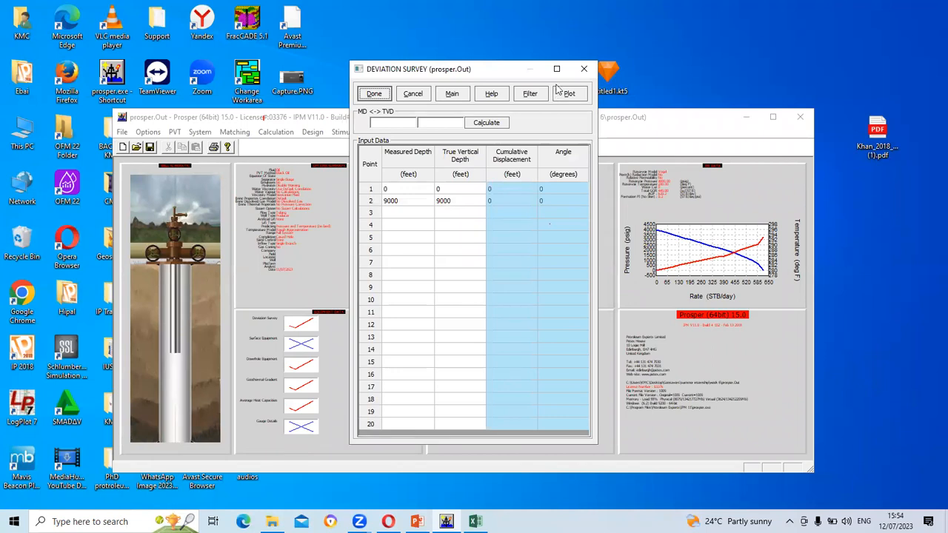
{"action": "left_click", "coordinate": [584, 69]}
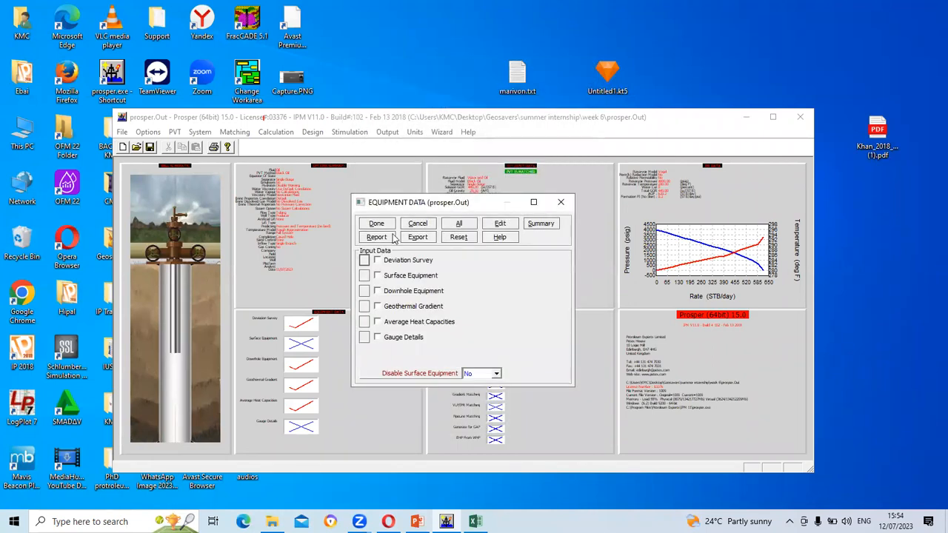
{"action": "left_click", "coordinate": [367, 291]}
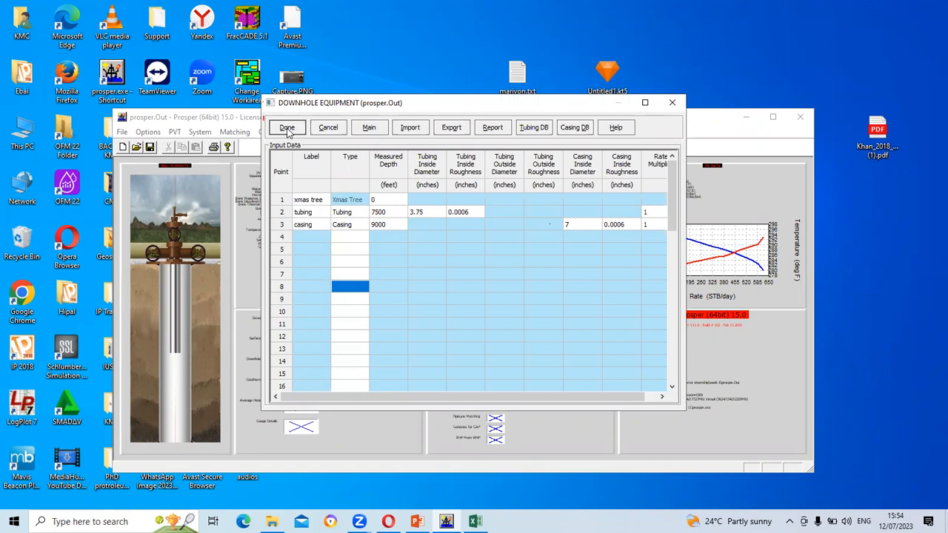
{"action": "left_click", "coordinate": [287, 128]}
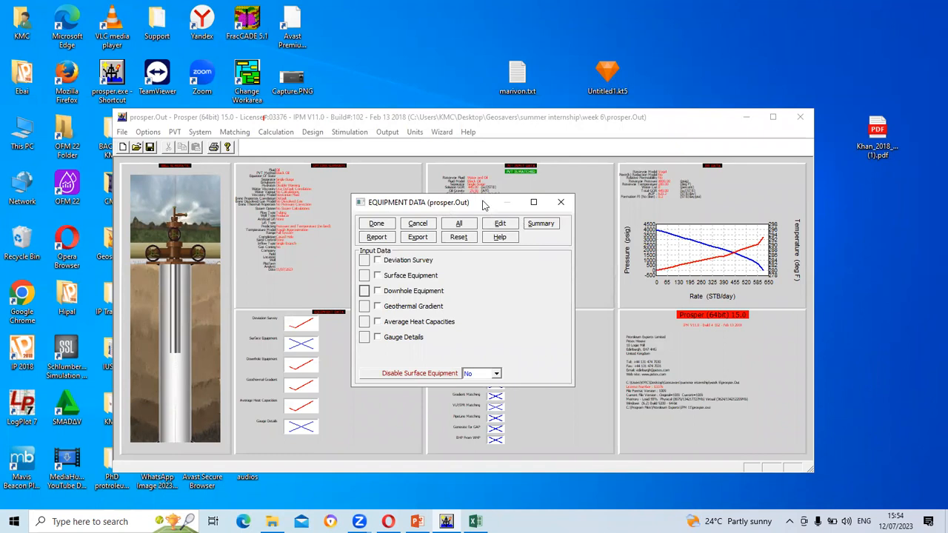
{"action": "left_click", "coordinate": [385, 225]}
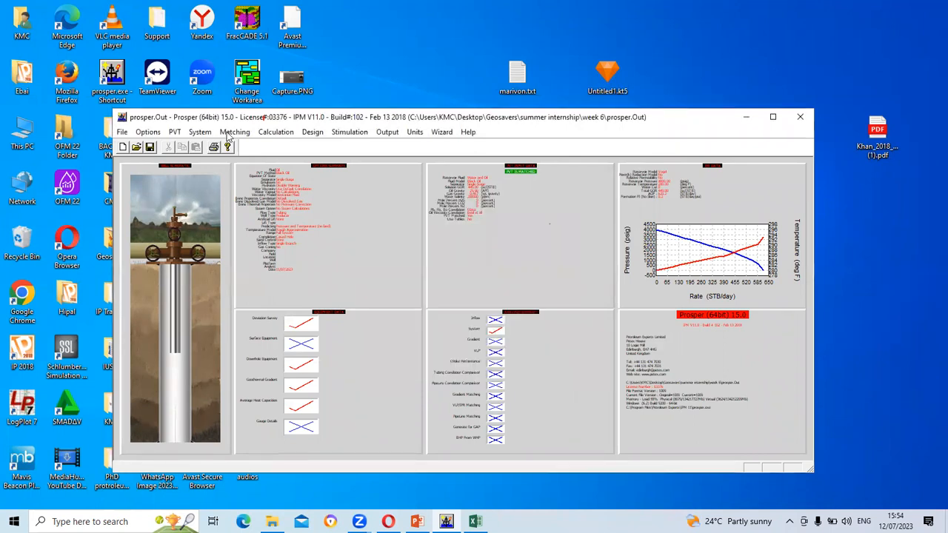
Reopen the System (IPR+VLP) sensitivity analysis
{"action": "left_click", "coordinate": [276, 132]}
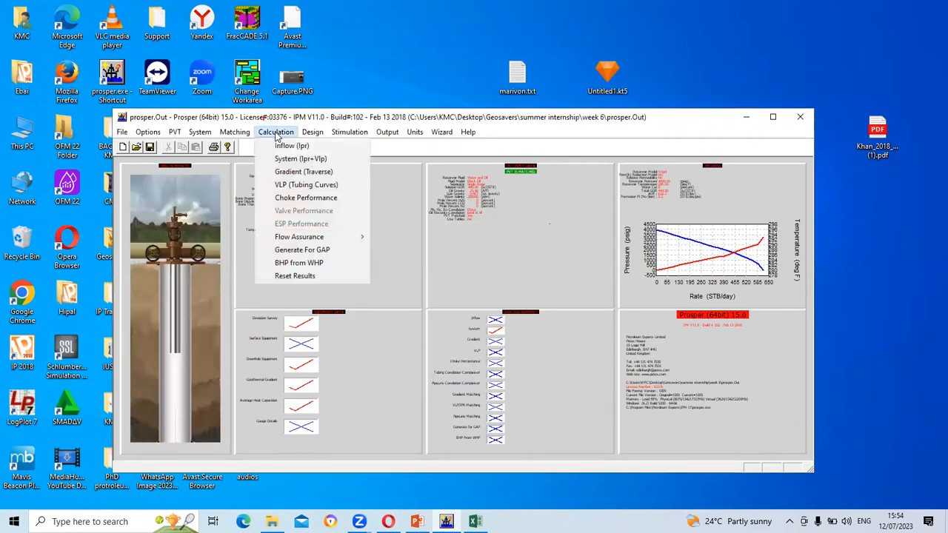
{"action": "left_click", "coordinate": [303, 160]}
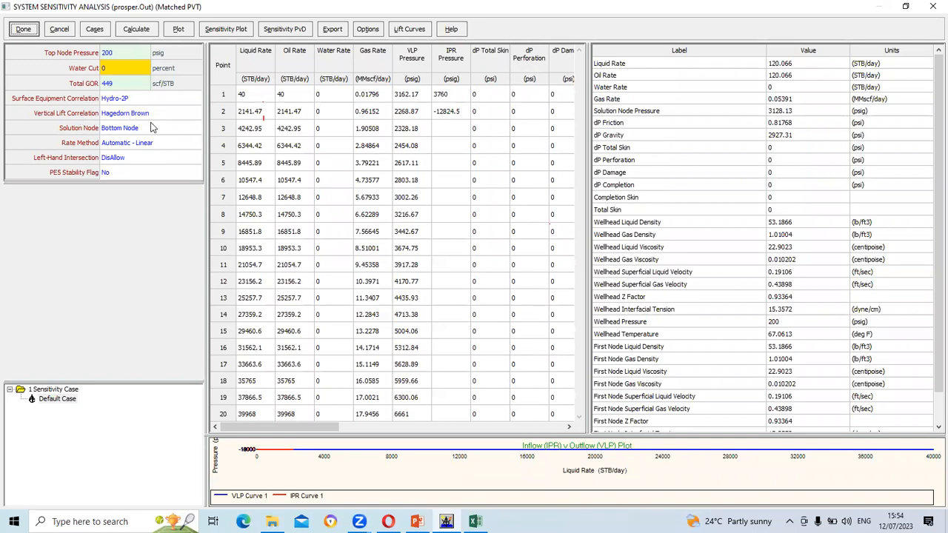
Try Well Head as the solution node, and set it back to Bottom Node
{"action": "left_click", "coordinate": [179, 132]}
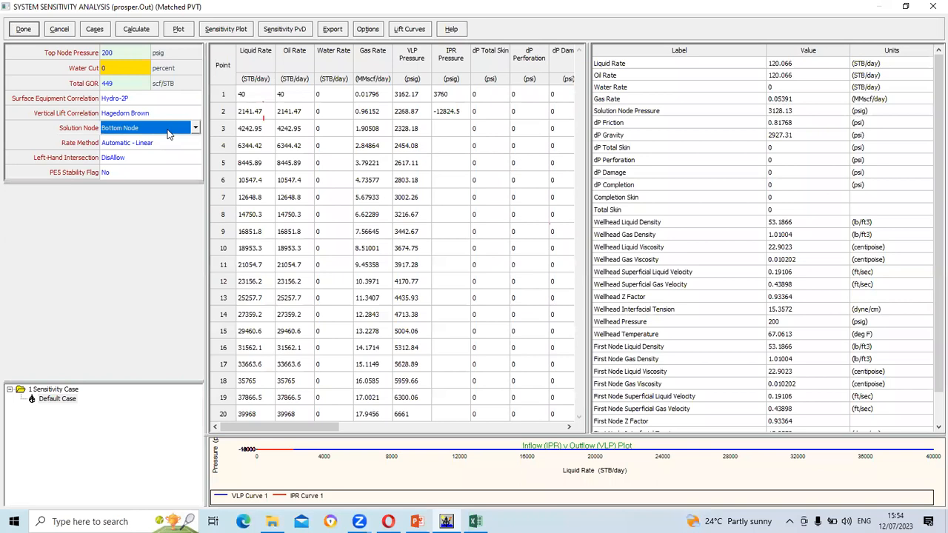
{"action": "left_click", "coordinate": [179, 132]}
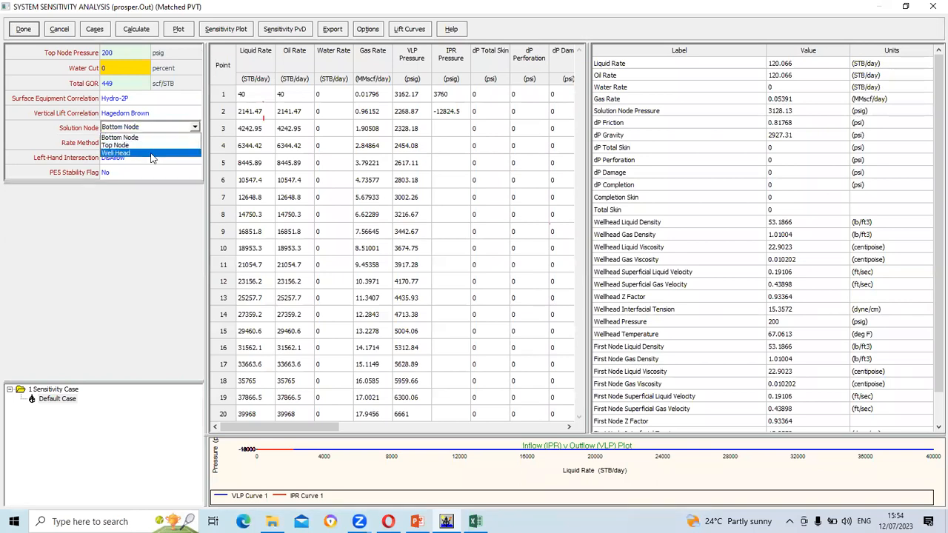
{"action": "left_click", "coordinate": [151, 154]}
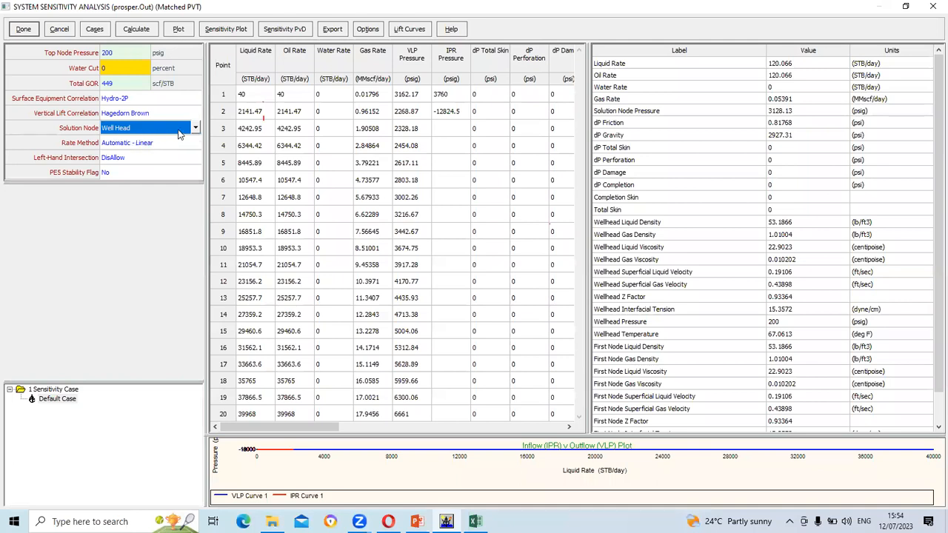
{"action": "left_click", "coordinate": [194, 129]}
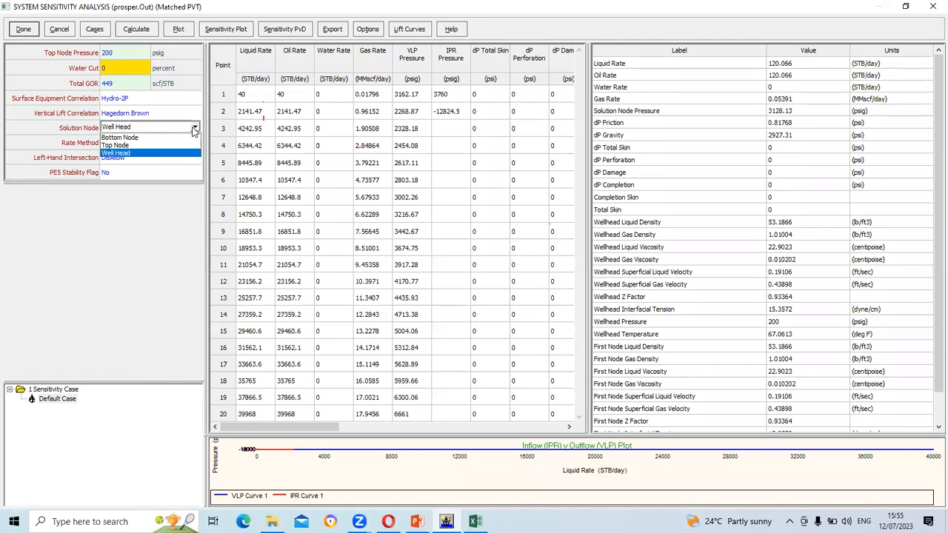
{"action": "left_click", "coordinate": [150, 138]}
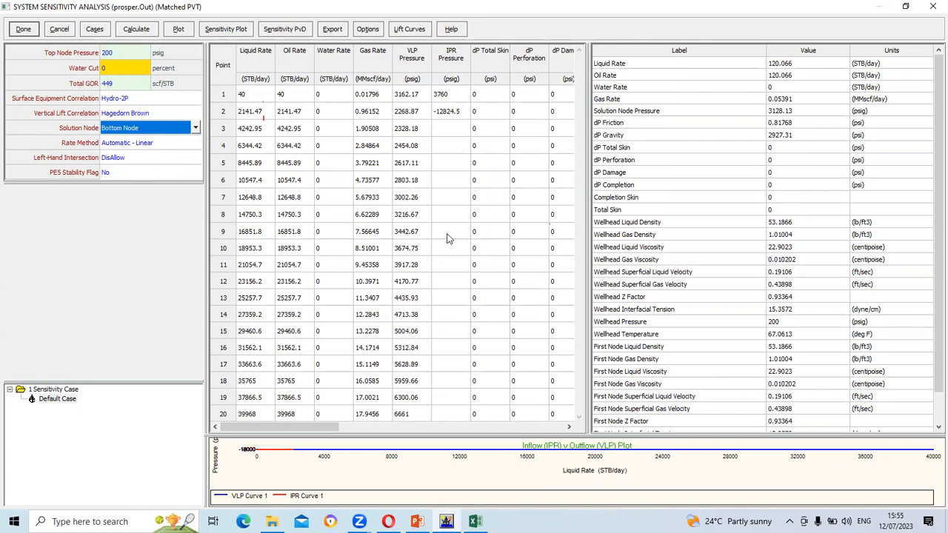
Recalculate the system sensitivity analysis for the bottom node with the calculating data shown
{"action": "left_click", "coordinate": [136, 28]}
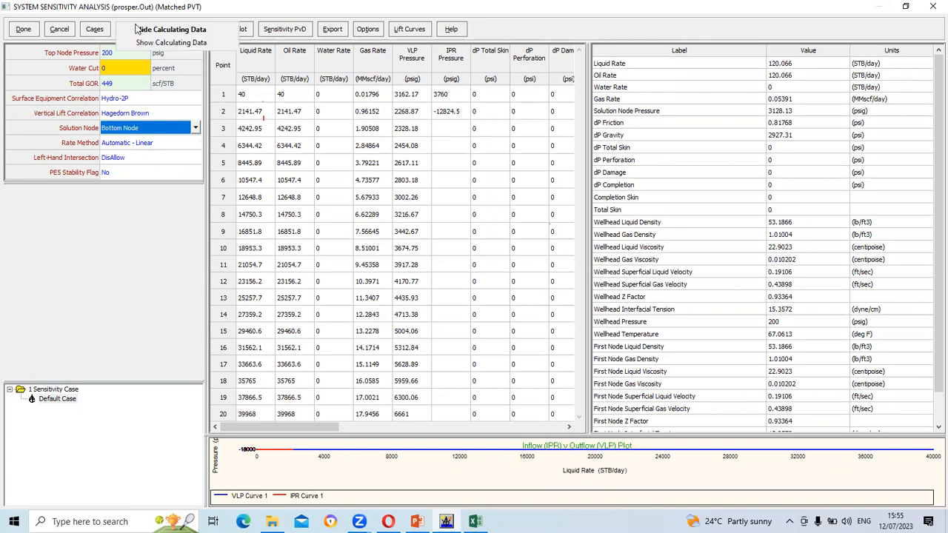
{"action": "left_click", "coordinate": [187, 44]}
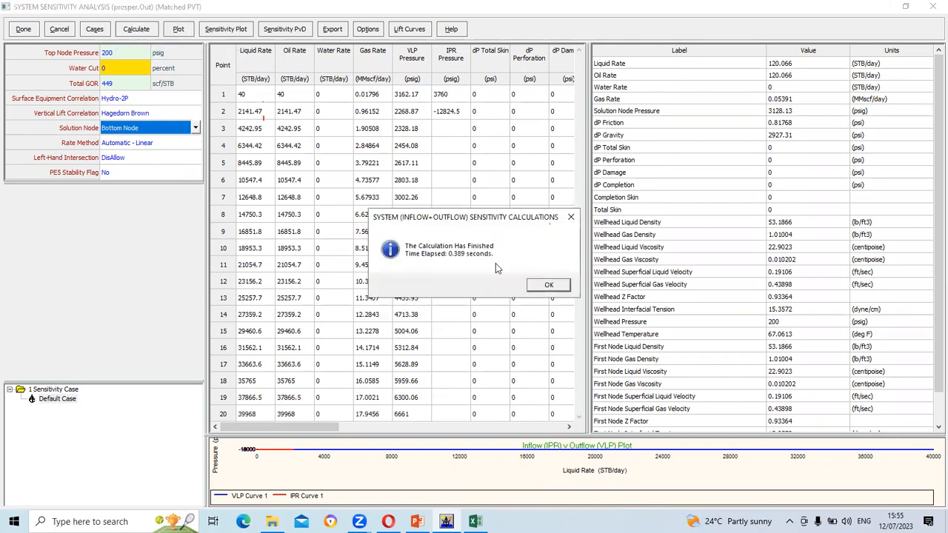
{"action": "left_click", "coordinate": [548, 286]}
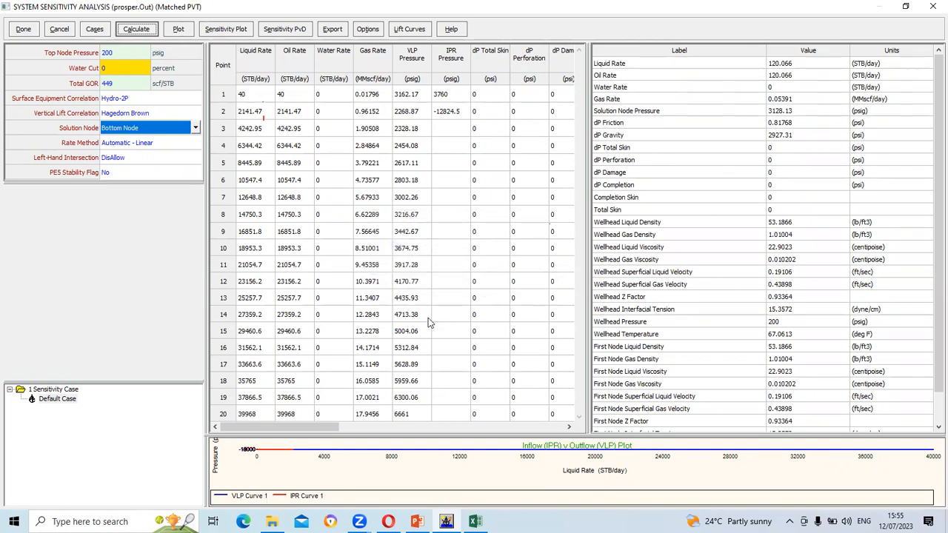
Display the wellhead pressure and temperature plot against liquid rate, and close it
{"action": "left_click", "coordinate": [178, 32]}
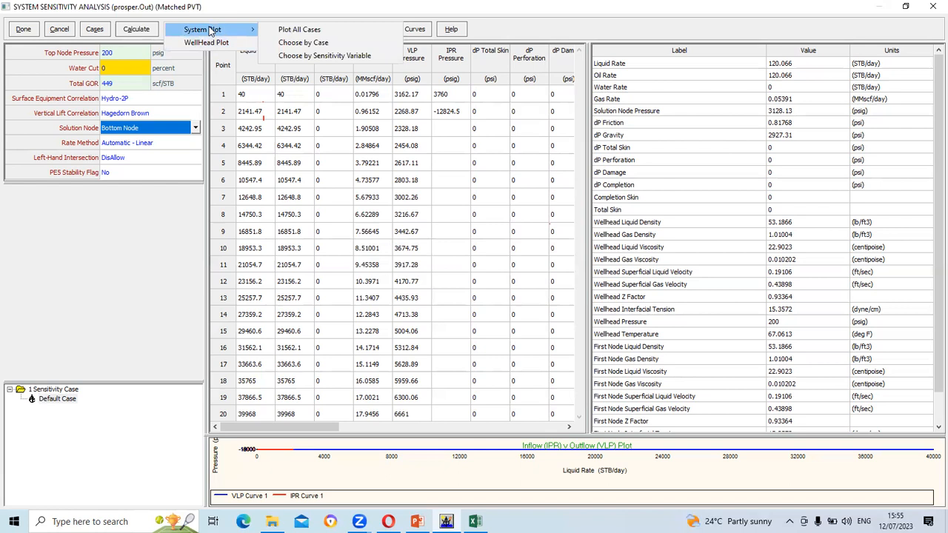
{"action": "left_click", "coordinate": [206, 43]}
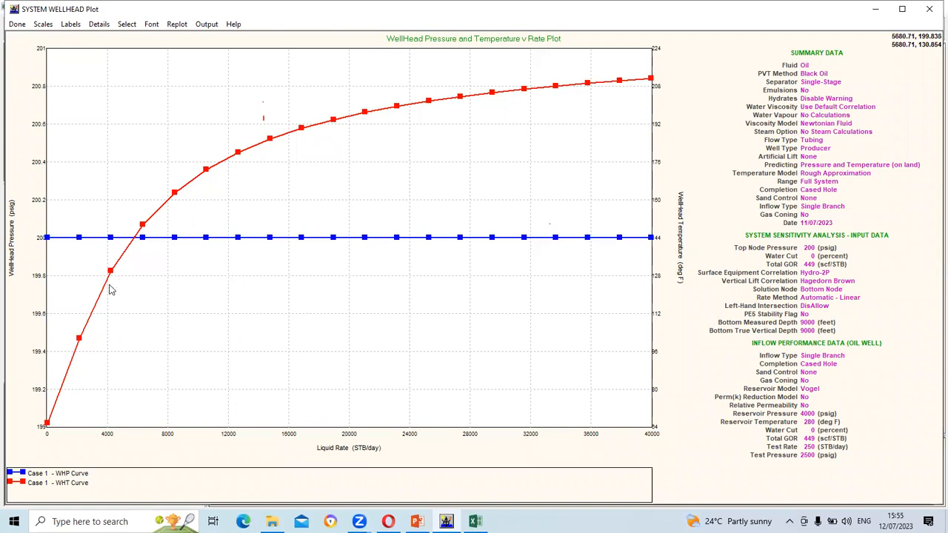
{"action": "left_click", "coordinate": [930, 13]}
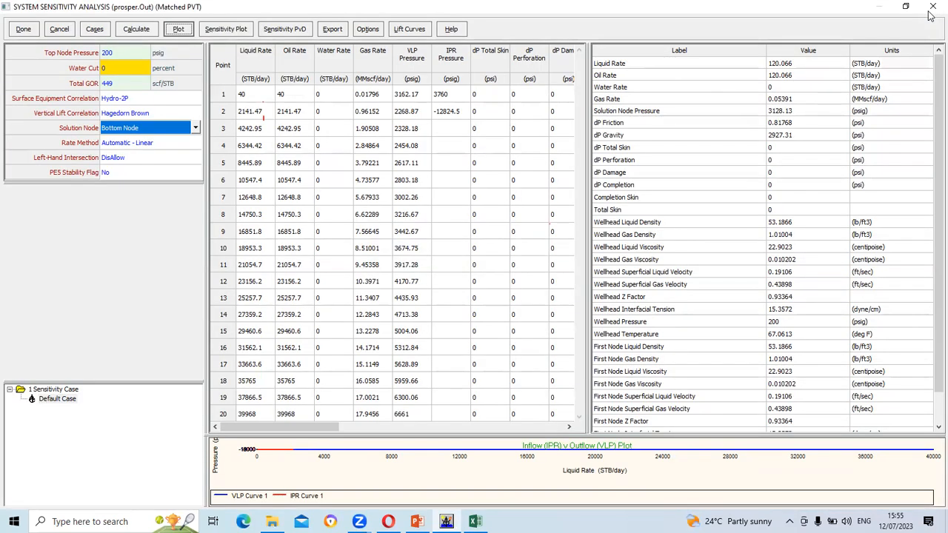
Plot VLP and IPR pressure against liquid rate for all cases, and close the system plot
{"action": "left_click", "coordinate": [179, 29]}
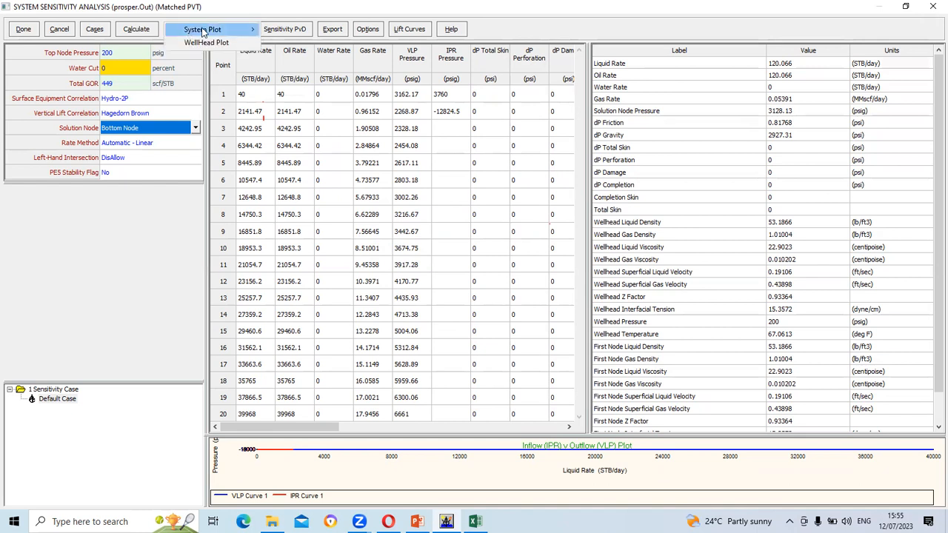
{"action": "mouse_move", "coordinate": [215, 31]}
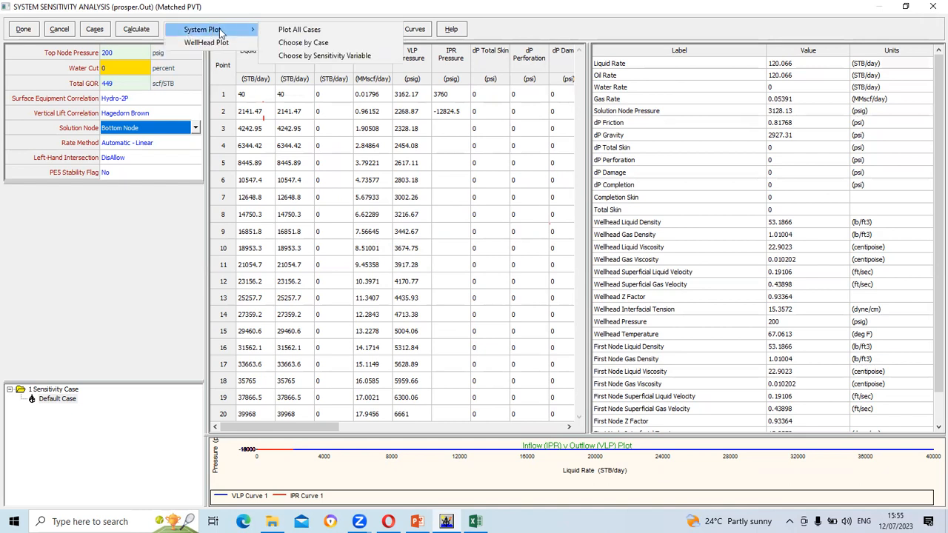
{"action": "left_click", "coordinate": [291, 33]}
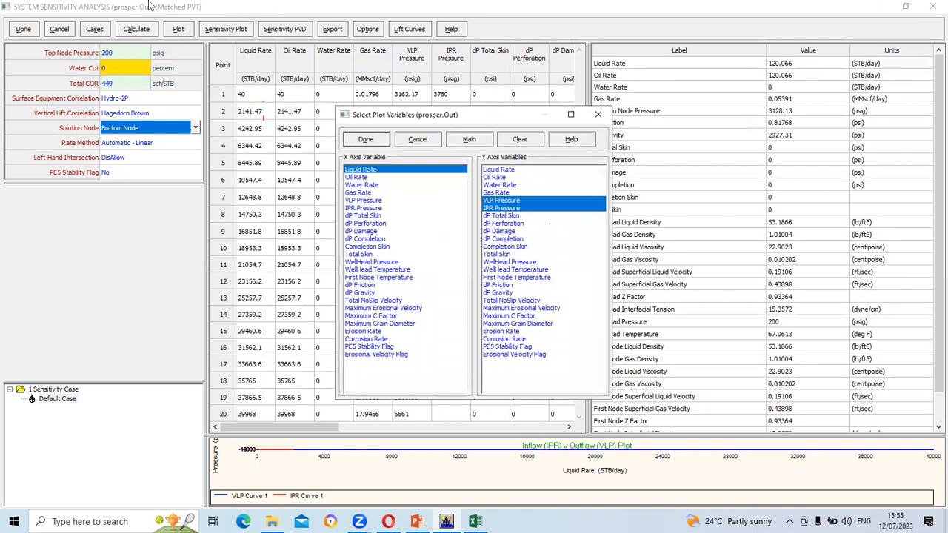
{"action": "left_click", "coordinate": [354, 139]}
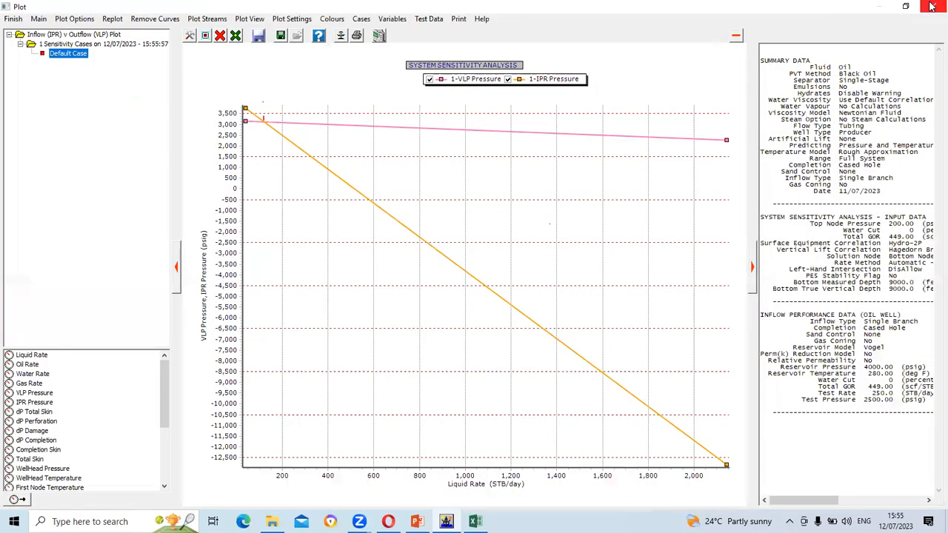
{"action": "left_click", "coordinate": [932, 6]}
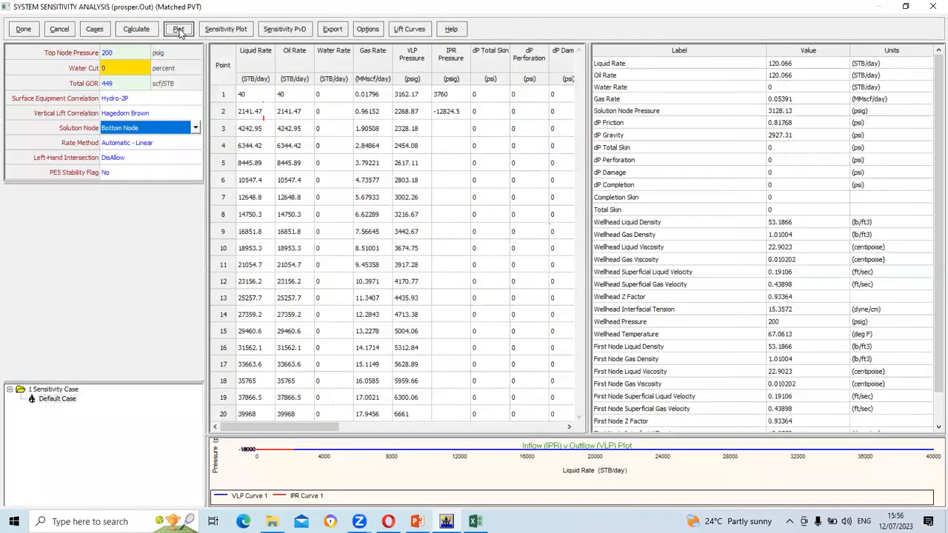
Display the system plot chosen by case, close it, and accept the system sensitivity analysis
{"action": "left_click", "coordinate": [179, 29]}
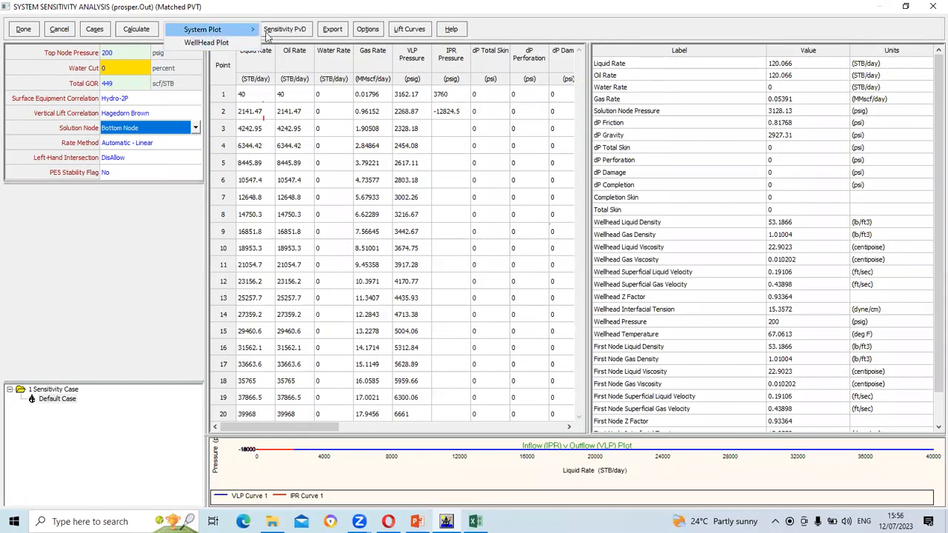
{"action": "mouse_move", "coordinate": [244, 31]}
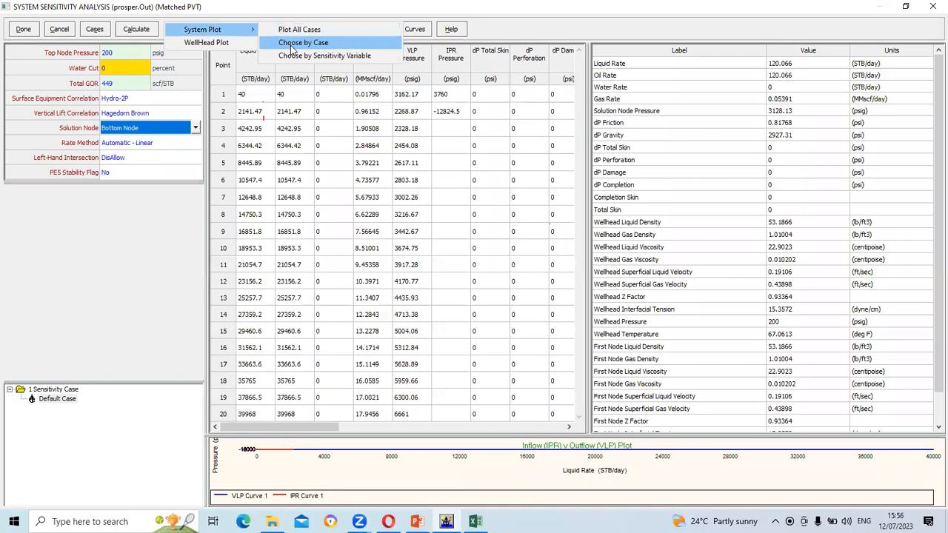
{"action": "left_click", "coordinate": [293, 46]}
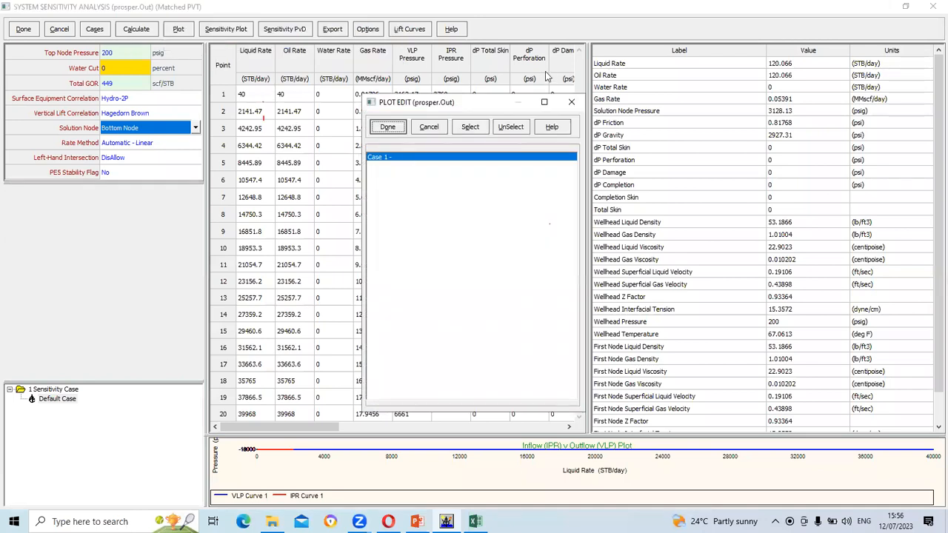
{"action": "left_click", "coordinate": [571, 102]}
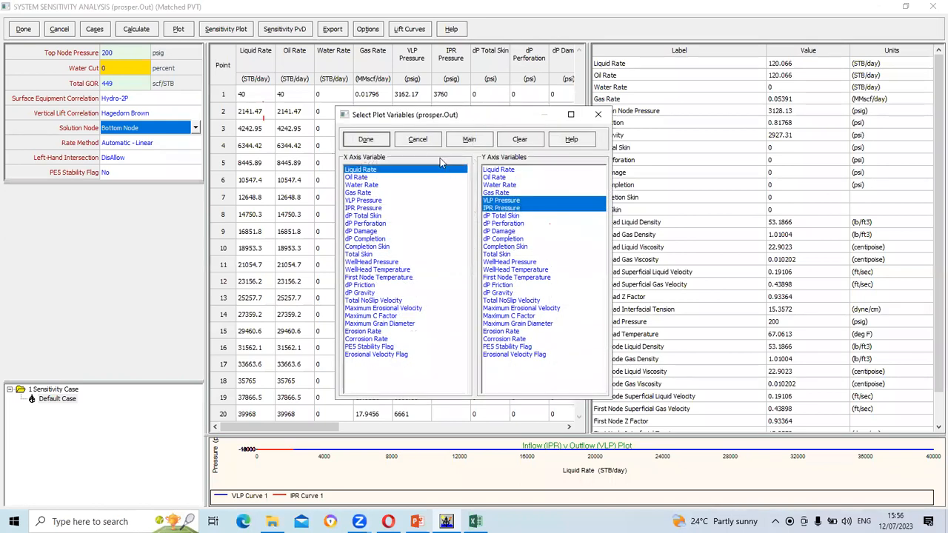
{"action": "left_click", "coordinate": [366, 139]}
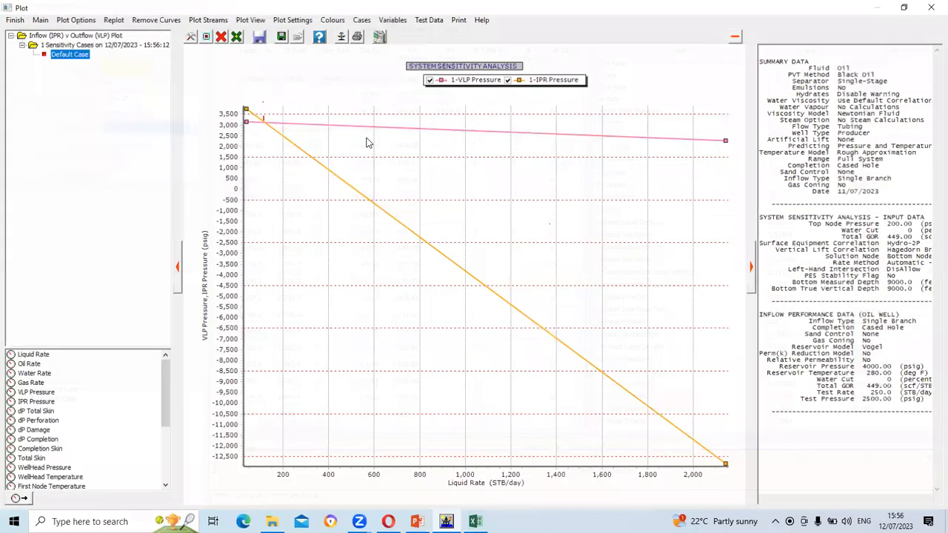
{"action": "left_click", "coordinate": [930, 7]}
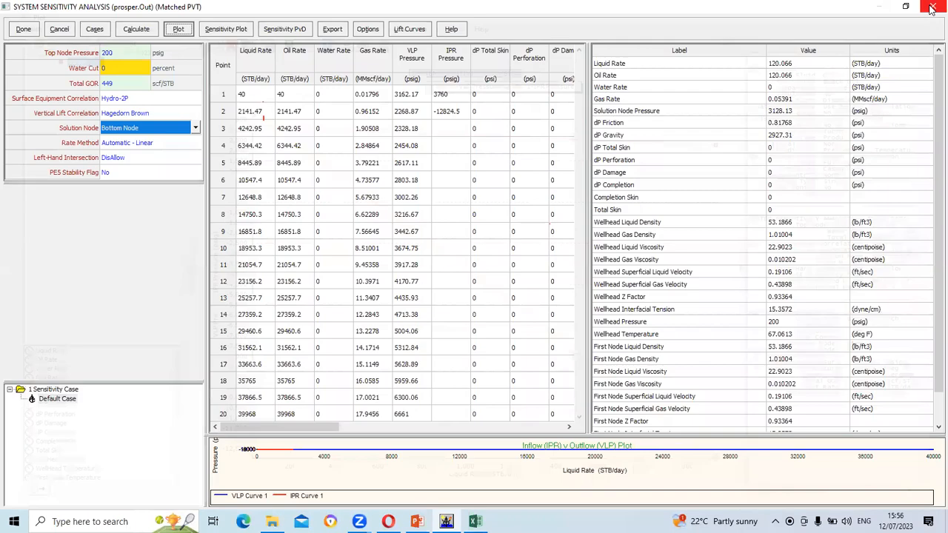
{"action": "left_click", "coordinate": [23, 30]}
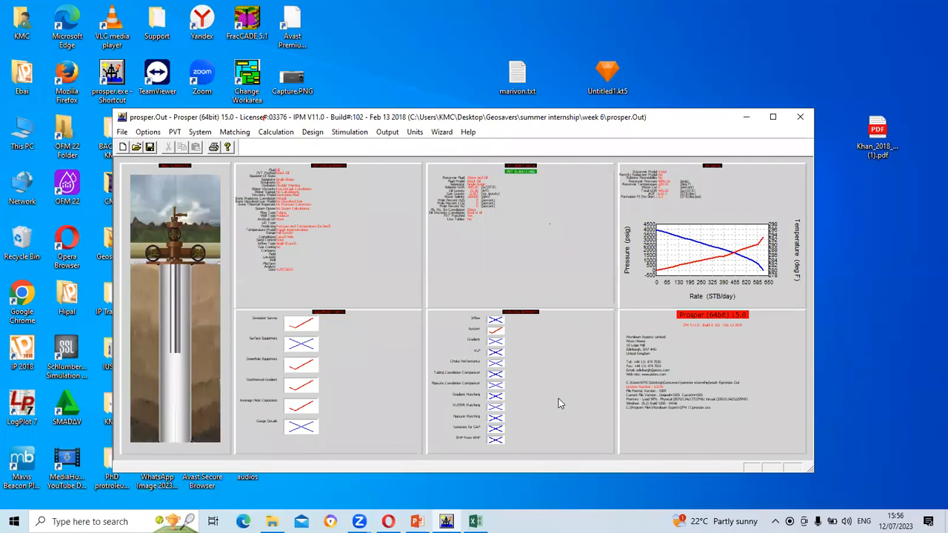
Reopen the Vogel inflow performance input, view the IPR pressure and temperature plot, and accept the input
{"action": "left_click", "coordinate": [735, 236]}
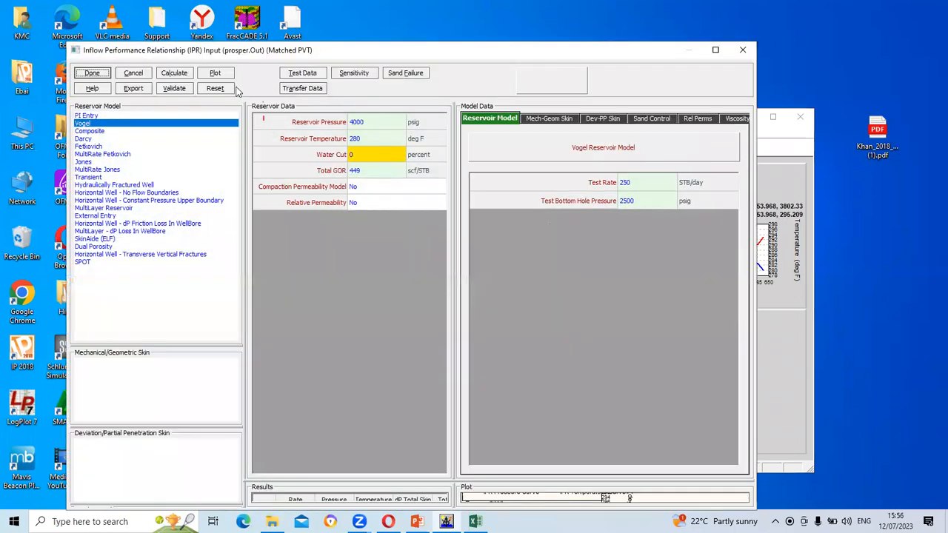
{"action": "left_click", "coordinate": [217, 80]}
{"action": "left_click", "coordinate": [243, 80]}
{"action": "left_click", "coordinate": [303, 184]}
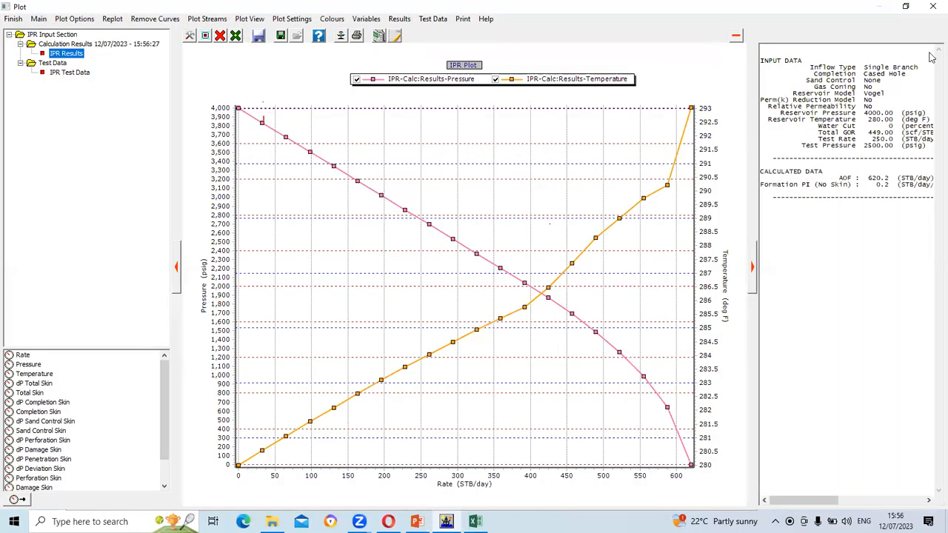
{"action": "left_click", "coordinate": [932, 6]}
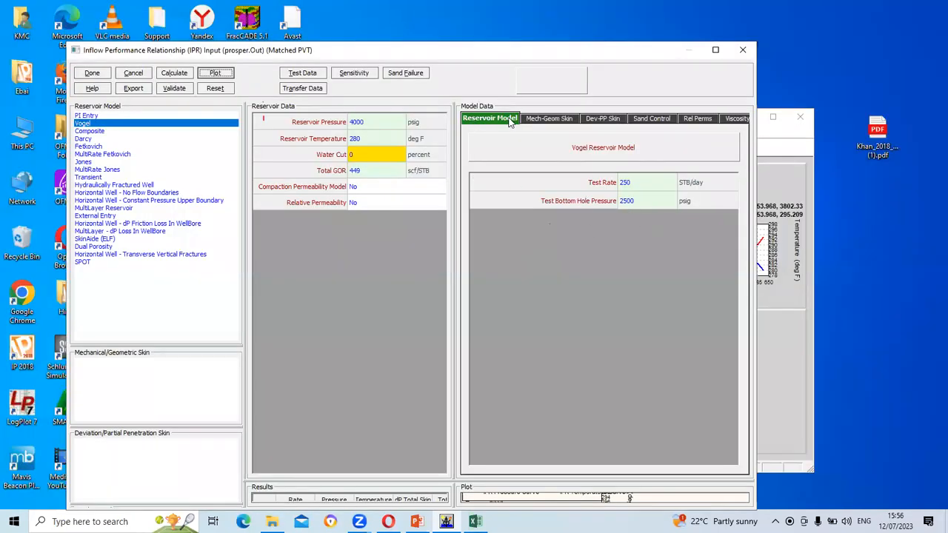
{"action": "left_click", "coordinate": [93, 74]}
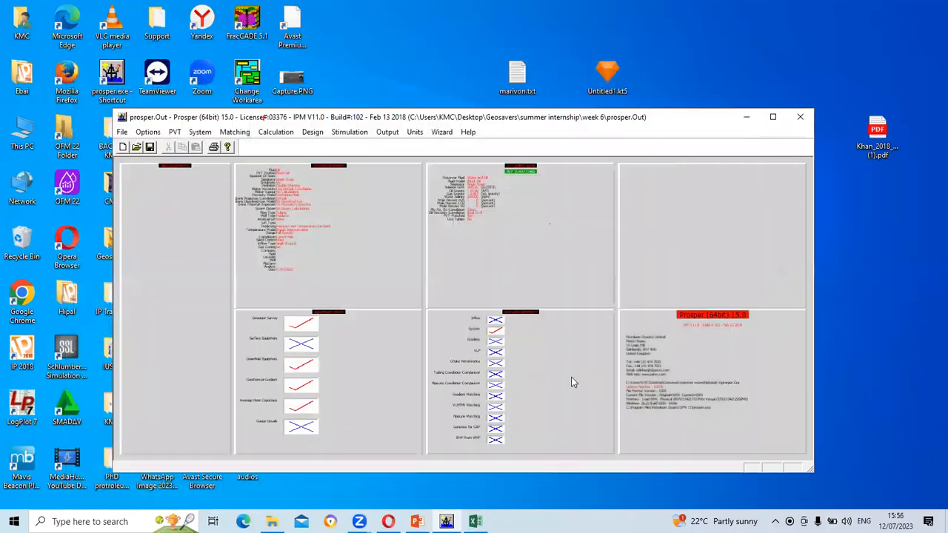
Review the deviation survey, geothermal gradient and average heat capacities in the equipment data, and close it
{"action": "left_click", "coordinate": [339, 385]}
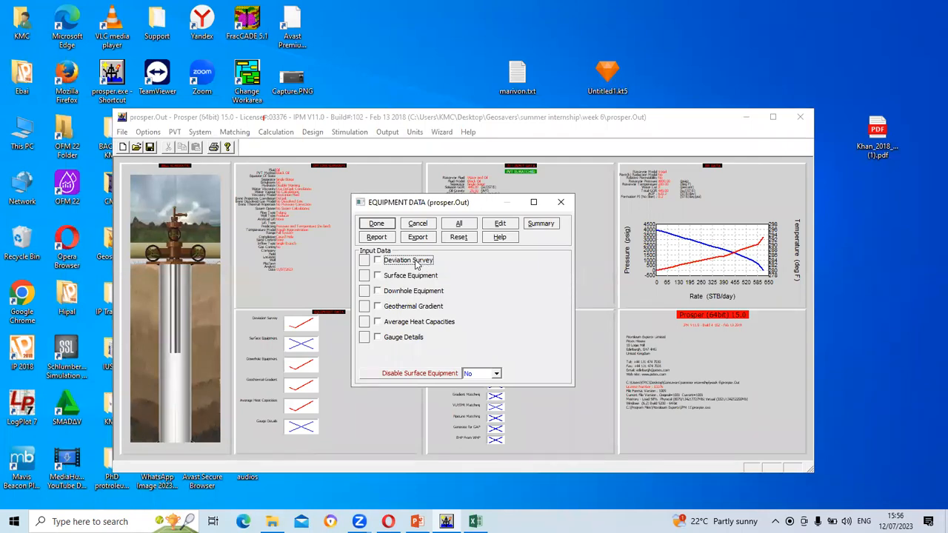
{"action": "left_click", "coordinate": [378, 261]}
{"action": "left_click", "coordinate": [378, 306]}
{"action": "left_click", "coordinate": [378, 323]}
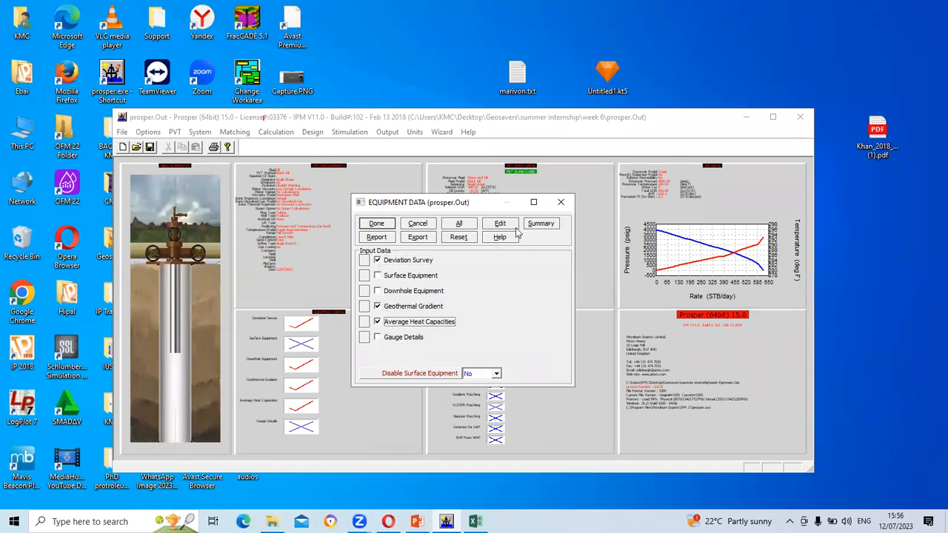
{"action": "left_click", "coordinate": [501, 225]}
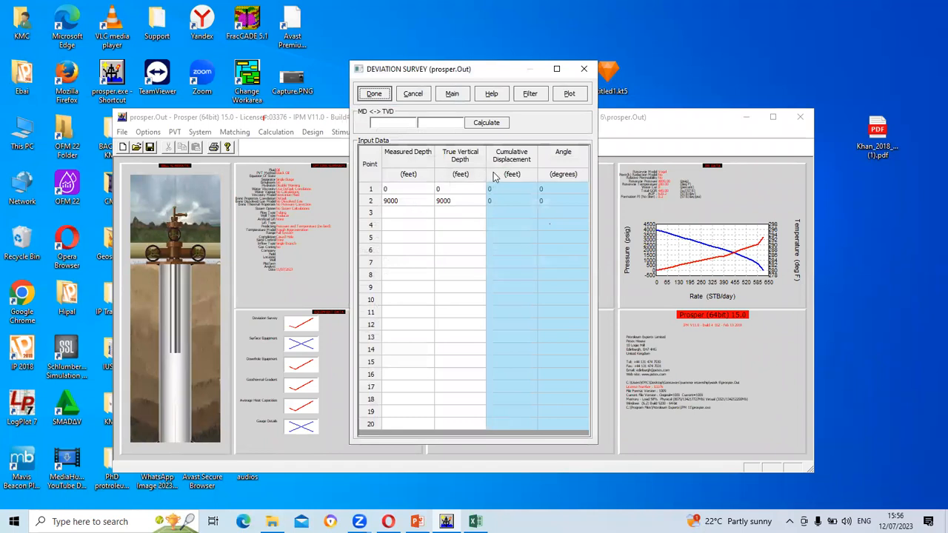
{"action": "left_click", "coordinate": [494, 122]}
{"action": "left_click", "coordinate": [374, 94]}
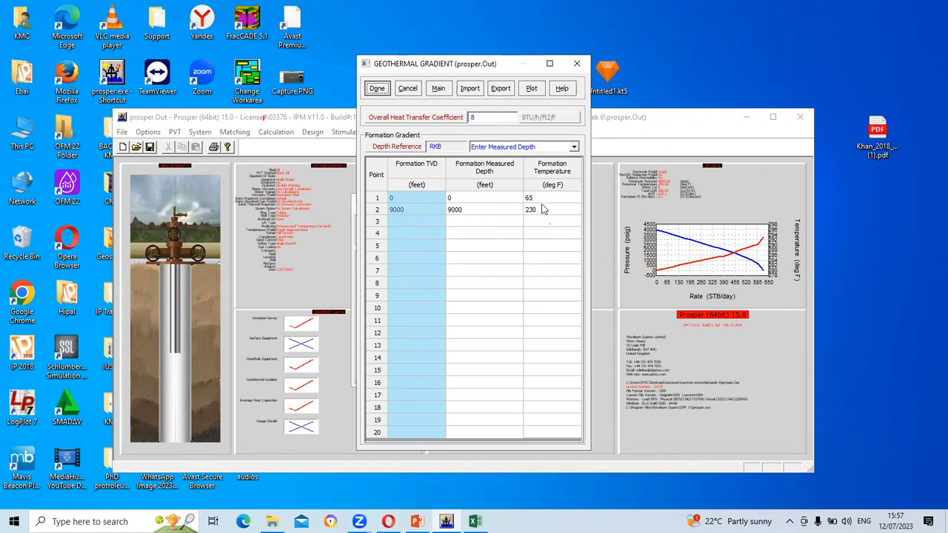
{"action": "left_click", "coordinate": [377, 89]}
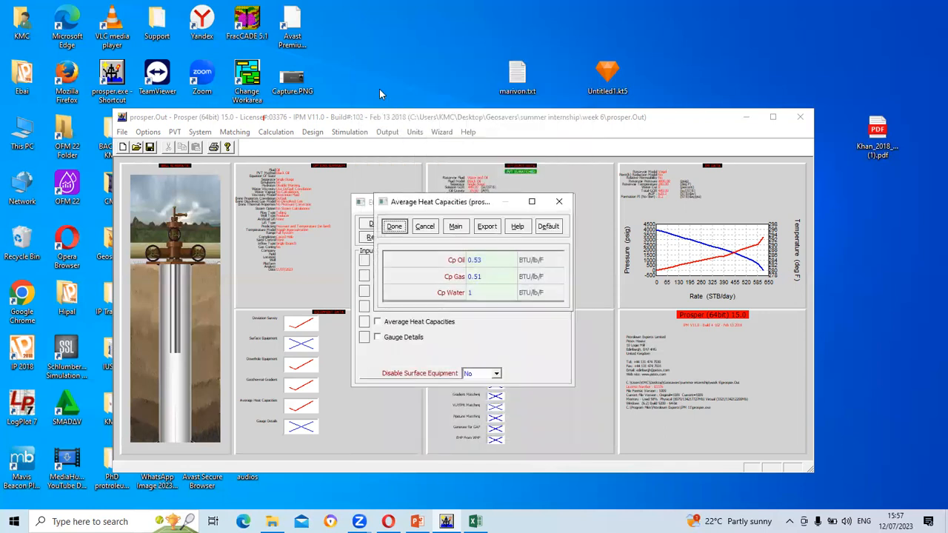
{"action": "left_click", "coordinate": [396, 226]}
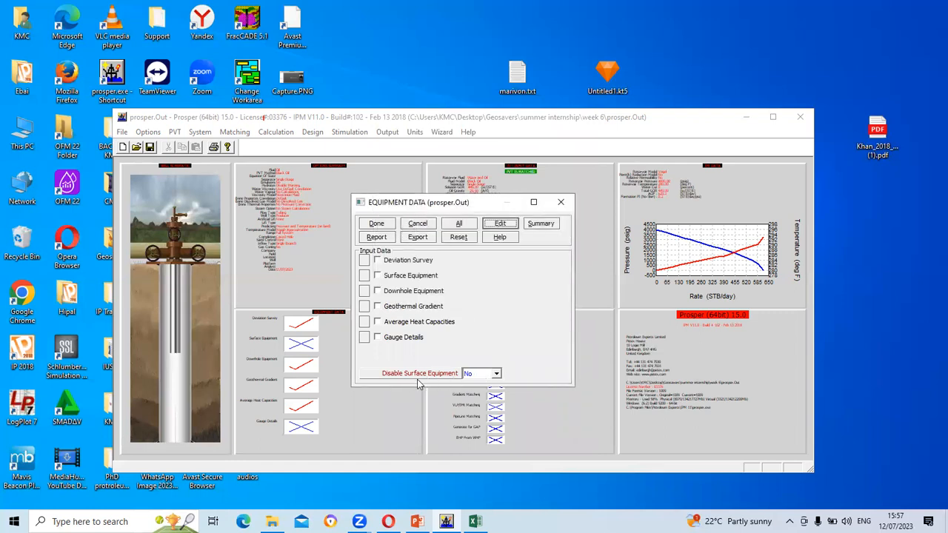
{"action": "left_click", "coordinate": [377, 223]}
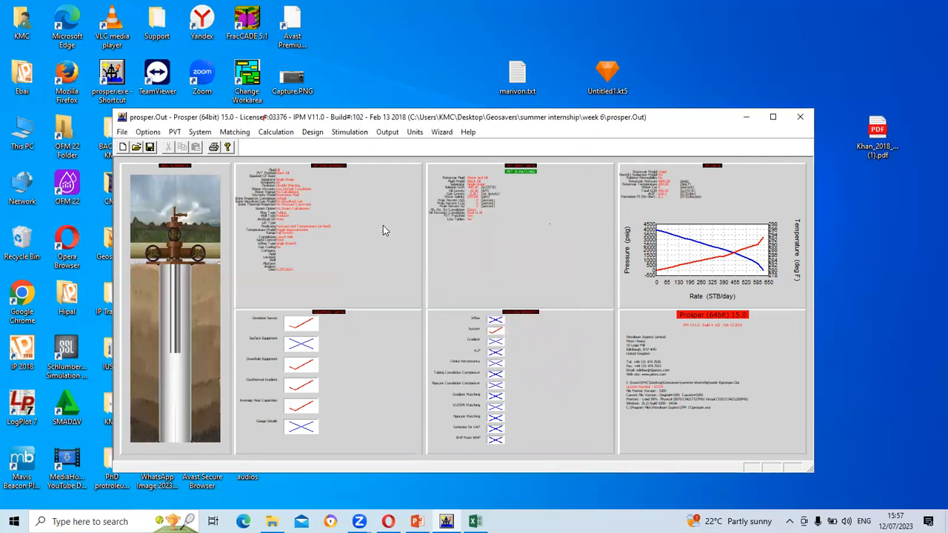
Reopen the System (IPR+VLP) analysis, set the top node pressure to 500 psig, and recalculate with the calculating data shown
{"action": "left_click", "coordinate": [279, 133]}
{"action": "left_click", "coordinate": [311, 161]}
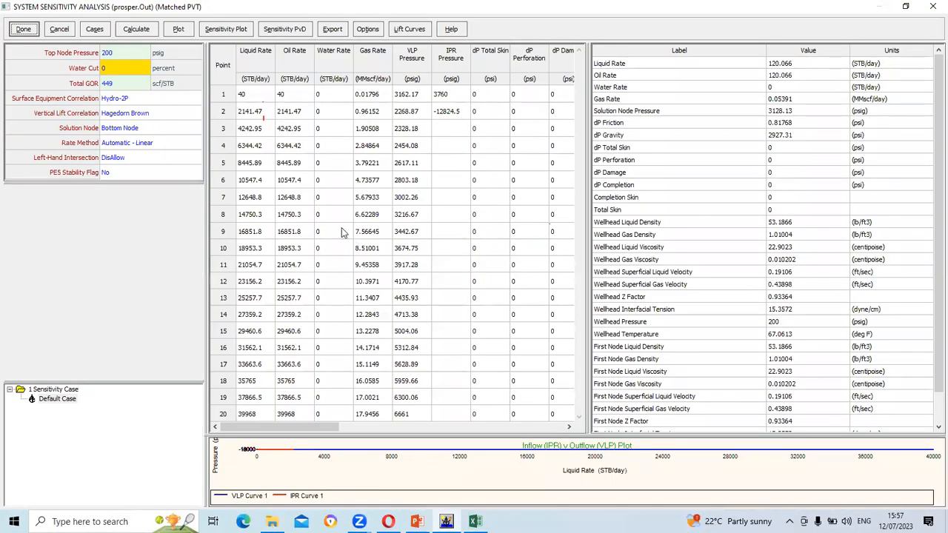
{"action": "left_click", "coordinate": [126, 57]}
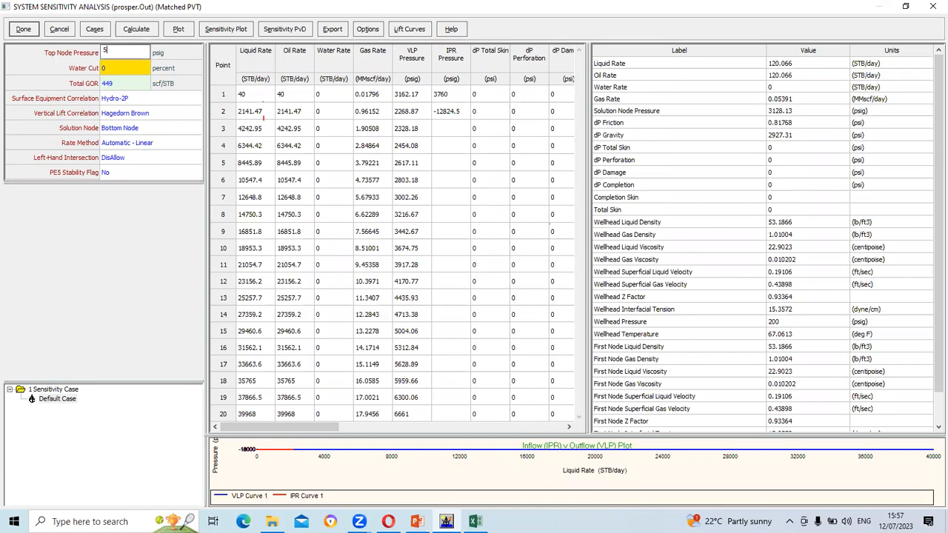
{"action": "left_click", "coordinate": [145, 31]}
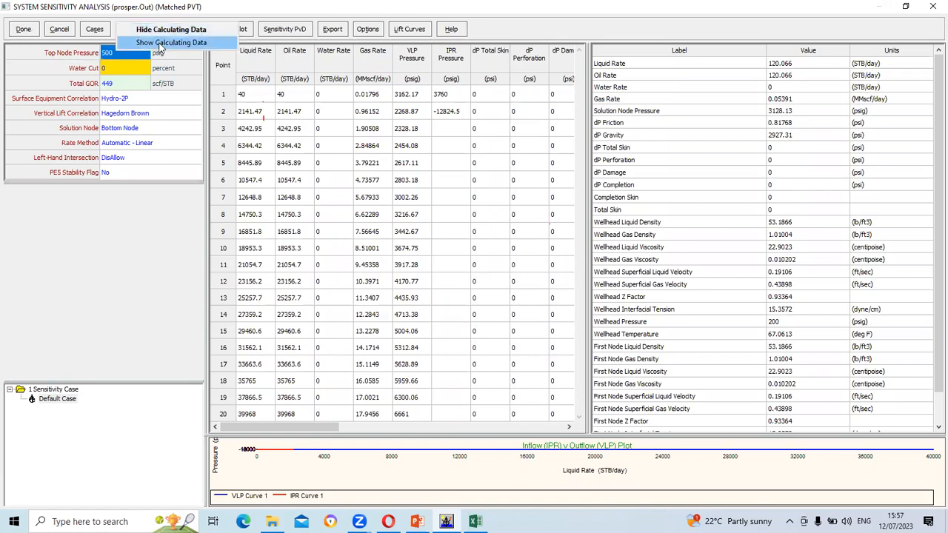
{"action": "left_click", "coordinate": [159, 44]}
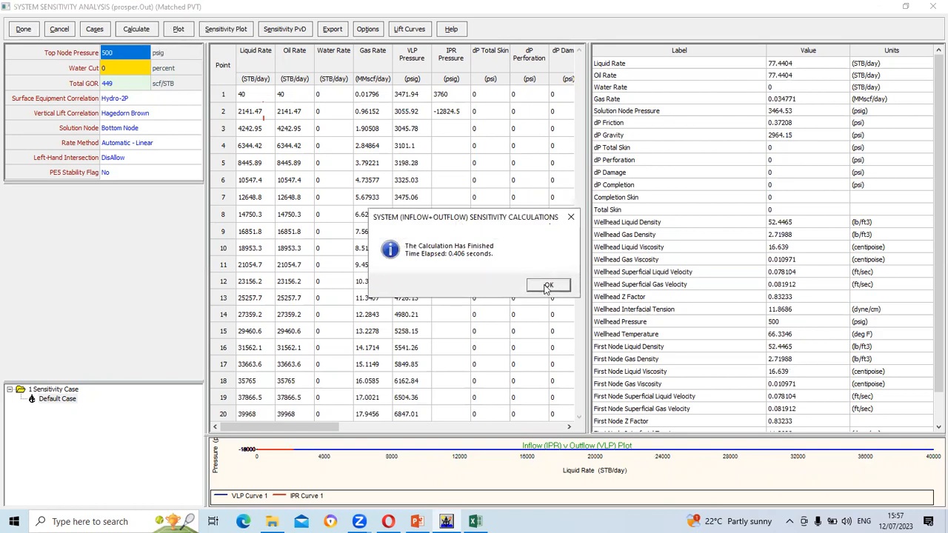
{"action": "left_click", "coordinate": [547, 285]}
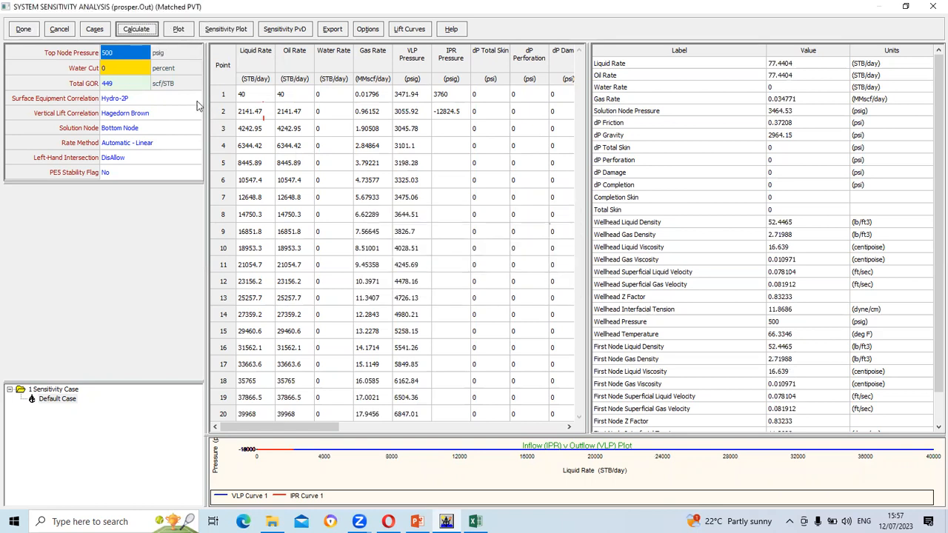
Set the vertical lift correlation to Duns and Ros Modified and recalculate the system sensitivity analysis
{"action": "left_click", "coordinate": [157, 113]}
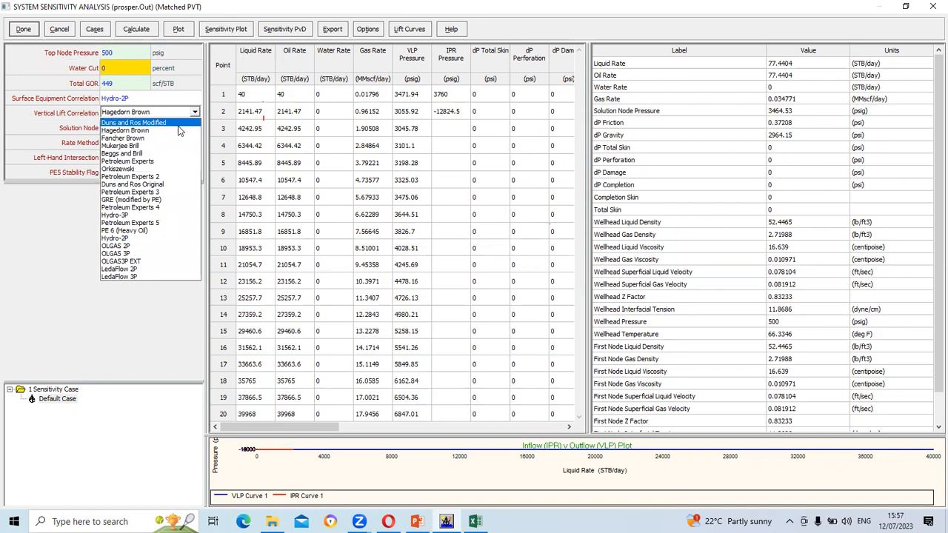
{"action": "left_click", "coordinate": [169, 122]}
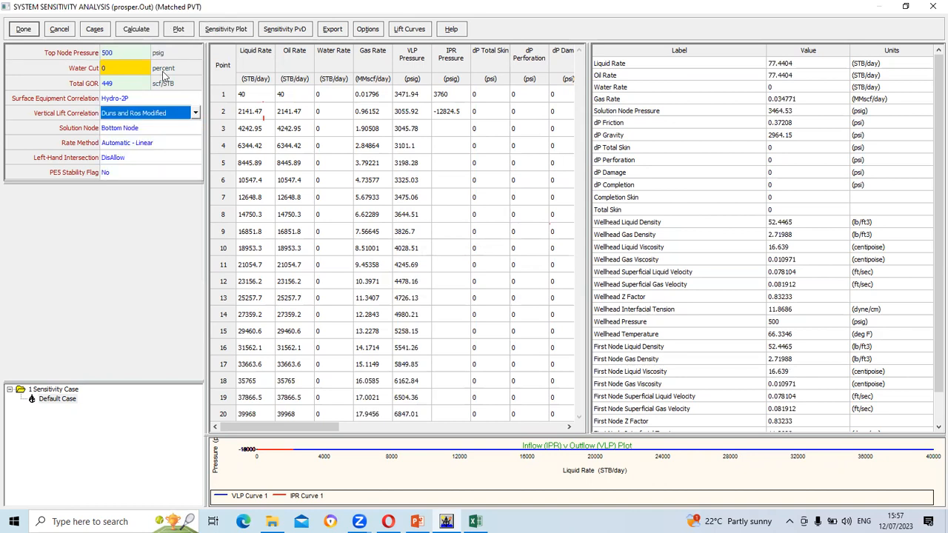
{"action": "left_click", "coordinate": [135, 33]}
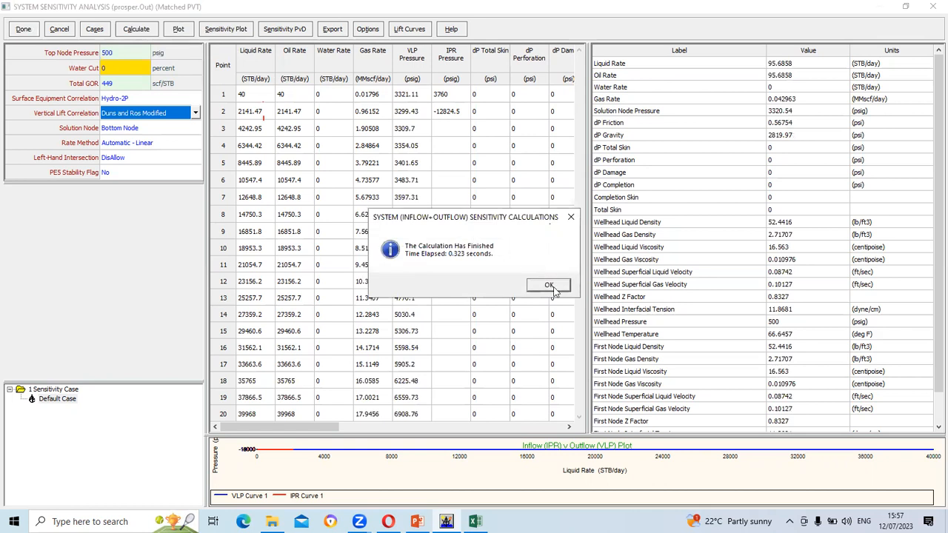
{"action": "left_click", "coordinate": [551, 288]}
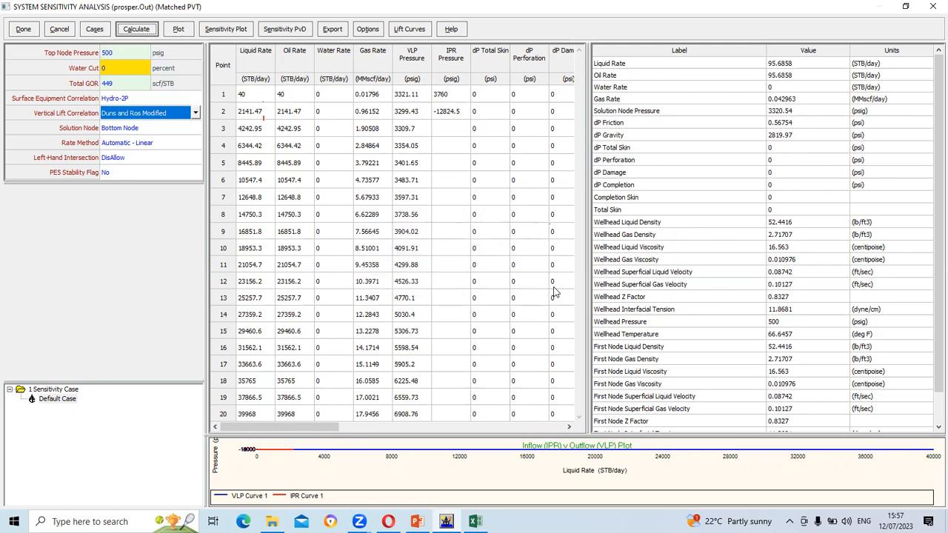
Display the system plot for all cases, close it, and accept the system sensitivity analysis
{"action": "left_click", "coordinate": [183, 30]}
{"action": "left_click", "coordinate": [183, 30]}
{"action": "mouse_move", "coordinate": [211, 34]}
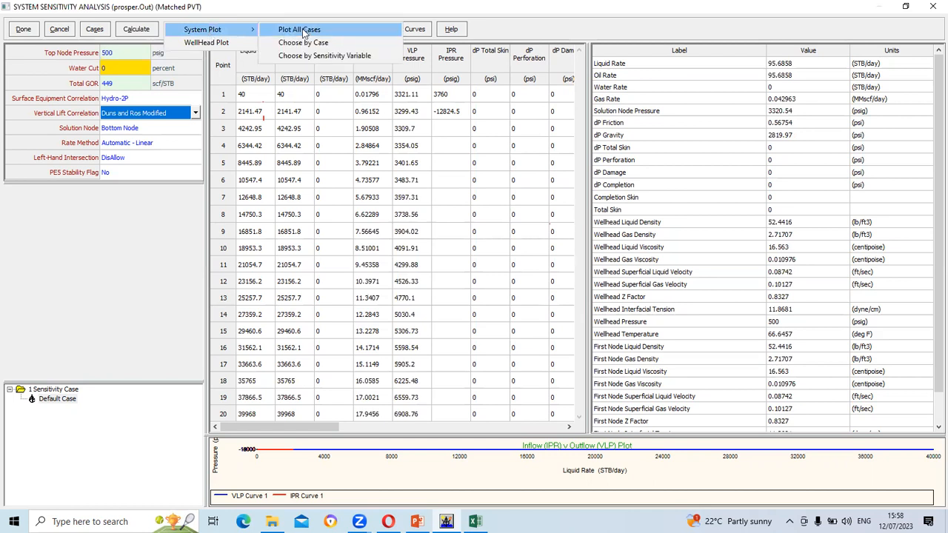
{"action": "left_click", "coordinate": [303, 31]}
{"action": "left_click", "coordinate": [374, 143]}
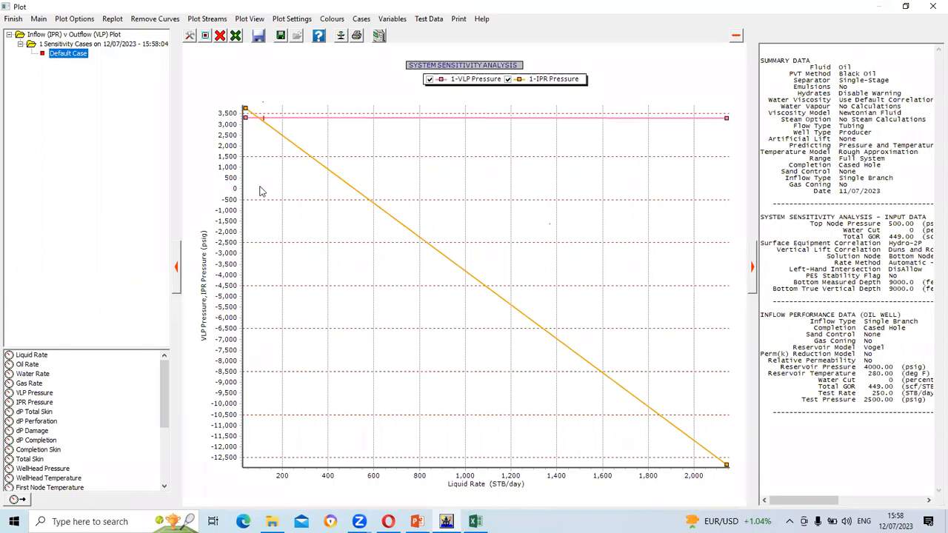
{"action": "left_click", "coordinate": [932, 6]}
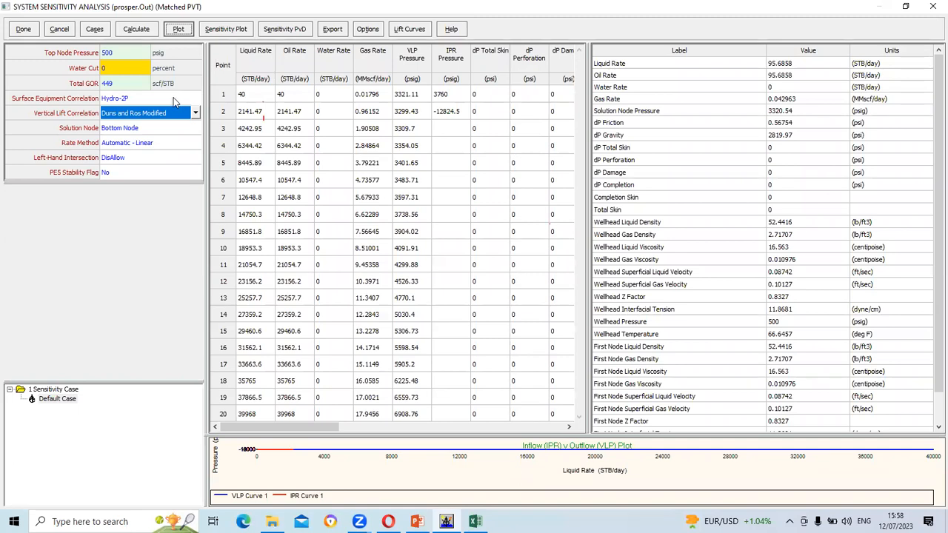
{"action": "left_click", "coordinate": [23, 33]}
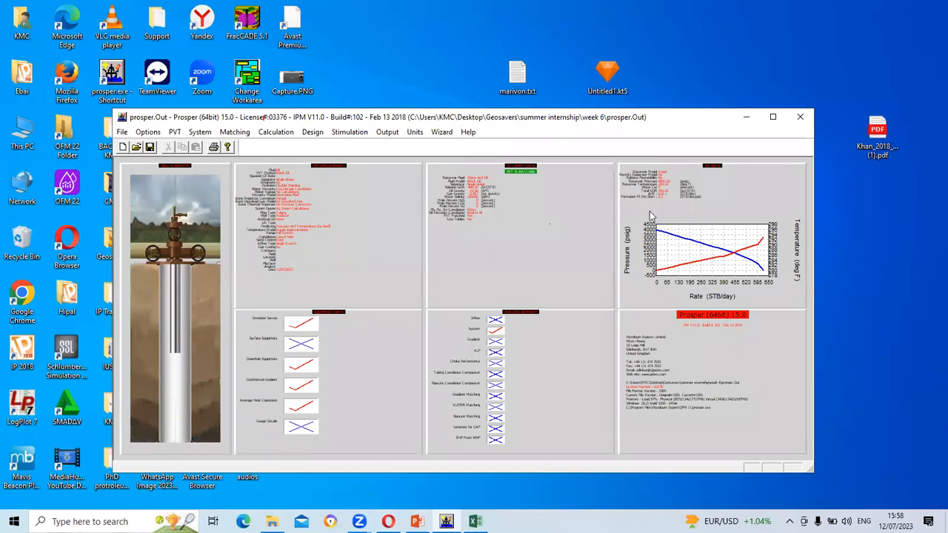
Select the Darcy reservoir model in the inflow performance input, and switch to PowerPoint to view the perforation geometry slide
{"action": "double_click", "coordinate": [711, 238]}
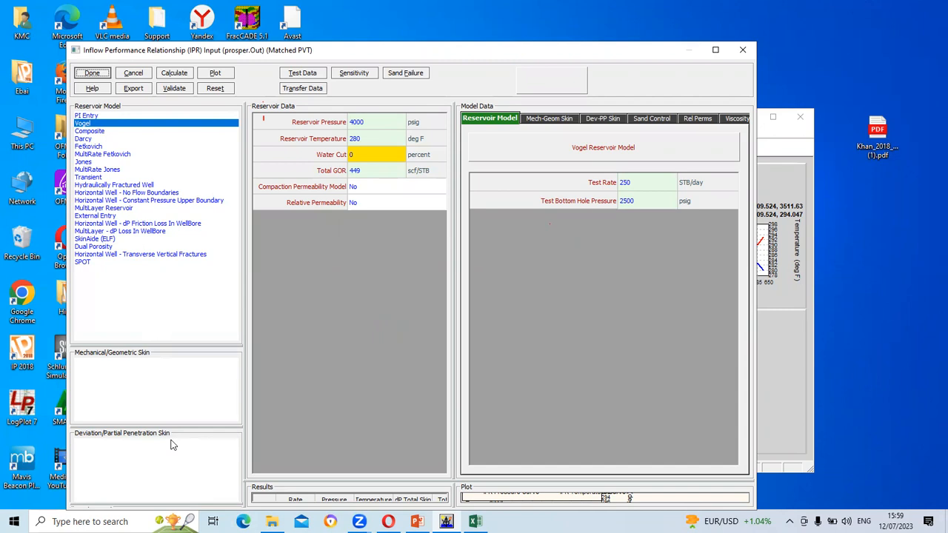
{"action": "left_click", "coordinate": [85, 139]}
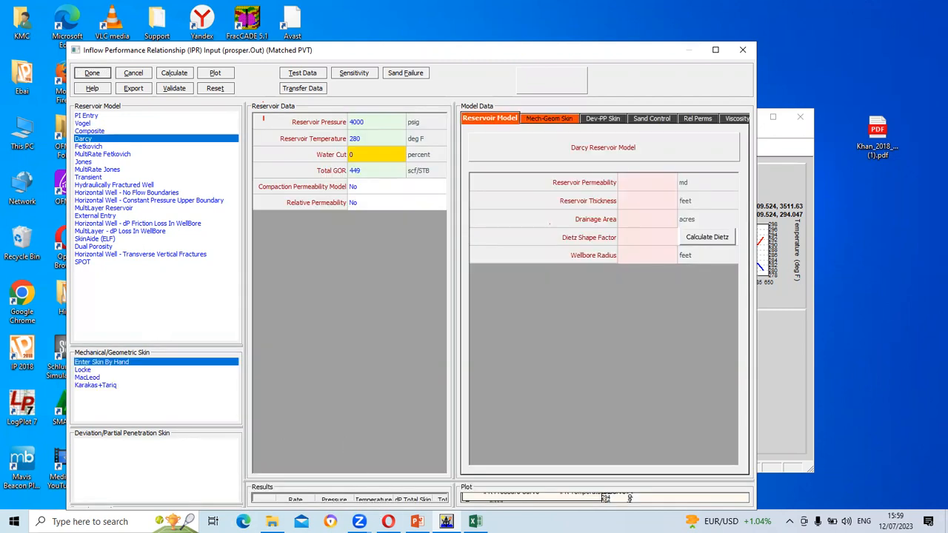
{"action": "left_click", "coordinate": [419, 522]}
{"action": "scroll", "coordinate": [457, 364], "scroll_direction": "down", "scroll_amount": 3}
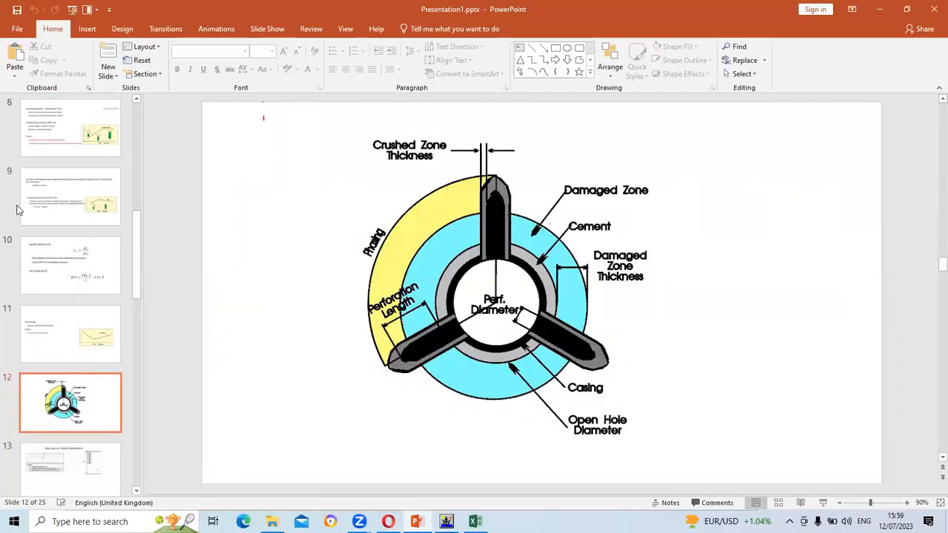
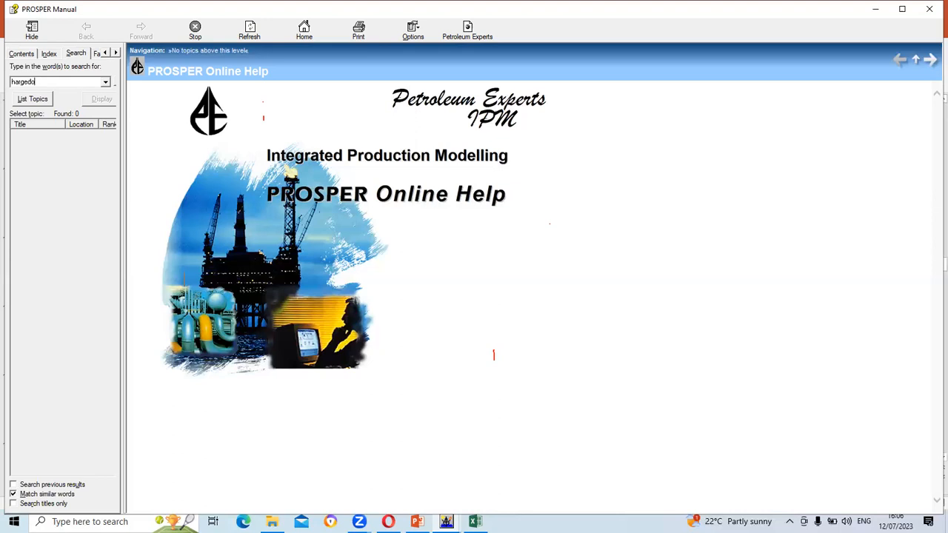
Search the PROSPER manual for "hargedorn", and repeat the search with the term "brown"
{"action": "key", "text": "Return"}
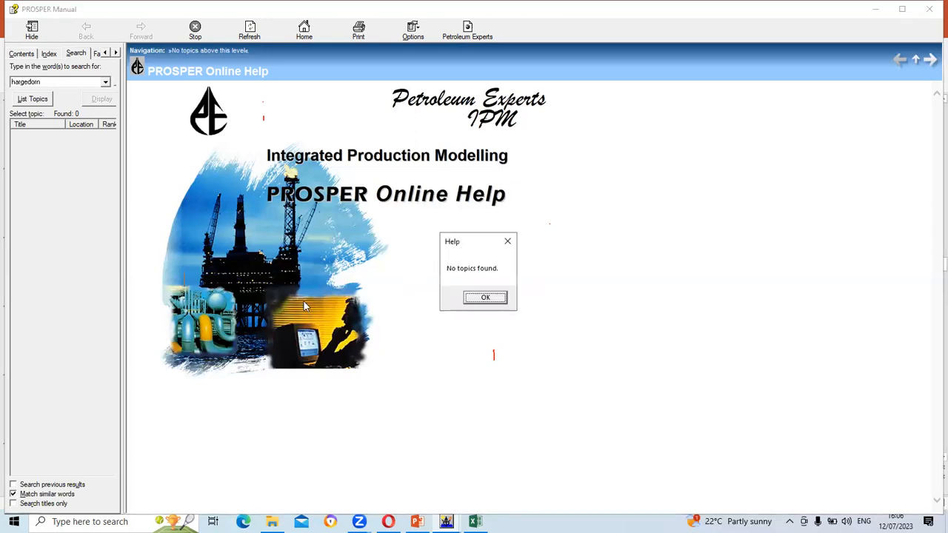
{"action": "left_click", "coordinate": [485, 297]}
{"action": "left_click", "coordinate": [66, 82]}
{"action": "key", "text": "BackSpace"}
{"action": "key", "text": "BackSpace"}
{"action": "key", "text": "BackSpace"}
{"action": "key", "text": "BackSpace"}
{"action": "key", "text": "BackSpace"}
{"action": "key", "text": "BackSpace"}
{"action": "key", "text": "BackSpace"}
{"action": "key", "text": "BackSpace"}
{"action": "key", "text": "BackSpace"}
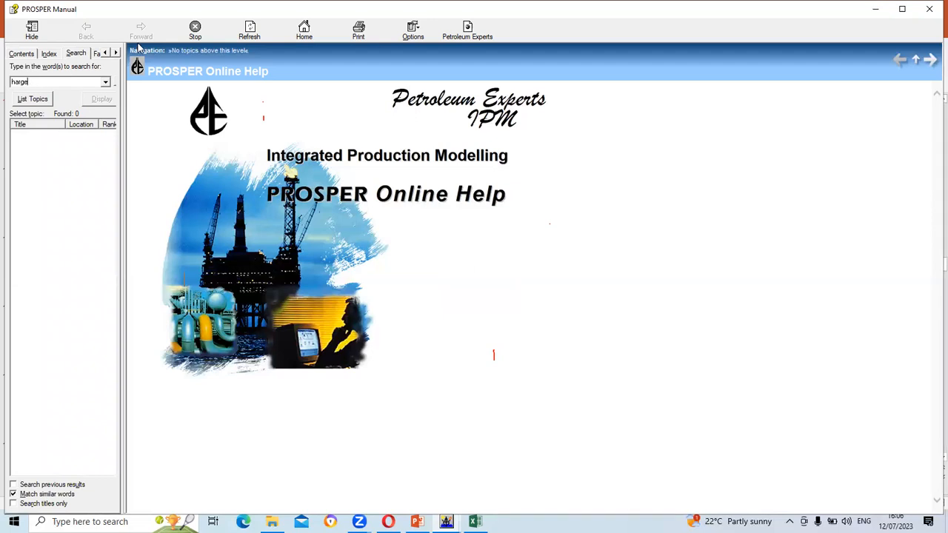
{"action": "type", "text": "br"}
{"action": "key", "text": "Return"}
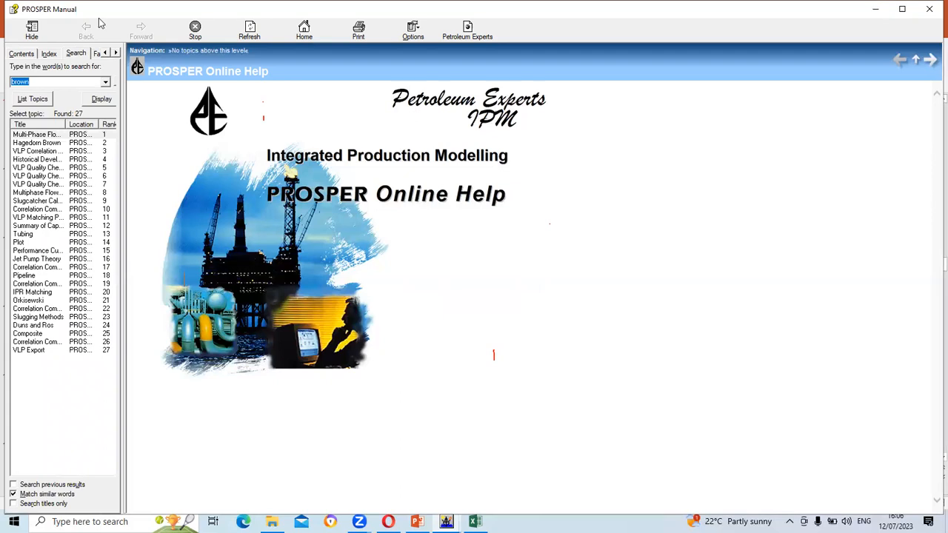
Read the Multi-Phase Flow Correlations and VLP Correlation Applications topics for guidance on choosing a correlation, and close the manual
{"action": "left_click", "coordinate": [50, 136]}
{"action": "double_click", "coordinate": [49, 137]}
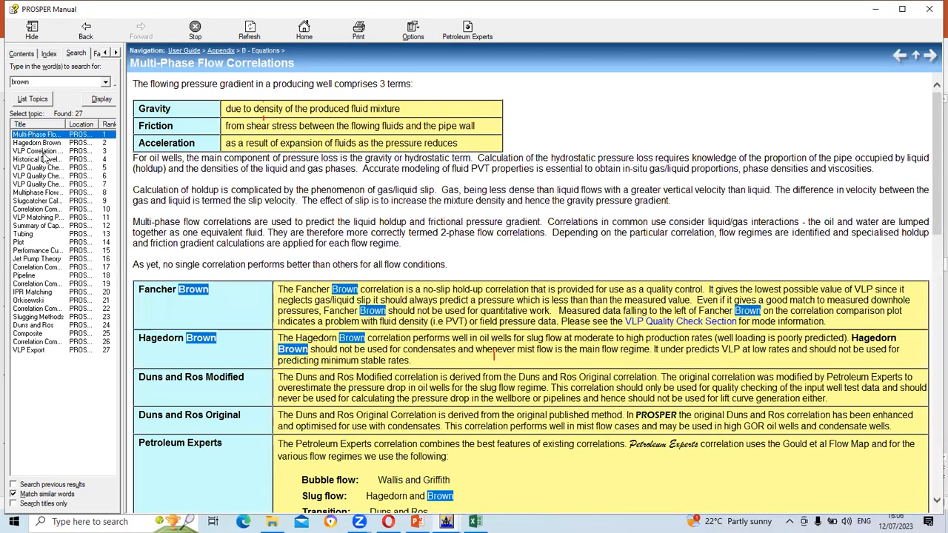
{"action": "double_click", "coordinate": [43, 151]}
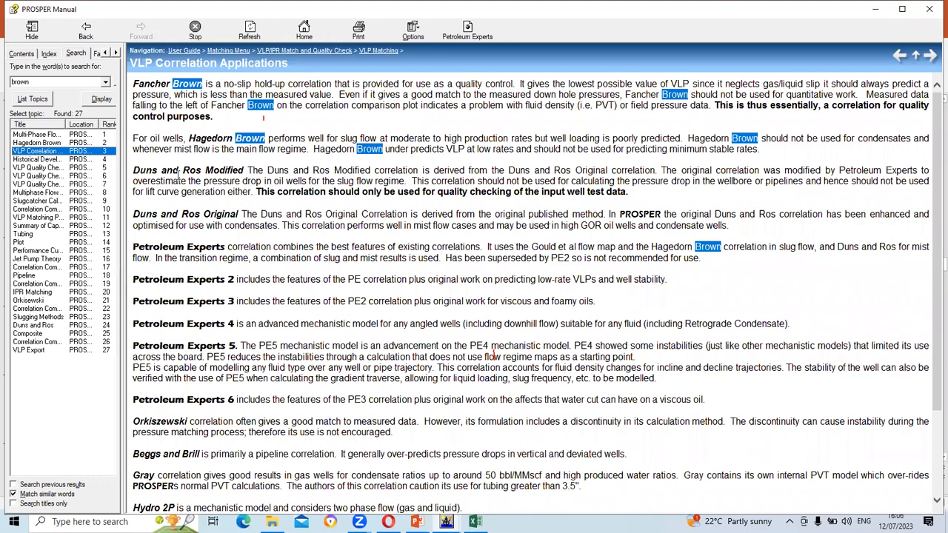
{"action": "scroll", "coordinate": [323, 294], "scroll_direction": "down", "scroll_amount": 3}
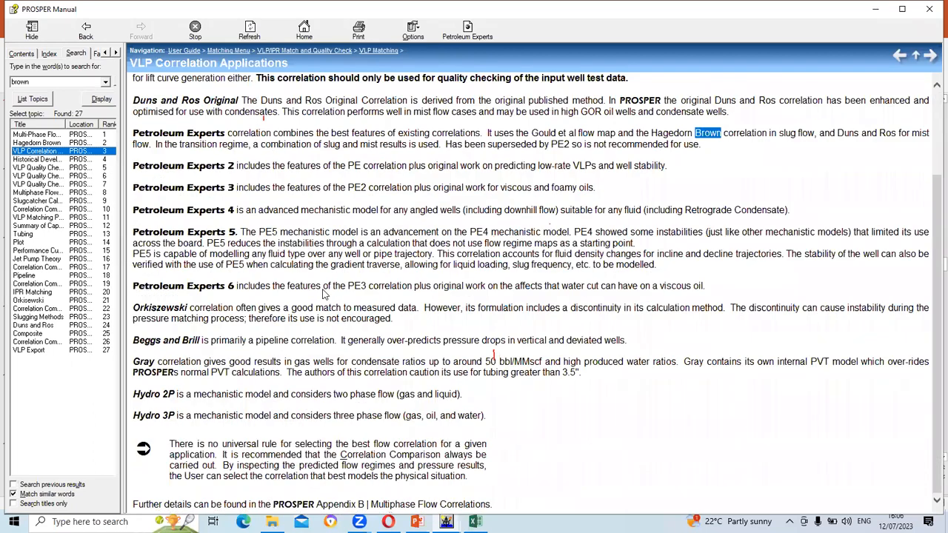
{"action": "scroll", "coordinate": [322, 290], "scroll_direction": "up", "scroll_amount": 3}
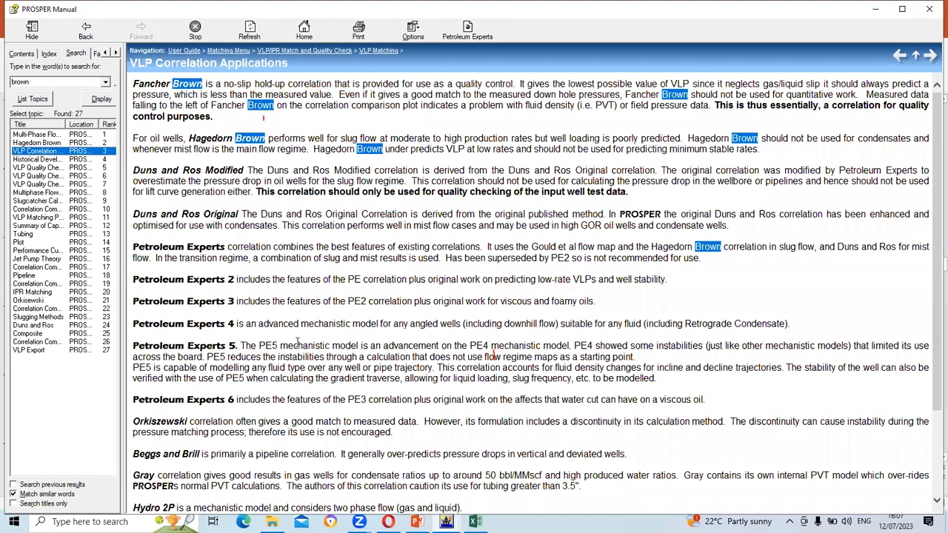
{"action": "left_click", "coordinate": [930, 10]}
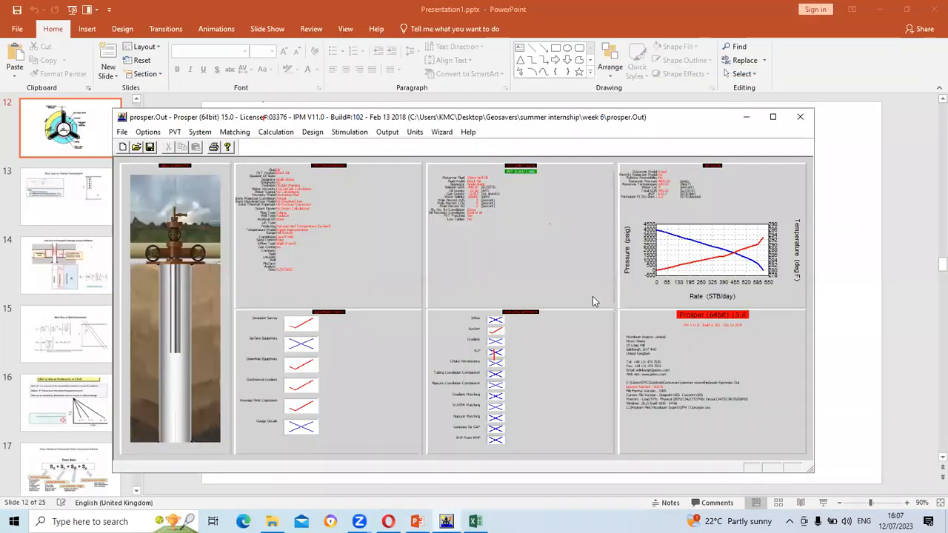
Inspect the Darcy reservoir model's Karakas+Tariq mechanical skin inputs, and exit the inflow performance input without keeping the changes
{"action": "left_click", "coordinate": [682, 253]}
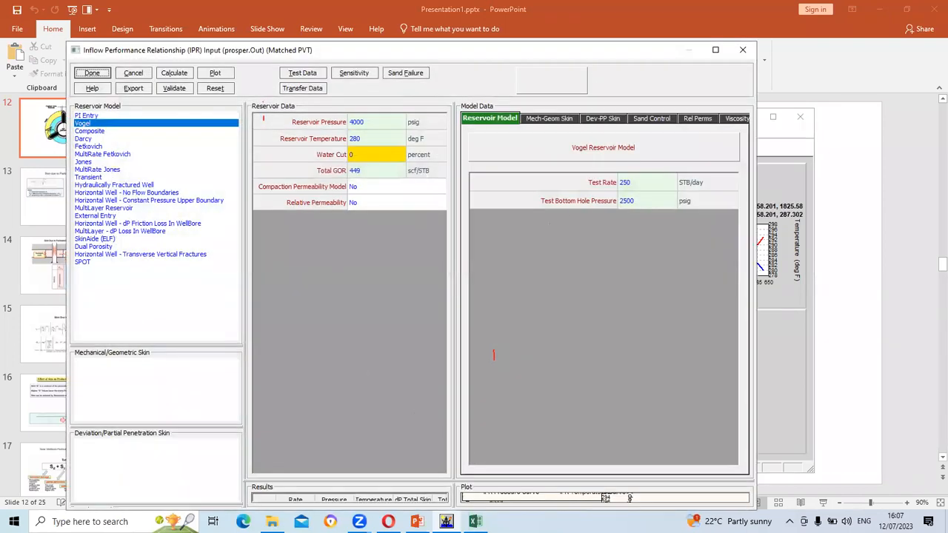
{"action": "left_click", "coordinate": [83, 140]}
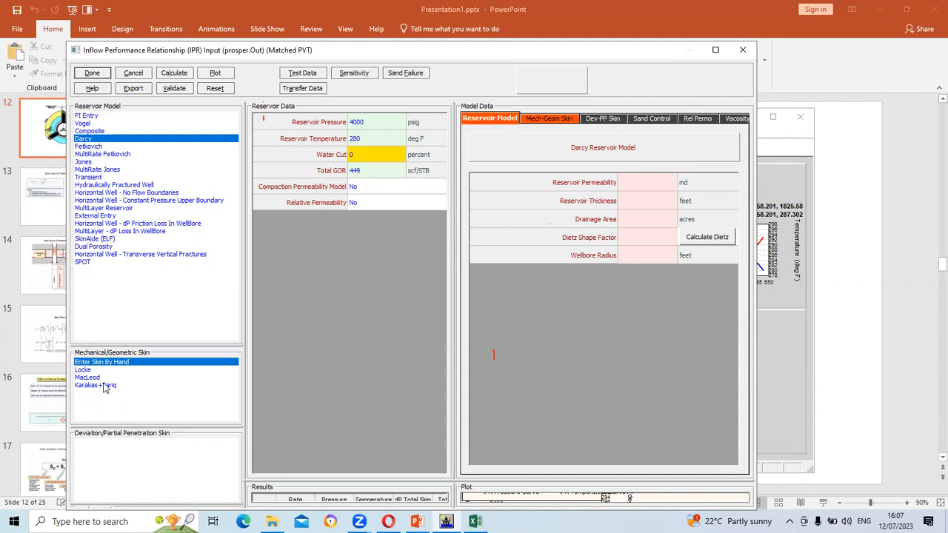
{"action": "left_click", "coordinate": [105, 387]}
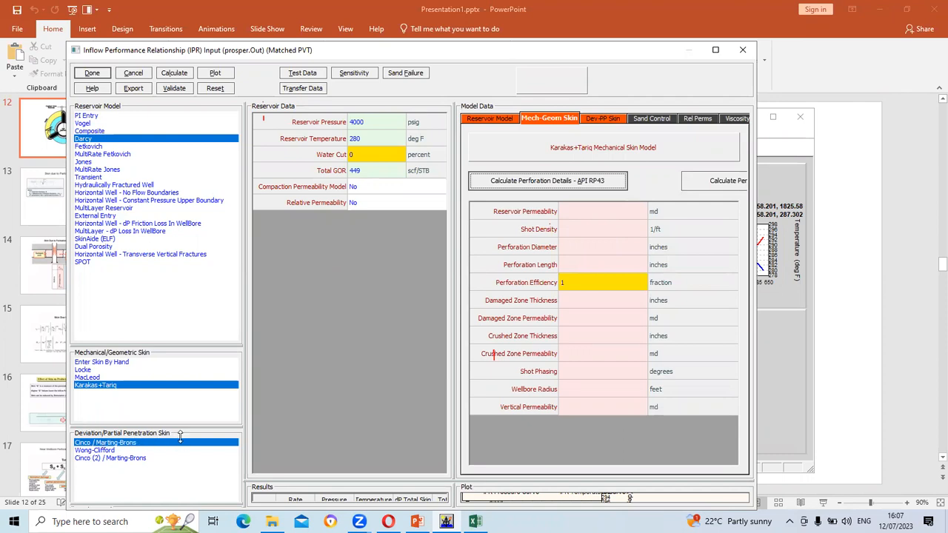
{"action": "left_click", "coordinate": [133, 74]}
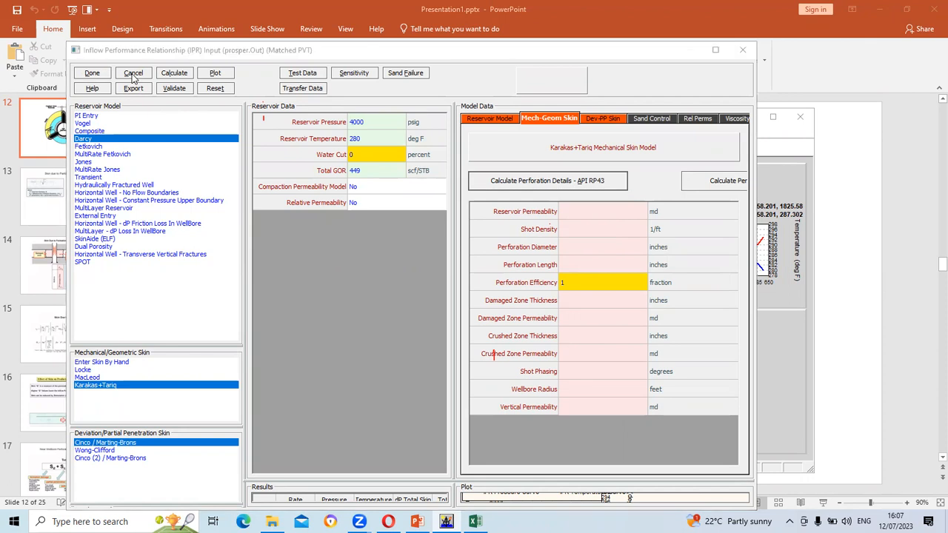
{"action": "left_click", "coordinate": [465, 309]}
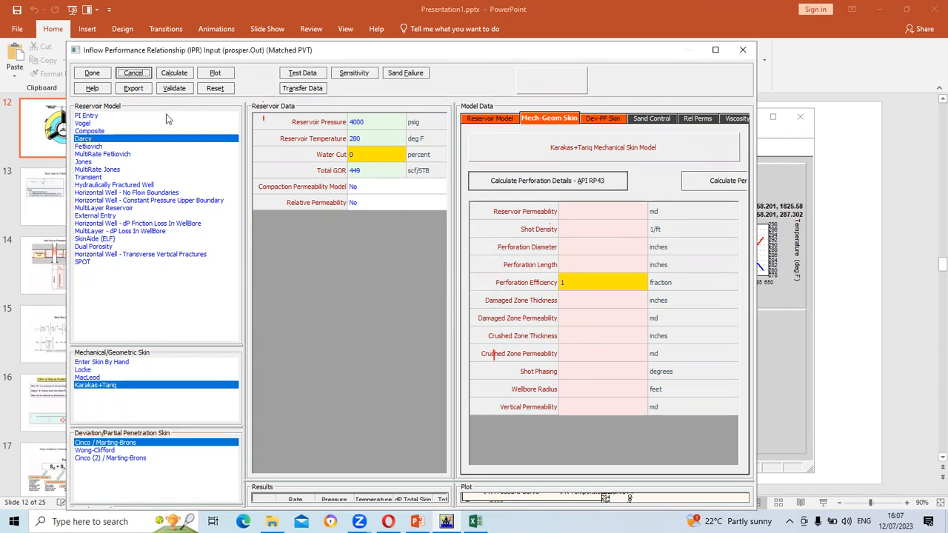
{"action": "left_click", "coordinate": [131, 74]}
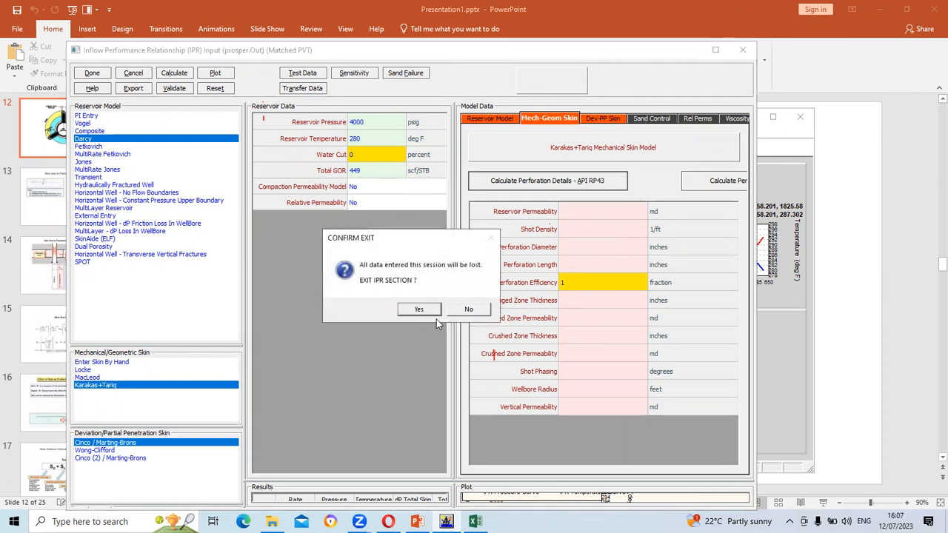
{"action": "left_click", "coordinate": [405, 310]}
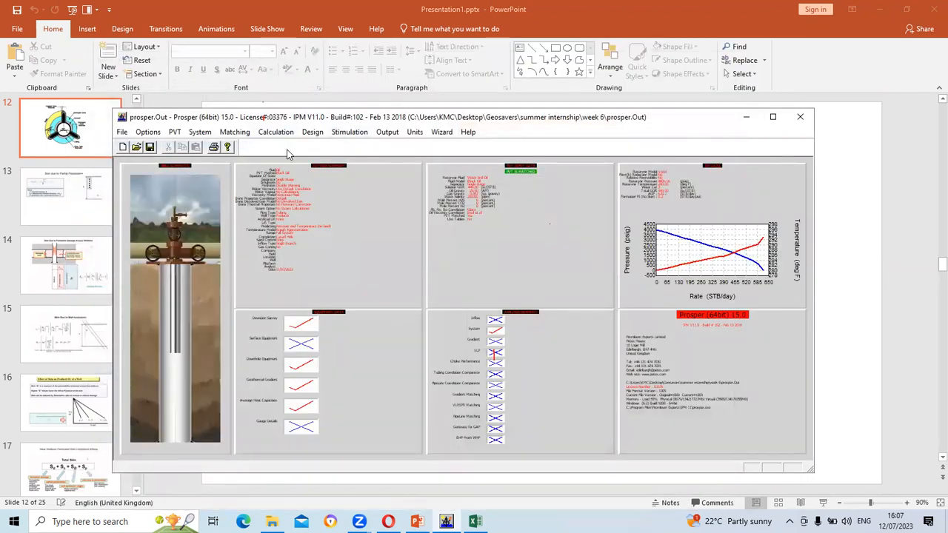
Open the PROSPER manual and search its topics for "karakas"
{"action": "left_click", "coordinate": [468, 132]}
{"action": "left_click", "coordinate": [490, 146]}
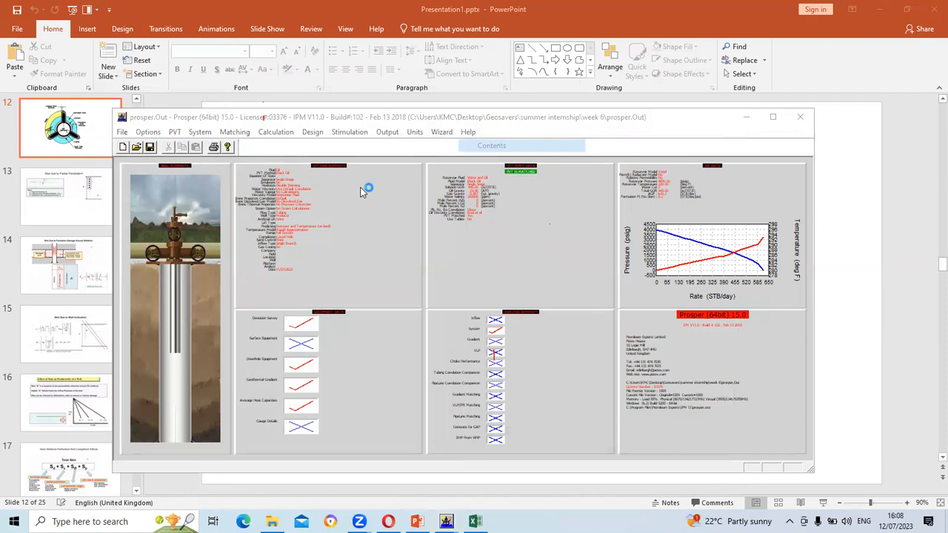
{"action": "left_click", "coordinate": [74, 53]}
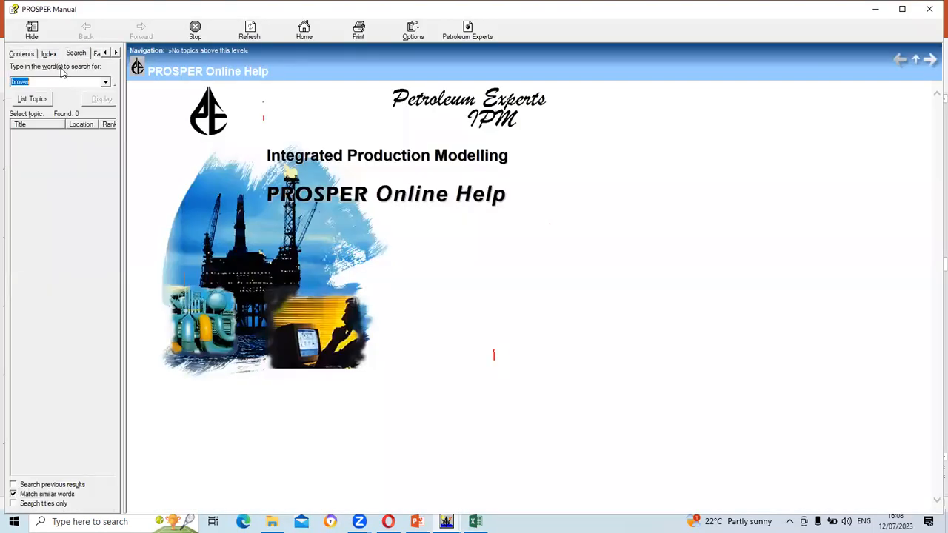
{"action": "left_click", "coordinate": [56, 83]}
{"action": "key", "text": "BackSpace"}
{"action": "key", "text": "BackSpace"}
{"action": "key", "text": "BackSpace"}
{"action": "key", "text": "BackSpace"}
{"action": "key", "text": "BackSpace"}
{"action": "type", "text": "i"}
{"action": "key", "text": "BackSpace"}
{"action": "type", "text": "karakas"}
{"action": "key", "text": "Return"}
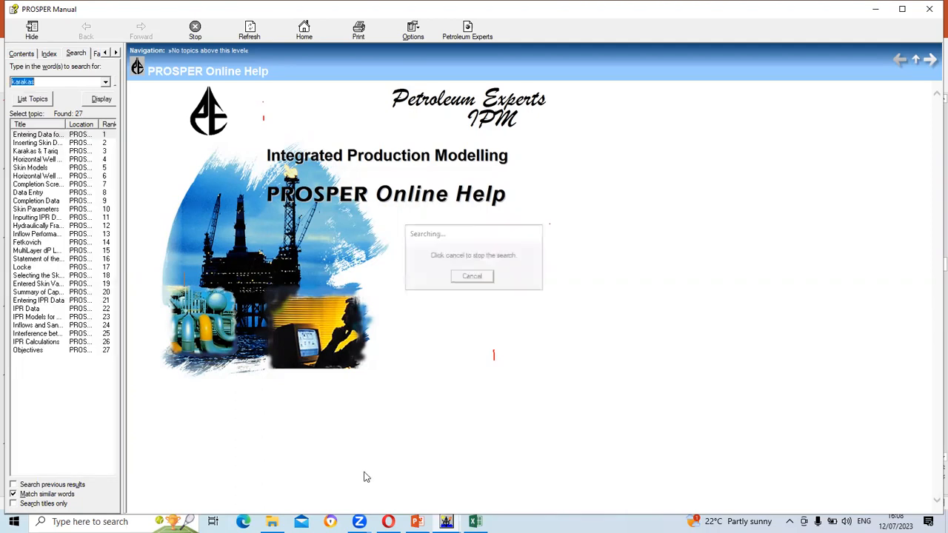
Read the Entering Data for Skin Models, Inserting Skin Data, and Karakas & Tariq topics for the required skin model inputs
{"action": "double_click", "coordinate": [59, 135]}
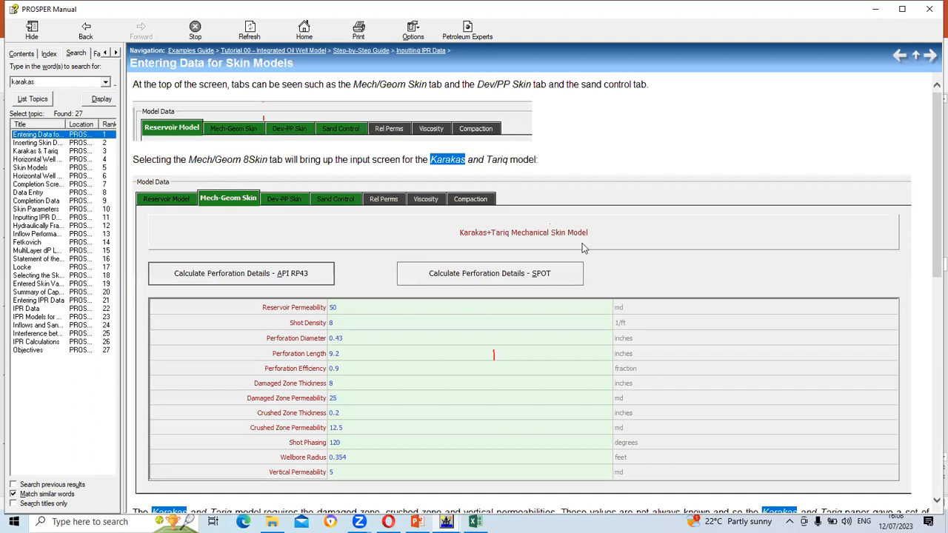
{"action": "scroll", "coordinate": [581, 243], "scroll_direction": "down", "scroll_amount": 5}
{"action": "scroll", "coordinate": [590, 232], "scroll_direction": "down", "scroll_amount": 3}
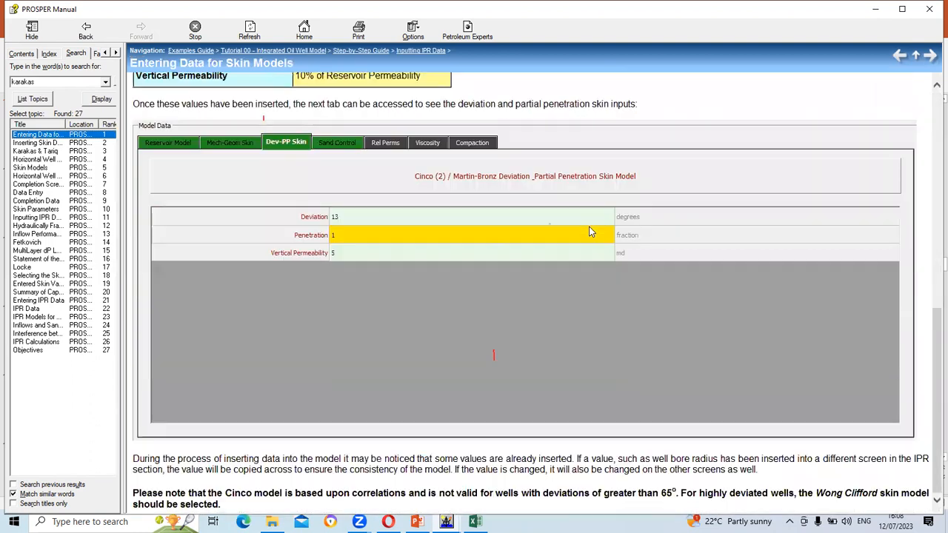
{"action": "scroll", "coordinate": [590, 232], "scroll_direction": "up", "scroll_amount": 8}
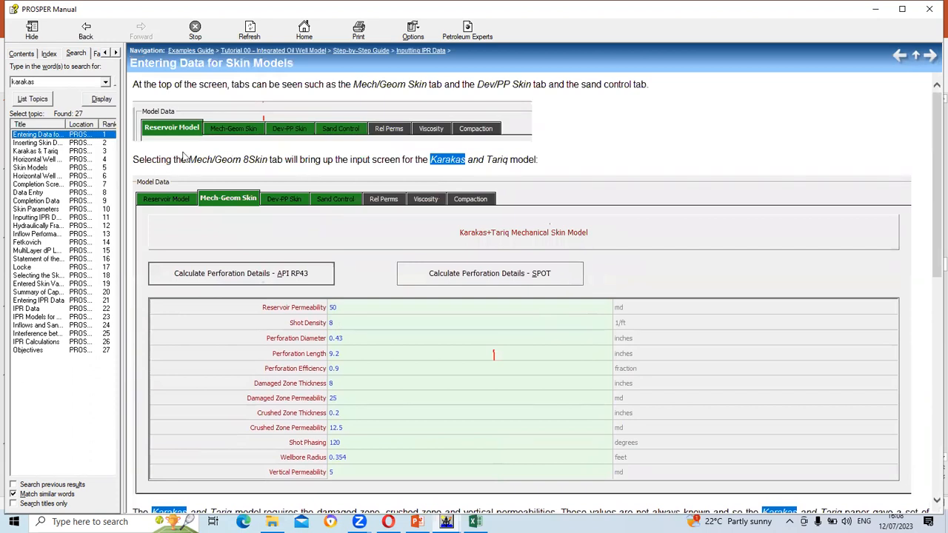
{"action": "double_click", "coordinate": [54, 143]}
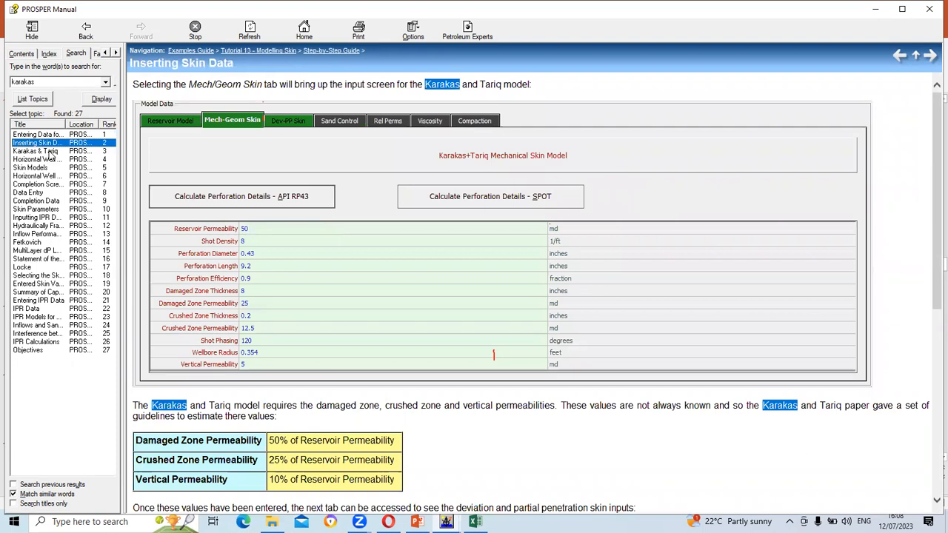
{"action": "double_click", "coordinate": [49, 151]}
{"action": "scroll", "coordinate": [392, 274], "scroll_direction": "down", "scroll_amount": 1}
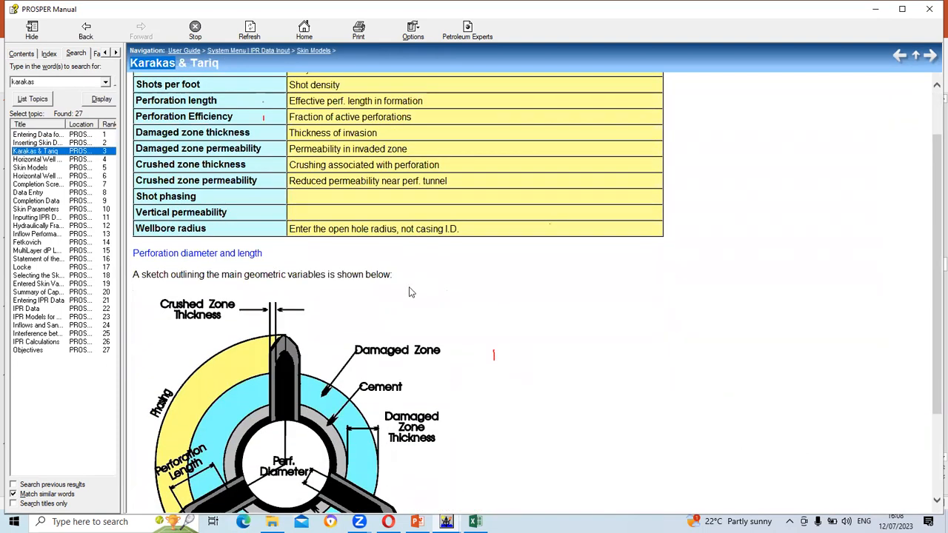
Examine the perforation geometry sketch and the required skin data table in the Karakas & Tariq topic
{"action": "scroll", "coordinate": [382, 307], "scroll_direction": "down", "scroll_amount": 2}
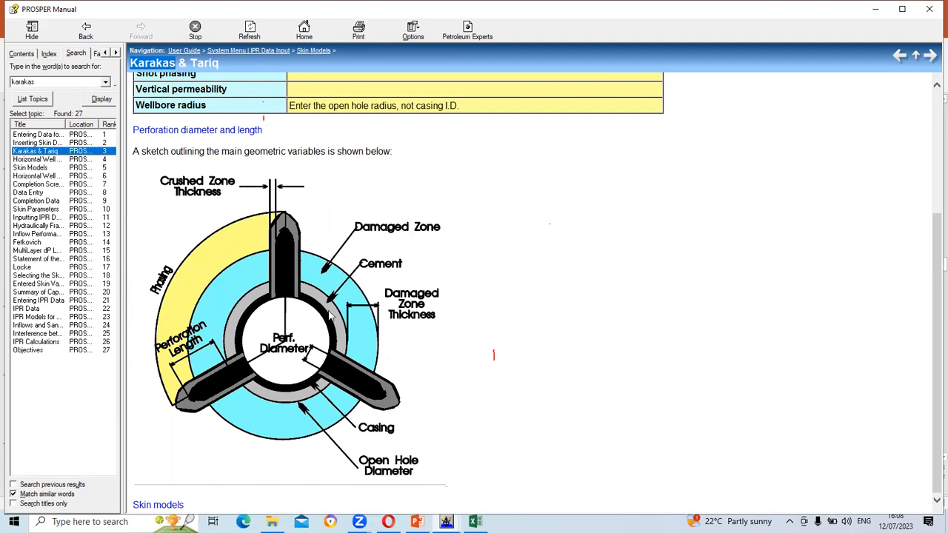
{"action": "scroll", "coordinate": [331, 316], "scroll_direction": "up", "scroll_amount": 3}
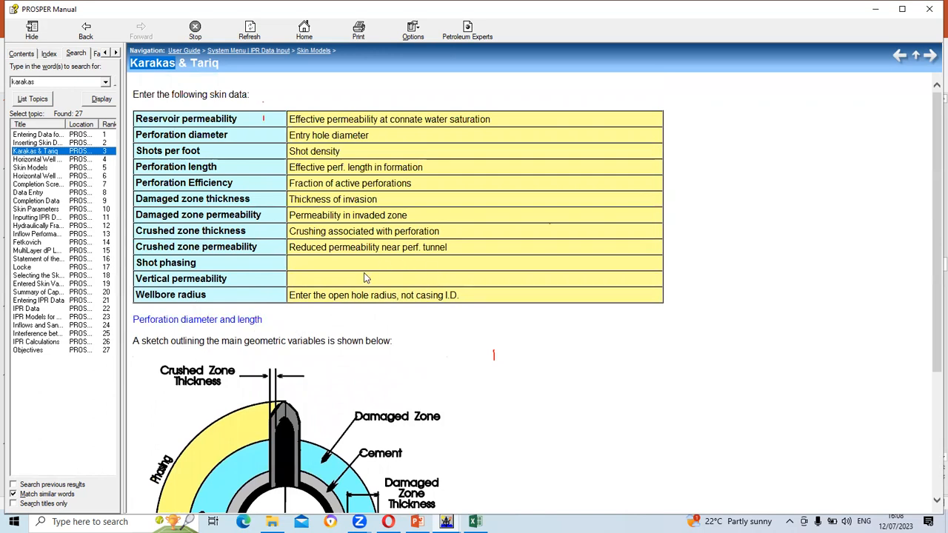
{"action": "scroll", "coordinate": [231, 303], "scroll_direction": "down", "scroll_amount": 5}
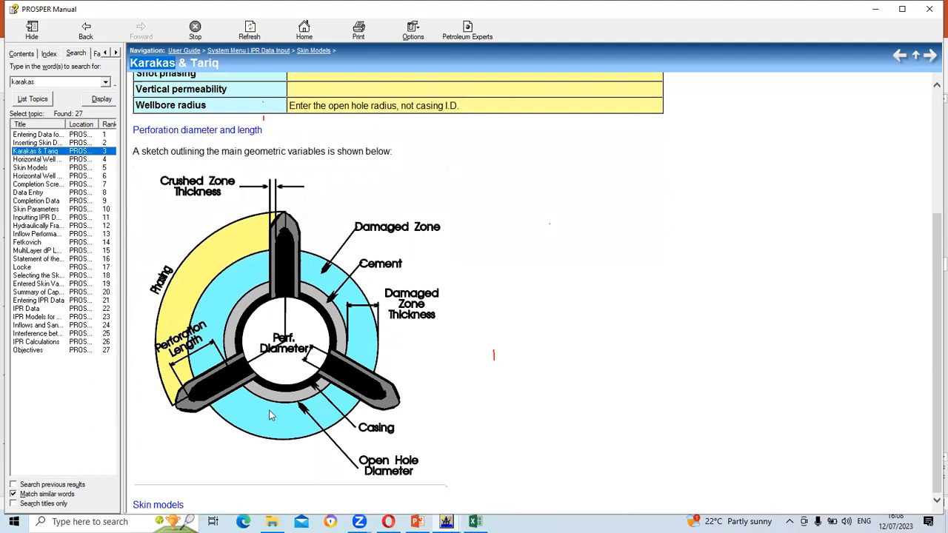
Read the Skin Models topic on mechanical skin, deviation/partial penetration skin and skin pressure drop plotting, and close the manual
{"action": "left_click", "coordinate": [158, 505]}
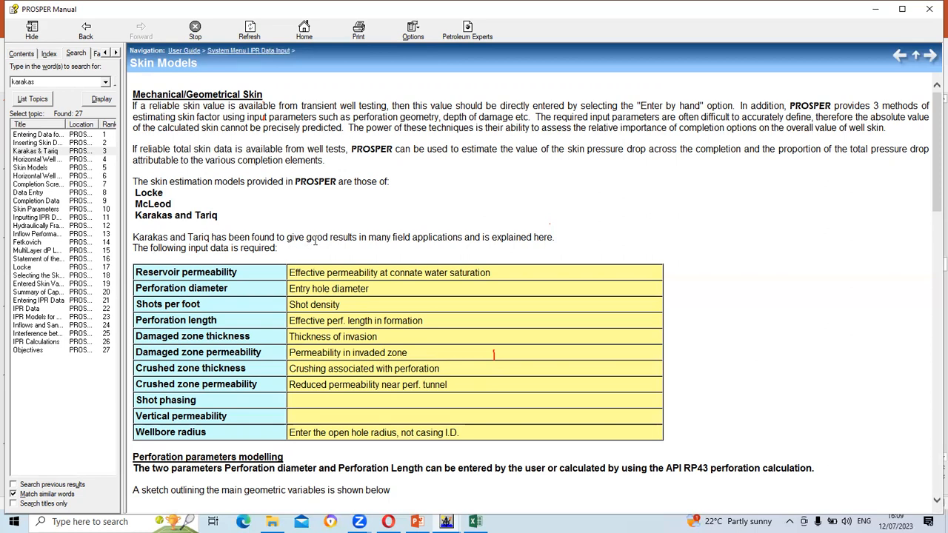
{"action": "scroll", "coordinate": [315, 240], "scroll_direction": "down", "scroll_amount": 10}
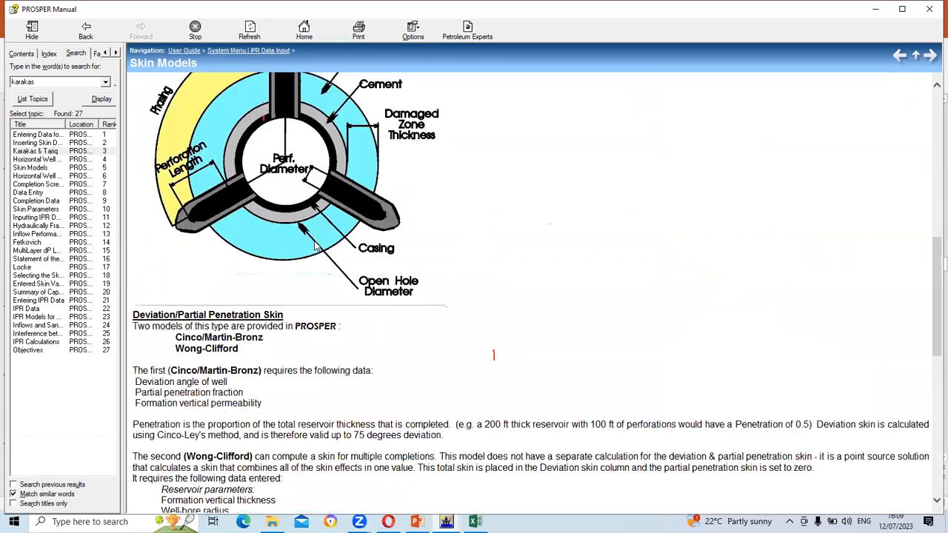
{"action": "scroll", "coordinate": [315, 241], "scroll_direction": "up", "scroll_amount": 10}
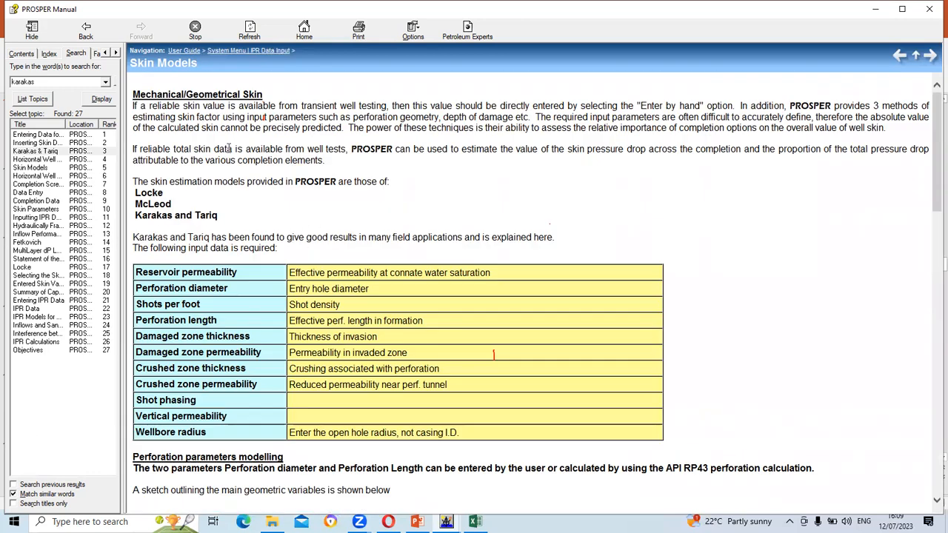
{"action": "scroll", "coordinate": [419, 271], "scroll_direction": "down", "scroll_amount": 10}
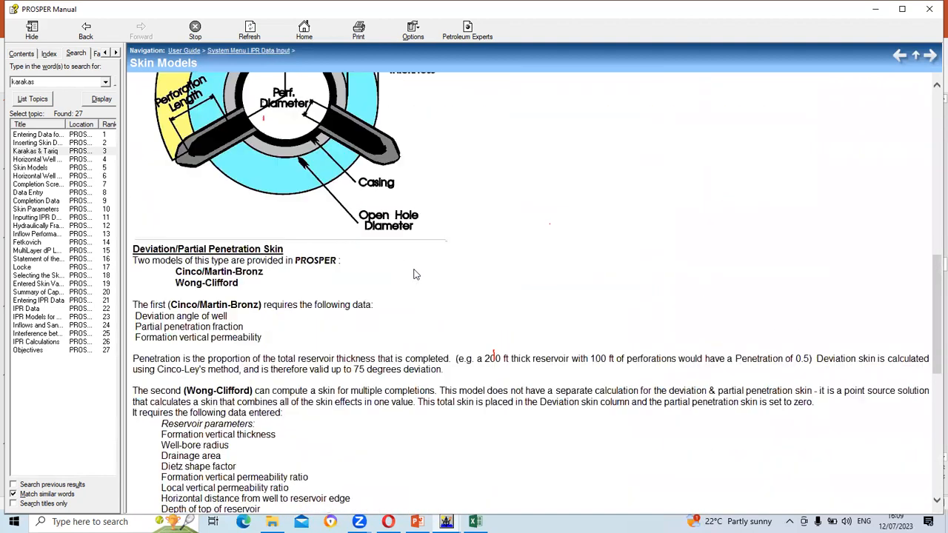
{"action": "scroll", "coordinate": [415, 274], "scroll_direction": "down", "scroll_amount": 2}
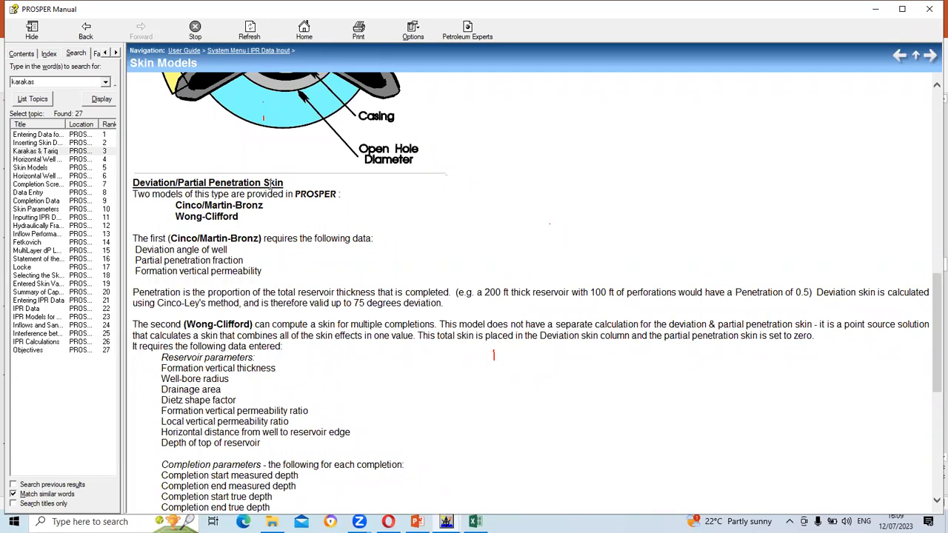
{"action": "scroll", "coordinate": [270, 222], "scroll_direction": "down", "scroll_amount": 5}
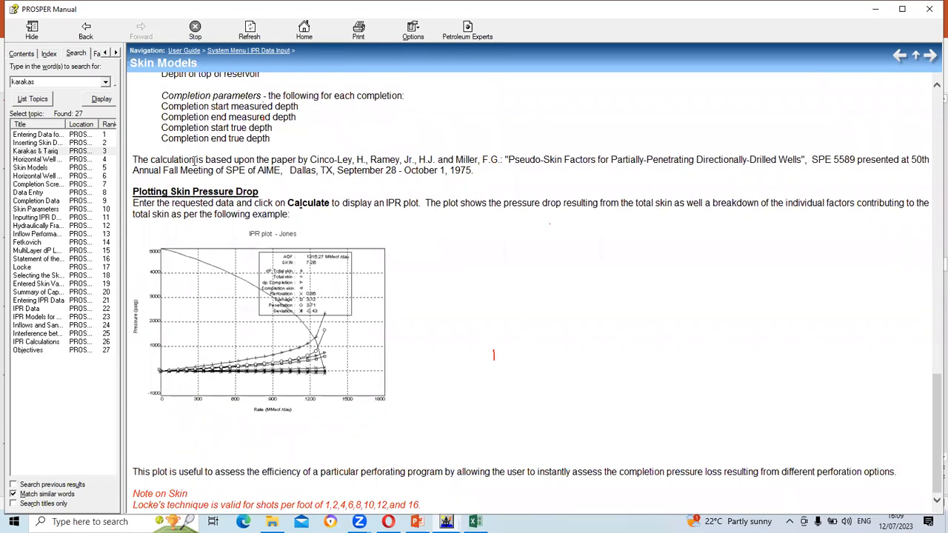
{"action": "scroll", "coordinate": [299, 226], "scroll_direction": "up", "scroll_amount": 10}
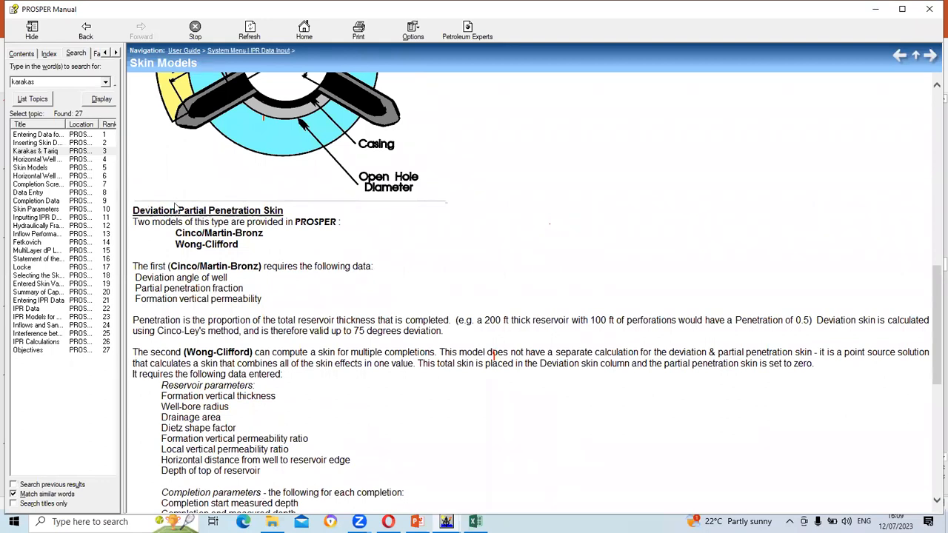
{"action": "scroll", "coordinate": [204, 232], "scroll_direction": "down", "scroll_amount": 6}
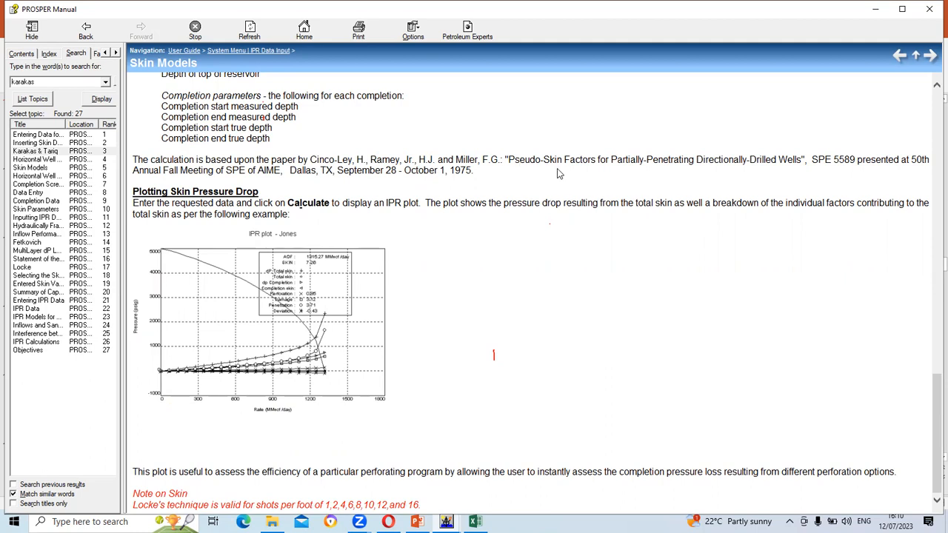
{"action": "scroll", "coordinate": [559, 173], "scroll_direction": "up", "scroll_amount": 7}
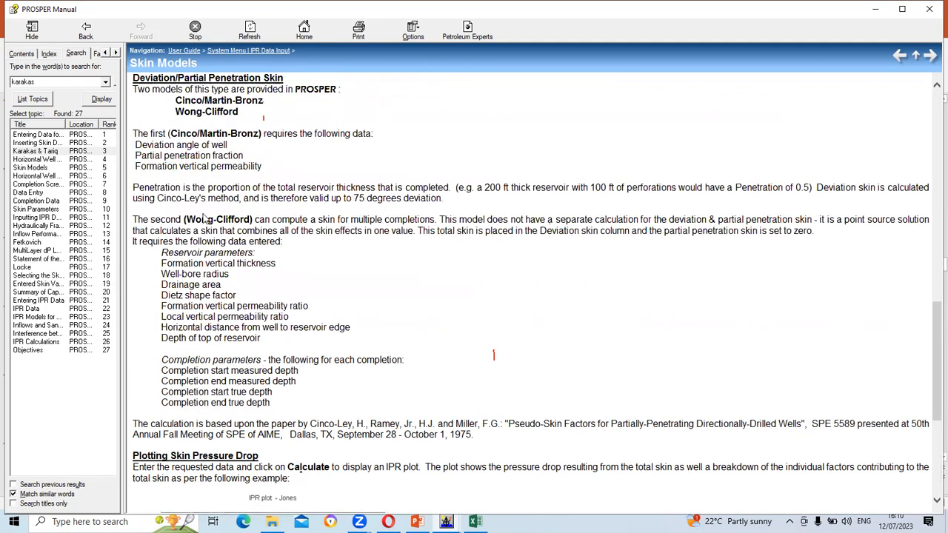
{"action": "left_click", "coordinate": [929, 9]}
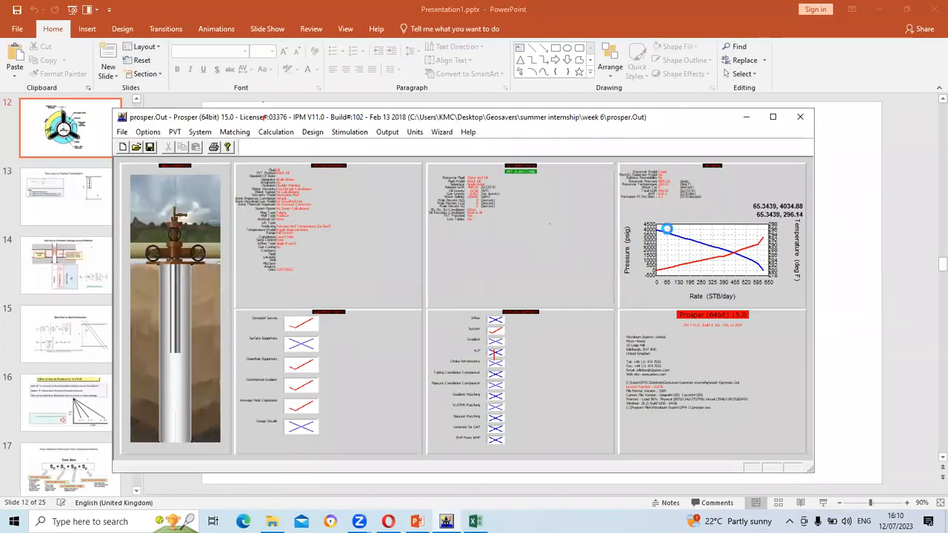
{"action": "left_click", "coordinate": [663, 228]}
{"action": "left_click", "coordinate": [84, 139]}
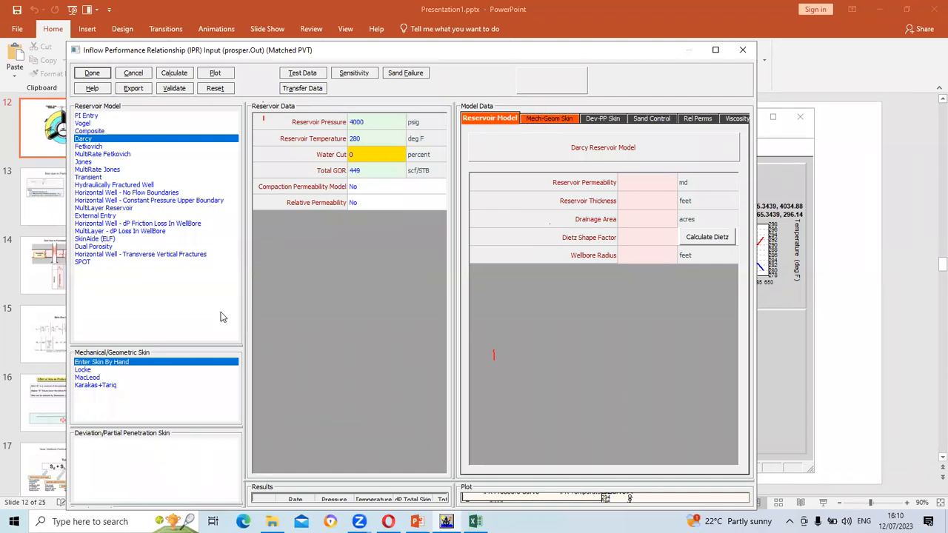
{"action": "left_click", "coordinate": [104, 386]}
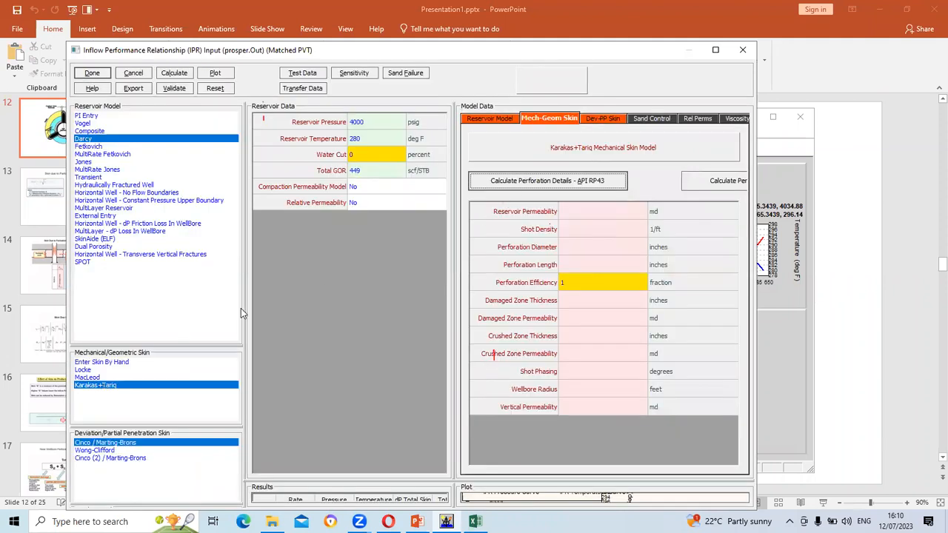
{"action": "left_click", "coordinate": [111, 459]}
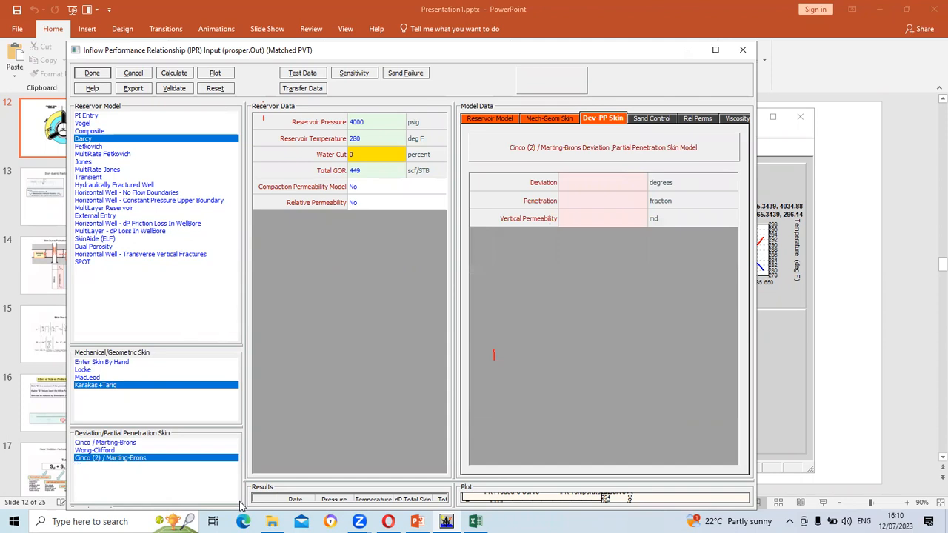
{"action": "left_click", "coordinate": [130, 74]}
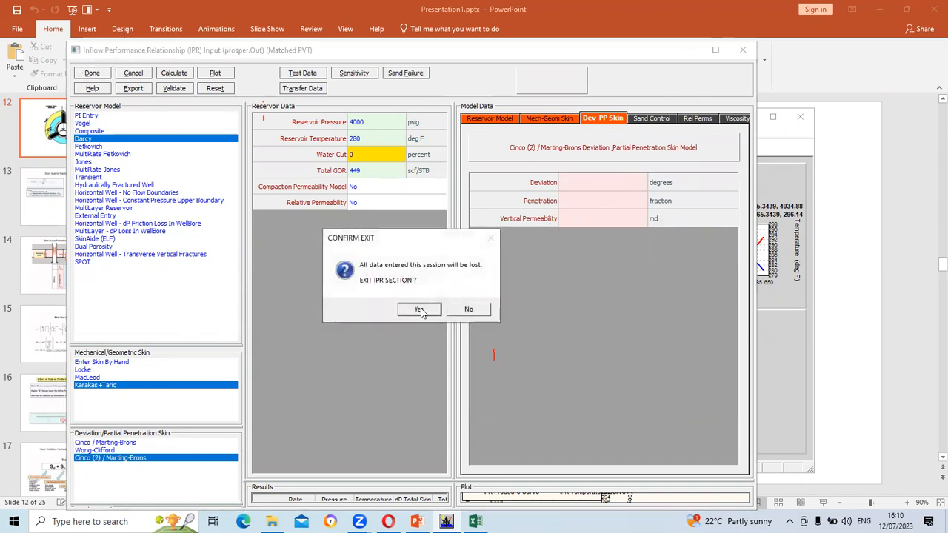
{"action": "left_click", "coordinate": [419, 310]}
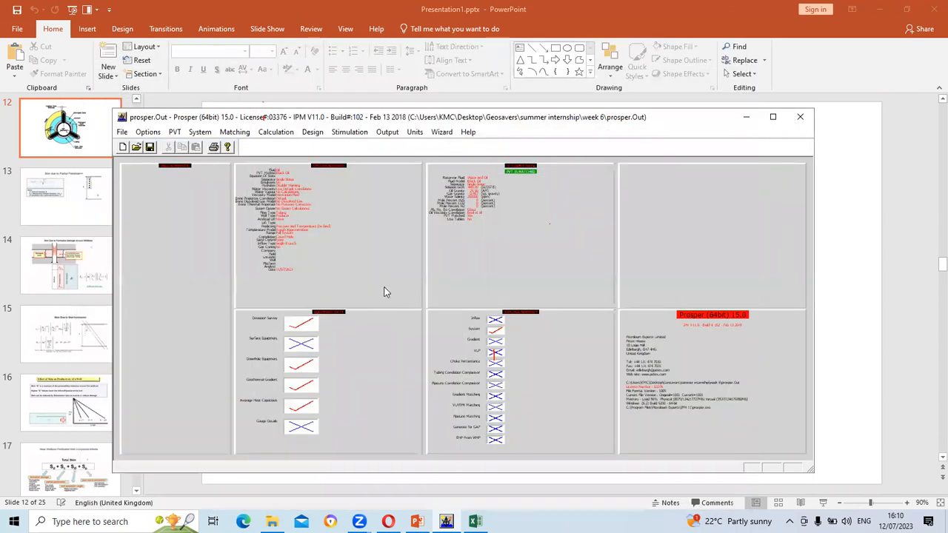
Set the well completion's sand control to Gravel Pack in the system summary and accept the change
{"action": "left_click", "coordinate": [326, 235]}
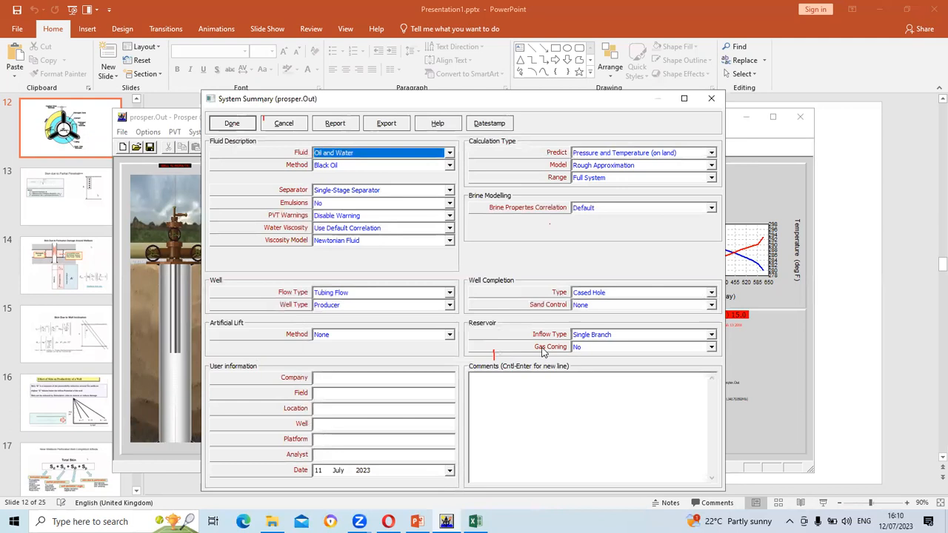
{"action": "left_click", "coordinate": [709, 305]}
{"action": "left_click", "coordinate": [655, 322]}
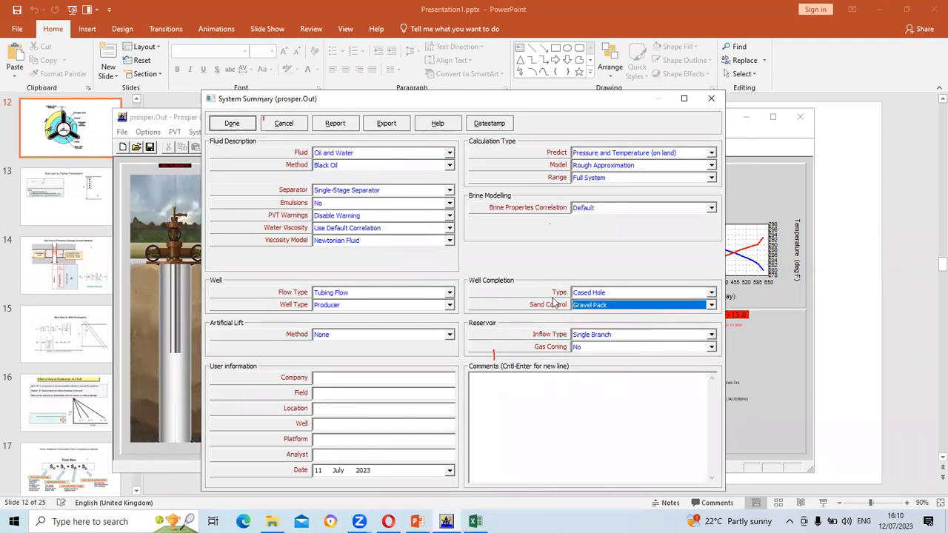
{"action": "left_click", "coordinate": [233, 123]}
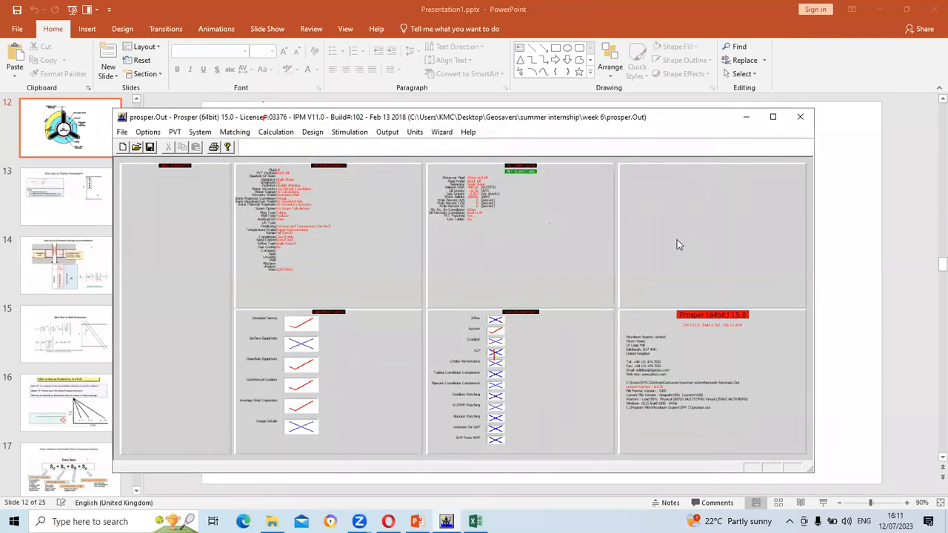
Set up the inflow performance input with the Darcy reservoir model, Karakas+Tariq mechanical skin and Cinco (2) / Marting-Brons deviation skin
{"action": "double_click", "coordinate": [670, 243]}
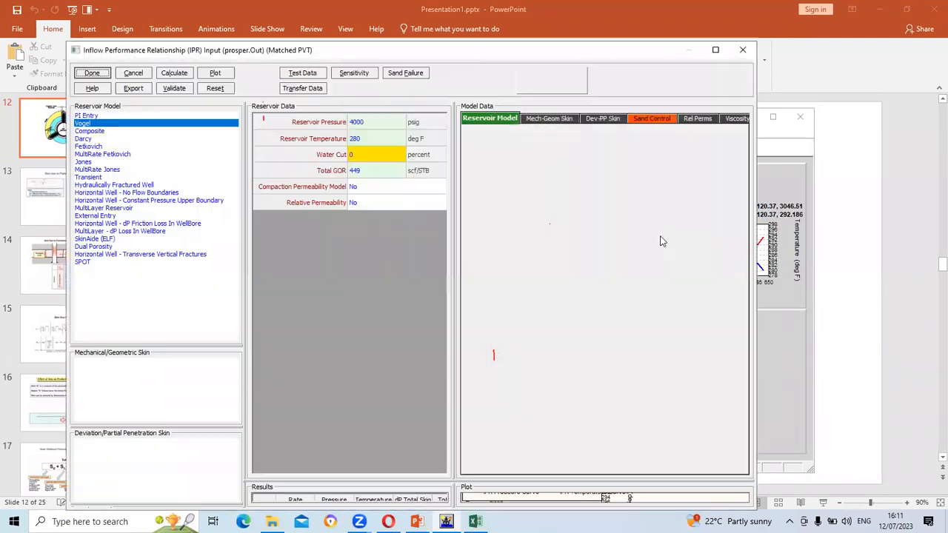
{"action": "left_click", "coordinate": [84, 139]}
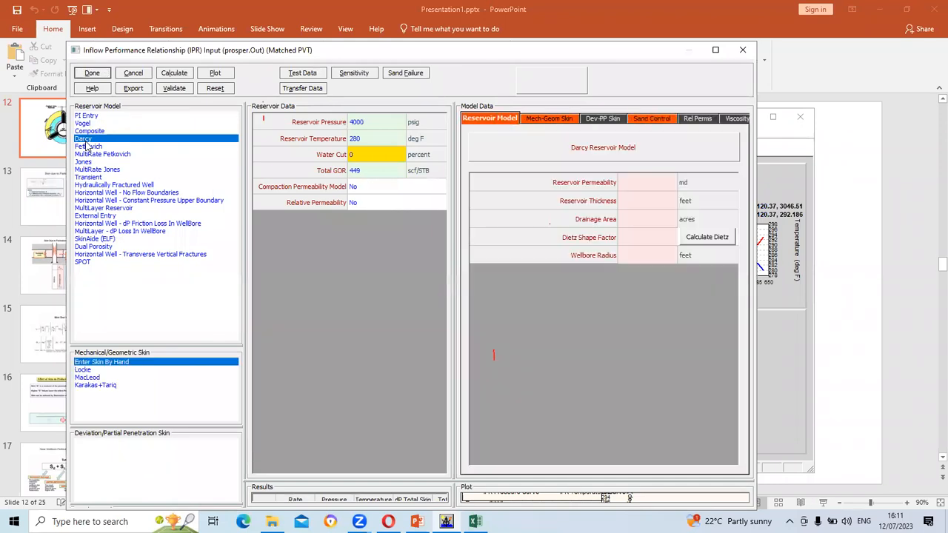
{"action": "left_click", "coordinate": [111, 388]}
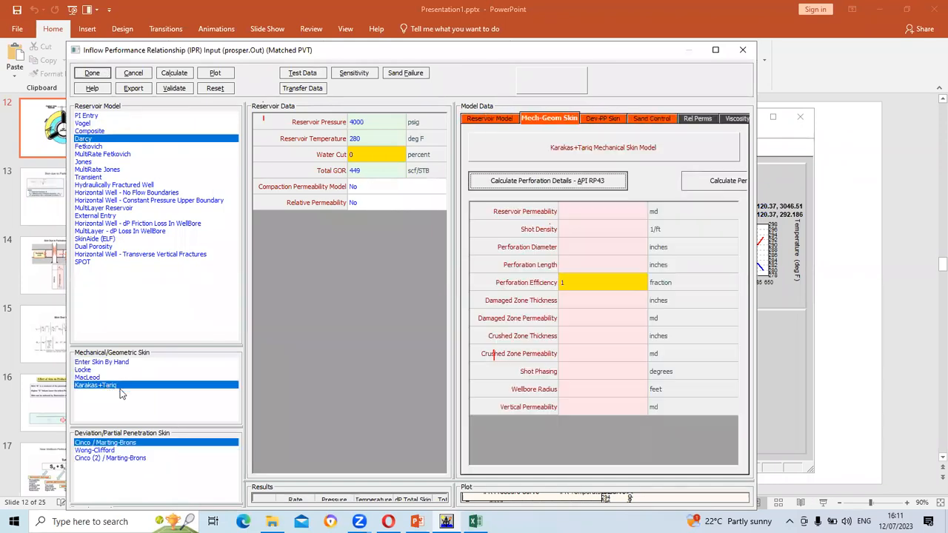
{"action": "left_click", "coordinate": [136, 458]}
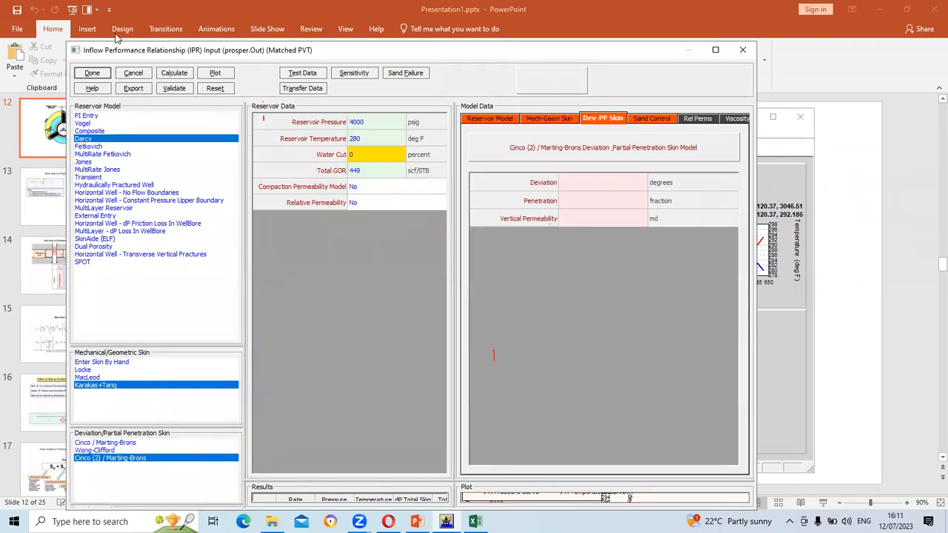
Reposition the inflow performance window so the sand control choices fit on screen, and select the Gravel Pack model
{"action": "left_click_drag", "start_coordinate": [97, 46], "coordinate": [102, 119]}
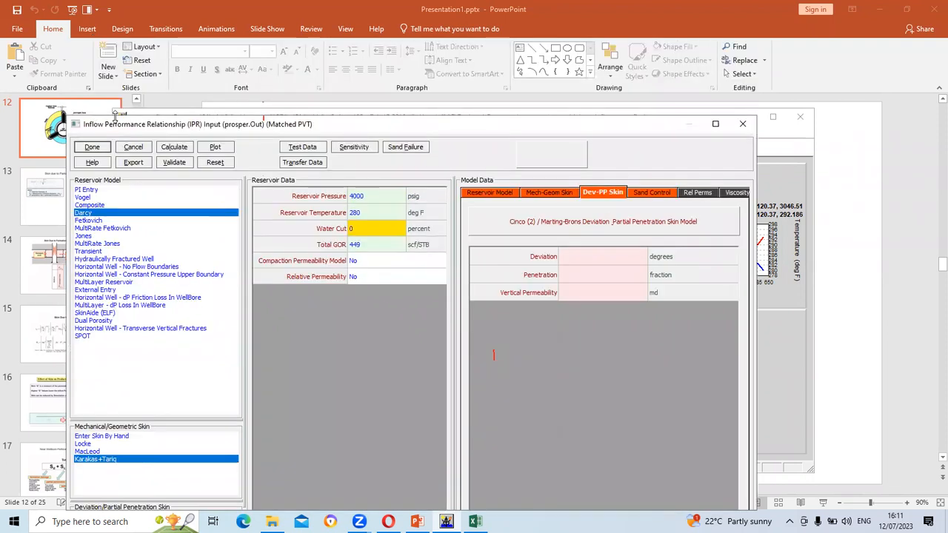
{"action": "left_click", "coordinate": [113, 102]}
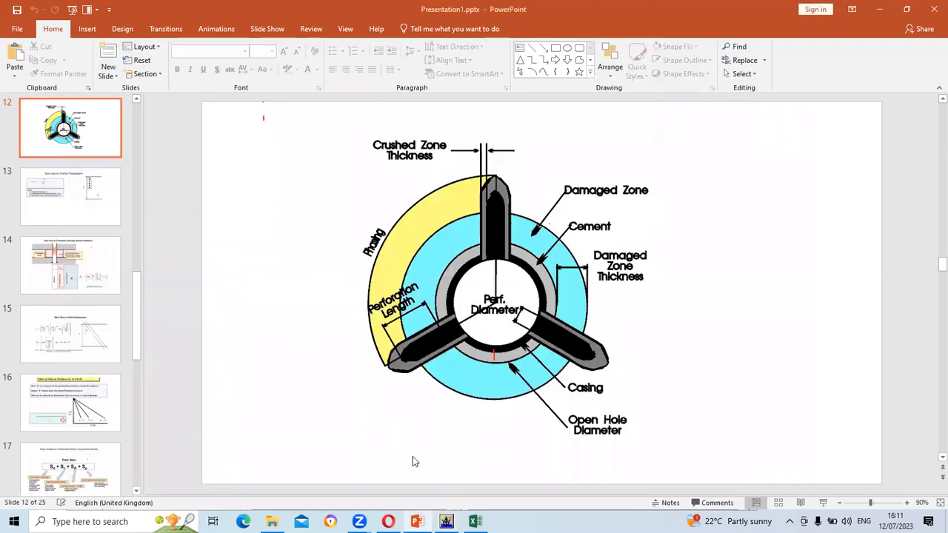
{"action": "left_click", "coordinate": [446, 521]}
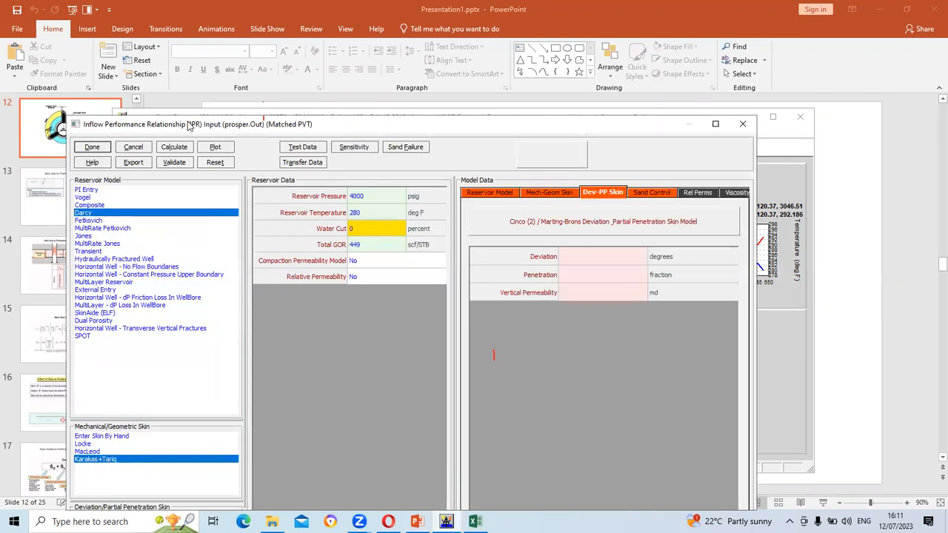
{"action": "left_click_drag", "start_coordinate": [190, 126], "coordinate": [200, 24]}
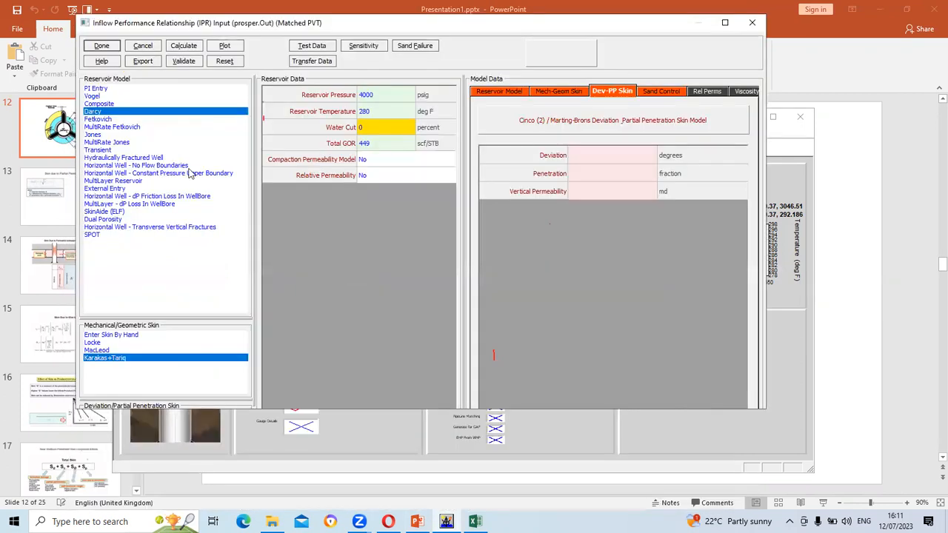
{"action": "double_click", "coordinate": [214, 409]}
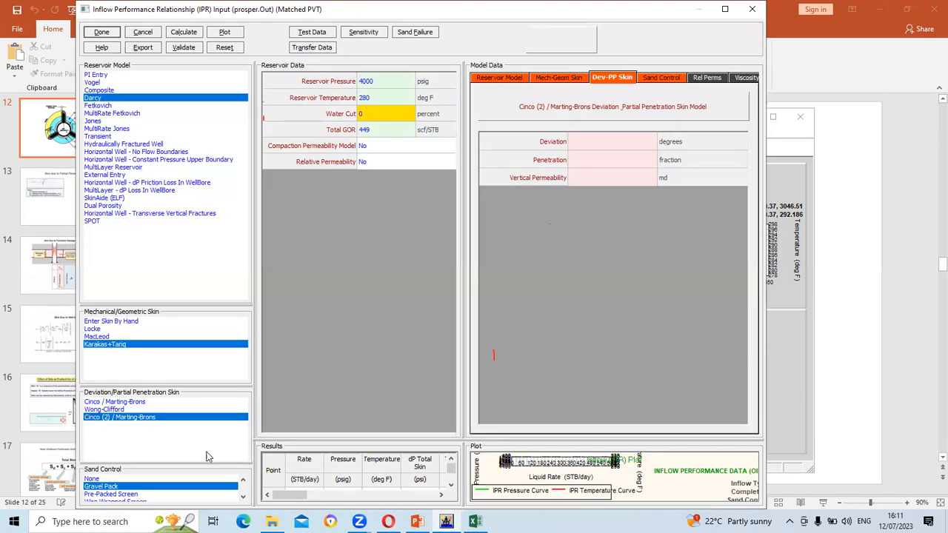
{"action": "left_click", "coordinate": [115, 487]}
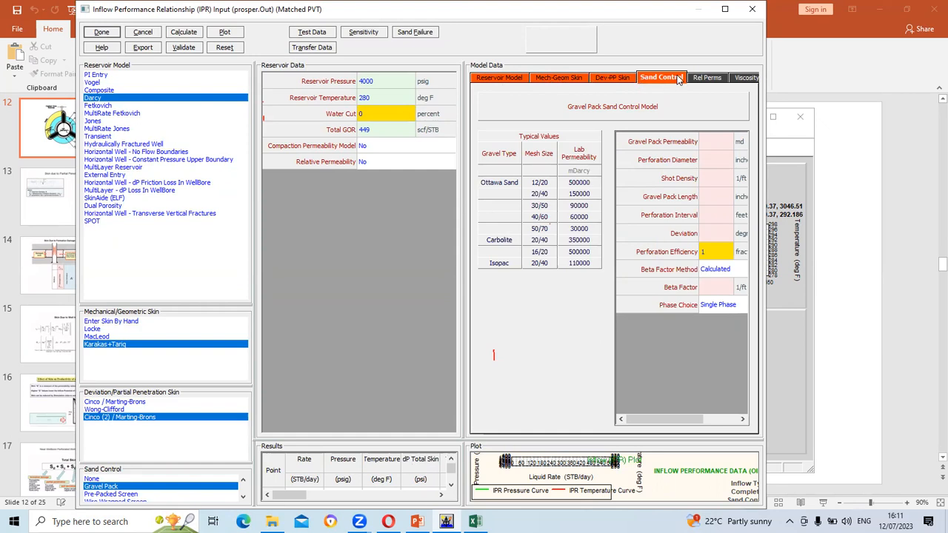
Show the Darcy reservoir model inputs, and switch to PowerPoint to find the slide listing their reservoir values
{"action": "left_click", "coordinate": [491, 83]}
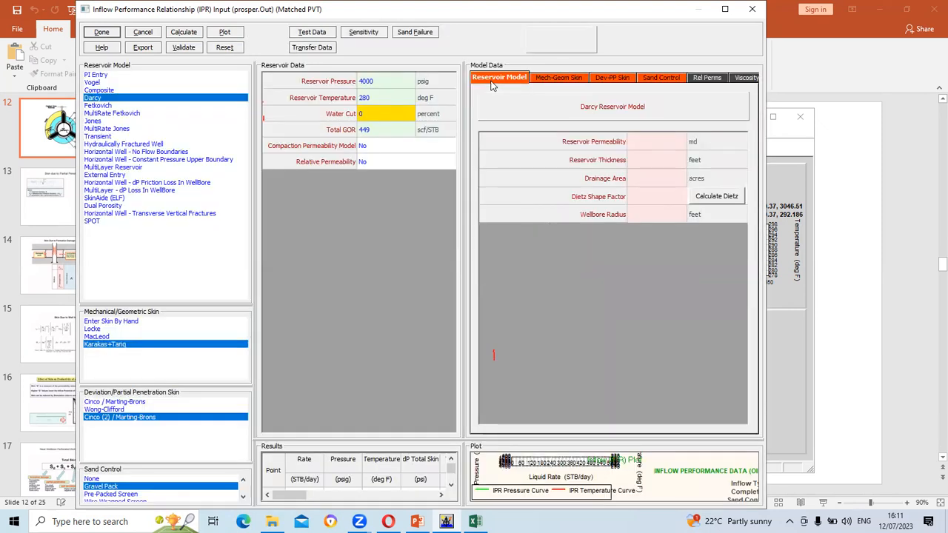
{"action": "mouse_move", "coordinate": [446, 521]}
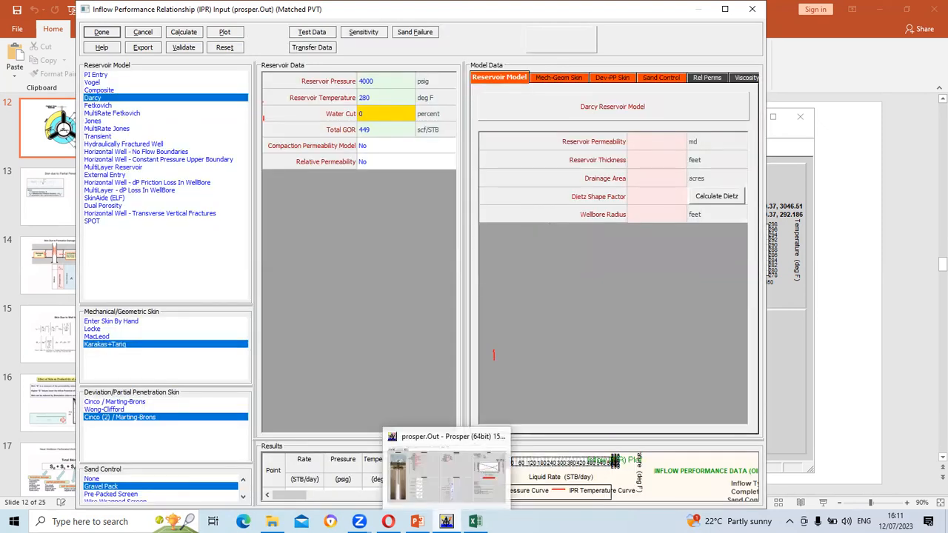
{"action": "left_click", "coordinate": [417, 521]}
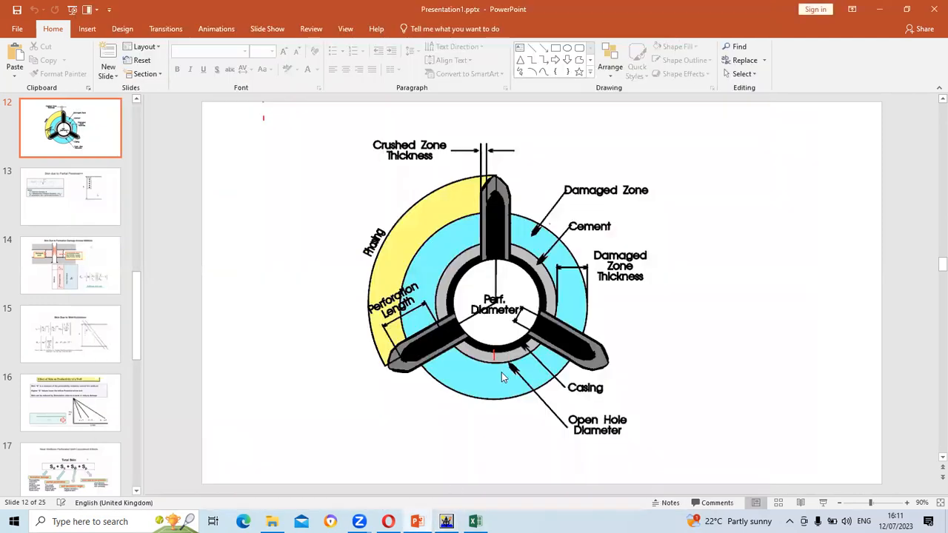
{"action": "scroll", "coordinate": [497, 379], "scroll_direction": "down", "scroll_amount": 4}
{"action": "scroll", "coordinate": [498, 382], "scroll_direction": "down", "scroll_amount": 4}
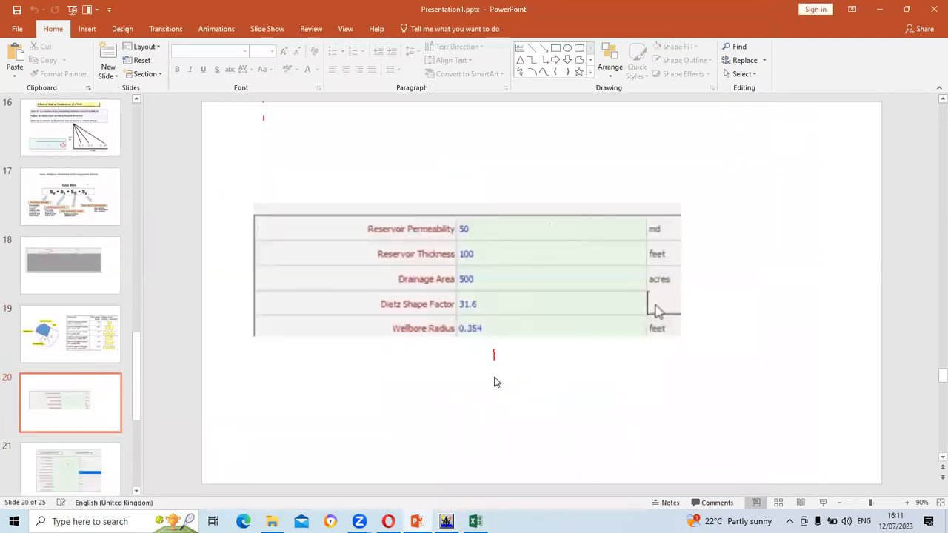
Switch to PROSPER and enter a reservoir permeability of 500 md, a thickness of 100 feet and a drainage area of 500 acres
{"action": "scroll", "coordinate": [496, 382], "scroll_direction": "up", "scroll_amount": 1}
{"action": "scroll", "coordinate": [491, 382], "scroll_direction": "down", "scroll_amount": 1}
{"action": "left_click", "coordinate": [447, 523]}
{"action": "left_click", "coordinate": [654, 144]}
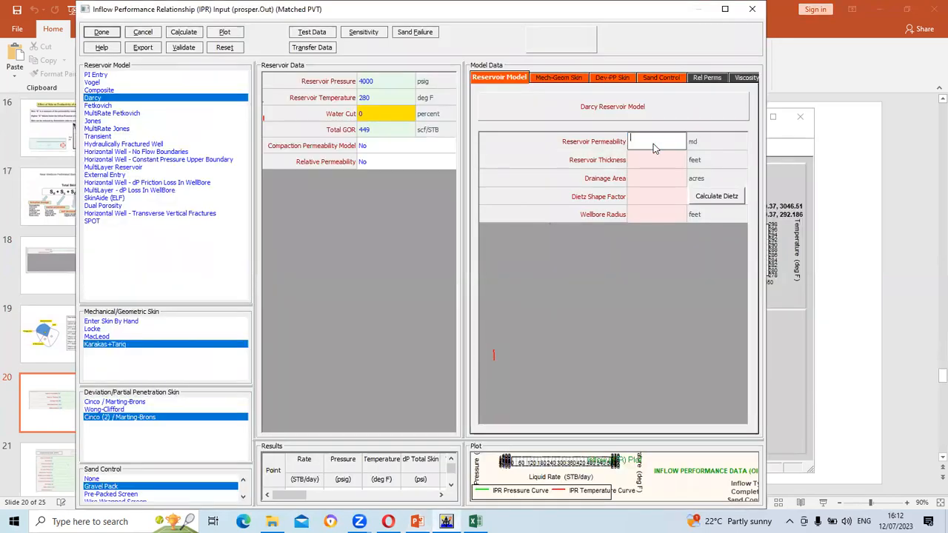
{"action": "type", "text": "500"}
{"action": "left_click", "coordinate": [650, 167]}
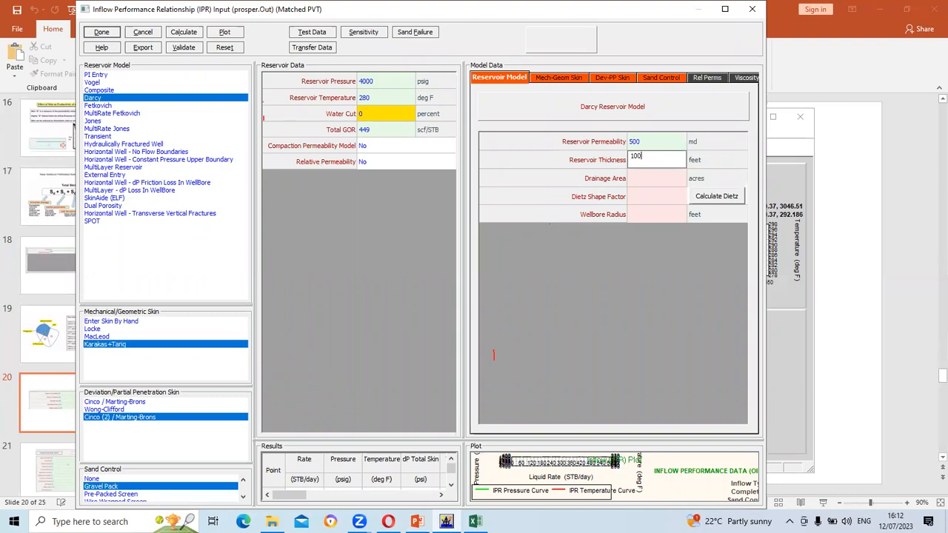
{"action": "type", "text": "100"}
{"action": "left_click", "coordinate": [641, 182]}
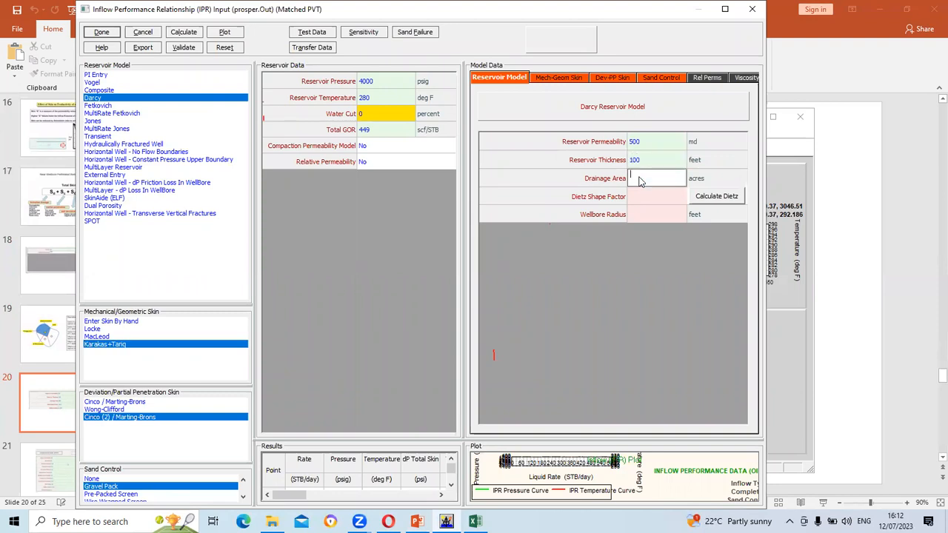
{"action": "type", "text": "50"}
Correct the reservoir permeability to 50 md, and enter a Dietz shape factor of 31.6 and a wellbore radius of 0.35 feet
{"action": "left_click", "coordinate": [636, 197]}
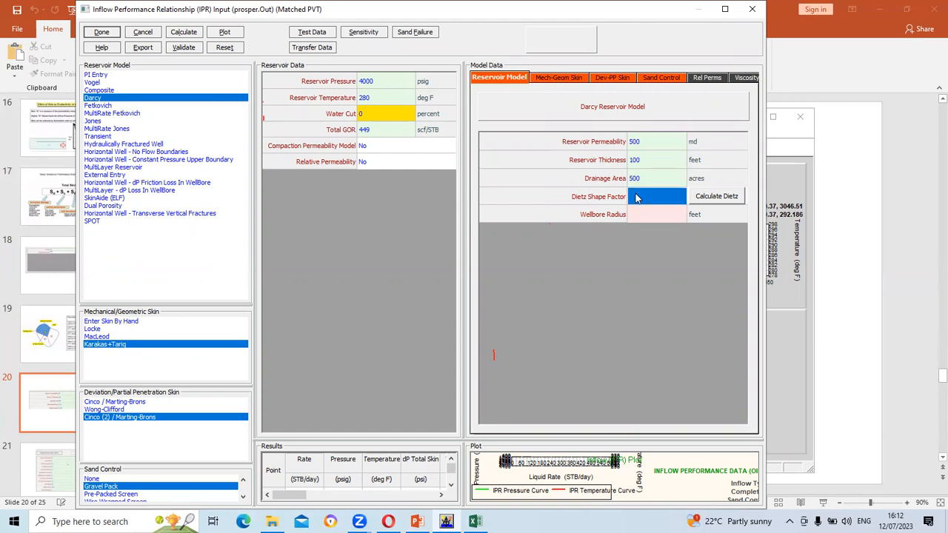
{"action": "left_click", "coordinate": [636, 197]}
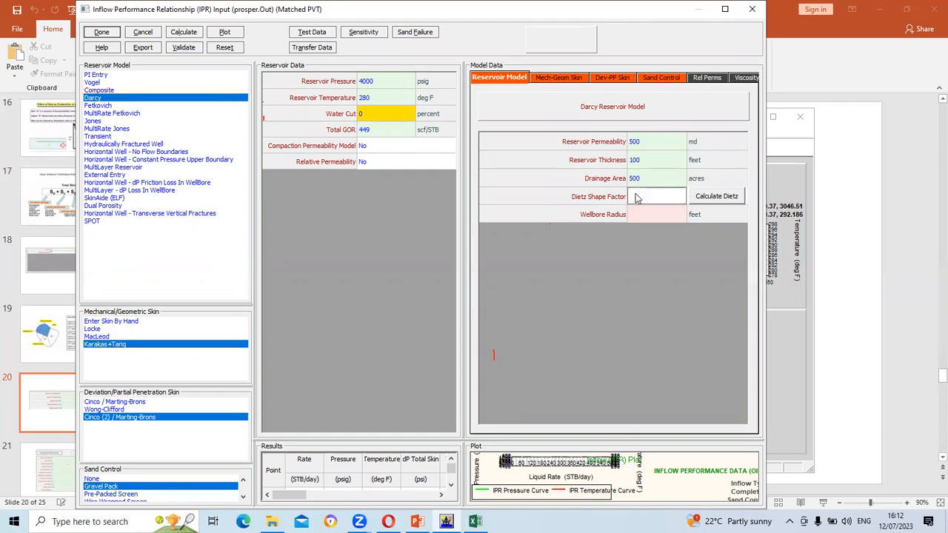
{"action": "double_click", "coordinate": [645, 143]}
{"action": "key", "text": "BackSpace"}
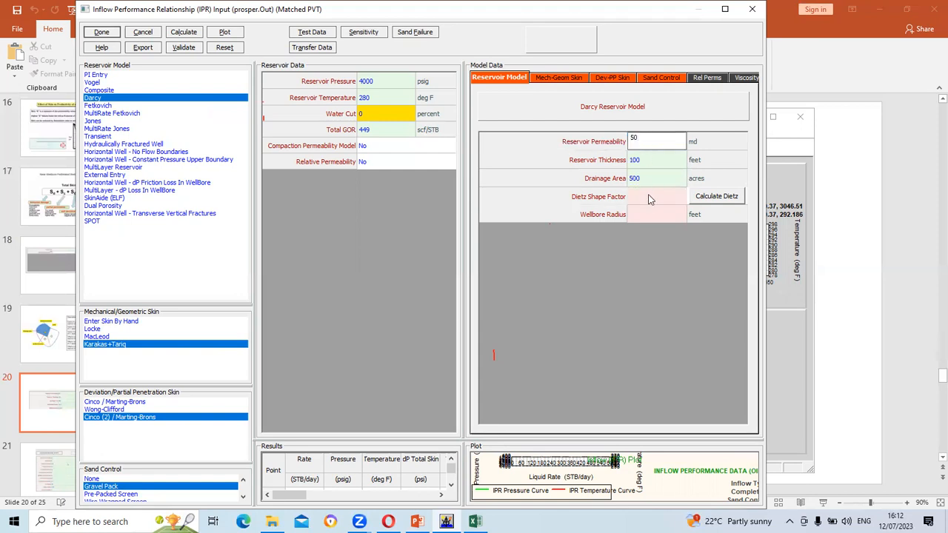
{"action": "double_click", "coordinate": [650, 199]}
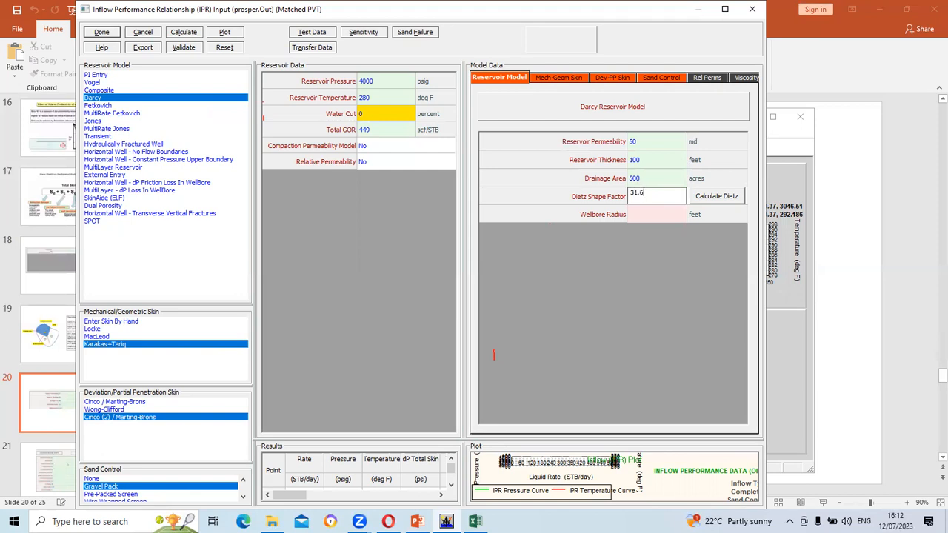
{"action": "left_click", "coordinate": [651, 214]}
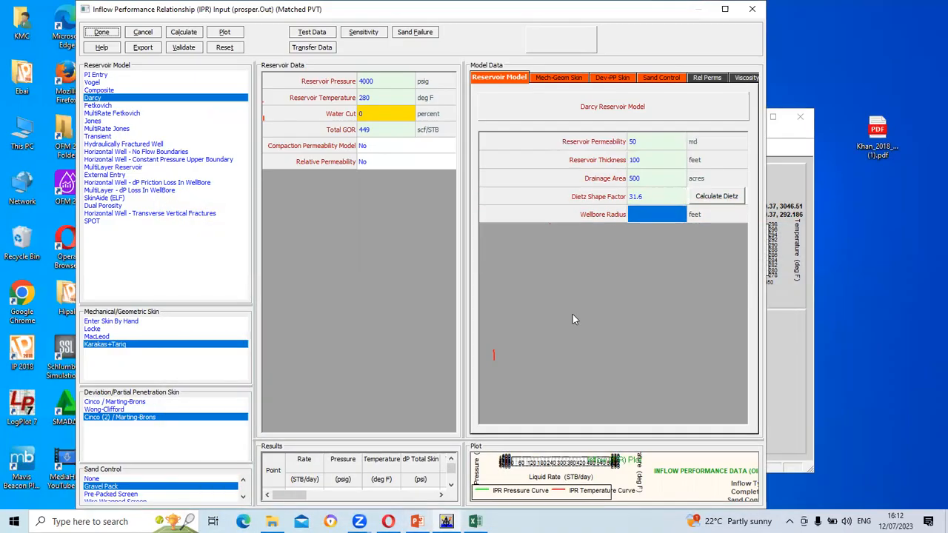
{"action": "type", "text": "0.35"}
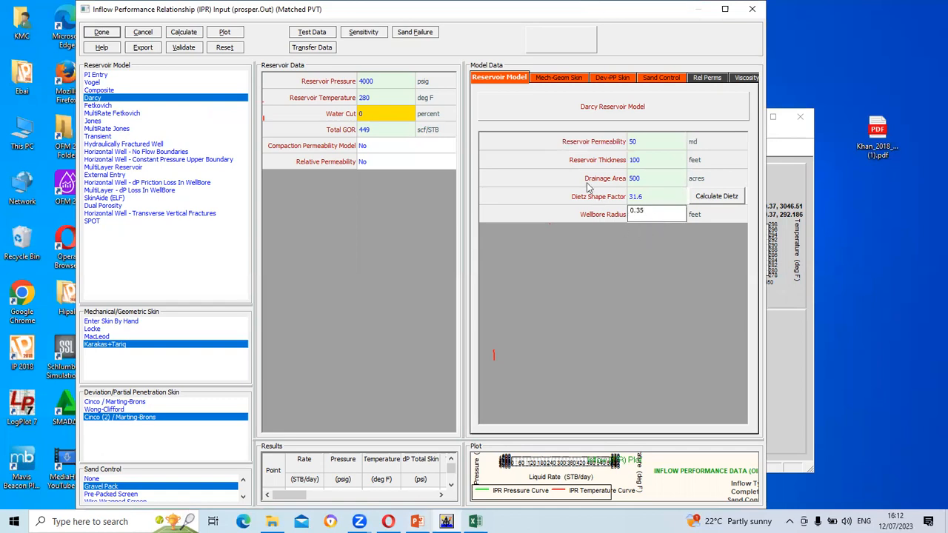
Review the Dietz shape factor table on the PowerPoint slide, and return to PROSPER to inspect the Dietz calculator and cancel it
{"action": "left_click", "coordinate": [571, 80]}
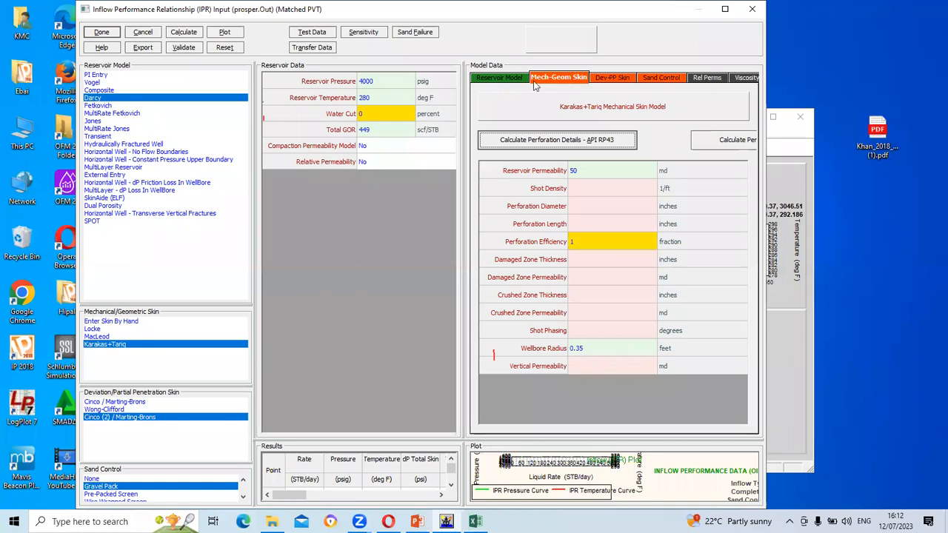
{"action": "left_click", "coordinate": [496, 80]}
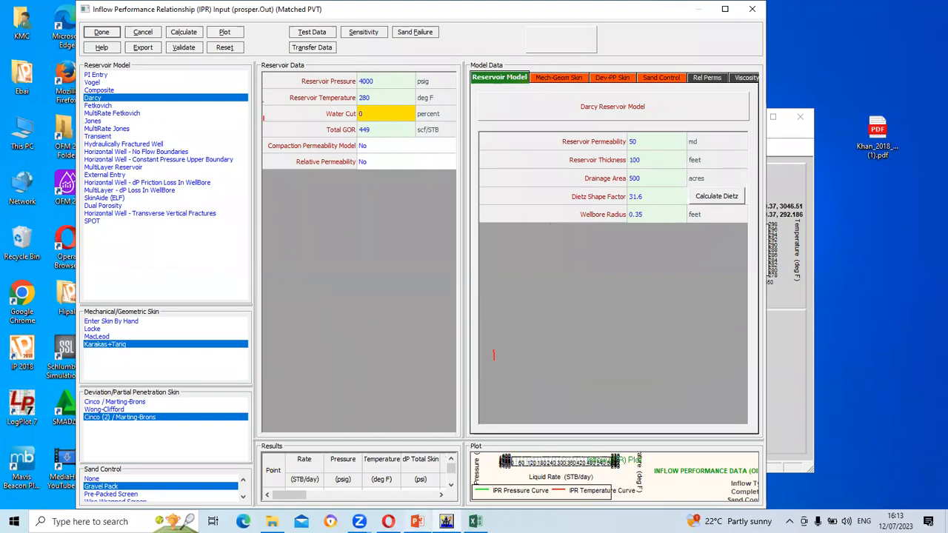
{"action": "left_click", "coordinate": [417, 521]}
{"action": "scroll", "coordinate": [518, 359], "scroll_direction": "up", "scroll_amount": 1}
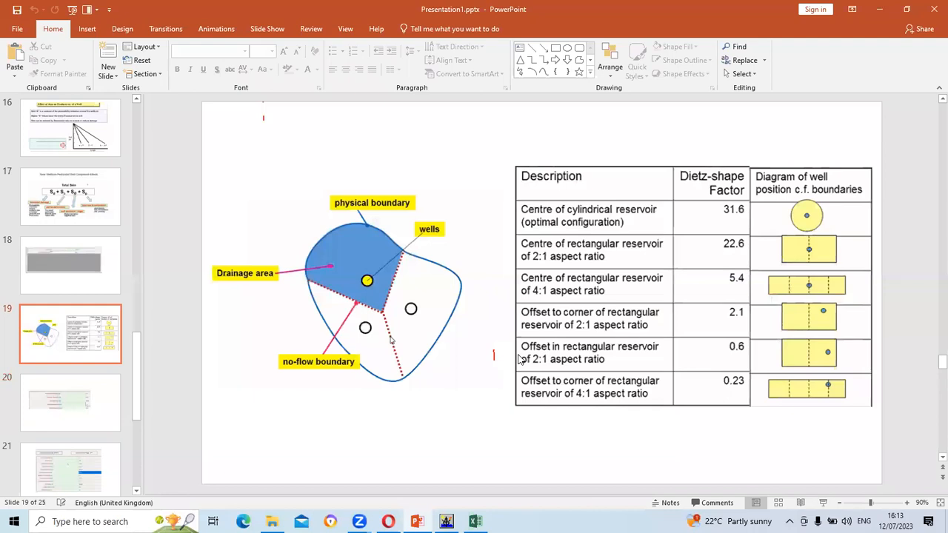
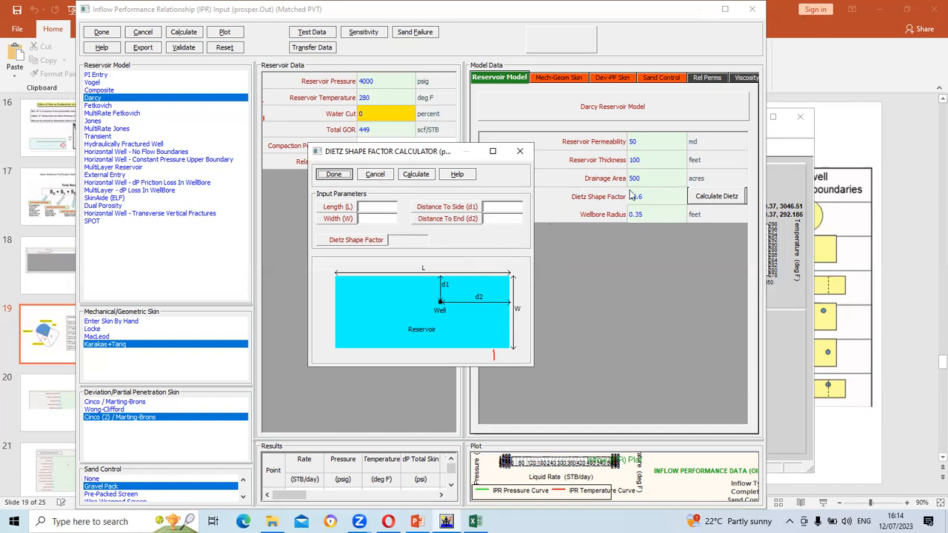
{"action": "left_click", "coordinate": [376, 175]}
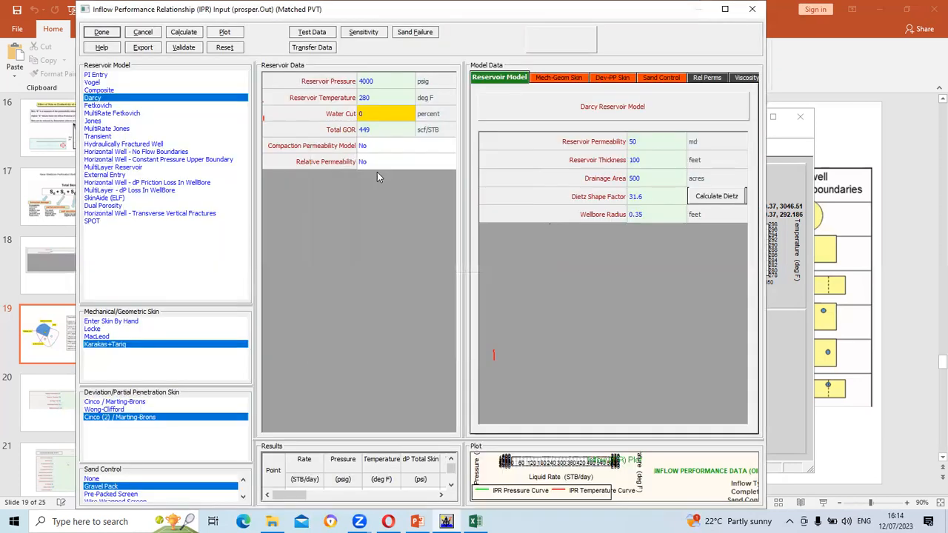
Show the Karakas+Tariq mechanical skin model inputs
{"action": "left_click", "coordinate": [554, 78]}
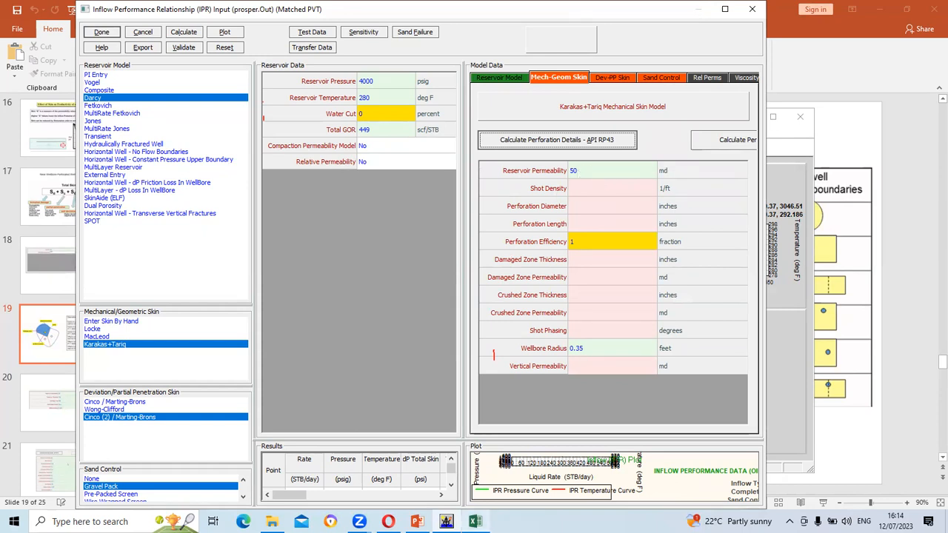
Consult the perforation details slide in PowerPoint, return to the IPR input in PROSPER, and set the Shot Density to 80 1/ft
{"action": "mouse_move", "coordinate": [474, 521]}
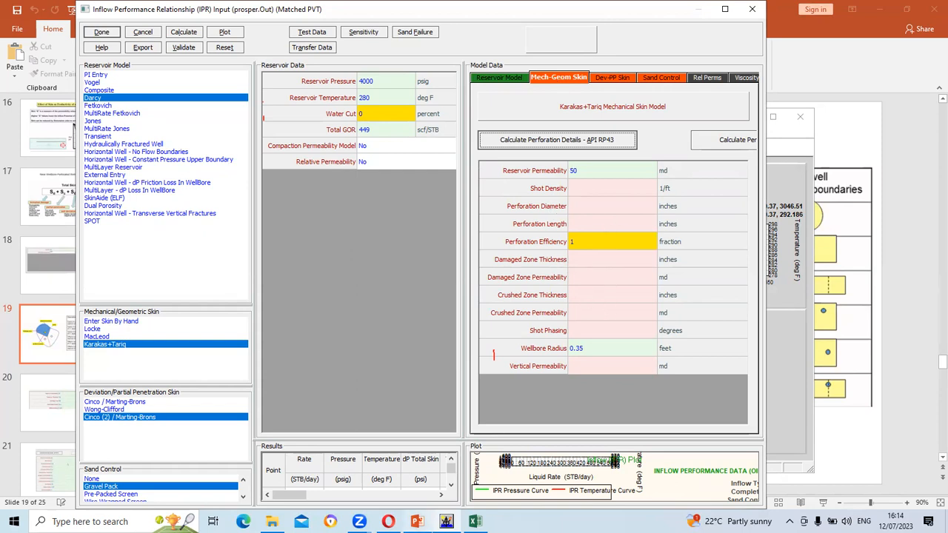
{"action": "left_click", "coordinate": [417, 521]}
{"action": "scroll", "coordinate": [503, 305], "scroll_direction": "down", "scroll_amount": 2}
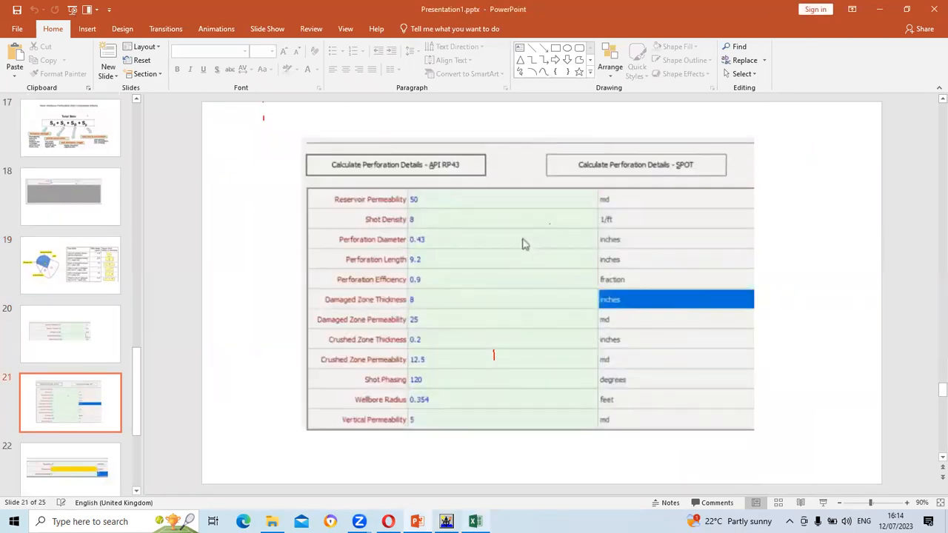
{"action": "left_click", "coordinate": [446, 521]}
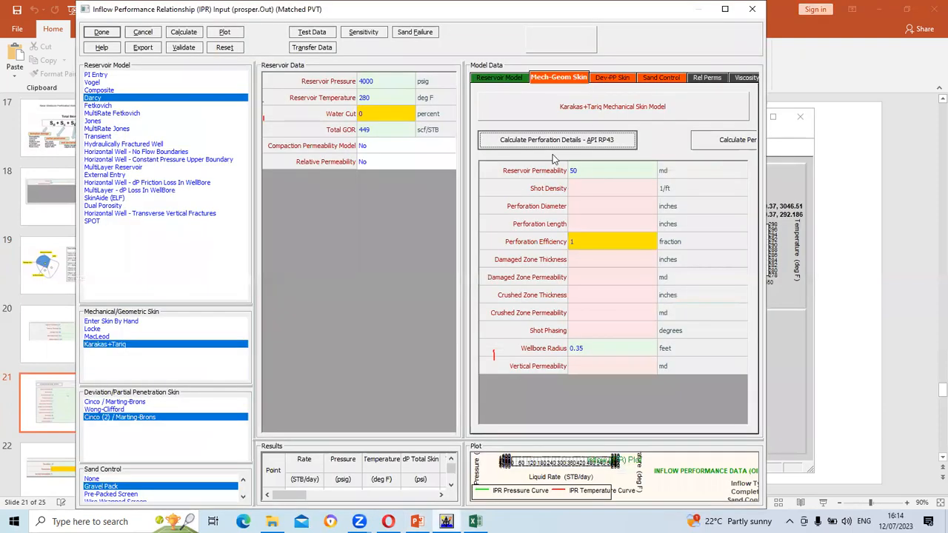
{"action": "left_click", "coordinate": [586, 188]}
{"action": "left_click", "coordinate": [586, 188]}
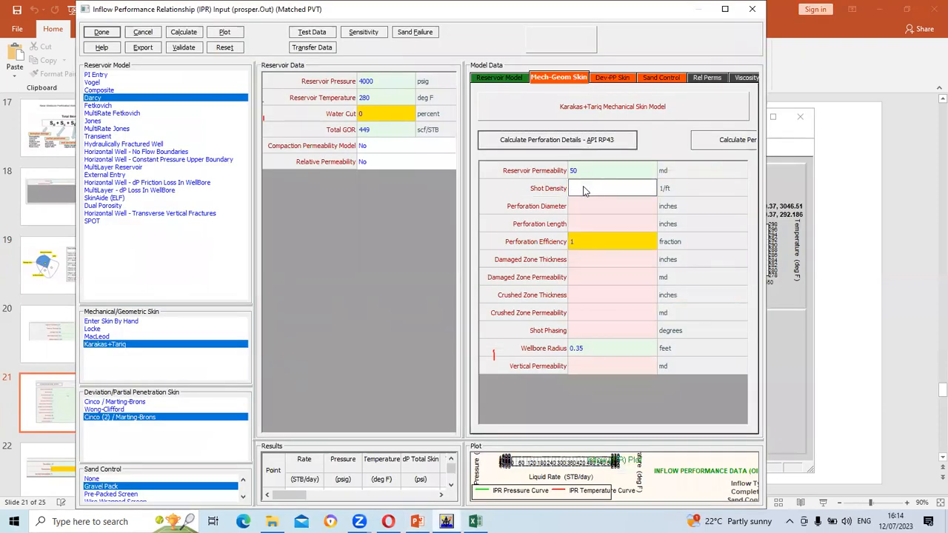
{"action": "type", "text": "80"}
Set the Perforation Diameter to 0.43 inches and the Perforation Length to 9.2 inches, checking the reference slide
{"action": "left_click", "coordinate": [587, 209]}
{"action": "type", "text": "0"}
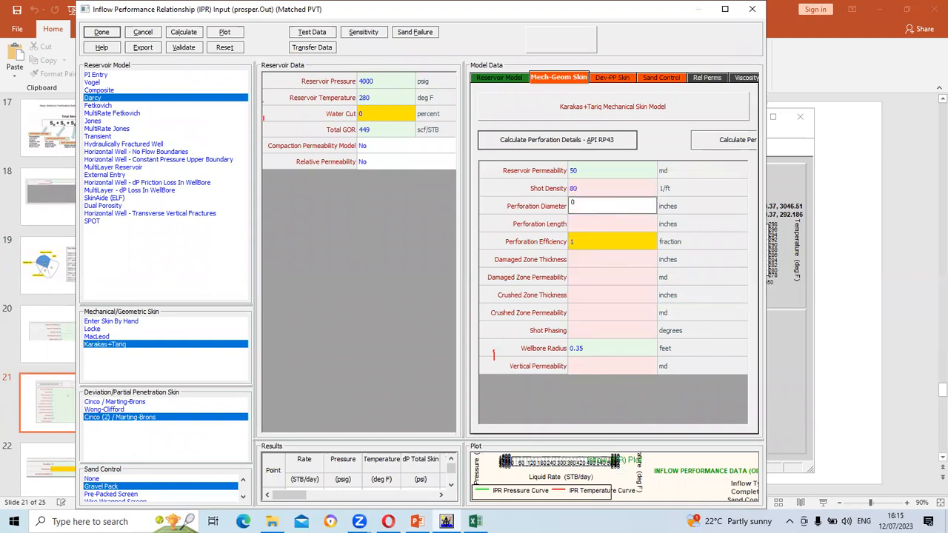
{"action": "left_click", "coordinate": [417, 521]}
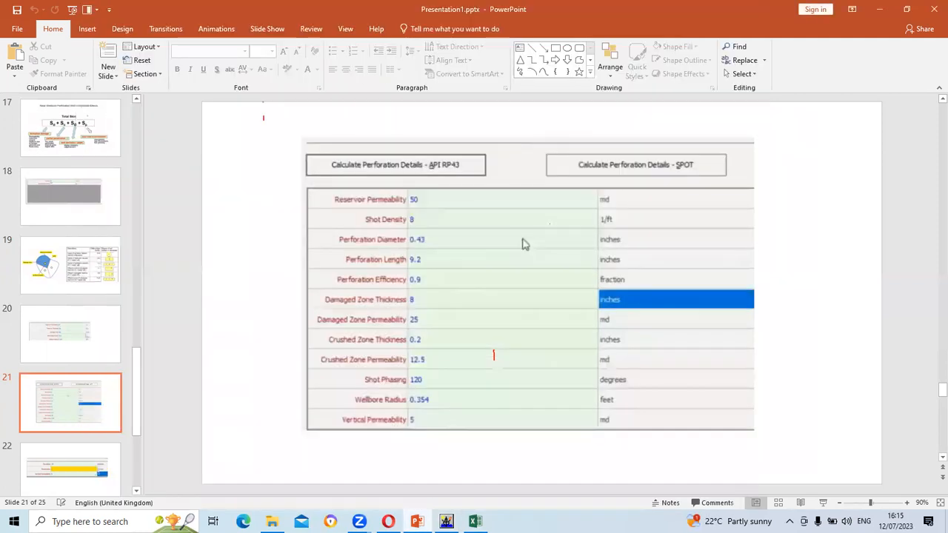
{"action": "left_click", "coordinate": [417, 521]}
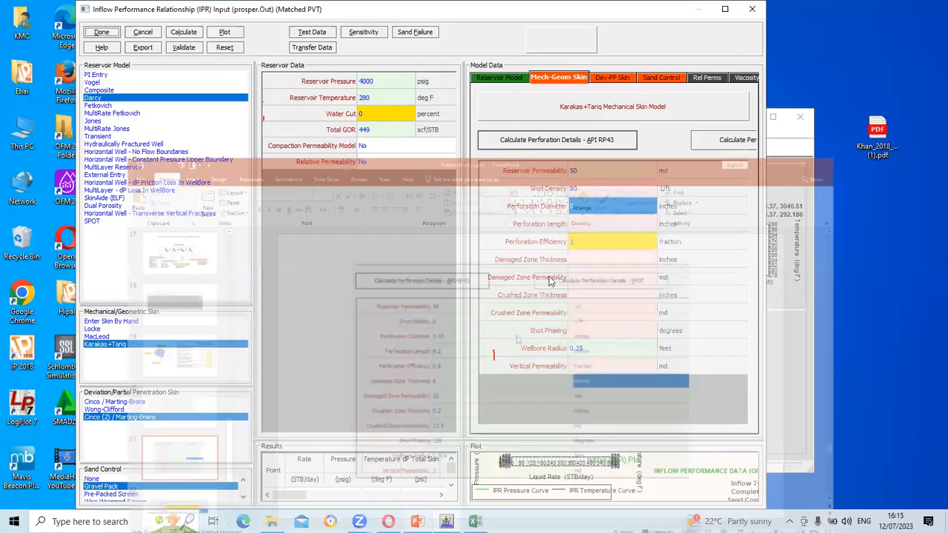
{"action": "left_click", "coordinate": [585, 205]}
{"action": "type", "text": "0.43"}
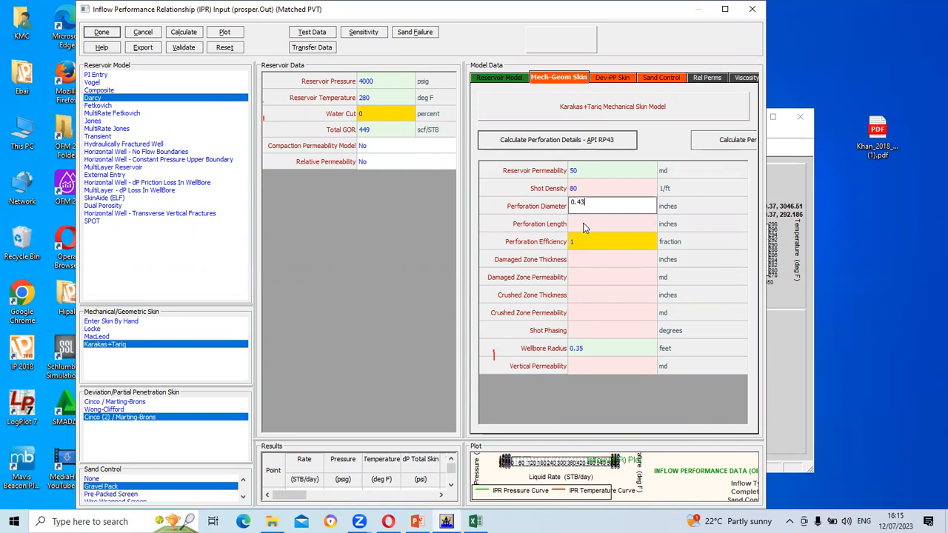
{"action": "left_click", "coordinate": [583, 225]}
{"action": "type", "text": "9.2"}
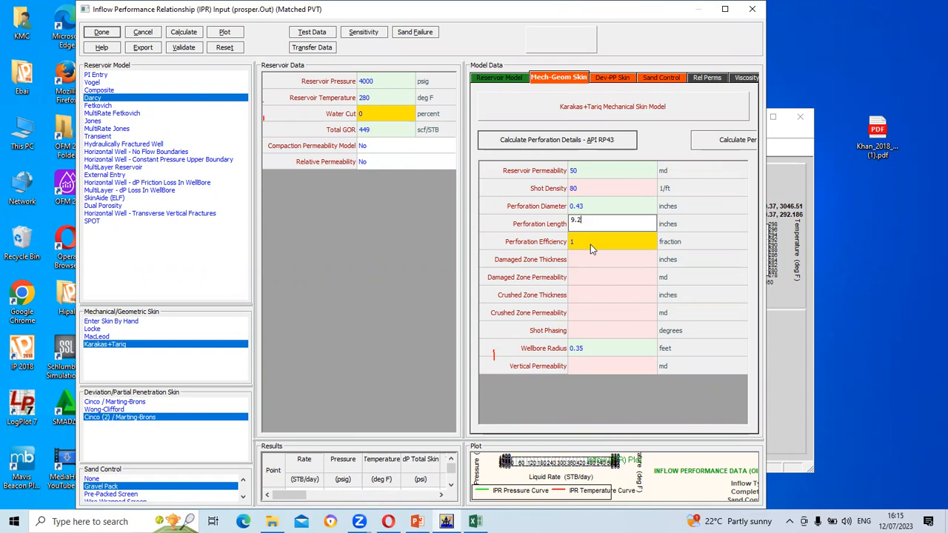
Set the Perforation Efficiency of the Karakas+Tariq skin model to 0.6
{"action": "key", "text": "Return"}
{"action": "key", "text": "BackSpace"}
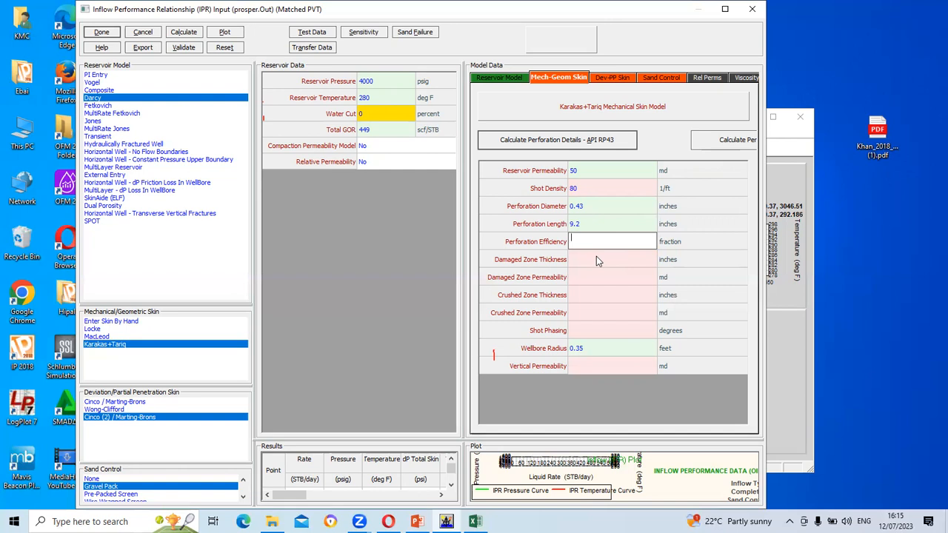
{"action": "type", "text": "6"}
{"action": "left_click", "coordinate": [599, 261]}
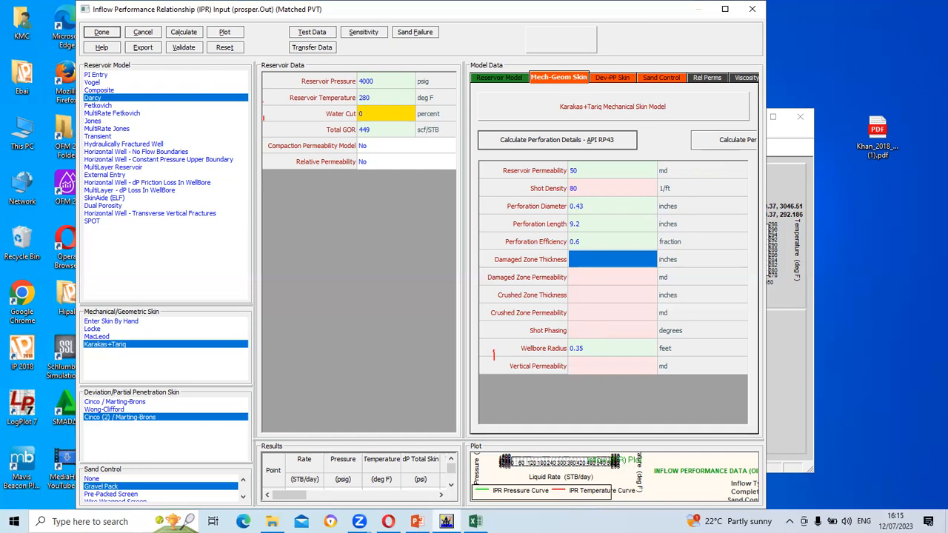
Consult the reference slide and enter 8 md as Damaged Zone Permeability and 25 inches as Crushed Zone Thickness
{"action": "left_click", "coordinate": [418, 521]}
{"action": "left_click", "coordinate": [600, 280]}
{"action": "type", "text": "8"}
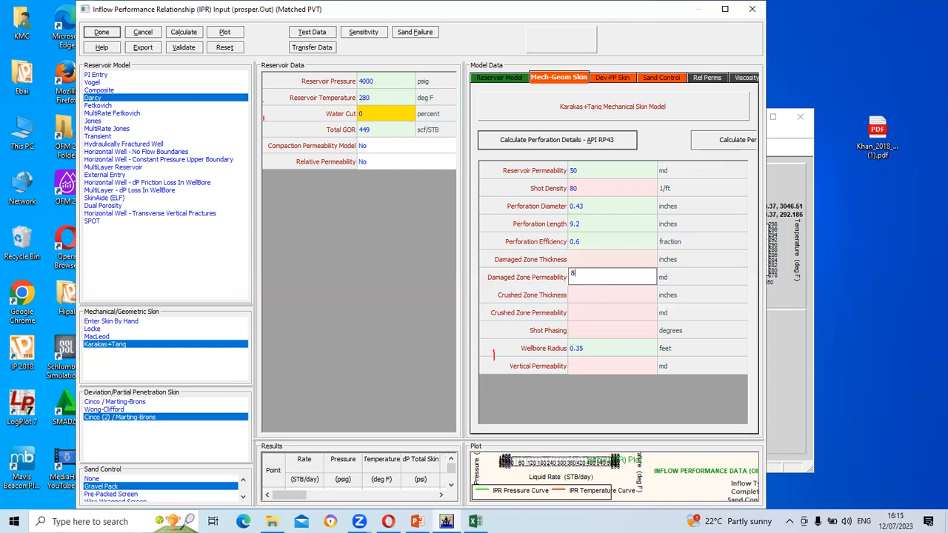
{"action": "left_click", "coordinate": [602, 295]}
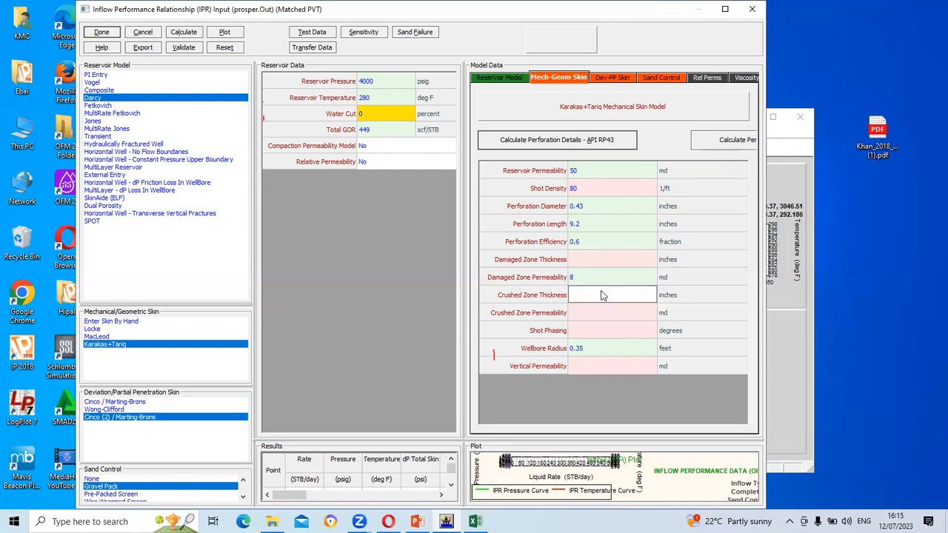
{"action": "type", "text": "25"}
{"action": "left_click", "coordinate": [597, 314]}
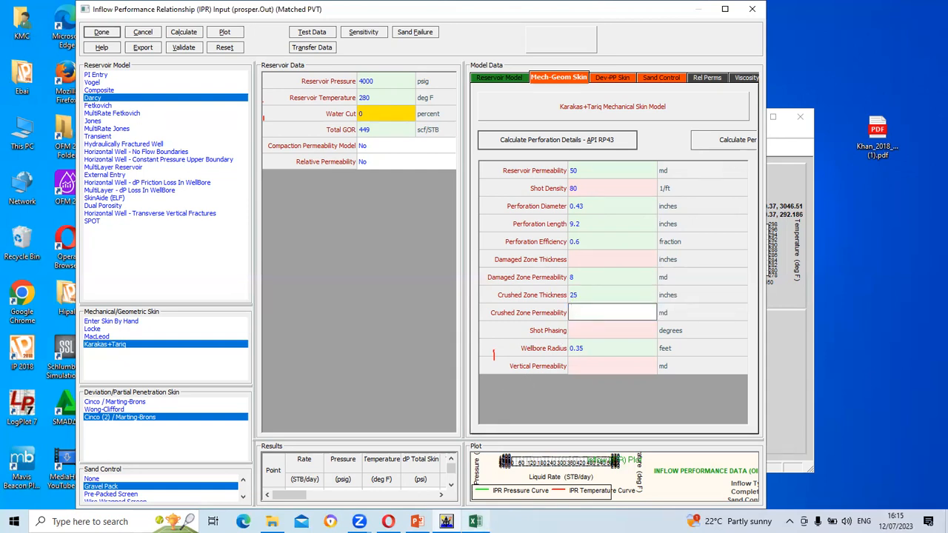
Recheck the reference slide and set the Damaged Zone Thickness to 8 inches and the Damaged Zone Permeability to 25 md
{"action": "left_click", "coordinate": [418, 521]}
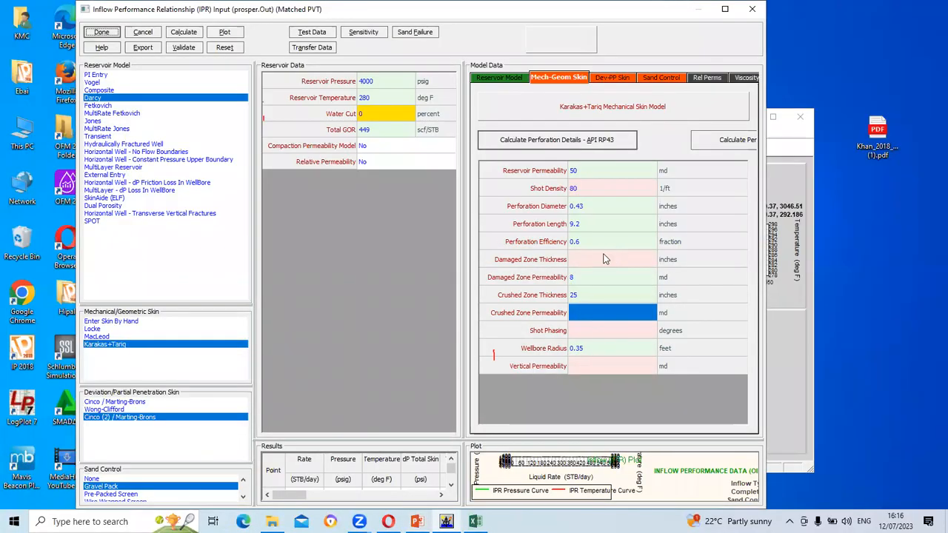
{"action": "left_click", "coordinate": [603, 259]}
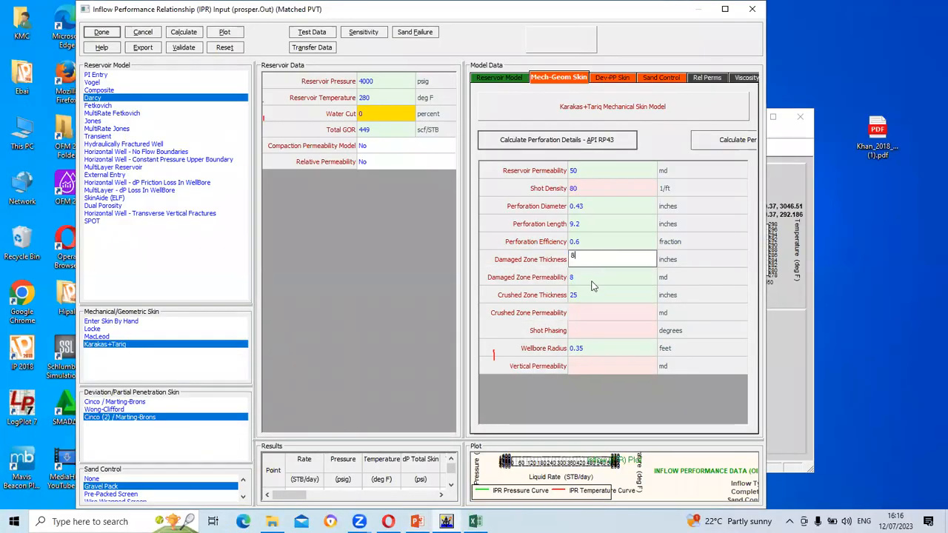
{"action": "double_click", "coordinate": [590, 282]}
{"action": "key", "text": "BackSpace"}
{"action": "type", "text": "25"}
Replace the Crushed Zone Thickness with 0.2 inches per the reference slide and set the Crushed Zone Permeability to 12.5 md
{"action": "left_click", "coordinate": [588, 298]}
{"action": "double_click", "coordinate": [587, 296]}
{"action": "key", "text": "BackSpace"}
{"action": "key", "text": "BackSpace"}
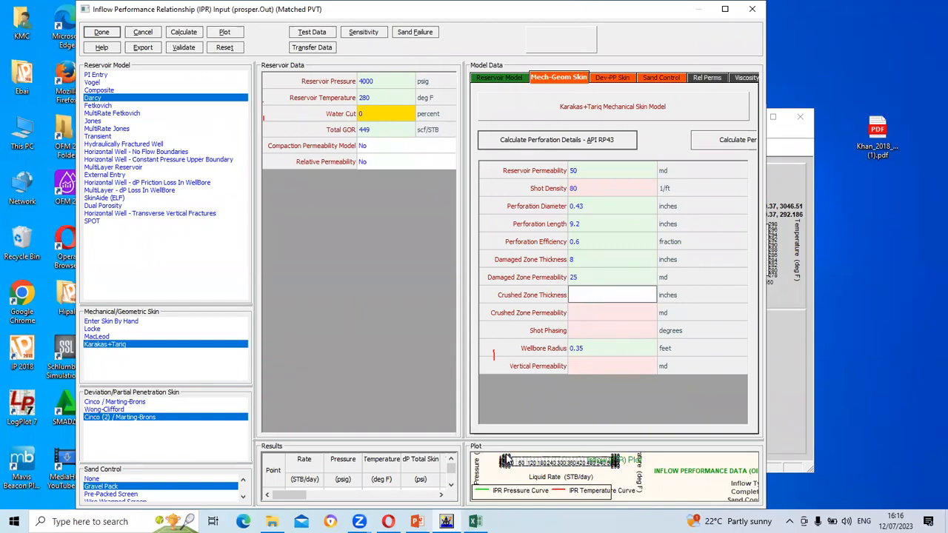
{"action": "left_click", "coordinate": [417, 521]}
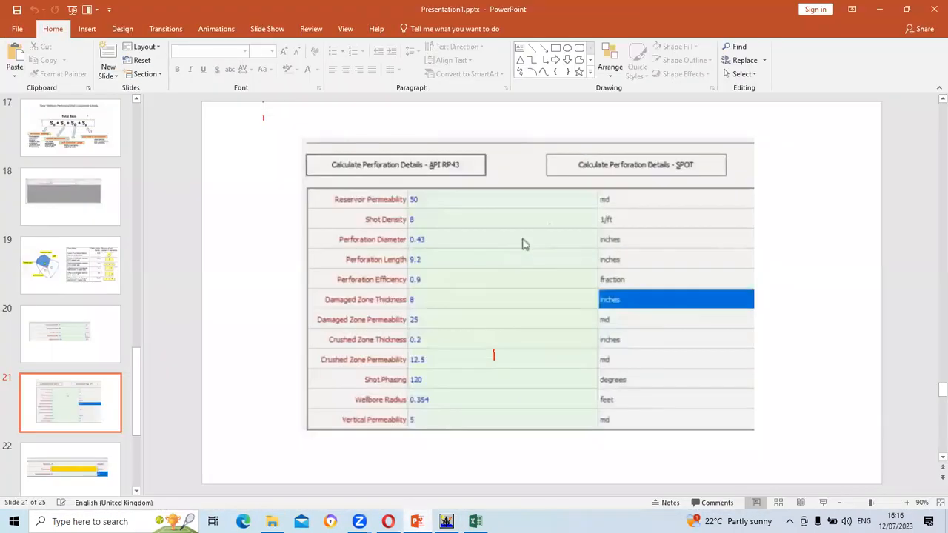
{"action": "left_click", "coordinate": [417, 521]}
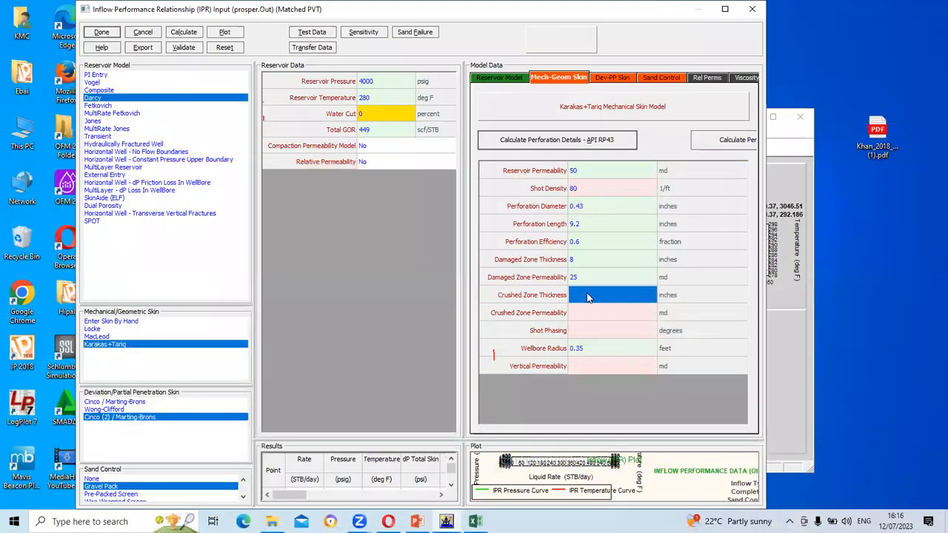
{"action": "left_click", "coordinate": [587, 297]}
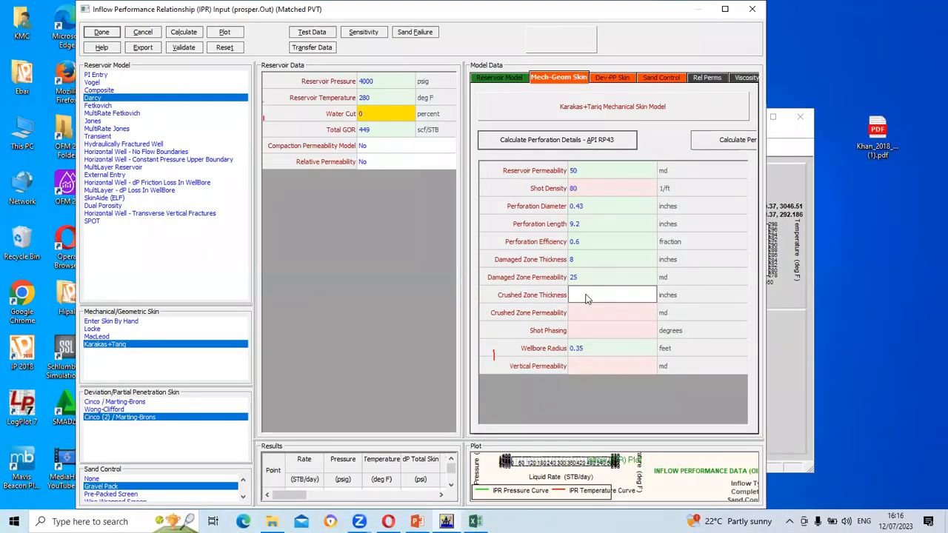
{"action": "type", "text": "0.2"}
{"action": "left_click", "coordinate": [581, 314]}
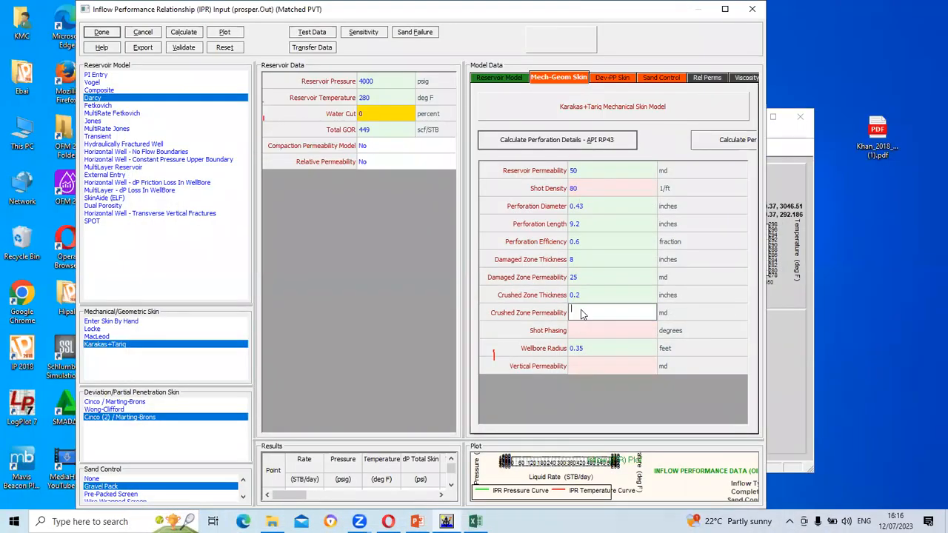
{"action": "type", "text": "12.5"}
Set the Shot Phasing to 120 degrees and the Vertical Permeability to 10 md
{"action": "left_click", "coordinate": [584, 333]}
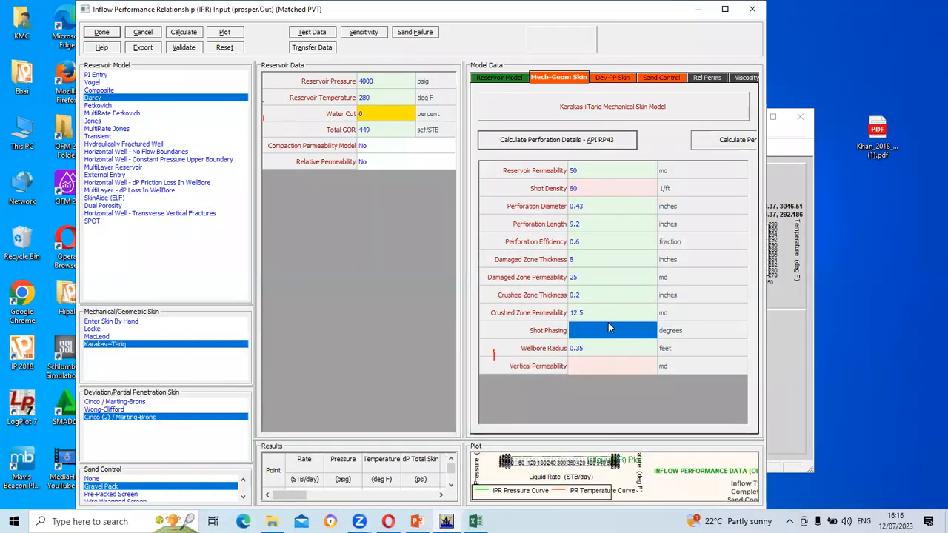
{"action": "left_click", "coordinate": [602, 331]}
{"action": "type", "text": "120"}
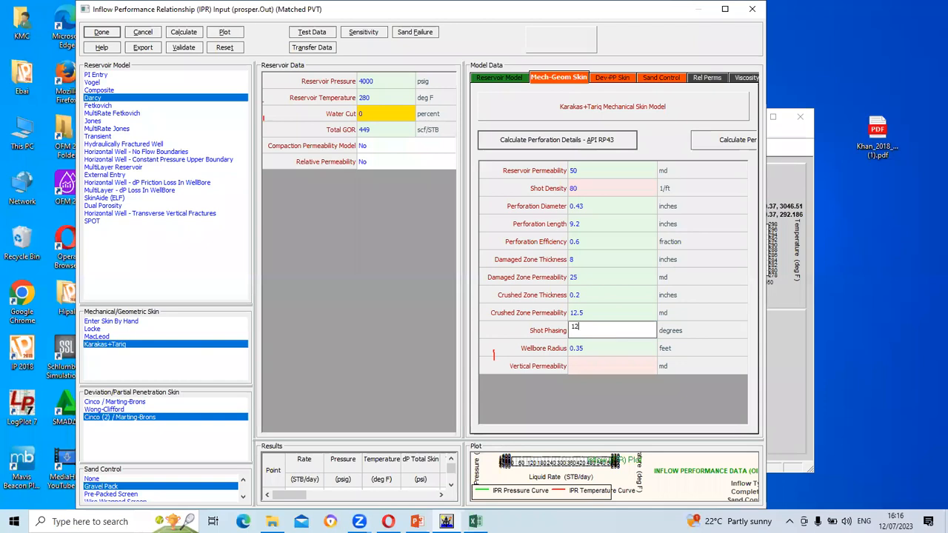
{"action": "left_click", "coordinate": [592, 370]}
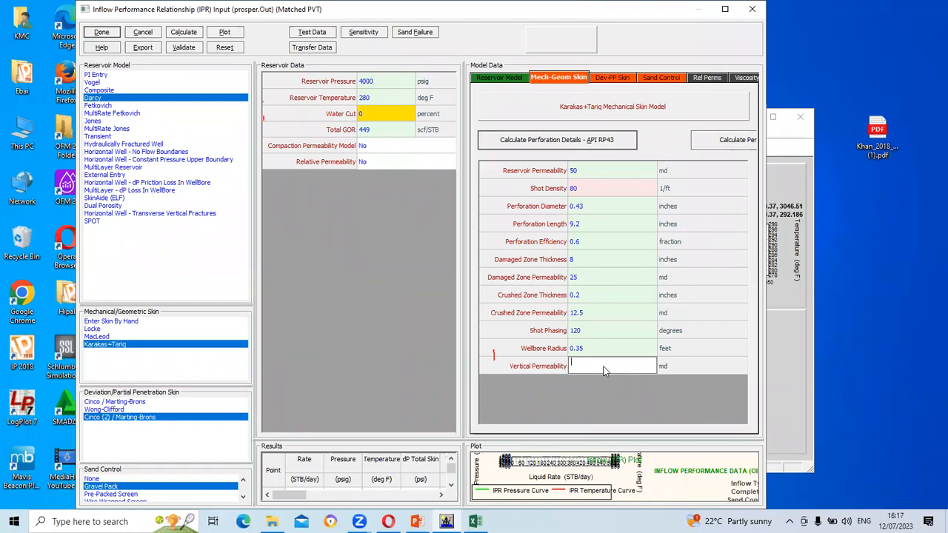
{"action": "type", "text": "10"}
In the deviation and partial penetration skin data, set the Deviation to 14 degrees and the Penetration to 0.6
{"action": "left_click", "coordinate": [603, 77]}
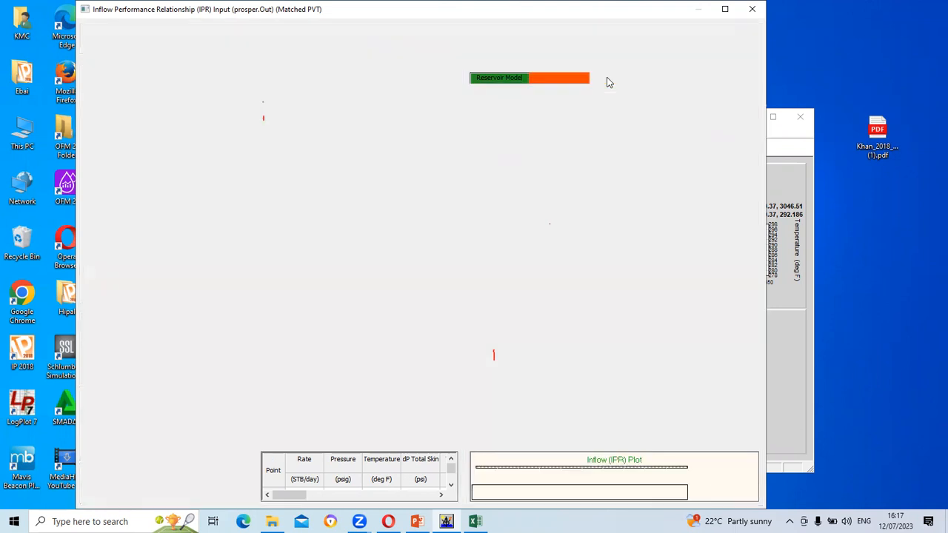
{"action": "left_click", "coordinate": [596, 142]}
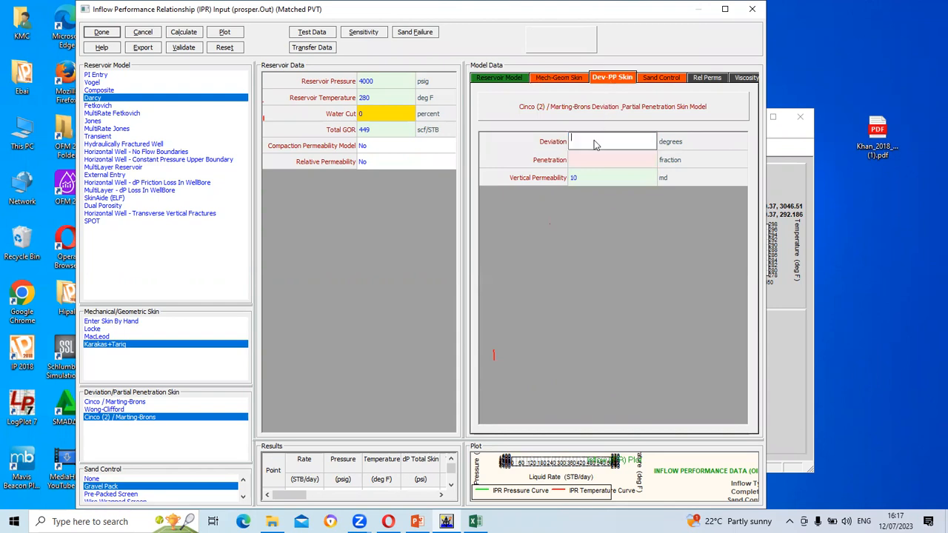
{"action": "type", "text": "14"}
{"action": "left_click", "coordinate": [603, 161]}
{"action": "type", "text": "0.6"}
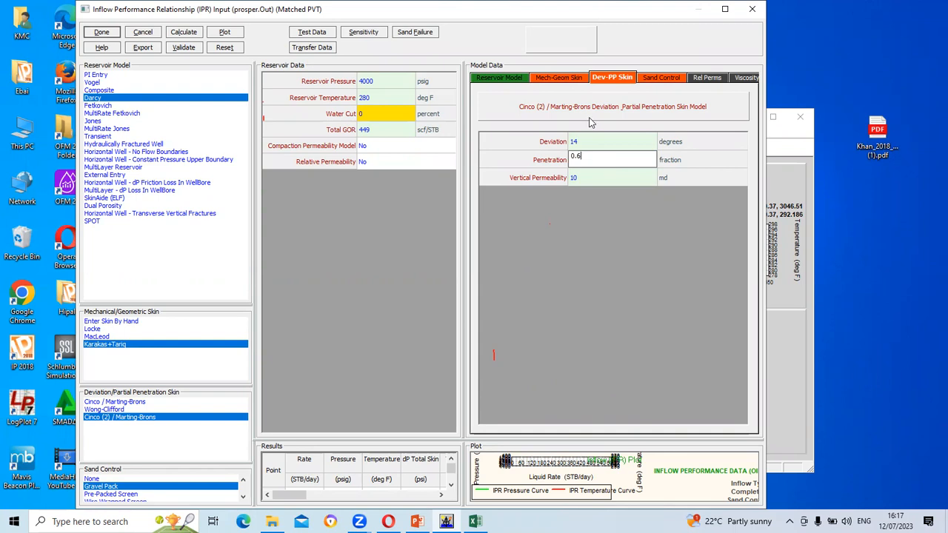
Return to the mechanical skin data, recheck the reference slide, and correct the Shot Density to 8 1/ft
{"action": "left_click", "coordinate": [655, 79]}
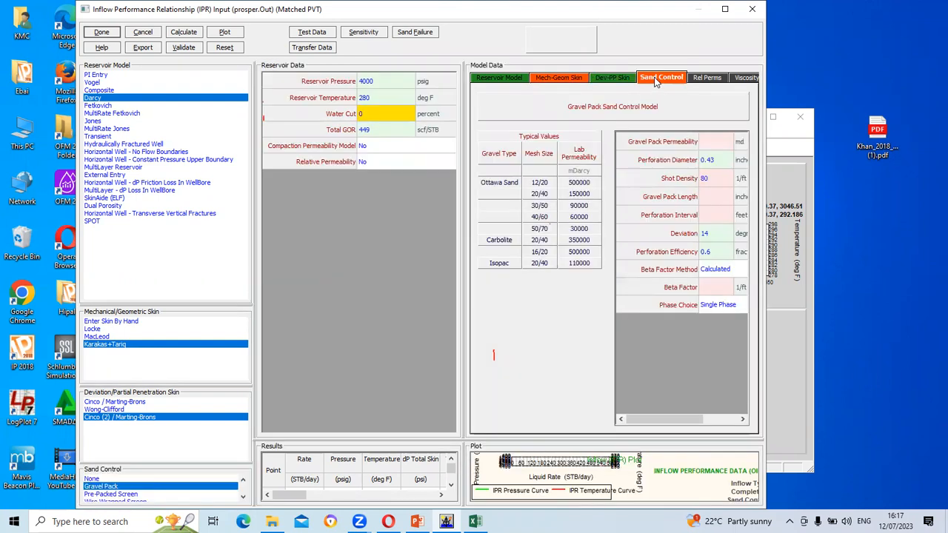
{"action": "left_click", "coordinate": [570, 78]}
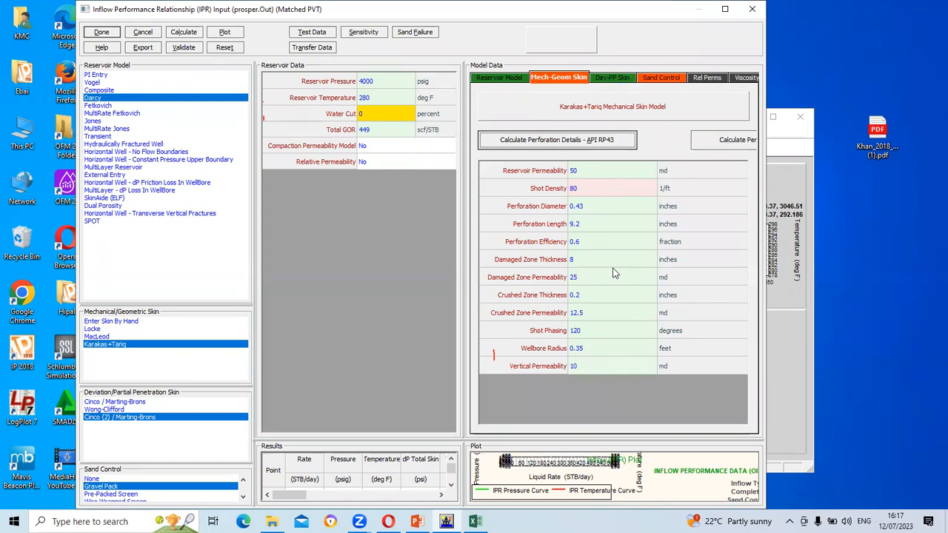
{"action": "left_click", "coordinate": [416, 521]}
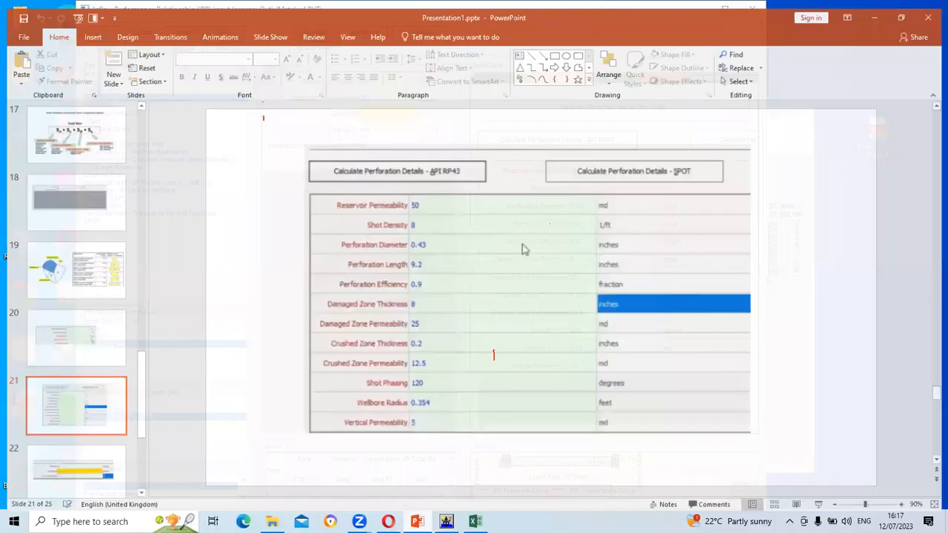
{"action": "key", "text": "alt+Tab"}
{"action": "left_click", "coordinate": [585, 189]}
{"action": "type", "text": "80"}
{"action": "key", "text": "BackSpace"}
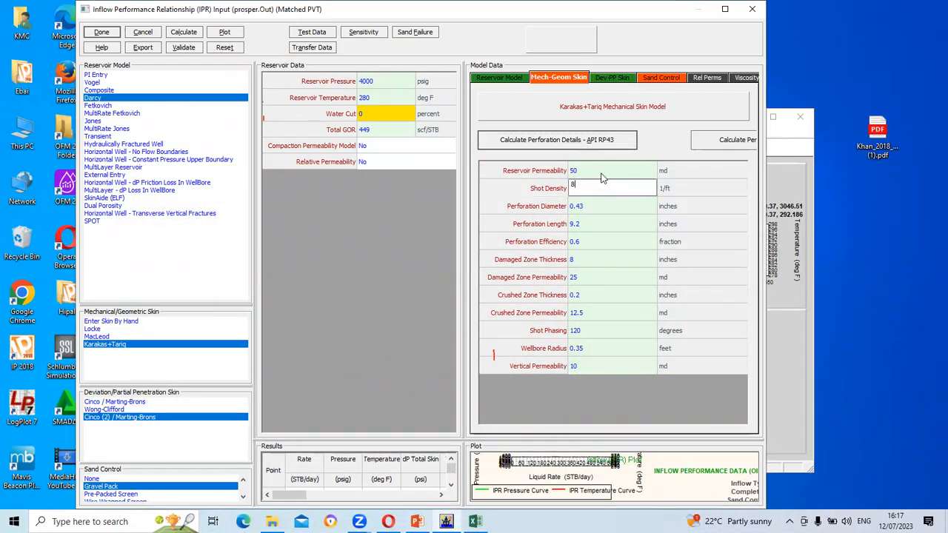
Open the gravel pack sand control data and bring up the matching gravel pack reference slide in PowerPoint
{"action": "left_click", "coordinate": [661, 77]}
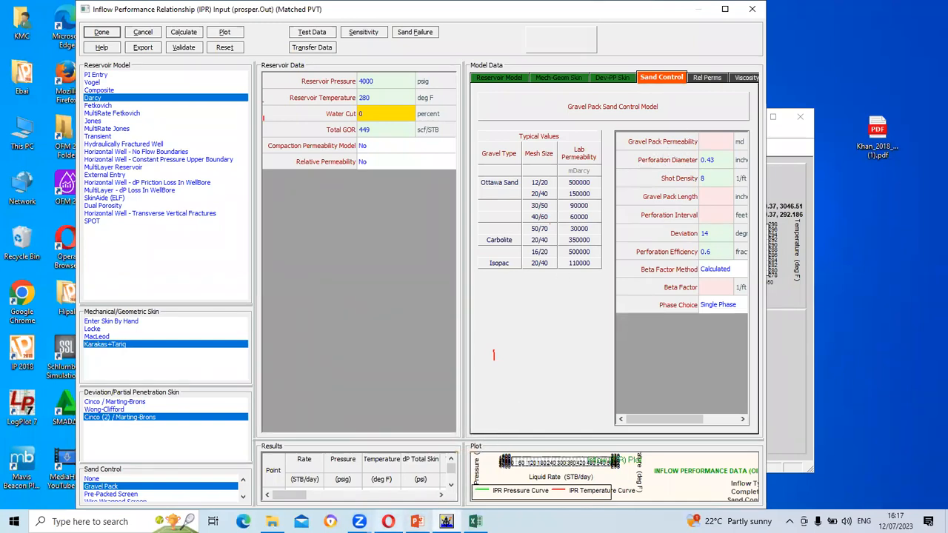
{"action": "mouse_move", "coordinate": [417, 521]}
{"action": "left_click", "coordinate": [427, 469]}
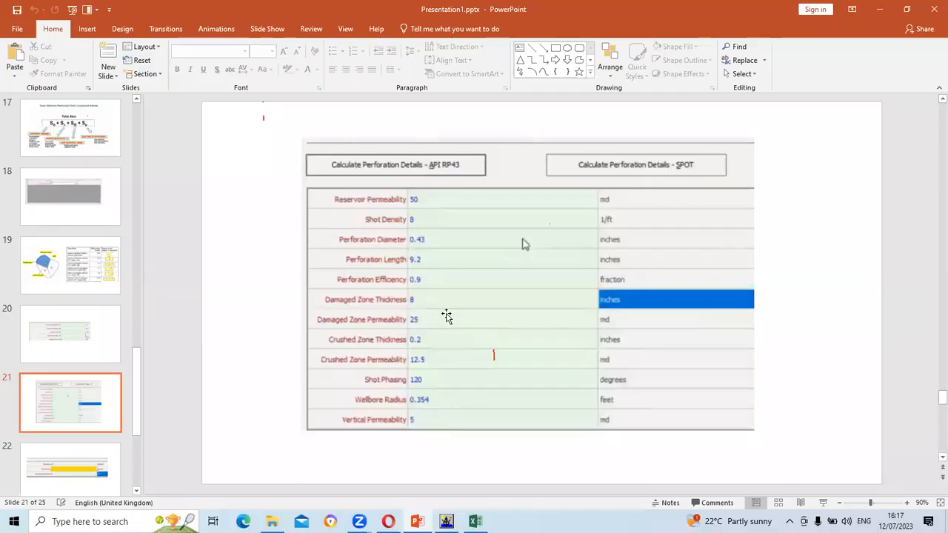
{"action": "scroll", "coordinate": [447, 316], "scroll_direction": "down", "scroll_amount": 1}
{"action": "scroll", "coordinate": [446, 316], "scroll_direction": "up", "scroll_amount": 1}
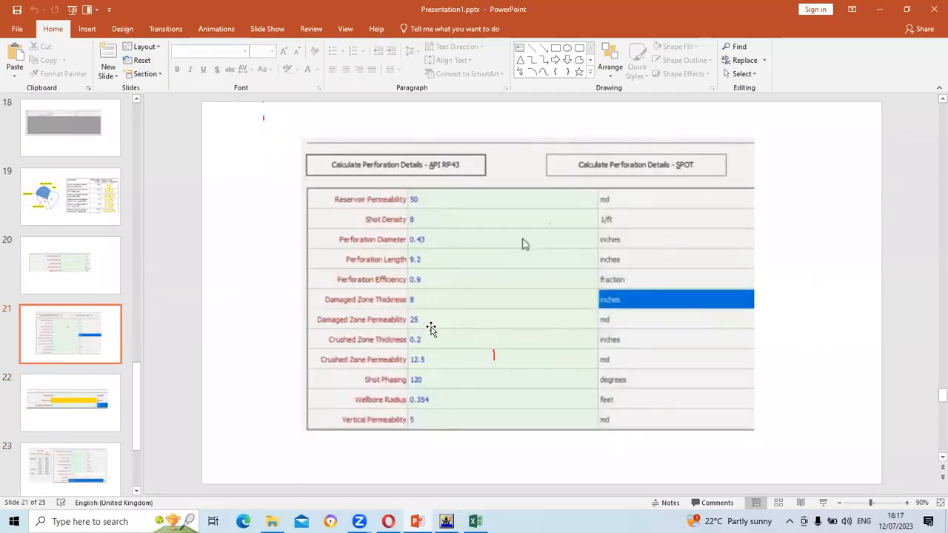
{"action": "scroll", "coordinate": [431, 328], "scroll_direction": "down", "scroll_amount": 1}
{"action": "scroll", "coordinate": [431, 329], "scroll_direction": "down", "scroll_amount": 1}
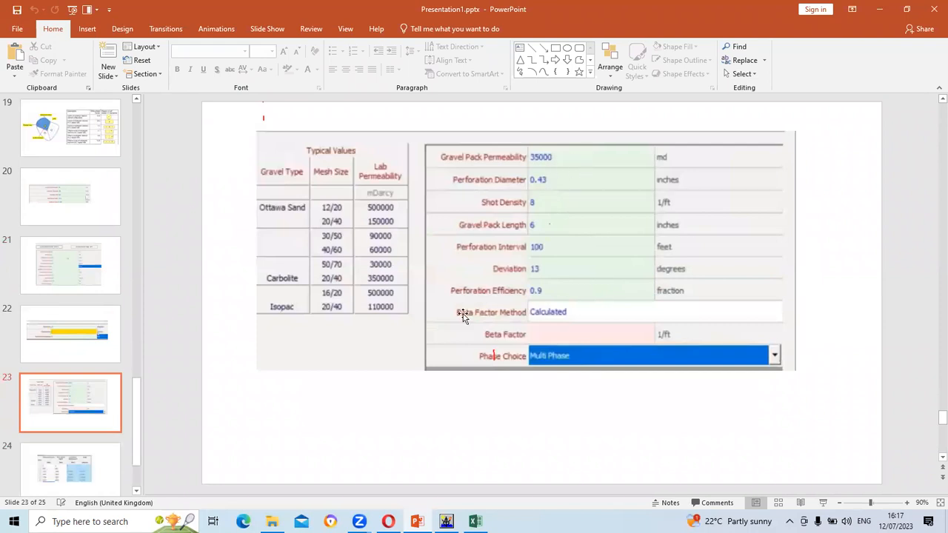
Switch back to PROSPER and set the Gravel Pack Permeability to 35000 md in the gravel pack sand control data
{"action": "left_click", "coordinate": [446, 521]}
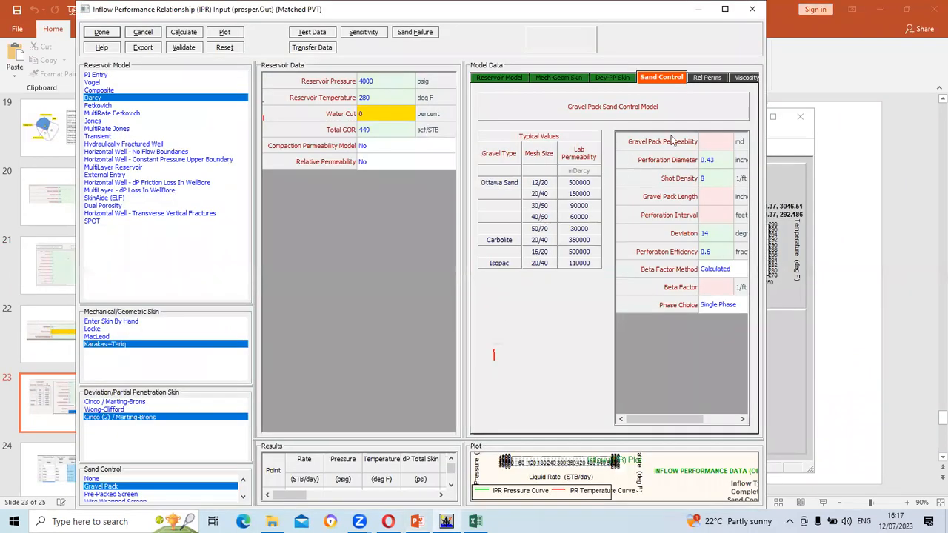
{"action": "left_click", "coordinate": [707, 142]}
{"action": "type", "text": "35000"}
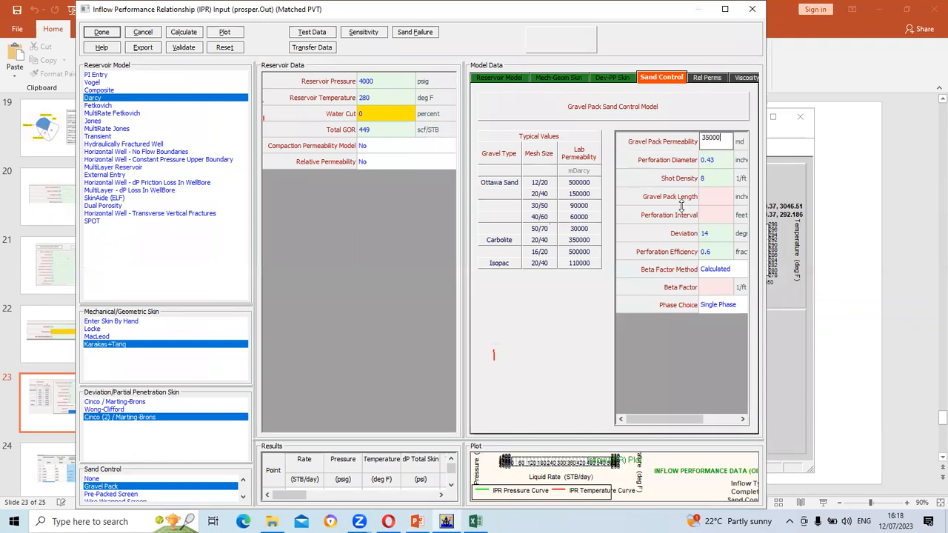
Recheck the gravel pack reference slide, then set the Gravel Pack Length to 6 inches and the Perforation Interval to 100 feet
{"action": "left_click", "coordinate": [707, 196]}
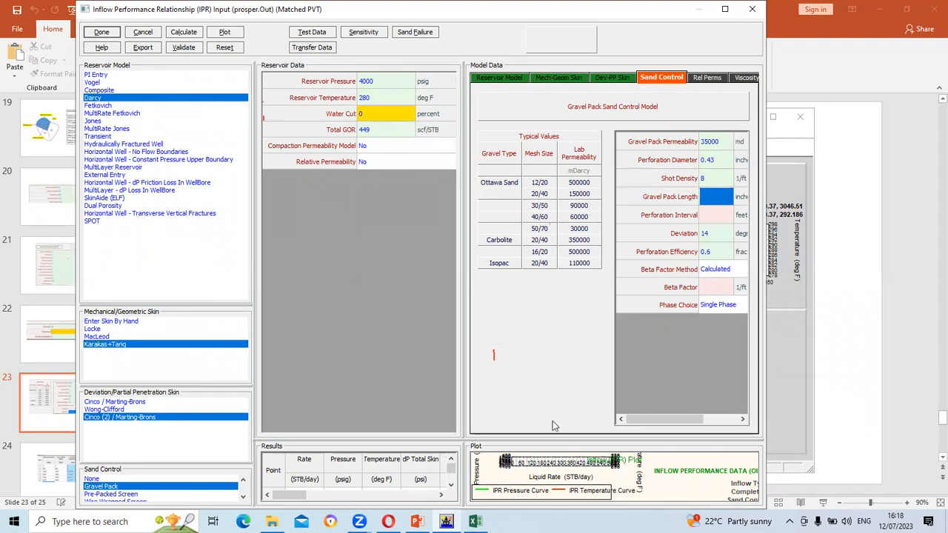
{"action": "left_click", "coordinate": [417, 522]}
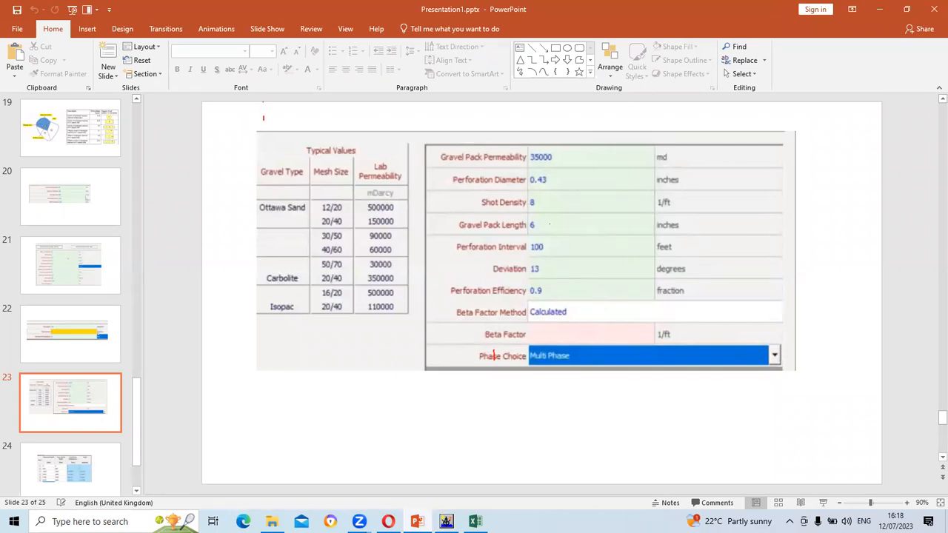
{"action": "left_click", "coordinate": [418, 522]}
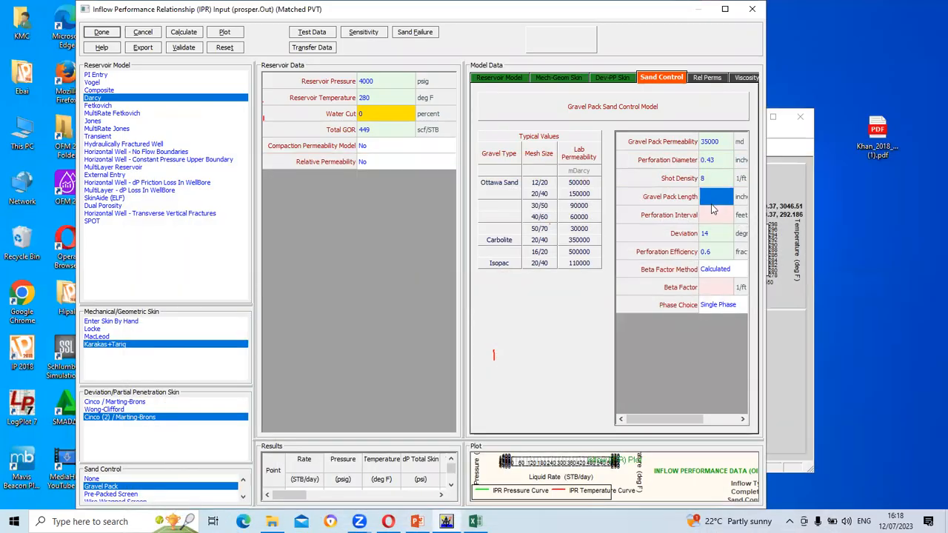
{"action": "left_click", "coordinate": [711, 205]}
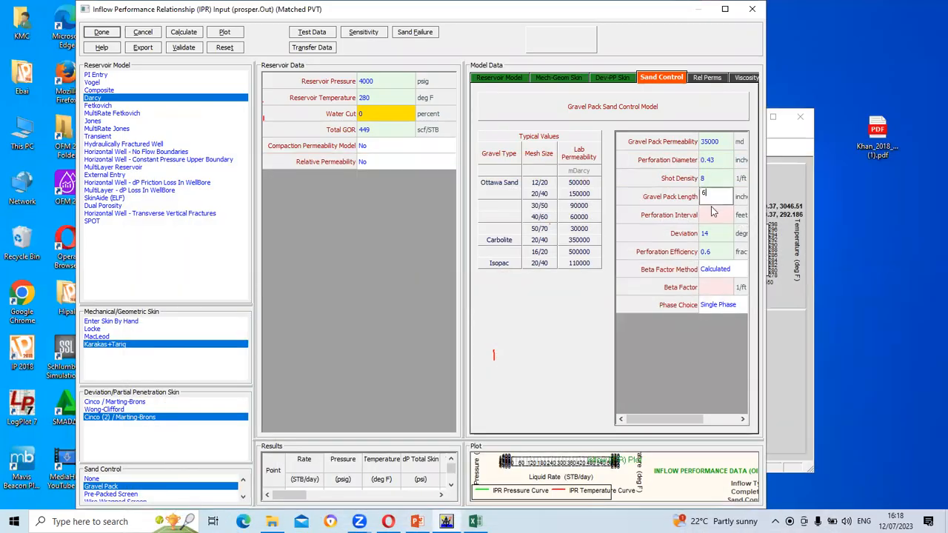
{"action": "type", "text": "6"}
{"action": "left_click", "coordinate": [710, 214]}
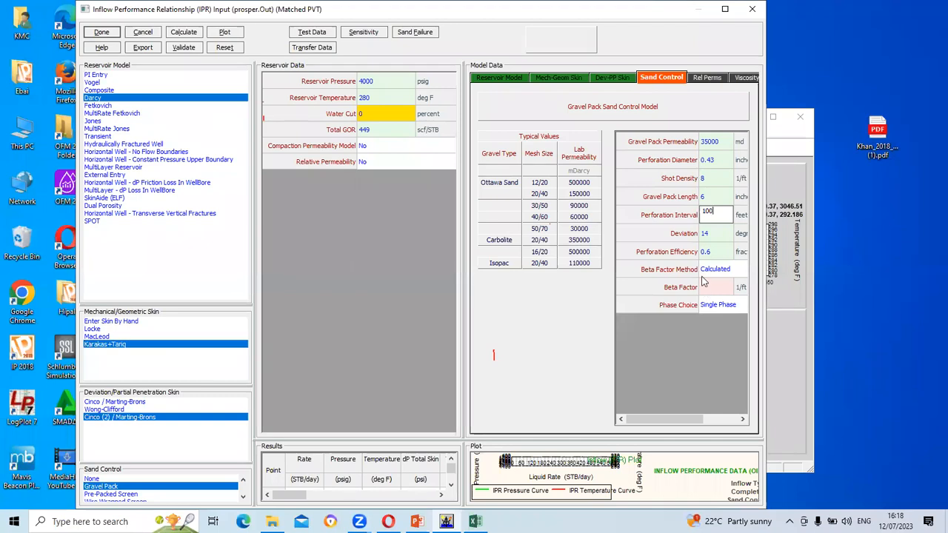
{"action": "left_click", "coordinate": [612, 79]}
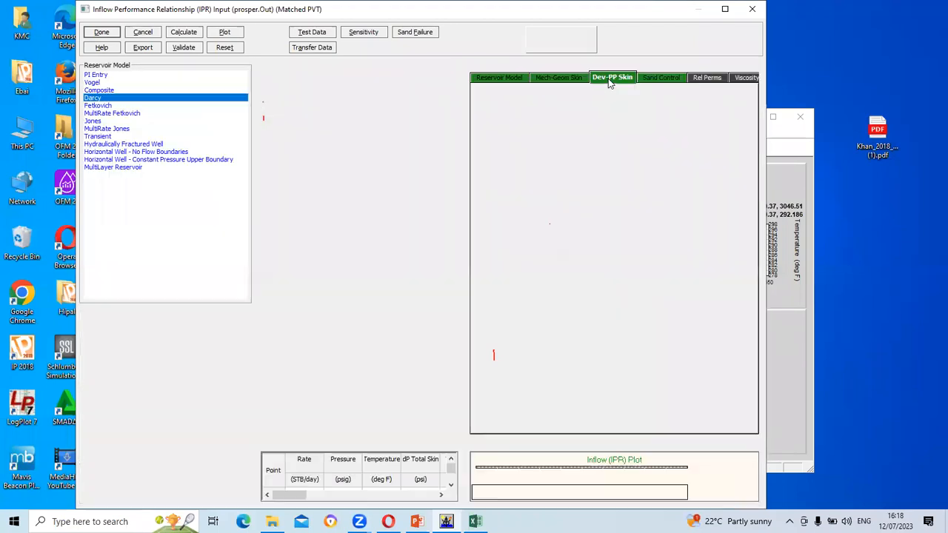
{"action": "left_click", "coordinate": [647, 79]}
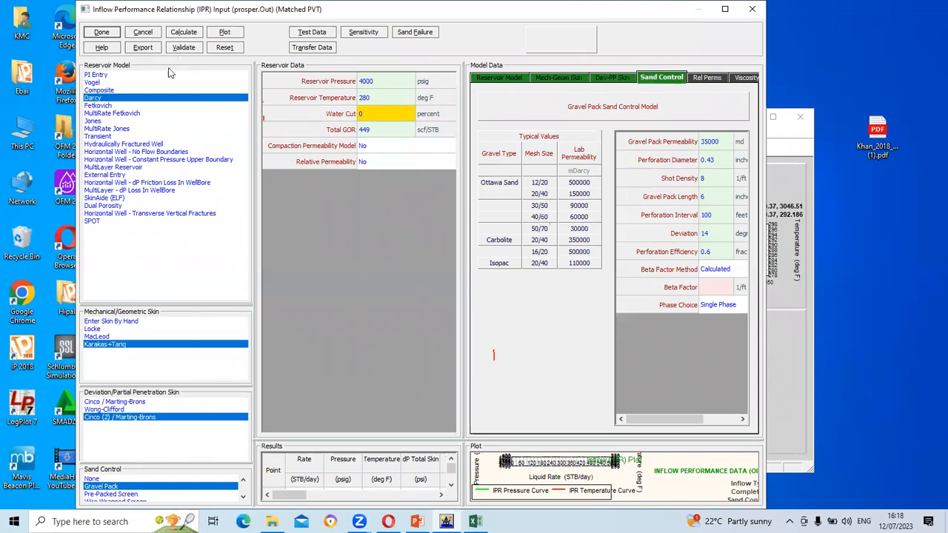
Calculate the IPR and review both its pressure and temperature plot against rate and the tabulated results
{"action": "left_click", "coordinate": [183, 33]}
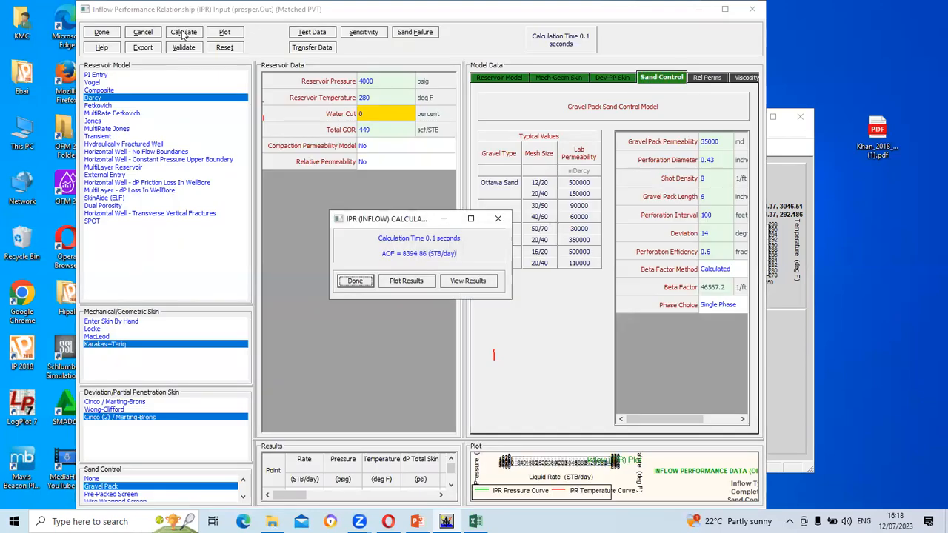
{"action": "left_click", "coordinate": [412, 285]}
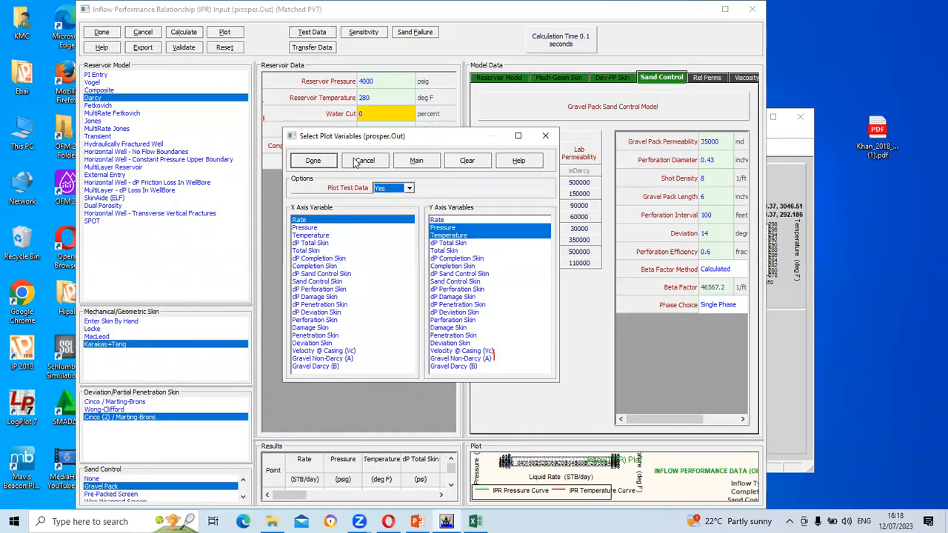
{"action": "left_click", "coordinate": [312, 162]}
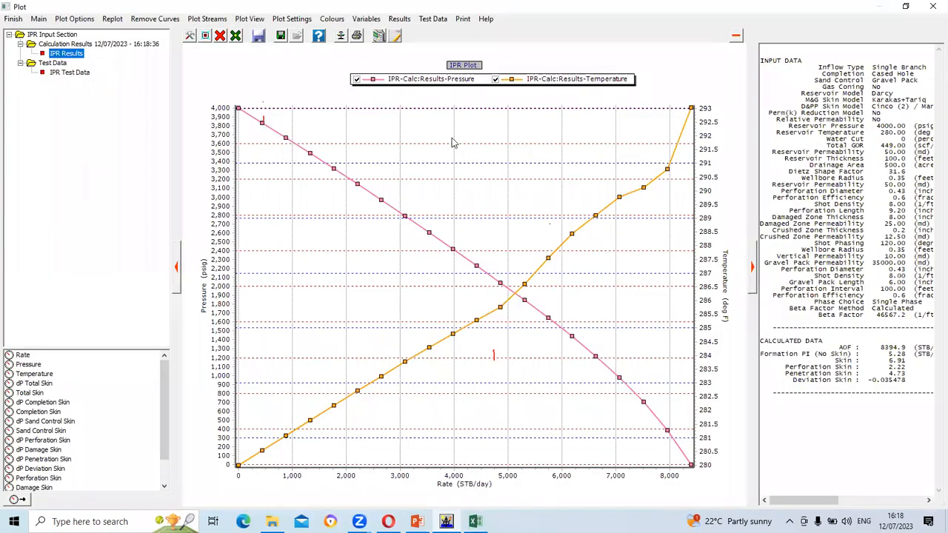
{"action": "left_click", "coordinate": [931, 6]}
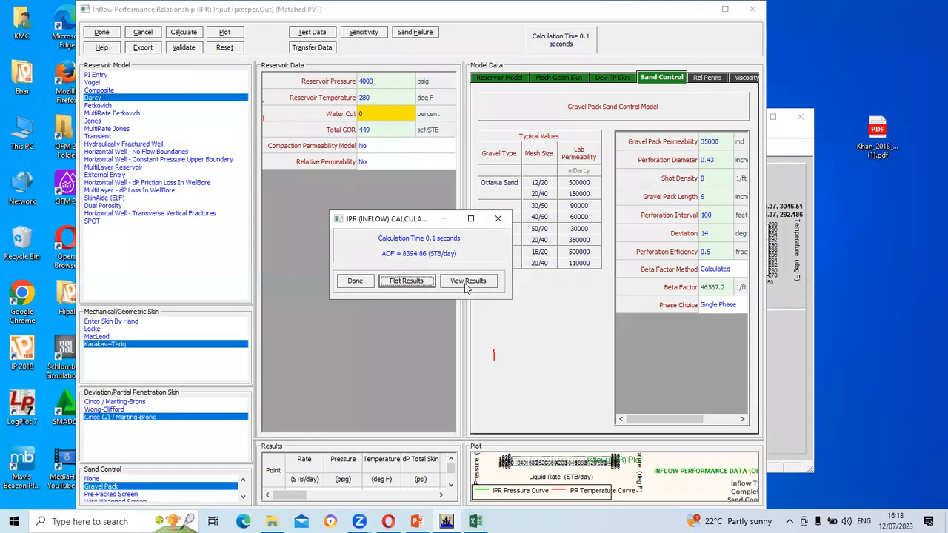
{"action": "left_click", "coordinate": [466, 287]}
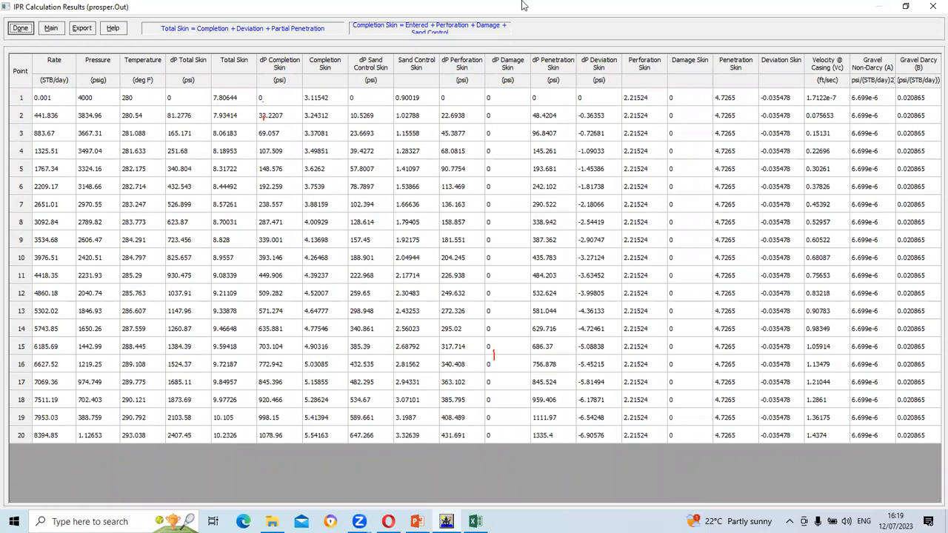
{"action": "left_click", "coordinate": [932, 6]}
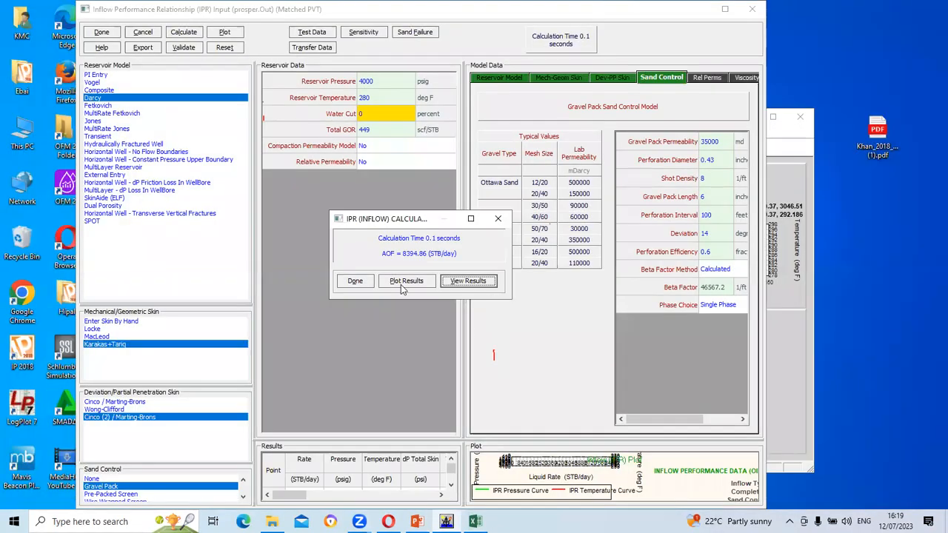
Plot the calculated IPR pressure alone against rate and add the dP Completion Skin curve, examining its points
{"action": "left_click", "coordinate": [406, 281]}
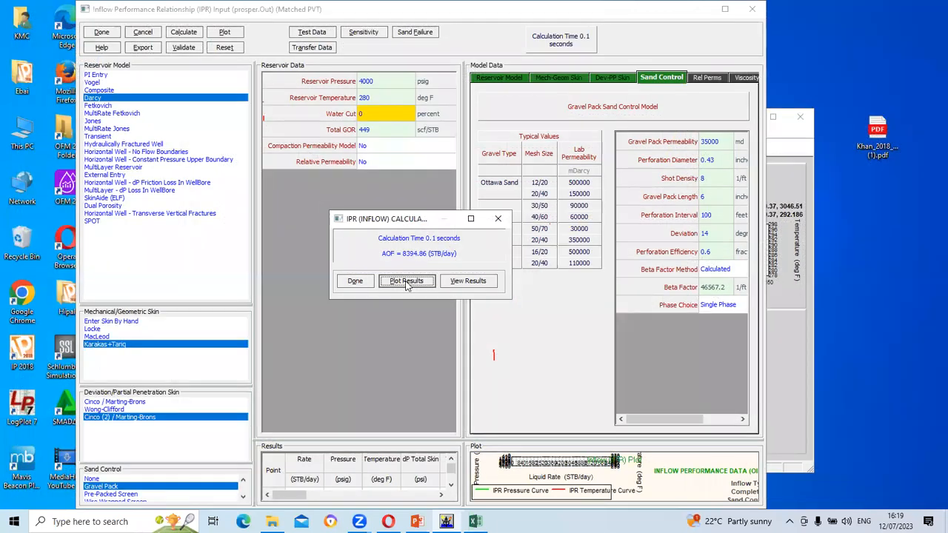
{"action": "left_click", "coordinate": [405, 282]}
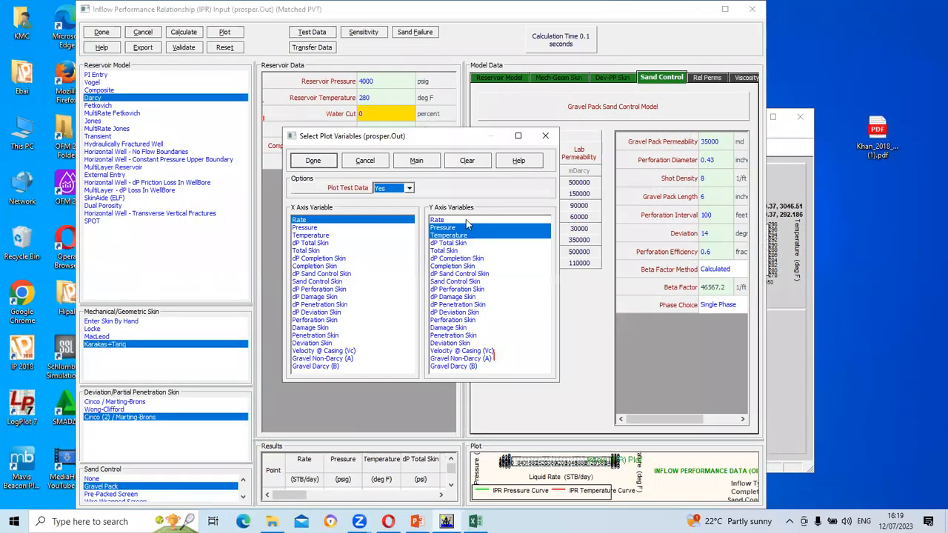
{"action": "left_click", "coordinate": [312, 160]}
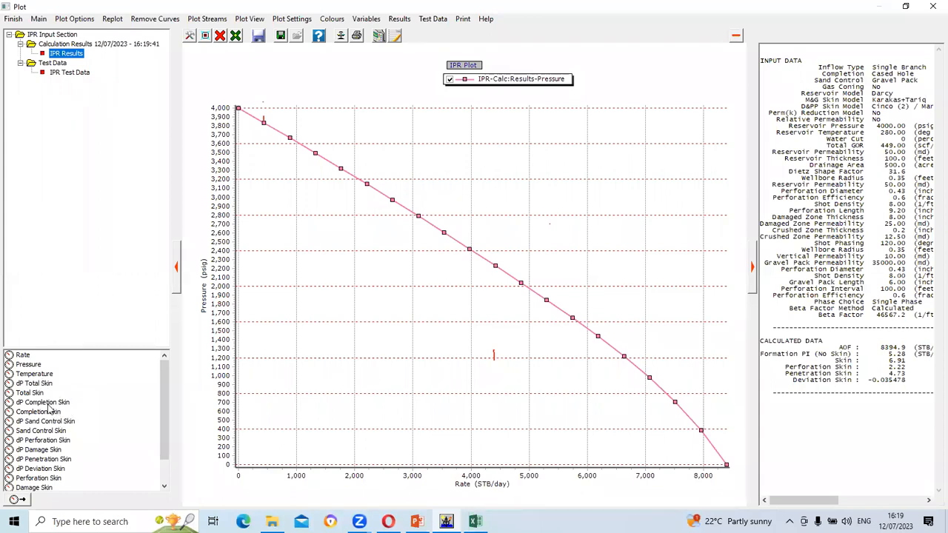
{"action": "left_click", "coordinate": [50, 403]}
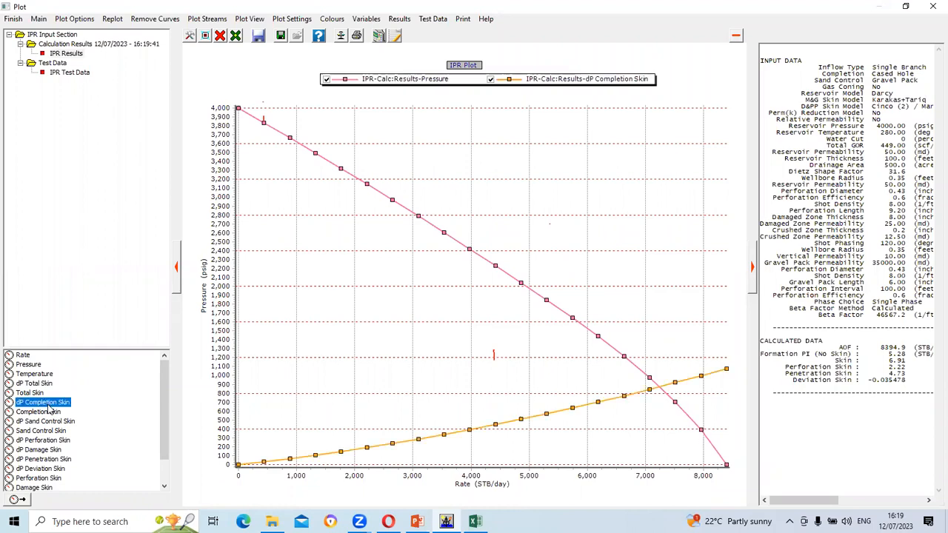
{"action": "mouse_move", "coordinate": [331, 461]}
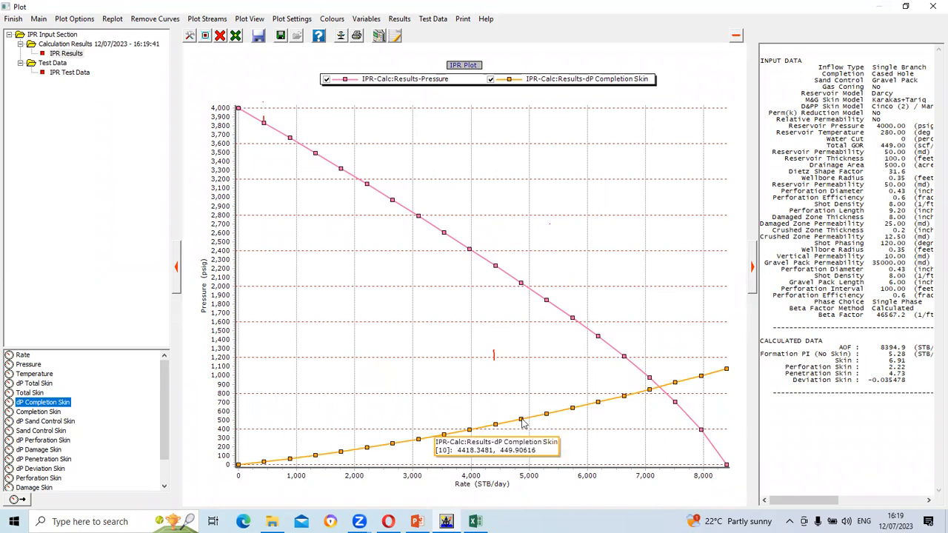
Add the dP Sand Control, Perforation, Damage, Penetration and Deviation Skin curves for comparison, and close the plot and calculation summary
{"action": "left_click", "coordinate": [42, 422]}
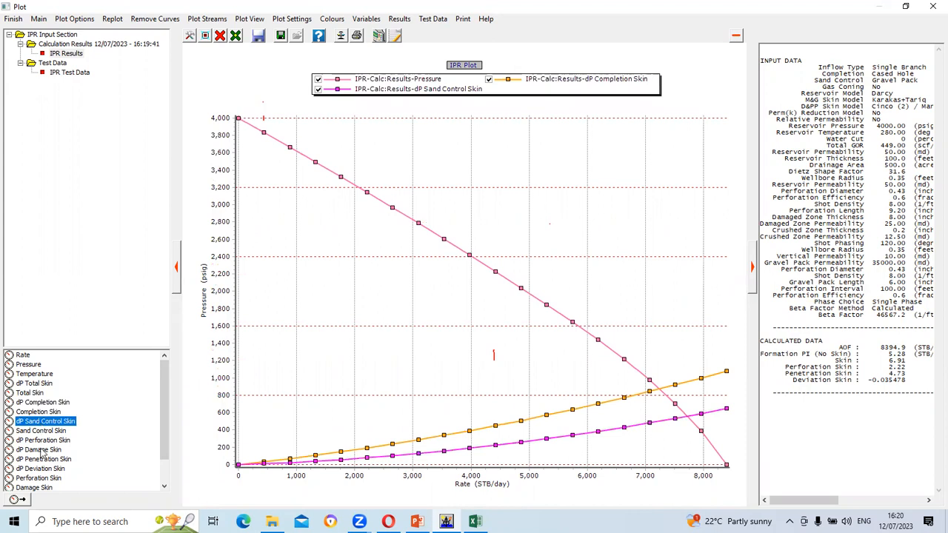
{"action": "left_click", "coordinate": [44, 440]}
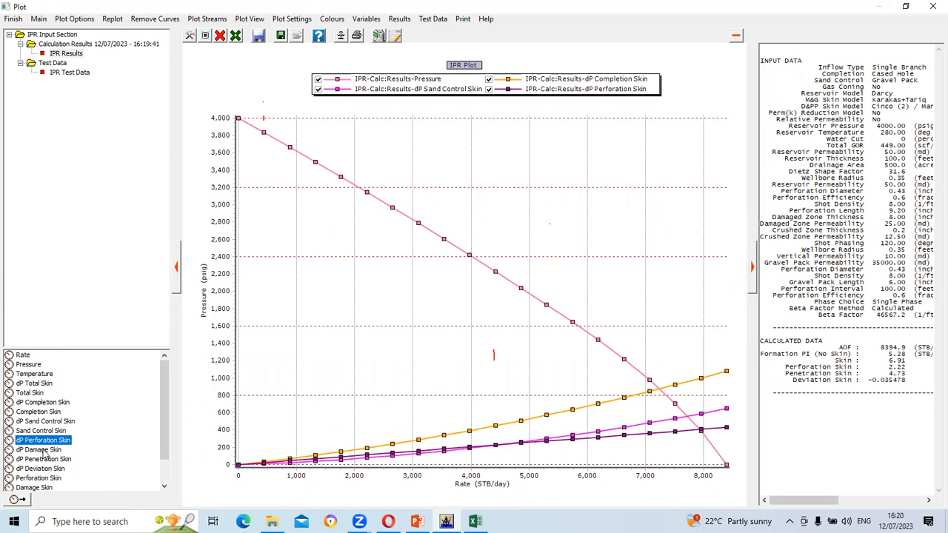
{"action": "left_click", "coordinate": [40, 449]}
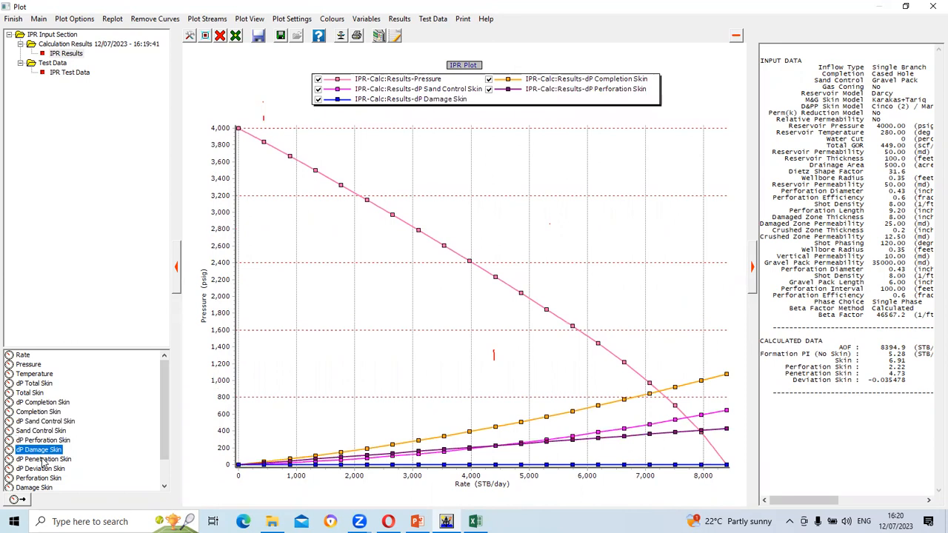
{"action": "left_click", "coordinate": [43, 459]}
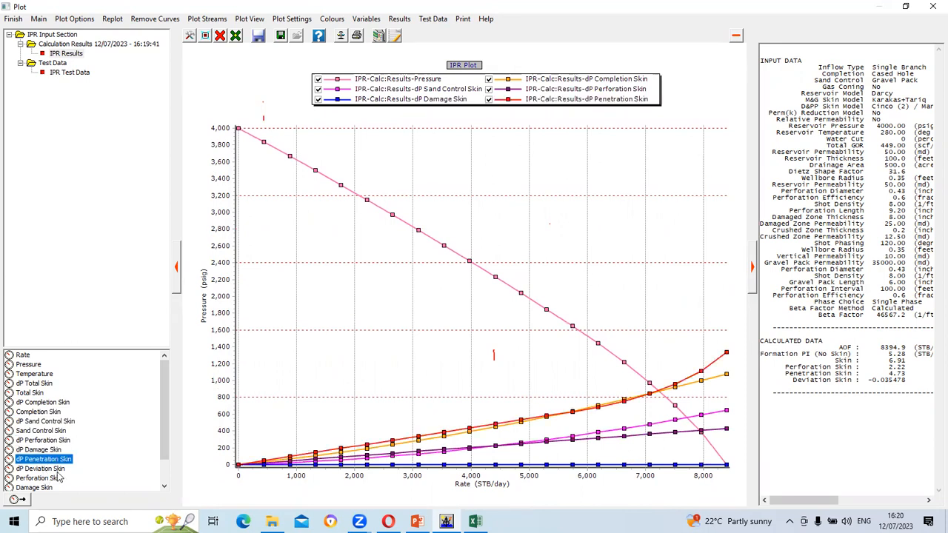
{"action": "left_click", "coordinate": [55, 470]}
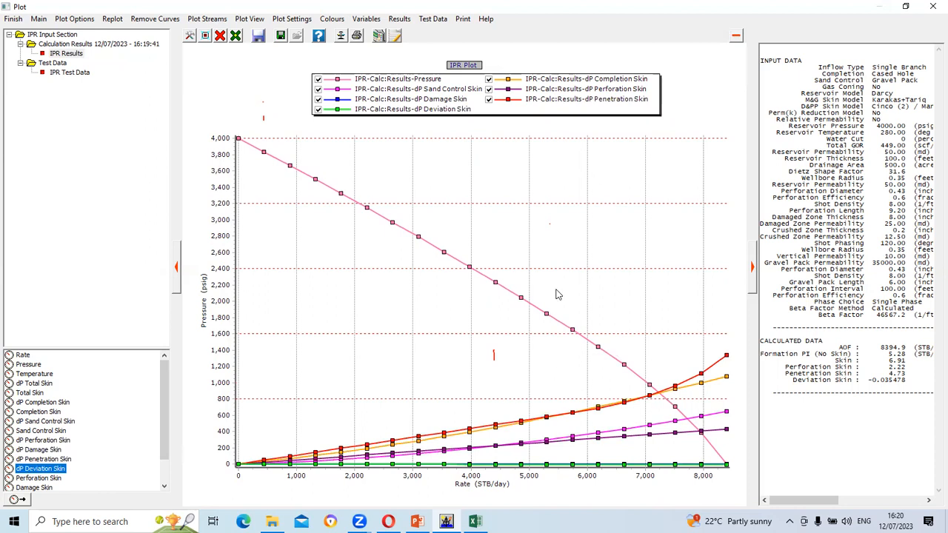
{"action": "left_click", "coordinate": [932, 6]}
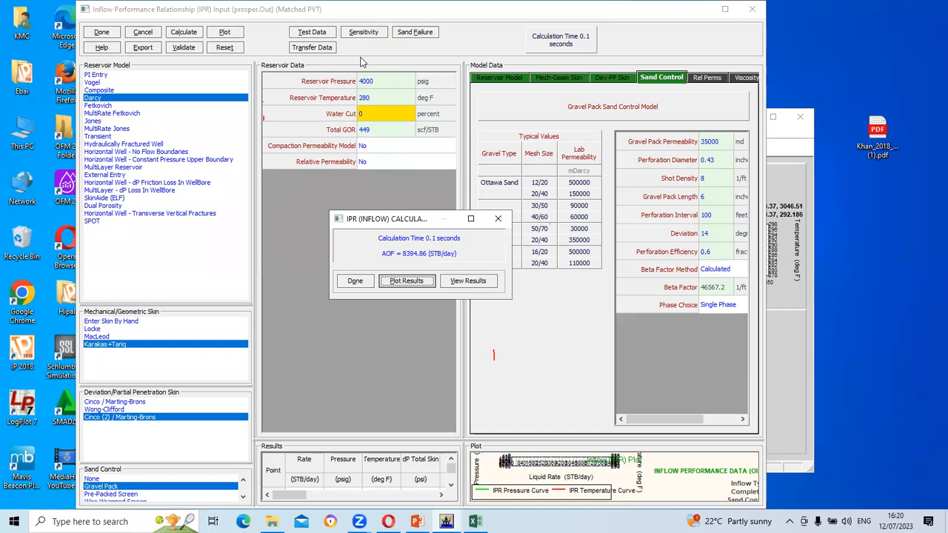
{"action": "left_click", "coordinate": [353, 283]}
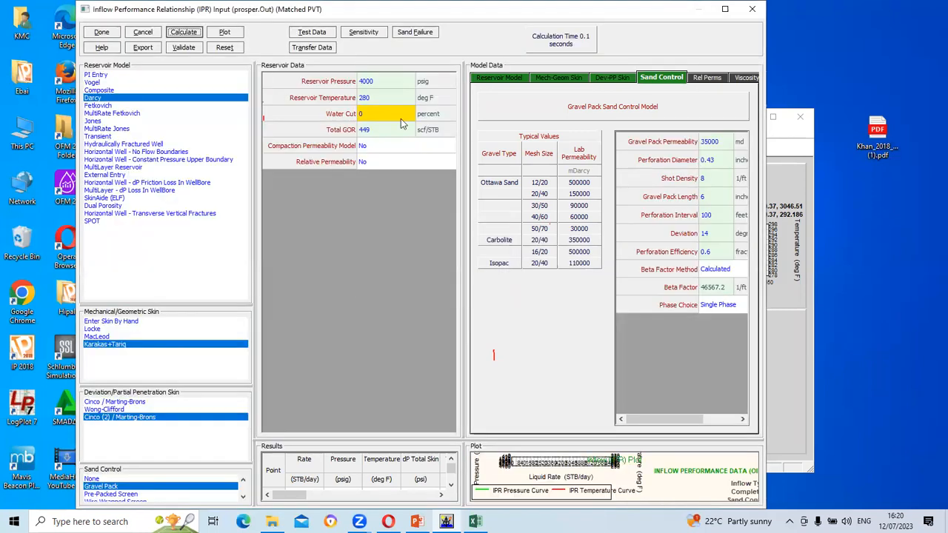
Open the IPR sensitivity calculation's case setup and choose Water Cut as the first sensitivity variable
{"action": "left_click", "coordinate": [363, 32]}
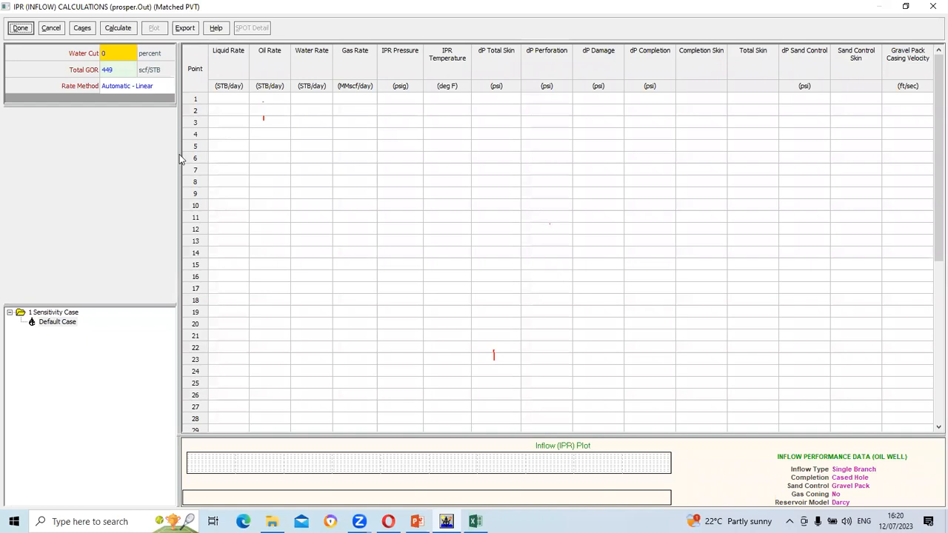
{"action": "left_click", "coordinate": [84, 28]}
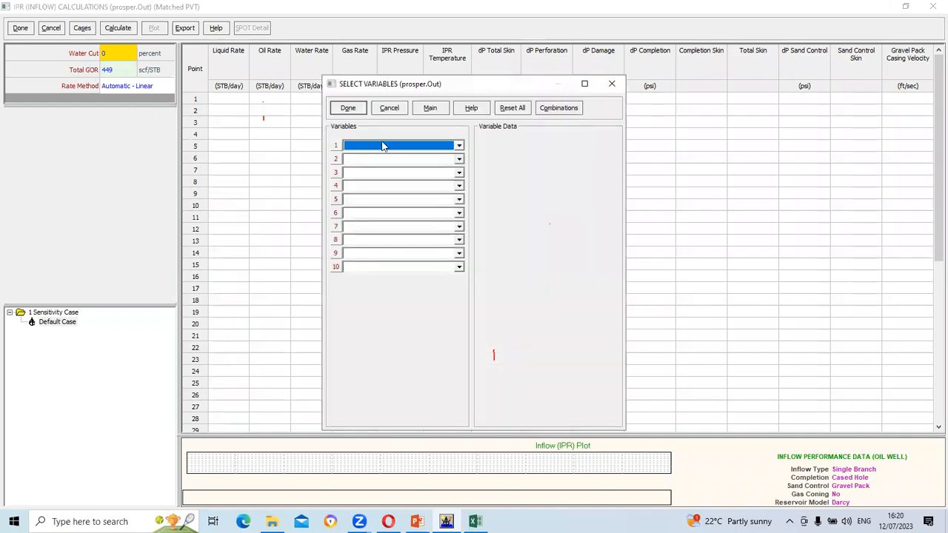
{"action": "left_click", "coordinate": [459, 147]}
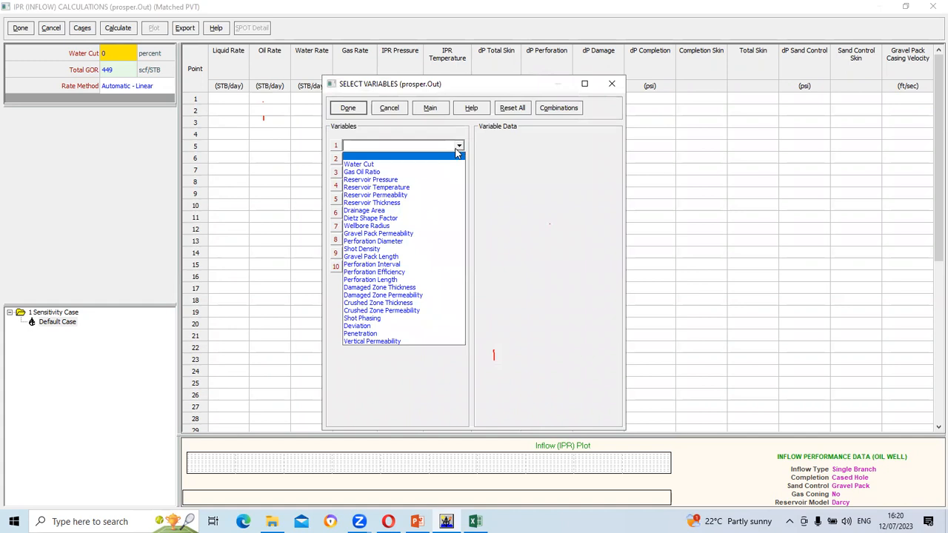
{"action": "left_click", "coordinate": [441, 163]}
Enter Water Cut sensitivity values of 0, 10, 50 and 70 percent and accept the resulting cases
{"action": "left_click", "coordinate": [540, 169]}
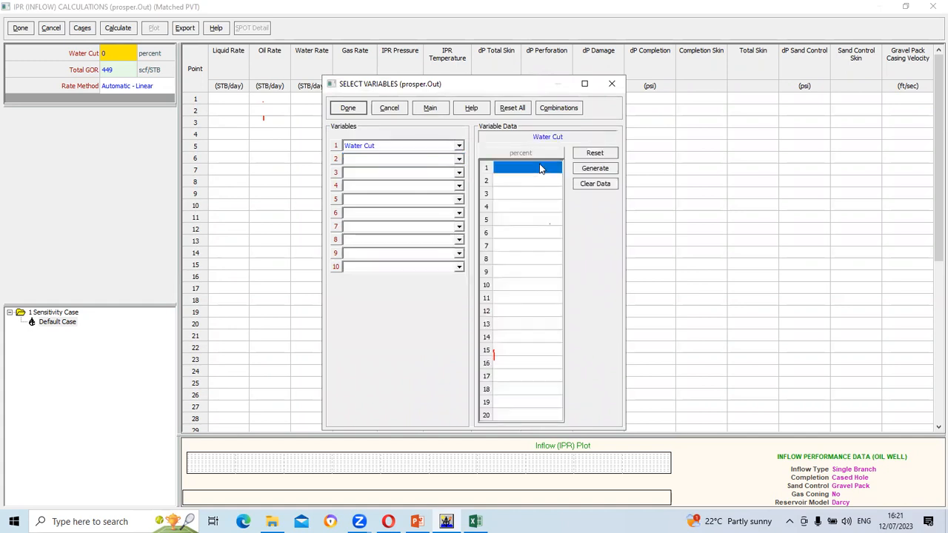
{"action": "left_click", "coordinate": [530, 184]}
{"action": "type", "text": "1"}
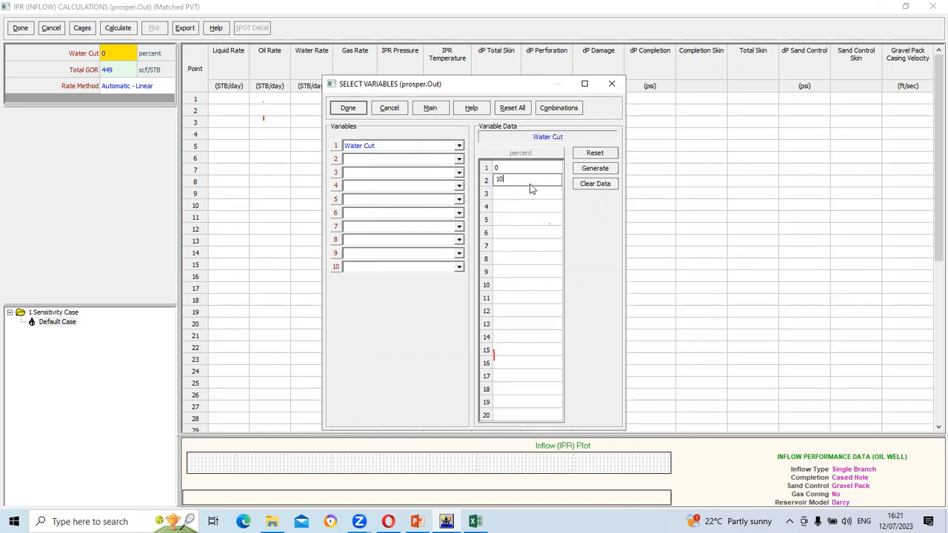
{"action": "type", "text": "0"}
{"action": "left_click", "coordinate": [529, 191]}
{"action": "type", "text": "50"}
{"action": "left_click", "coordinate": [538, 206]}
{"action": "left_click", "coordinate": [348, 108]}
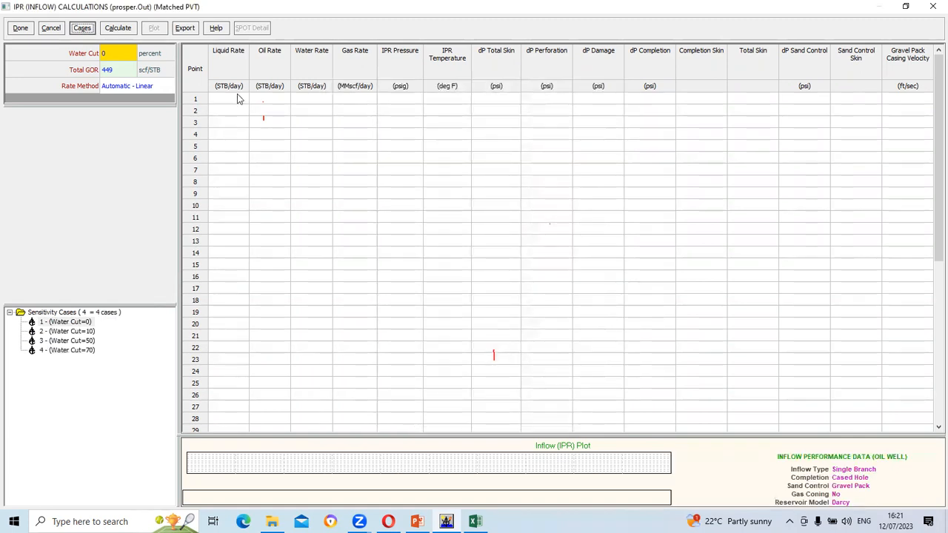
Calculate the water cut sensitivity cases with the calculating data shown
{"action": "left_click", "coordinate": [123, 29]}
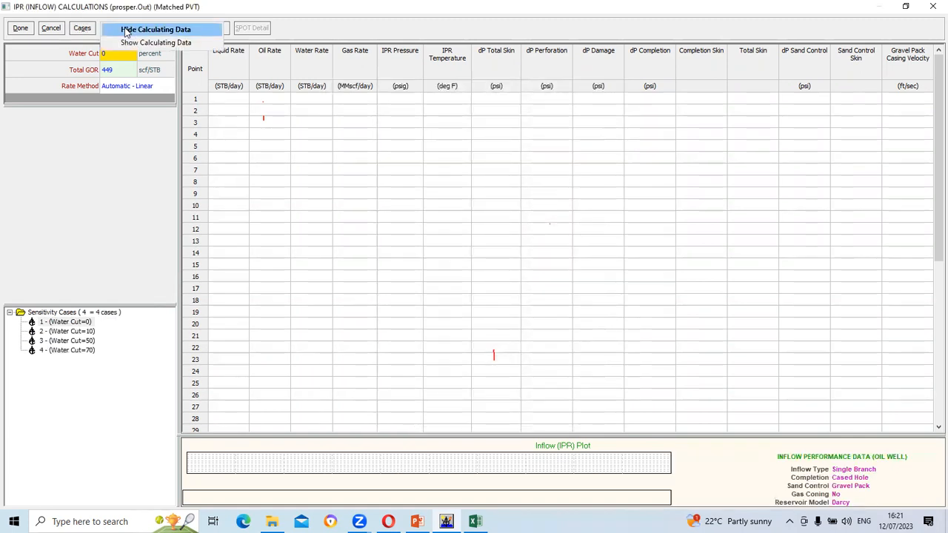
{"action": "left_click", "coordinate": [159, 42]}
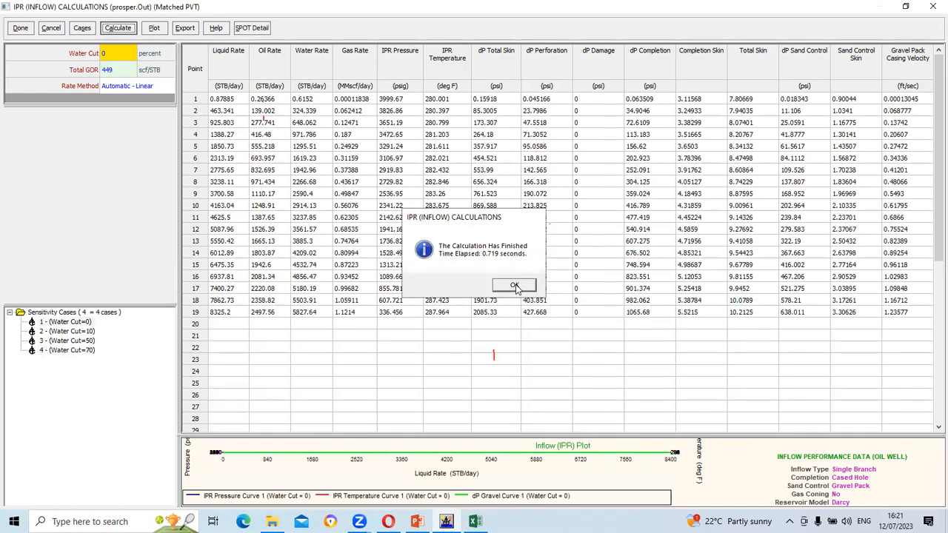
Plot all water cut cases with only IPR Pressure against Liquid Rate, excluding IPR Temperature, and close the plot after review
{"action": "left_click", "coordinate": [519, 285]}
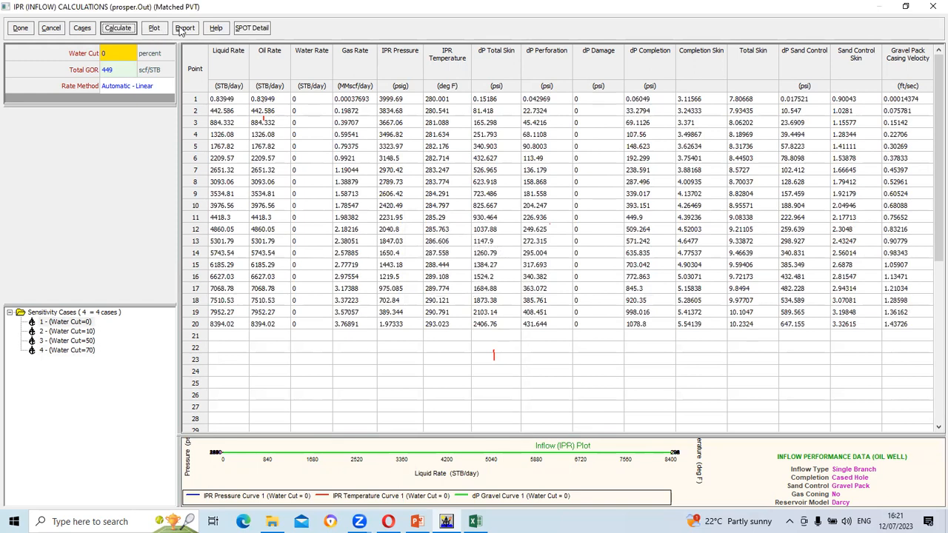
{"action": "left_click", "coordinate": [155, 29]}
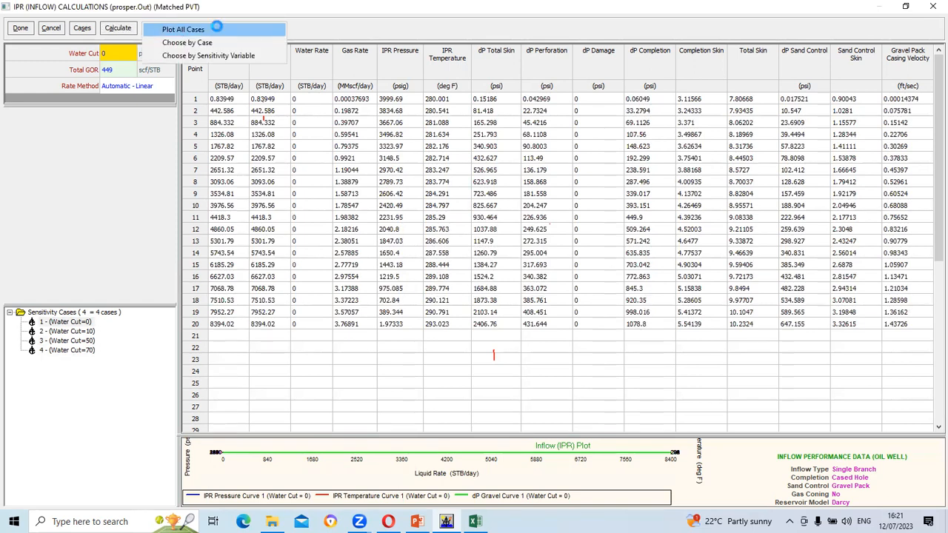
{"action": "left_click", "coordinate": [217, 31]}
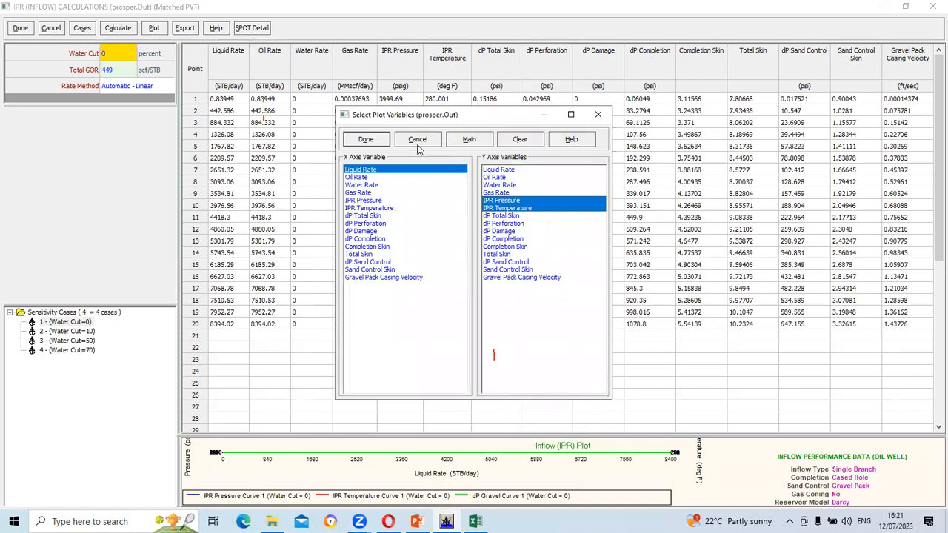
{"action": "left_click", "coordinate": [512, 207]}
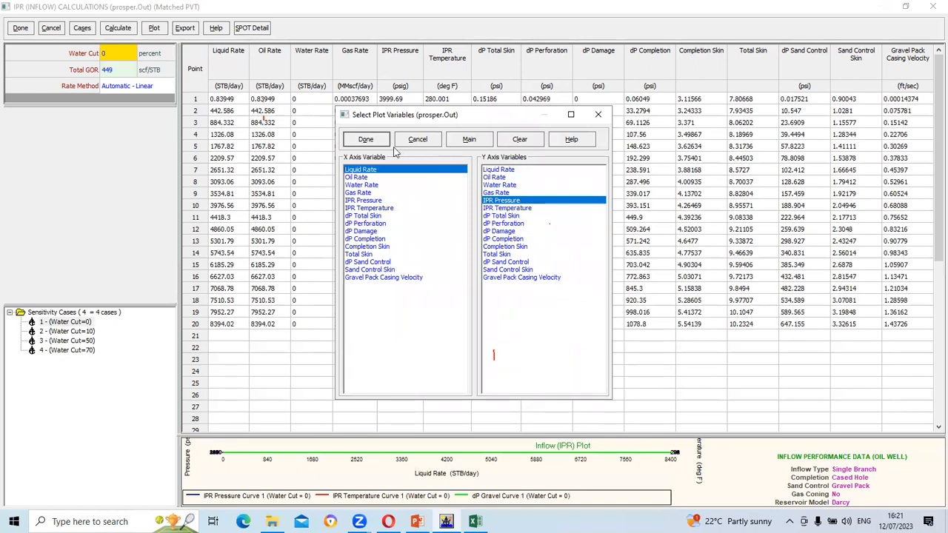
{"action": "left_click", "coordinate": [366, 139]}
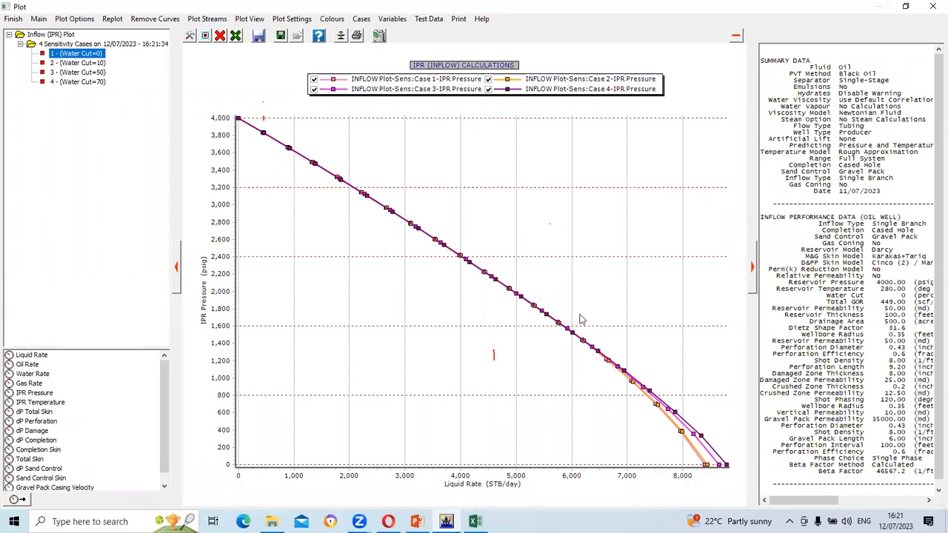
{"action": "mouse_move", "coordinate": [675, 420]}
{"action": "left_click", "coordinate": [930, 6]}
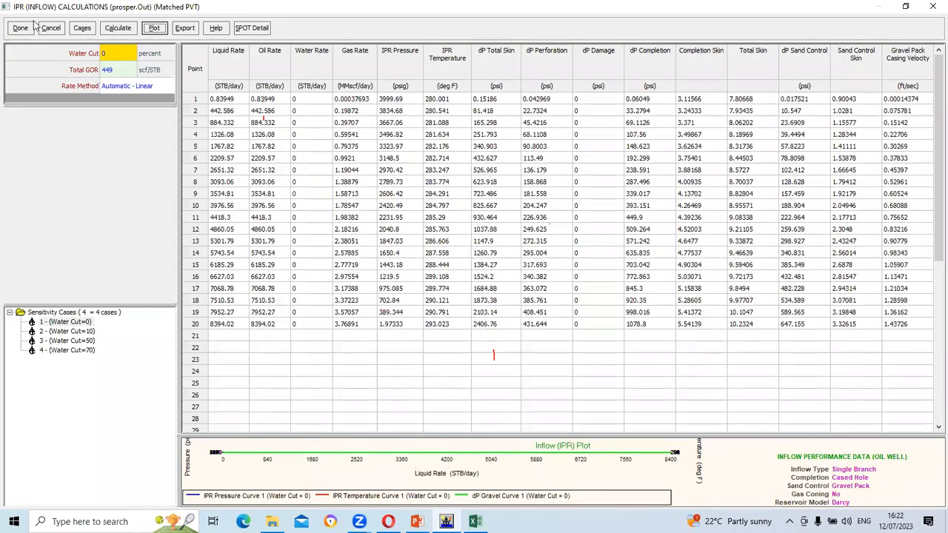
Reopen the sensitivity case setup, clear the Water Cut values and choose Gas Oil Ratio as the first variable
{"action": "left_click", "coordinate": [79, 30]}
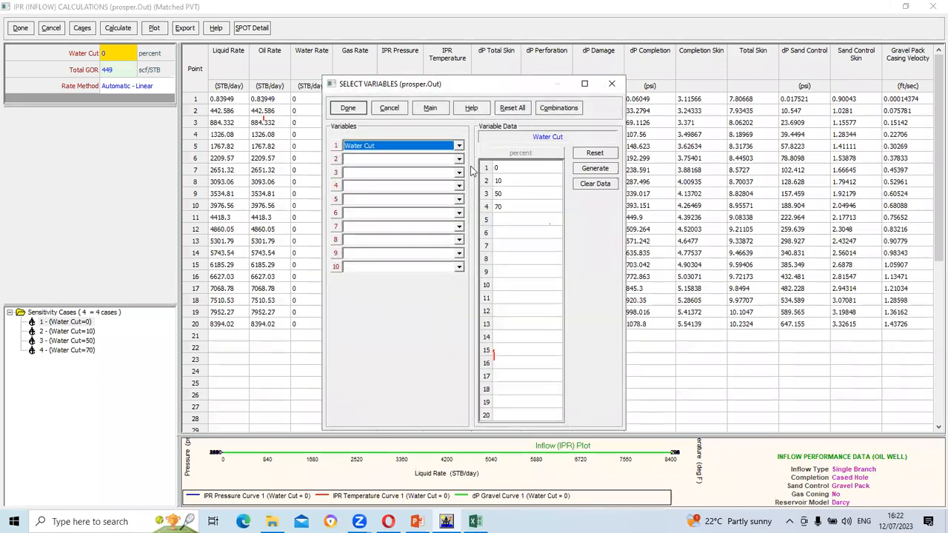
{"action": "left_click", "coordinate": [595, 185]}
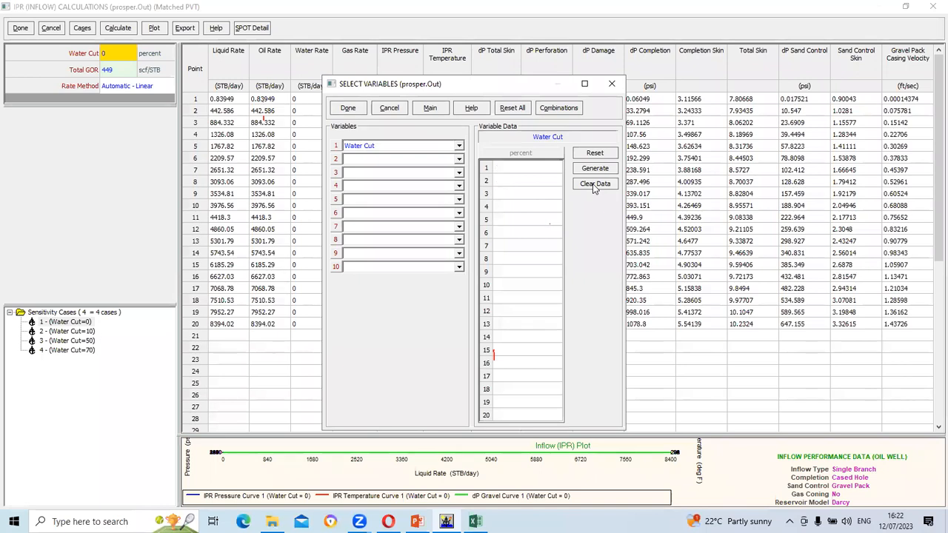
{"action": "left_click", "coordinate": [457, 149]}
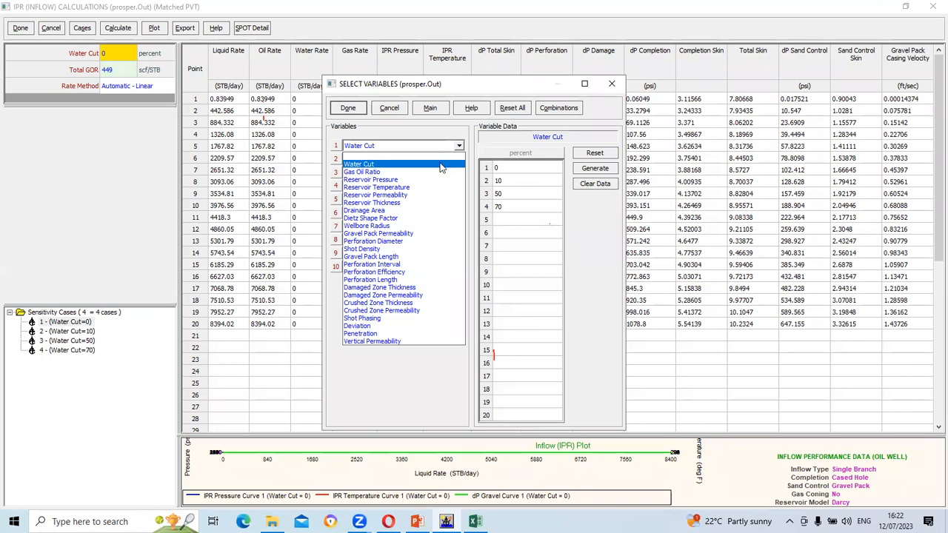
{"action": "left_click", "coordinate": [439, 172]}
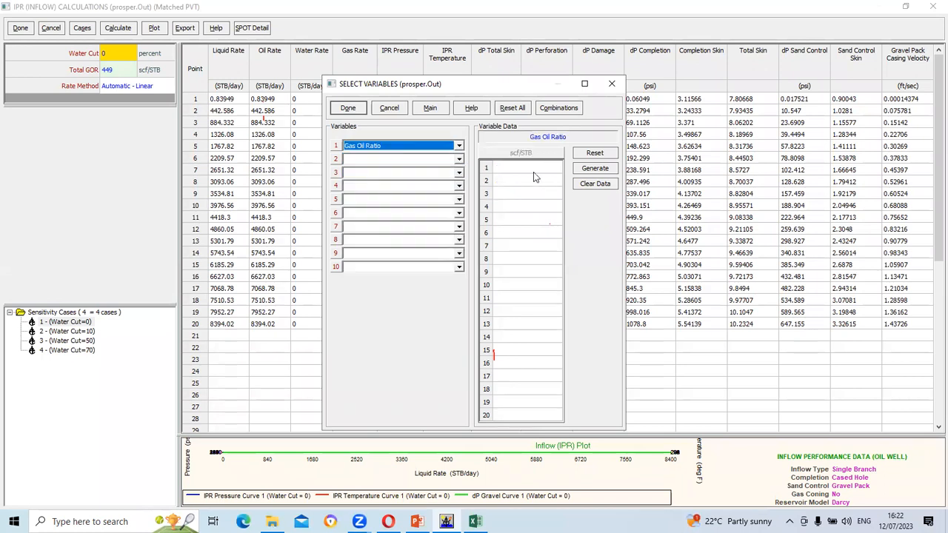
Enter Gas Oil Ratio sensitivity values of 400, 500 and 600 scf/STB and accept the resulting cases
{"action": "left_click", "coordinate": [530, 169]}
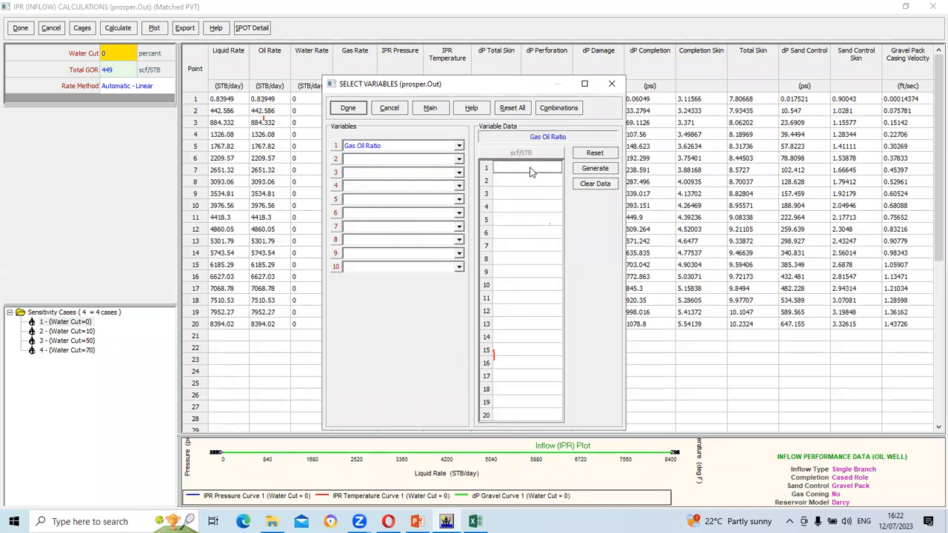
{"action": "type", "text": "400"}
{"action": "key", "text": "Return"}
{"action": "type", "text": "500"}
{"action": "key", "text": "Return"}
{"action": "type", "text": "600"}
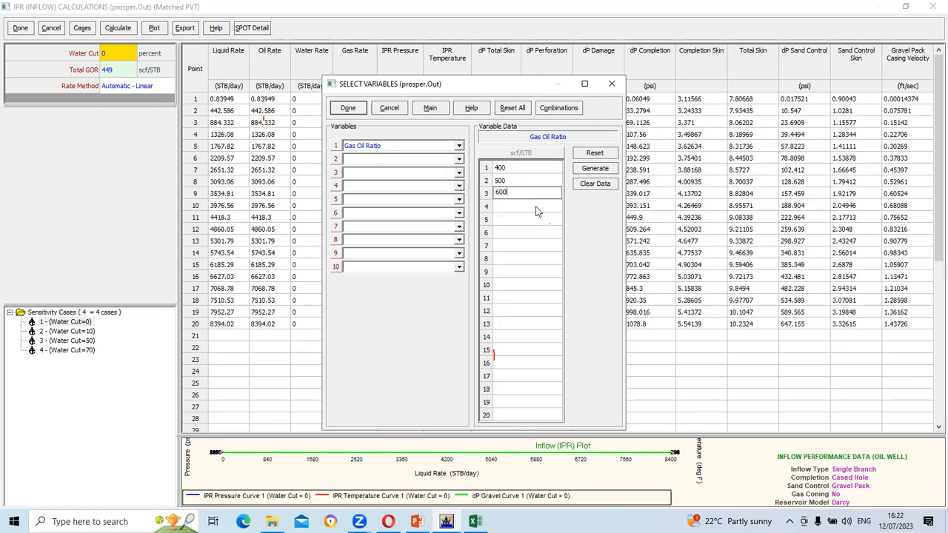
{"action": "left_click", "coordinate": [348, 108]}
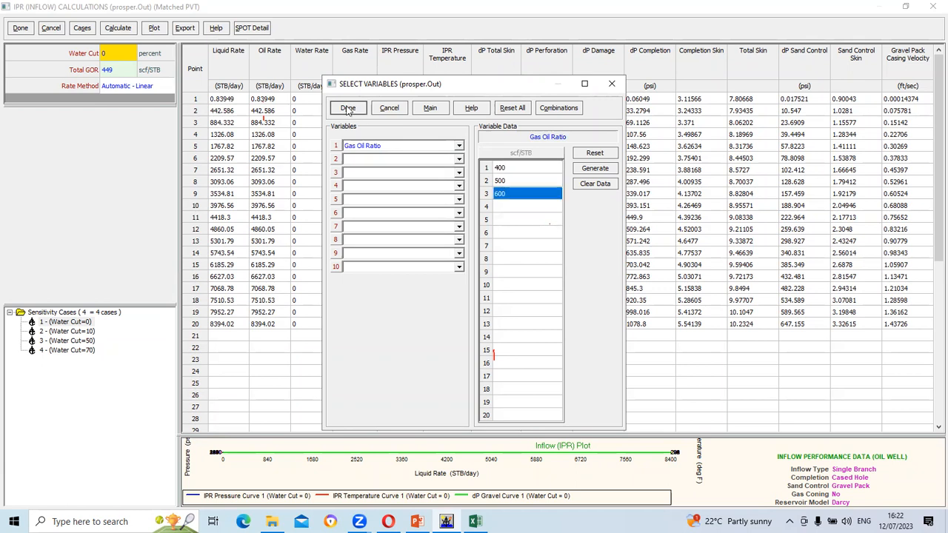
{"action": "left_click", "coordinate": [348, 108]}
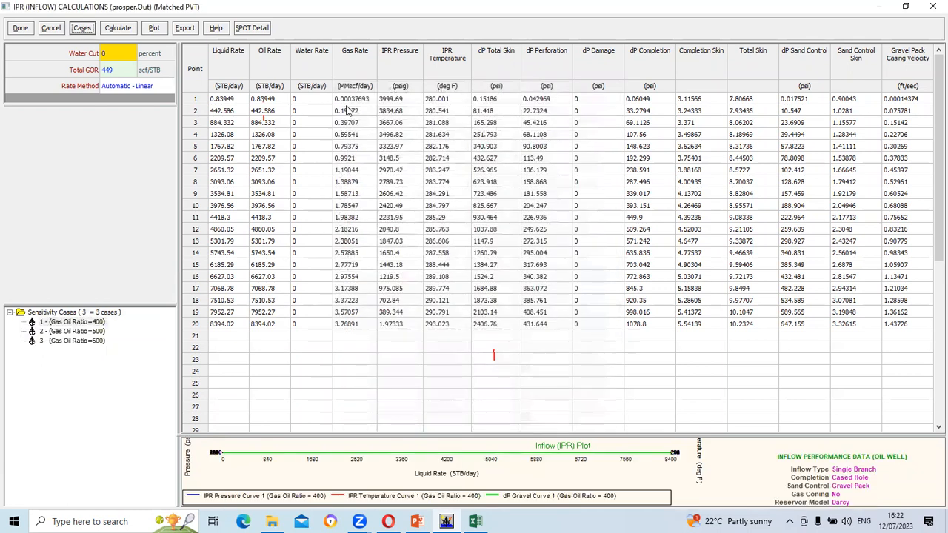
Calculate the Gas Oil Ratio sensitivity cases with the calculating data shown
{"action": "left_click", "coordinate": [120, 28]}
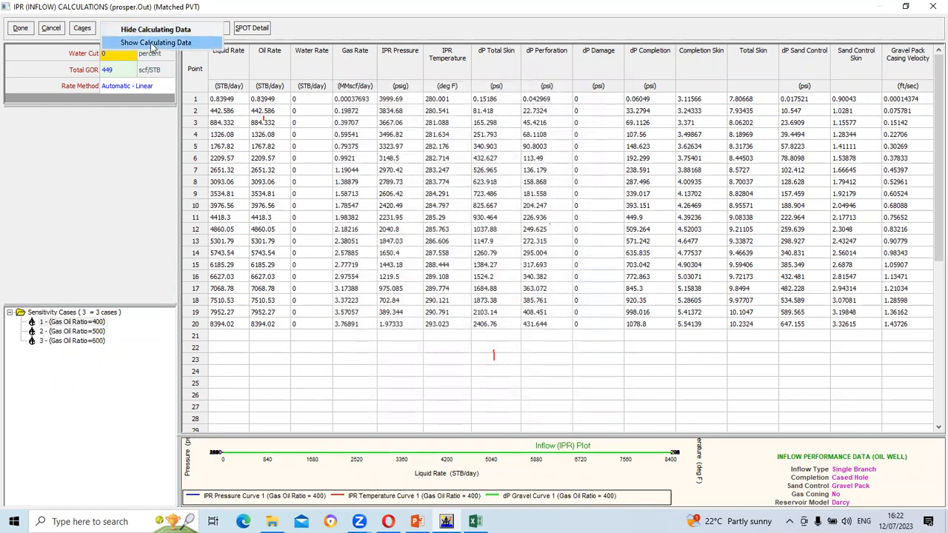
{"action": "left_click", "coordinate": [153, 43]}
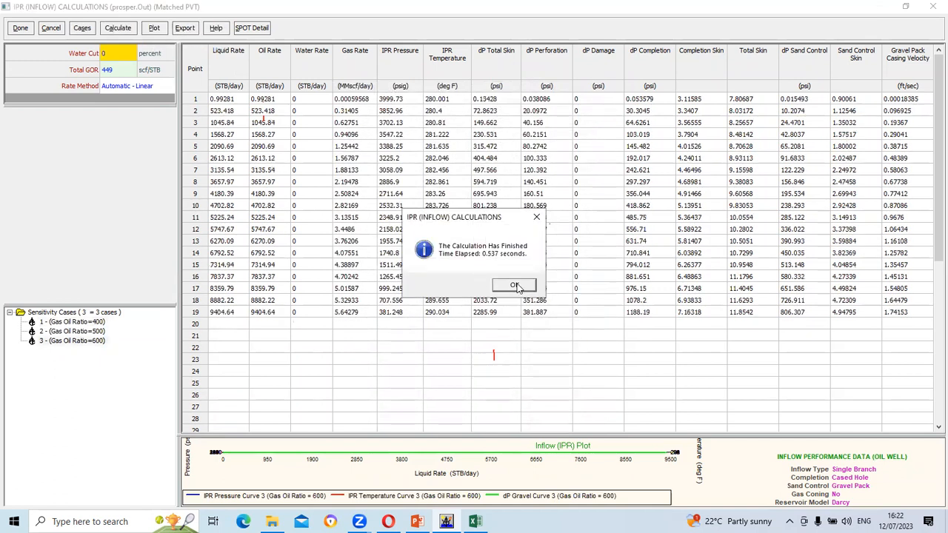
{"action": "left_click", "coordinate": [516, 285]}
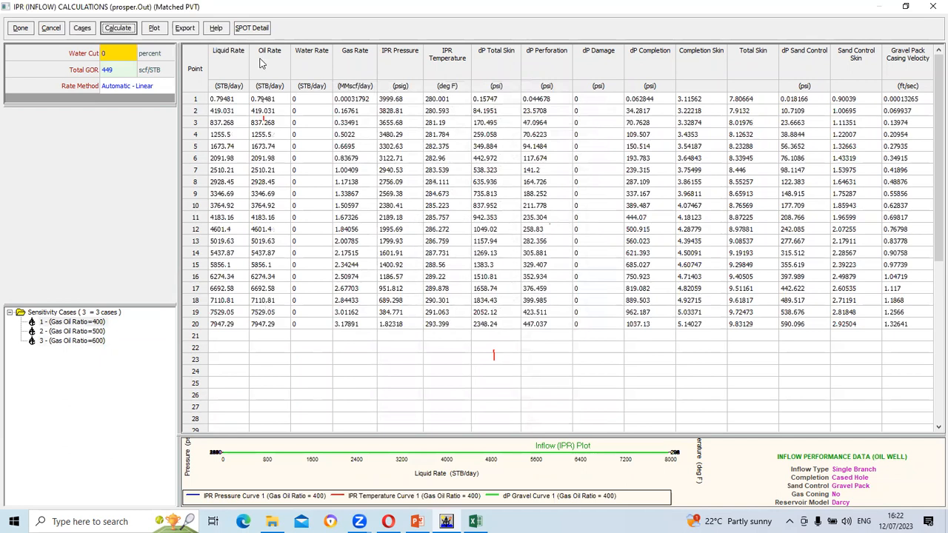
Plot IPR Pressure against Liquid Rate for all Gas Oil Ratio cases, compare the curves and close the plot
{"action": "left_click", "coordinate": [156, 29]}
{"action": "left_click", "coordinate": [181, 31]}
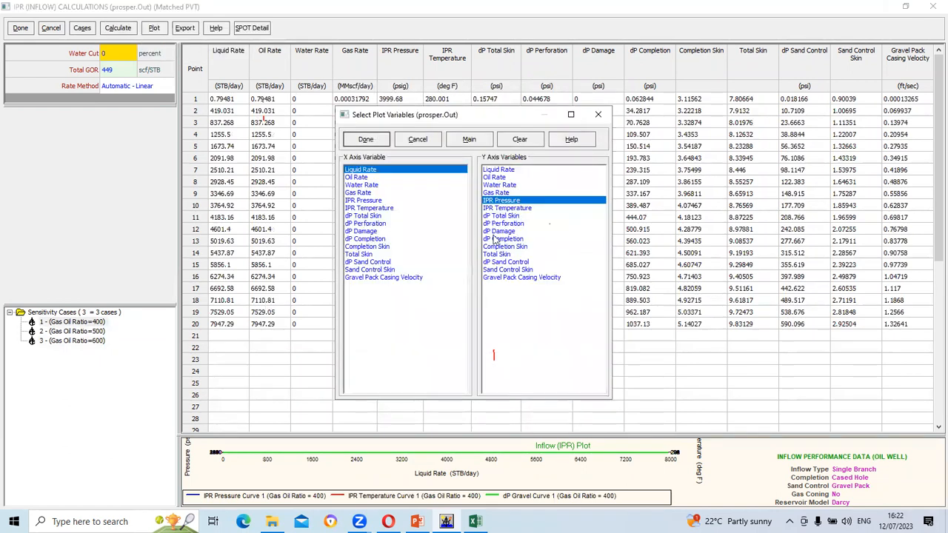
{"action": "left_click", "coordinate": [366, 141]}
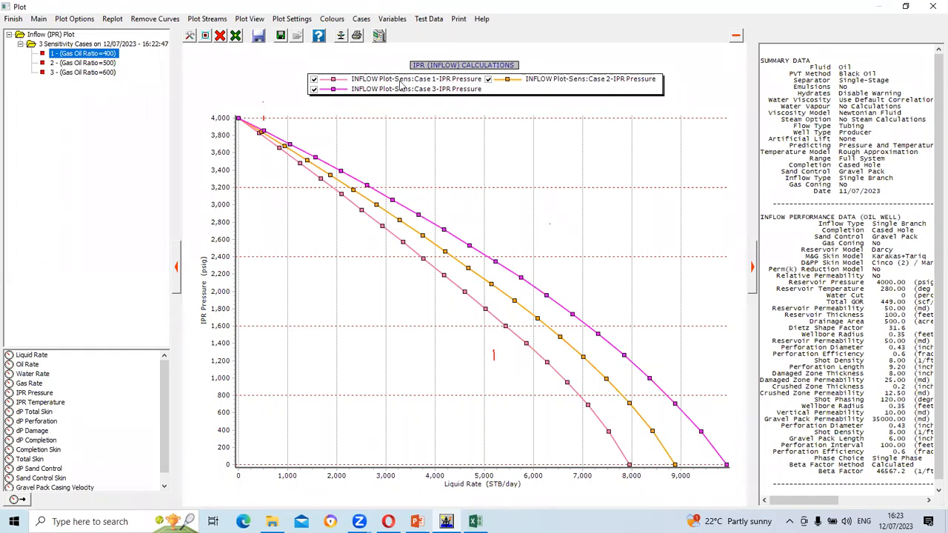
{"action": "left_click", "coordinate": [932, 6]}
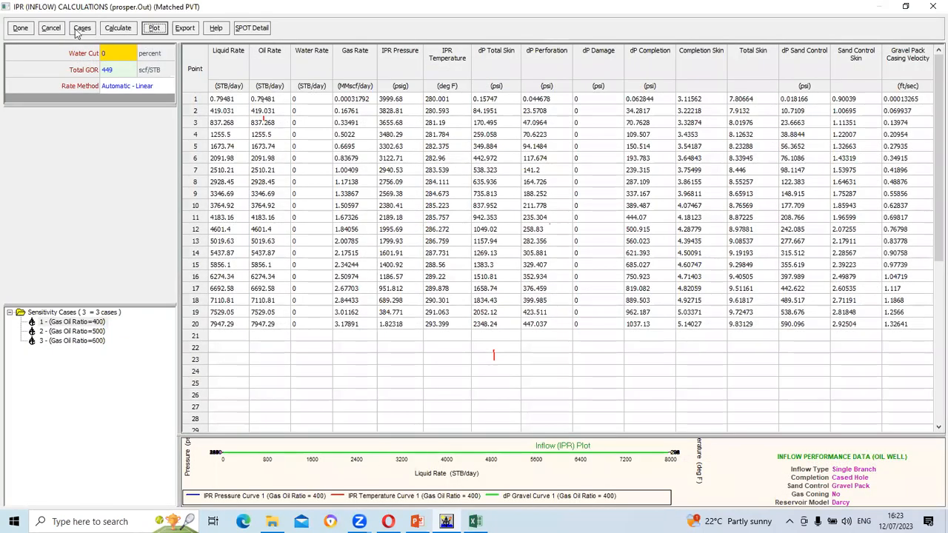
Reopen the sensitivity case setup, clear the Gas Oil Ratio values and choose Gravel Pack Permeability as the first variable
{"action": "left_click", "coordinate": [77, 29]}
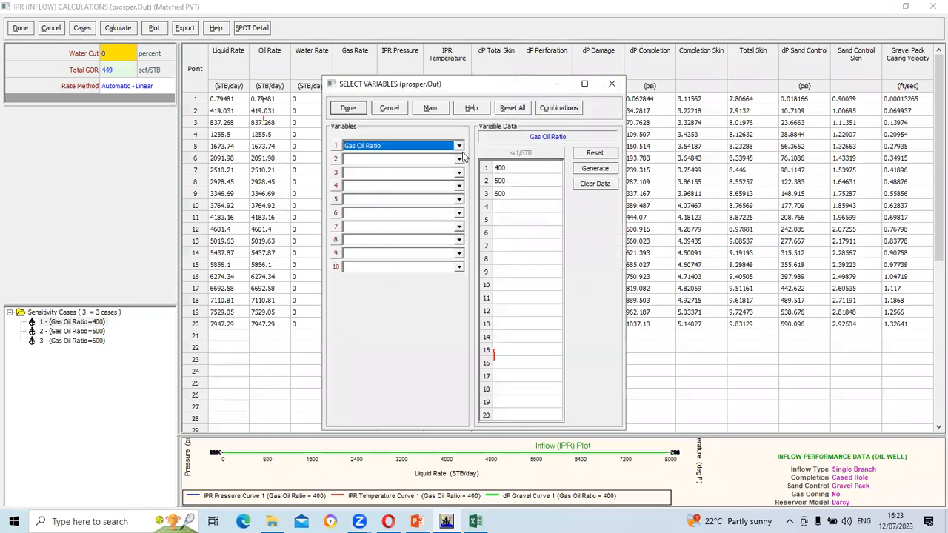
{"action": "left_click", "coordinate": [603, 185]}
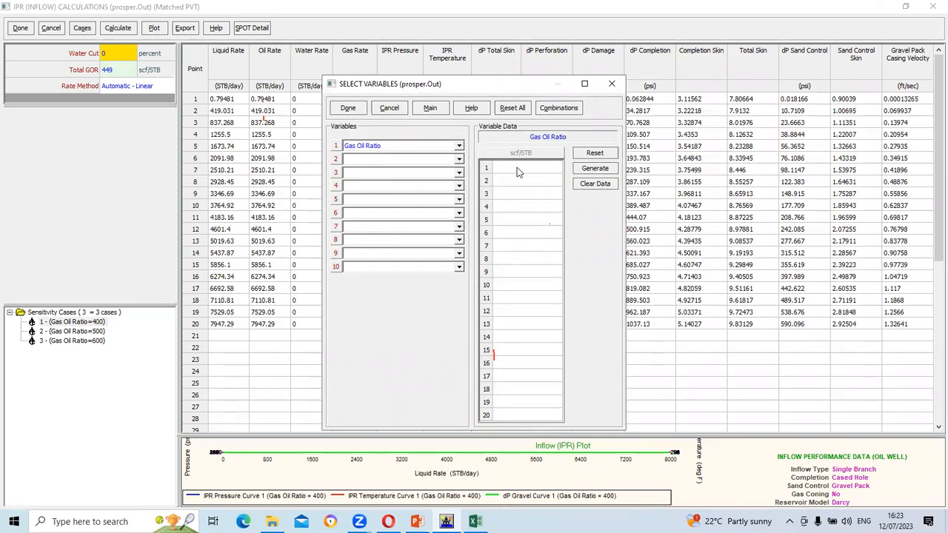
{"action": "left_click", "coordinate": [459, 146]}
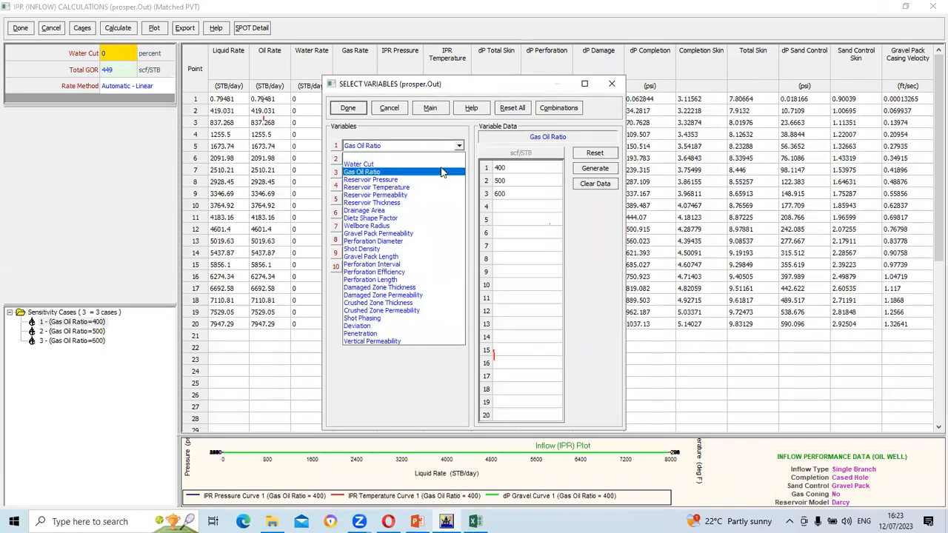
{"action": "left_click", "coordinate": [388, 235]}
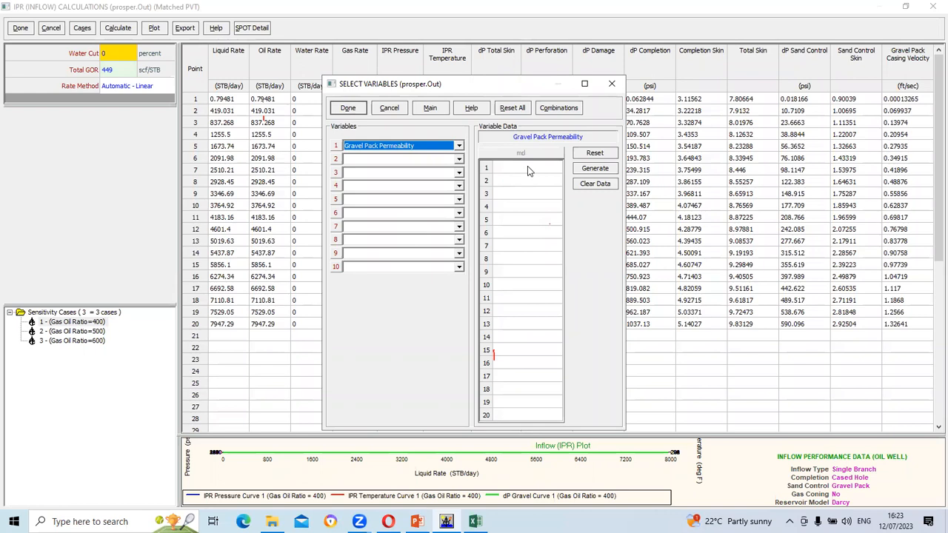
Enter Gravel Pack Permeability values of 30000, 35000, 40000 and 70000 md and accept the resulting cases
{"action": "left_click", "coordinate": [528, 169]}
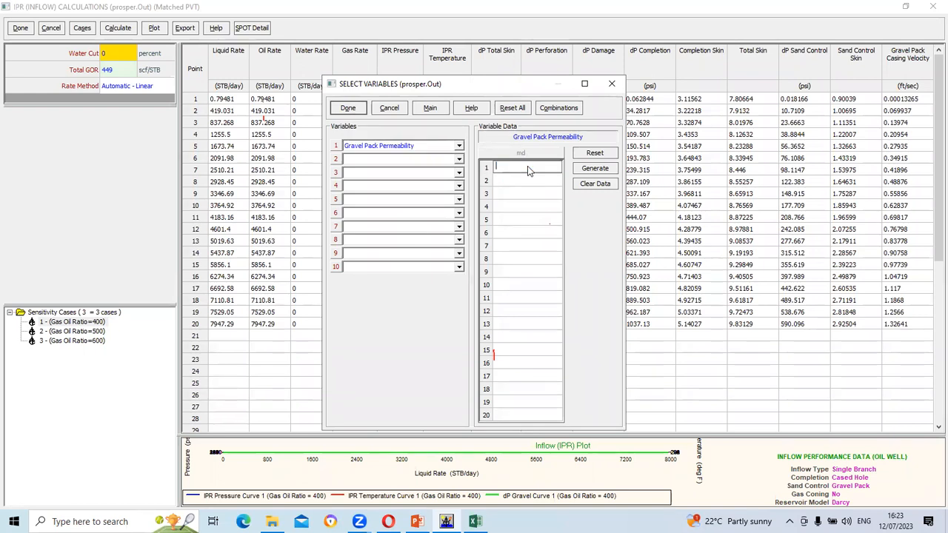
{"action": "type", "text": "30000"}
{"action": "left_click", "coordinate": [530, 181]}
{"action": "type", "text": "35000"}
{"action": "left_click", "coordinate": [529, 194]}
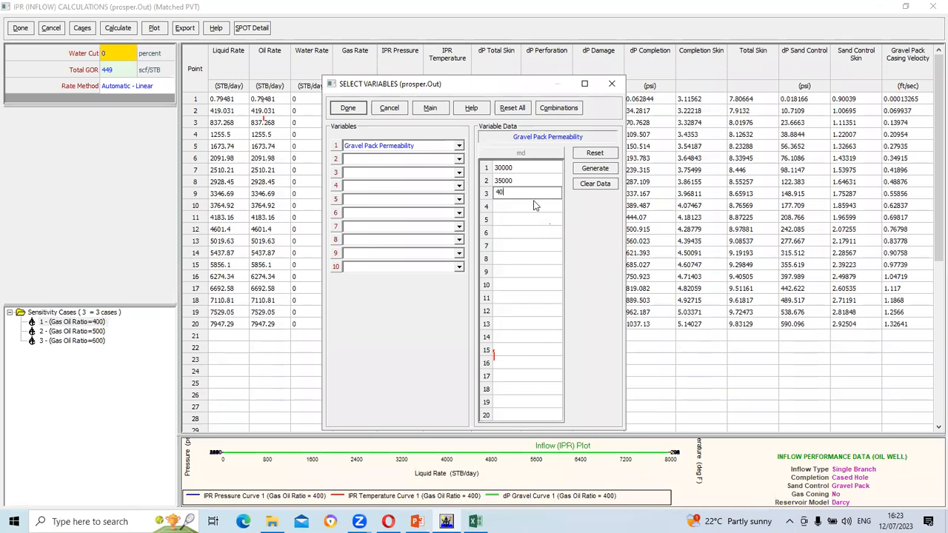
{"action": "left_click", "coordinate": [520, 207]}
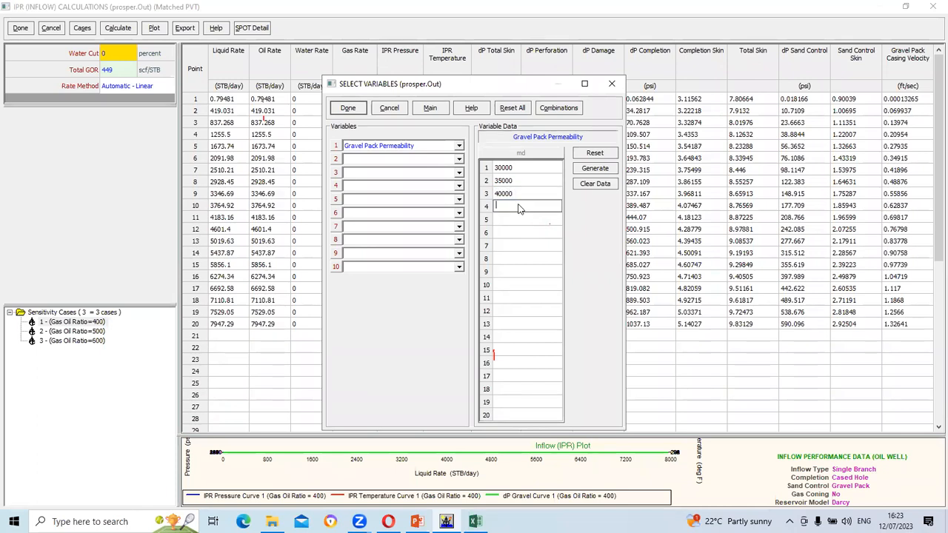
{"action": "type", "text": "70000"}
{"action": "left_click", "coordinate": [352, 109]}
{"action": "left_click", "coordinate": [348, 108]}
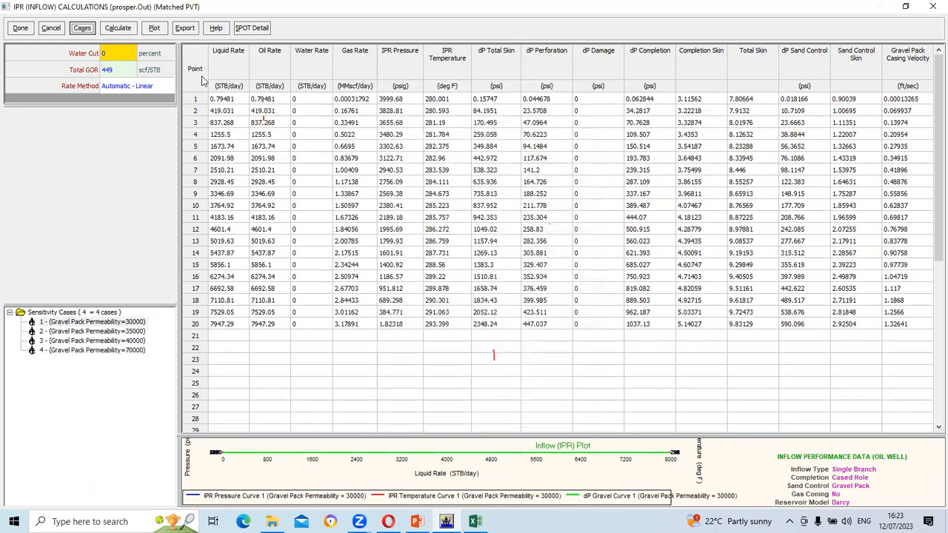
Calculate the Gravel Pack Permeability sensitivity cases
{"action": "left_click", "coordinate": [119, 28]}
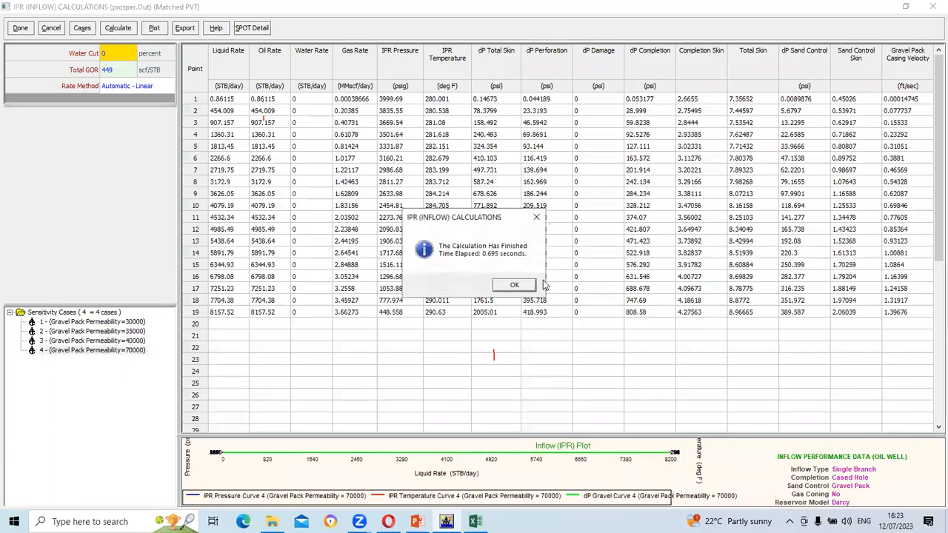
{"action": "left_click", "coordinate": [523, 288]}
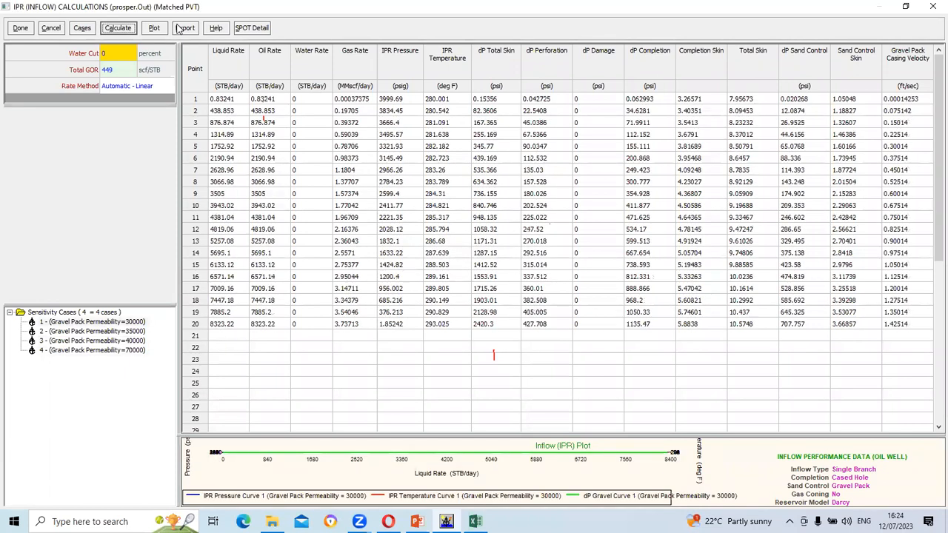
Plot IPR Pressure against Liquid Rate for all Gravel Pack Permeability cases, and exit the plot and the sensitivity calculation
{"action": "left_click", "coordinate": [154, 28]}
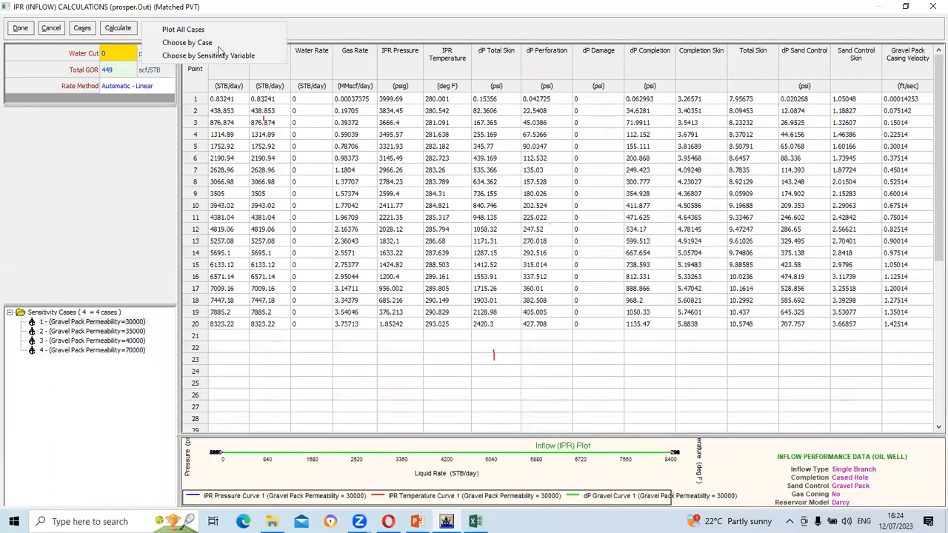
{"action": "left_click", "coordinate": [228, 31]}
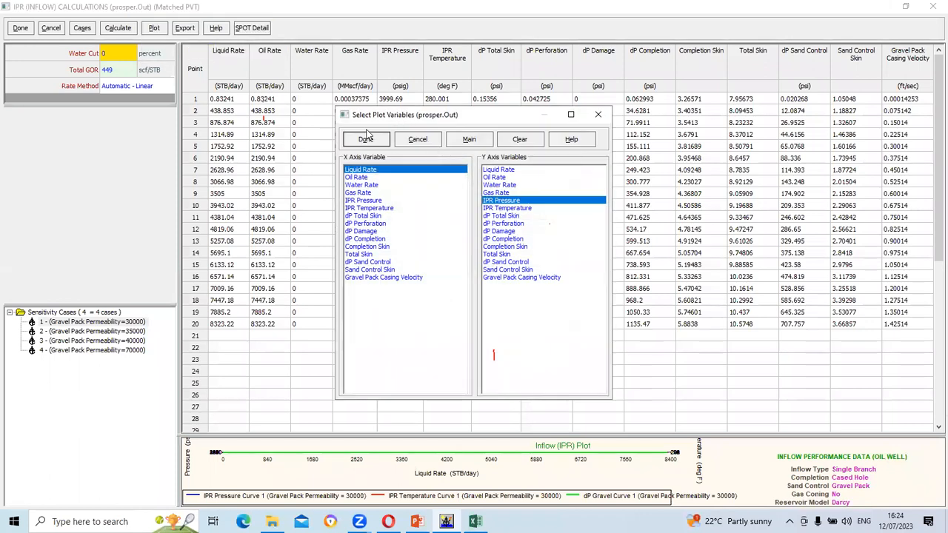
{"action": "left_click", "coordinate": [365, 138]}
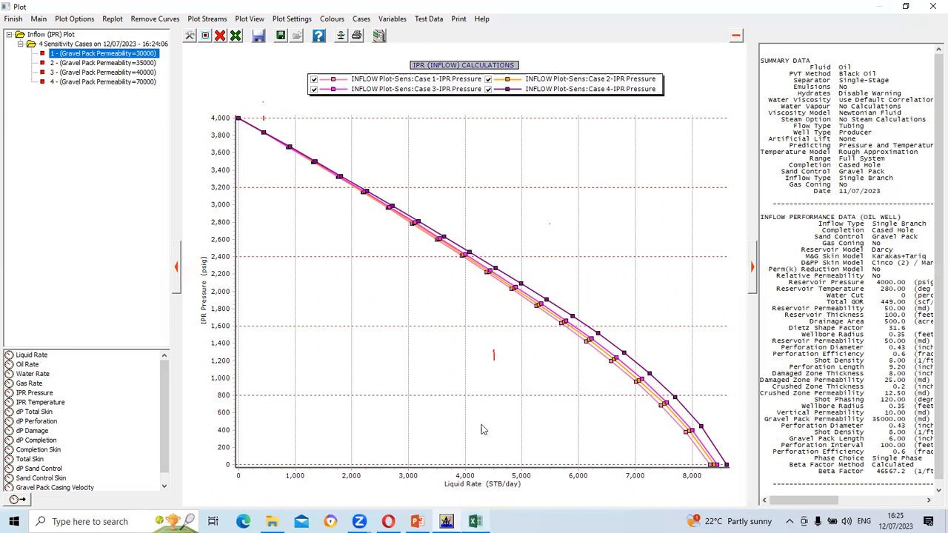
{"action": "left_click", "coordinate": [931, 7]}
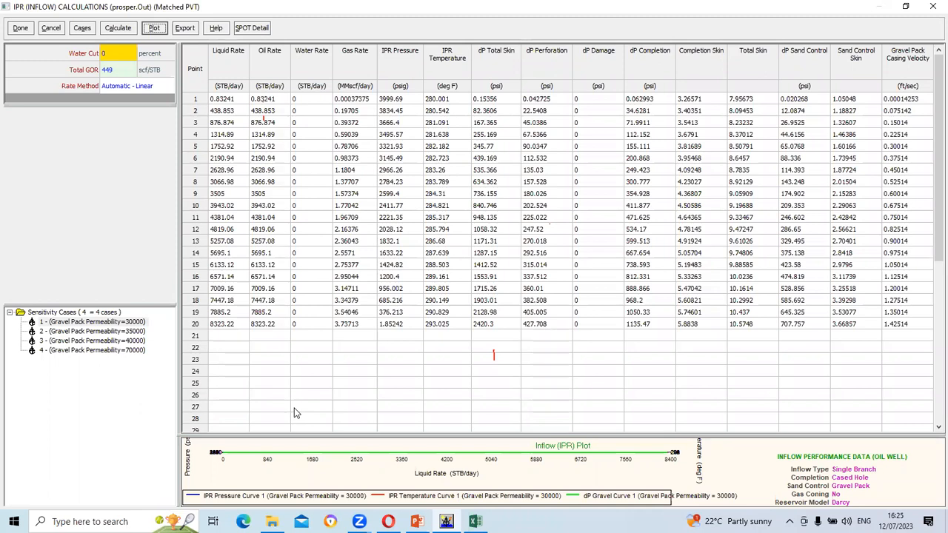
{"action": "left_click", "coordinate": [20, 27]}
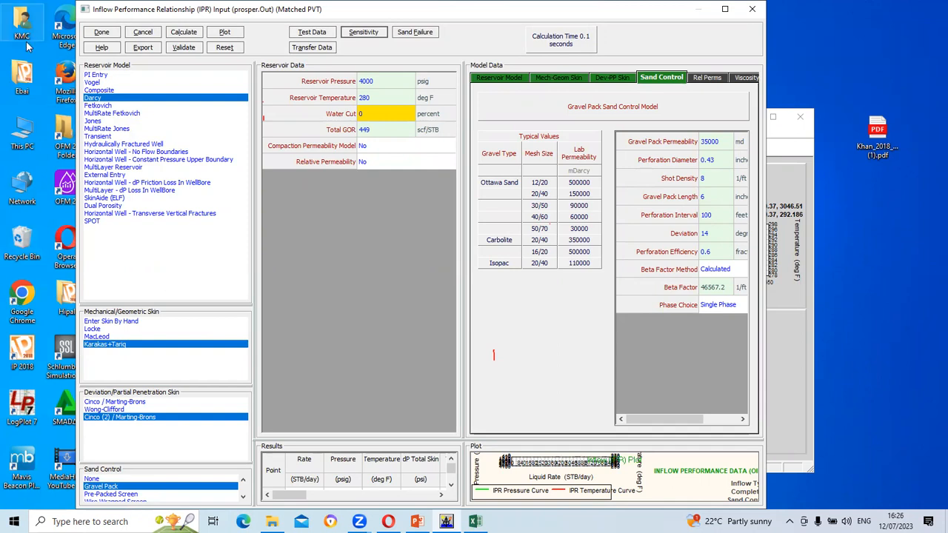
Accept the IPR input, check and accept the equipment data, and open the system (inflow + outflow) sensitivity analysis
{"action": "left_click", "coordinate": [101, 35]}
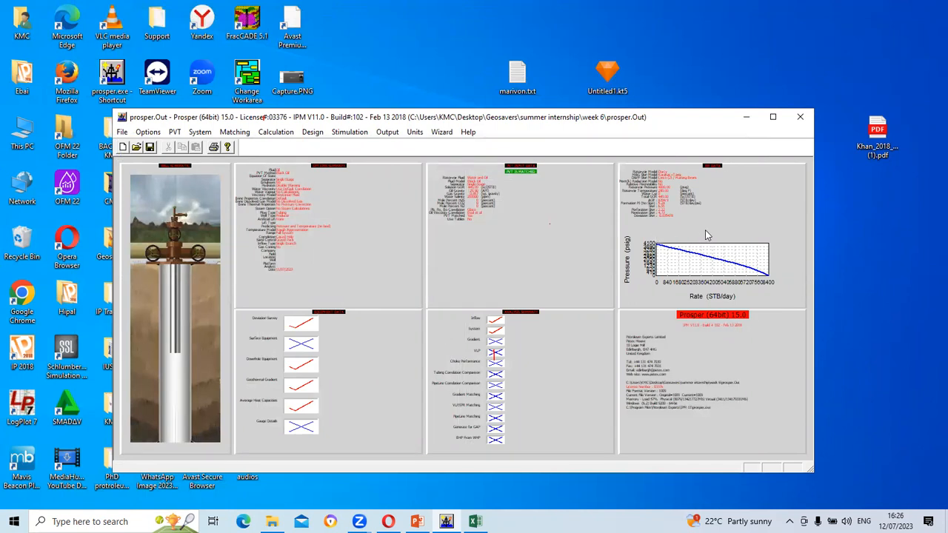
{"action": "left_click", "coordinate": [357, 377]}
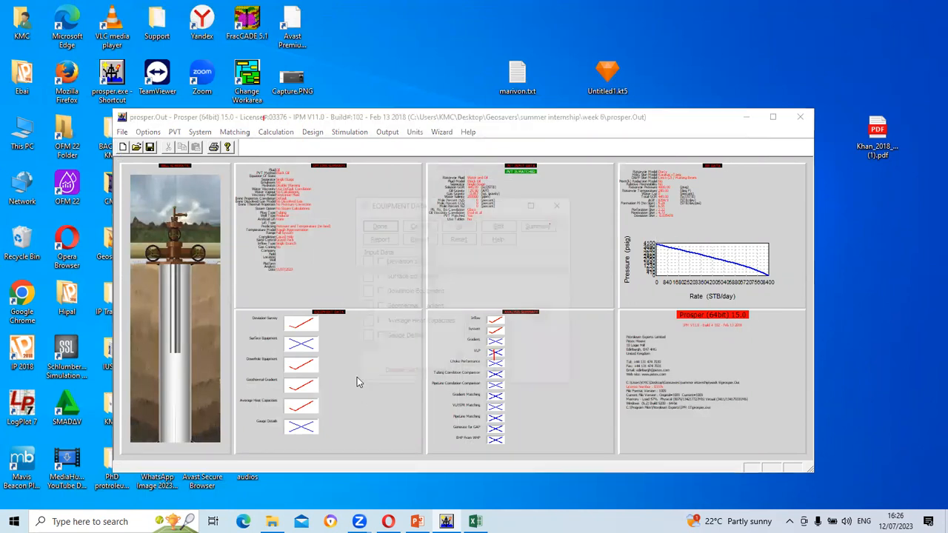
{"action": "left_click", "coordinate": [370, 224]}
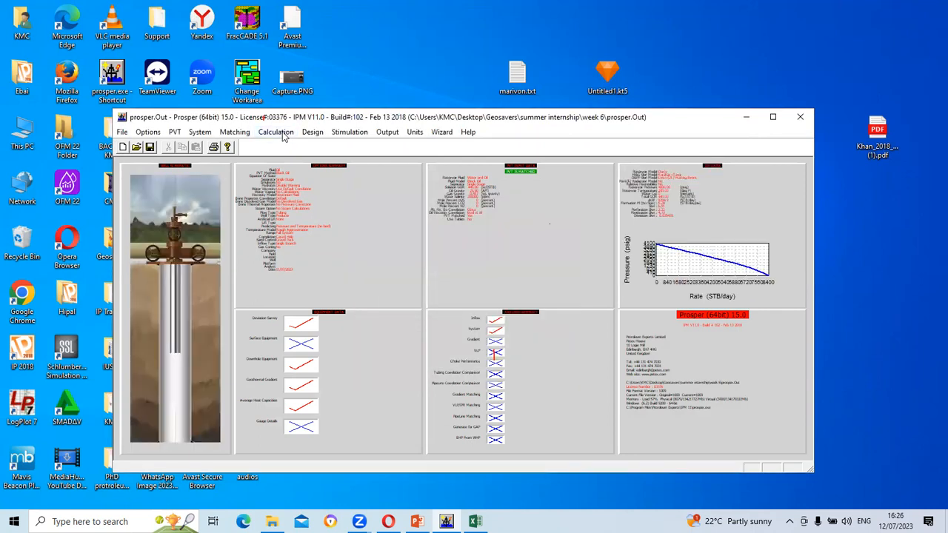
{"action": "left_click", "coordinate": [282, 135]}
{"action": "left_click", "coordinate": [300, 158]}
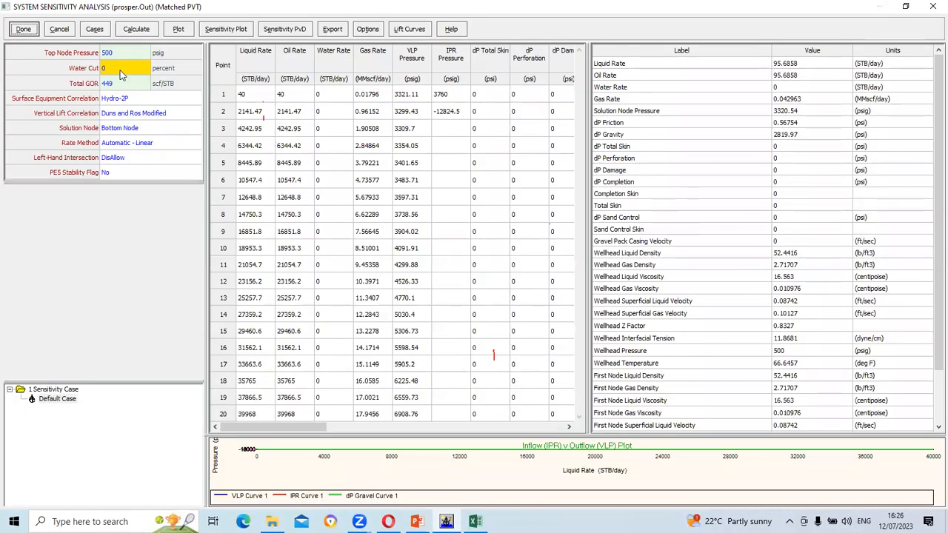
Calculate the system analysis for the default case with the calculating data shown
{"action": "left_click", "coordinate": [137, 29]}
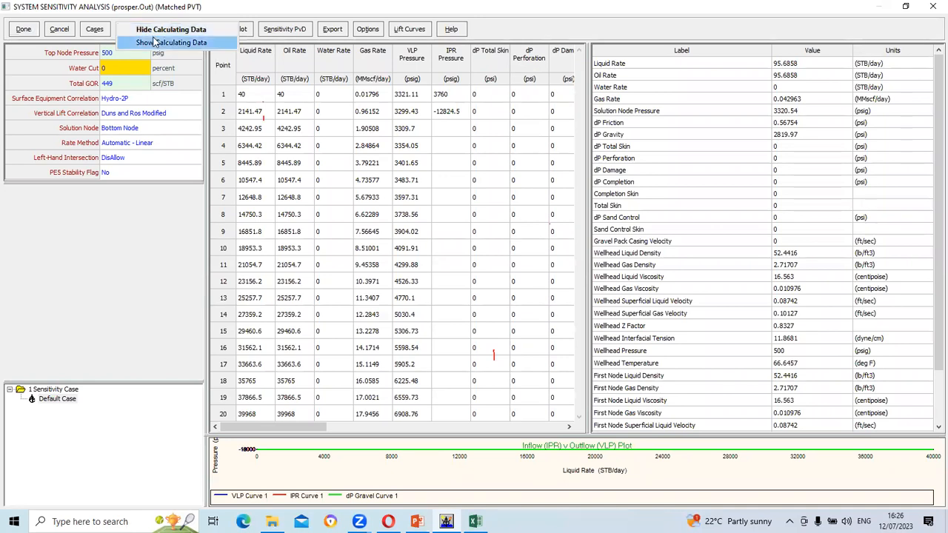
{"action": "left_click", "coordinate": [154, 42]}
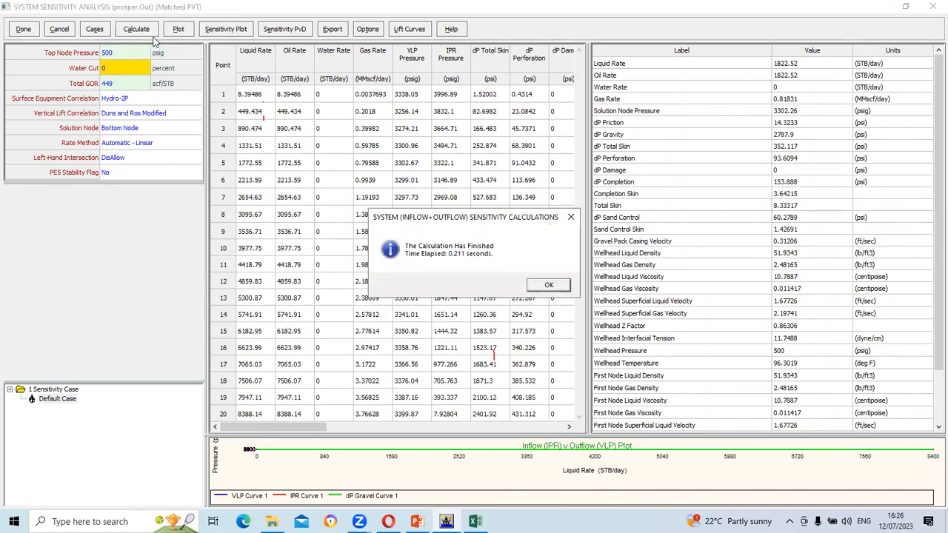
{"action": "left_click", "coordinate": [534, 285]}
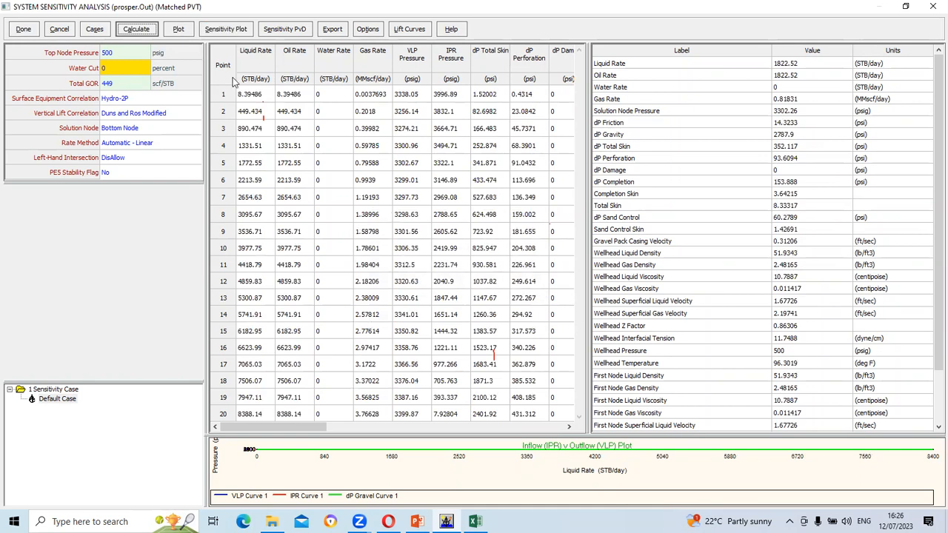
Create the system plot with VLP Pressure and IPR Pressure against Liquid Rate
{"action": "left_click", "coordinate": [218, 30]}
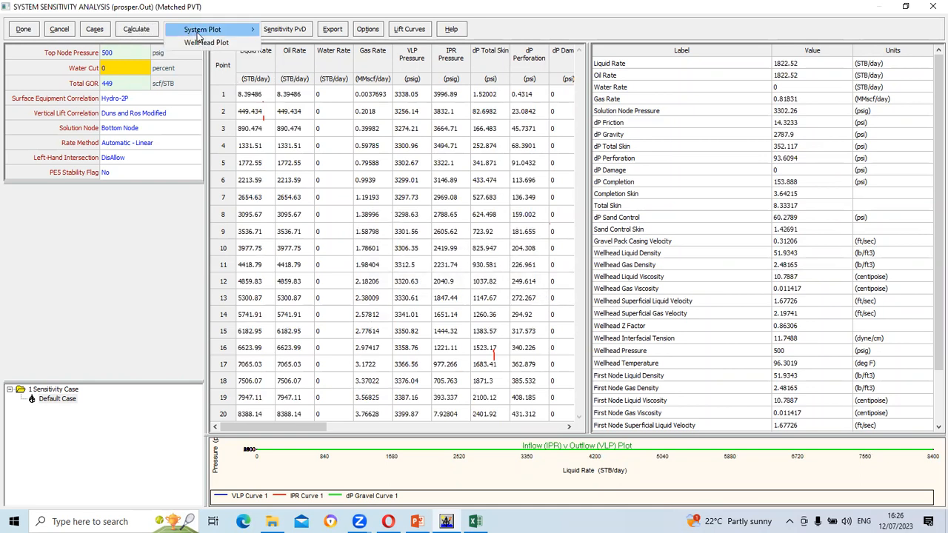
{"action": "mouse_move", "coordinate": [289, 35]}
{"action": "left_click", "coordinate": [355, 30]}
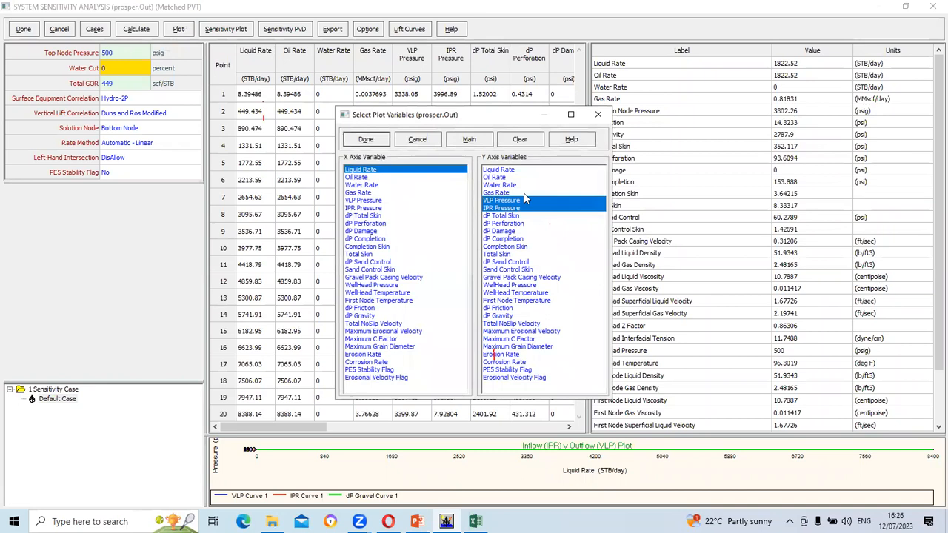
{"action": "left_click", "coordinate": [361, 141]}
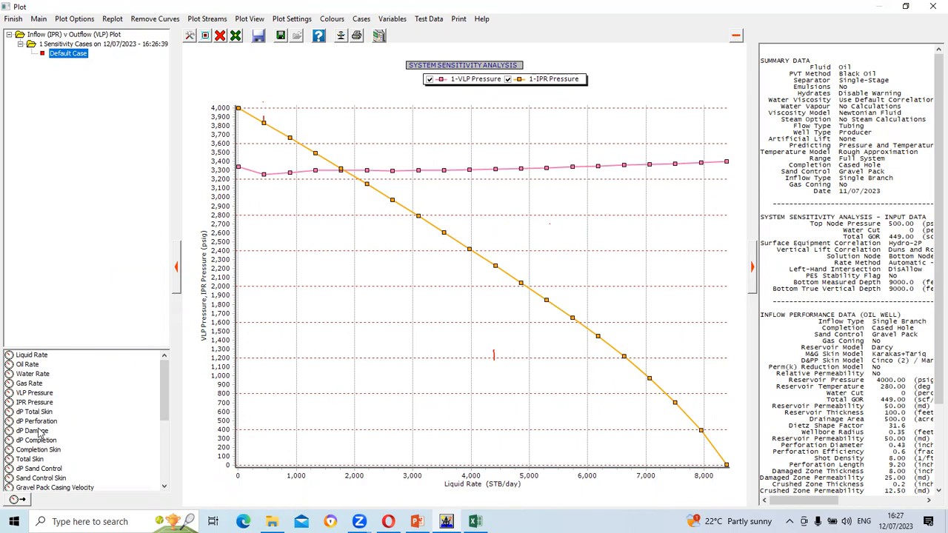
Add the dP Total Skin curve to the inflow and outflow plot
{"action": "left_click", "coordinate": [32, 356]}
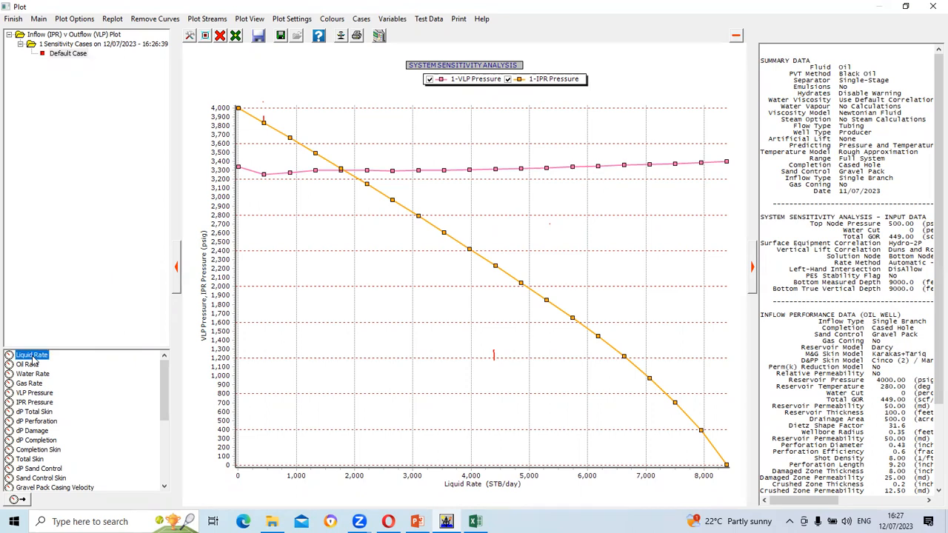
{"action": "mouse_move", "coordinate": [341, 175]}
{"action": "left_click", "coordinate": [35, 412]}
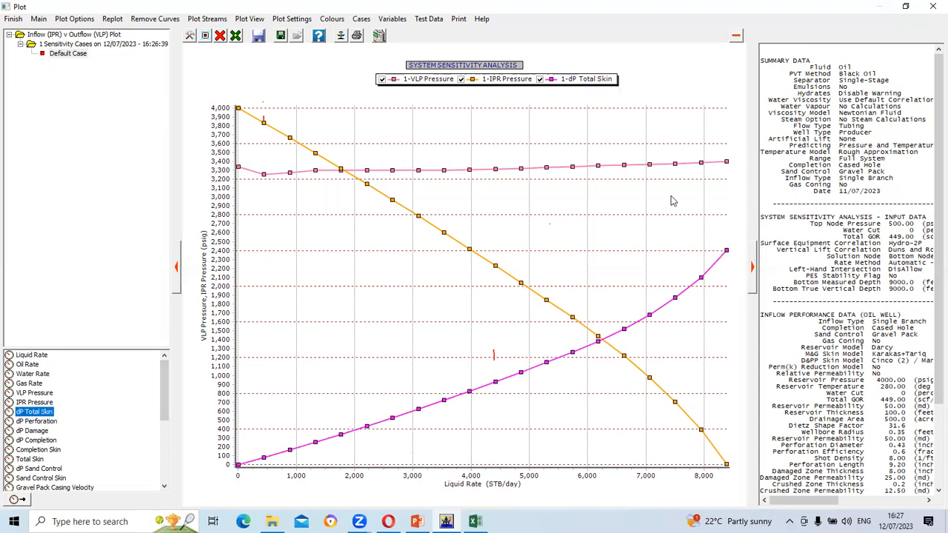
Compare the plot with the dP Total Skin and IPR Pressure curves hidden and shown, leave dP Total Skin hidden, and close the plot
{"action": "left_click", "coordinate": [569, 84]}
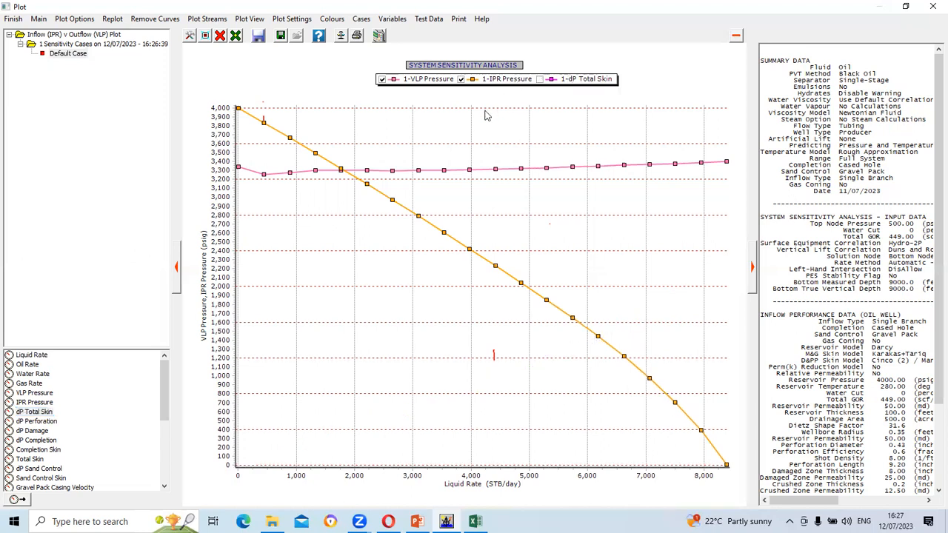
{"action": "left_click", "coordinate": [539, 79]}
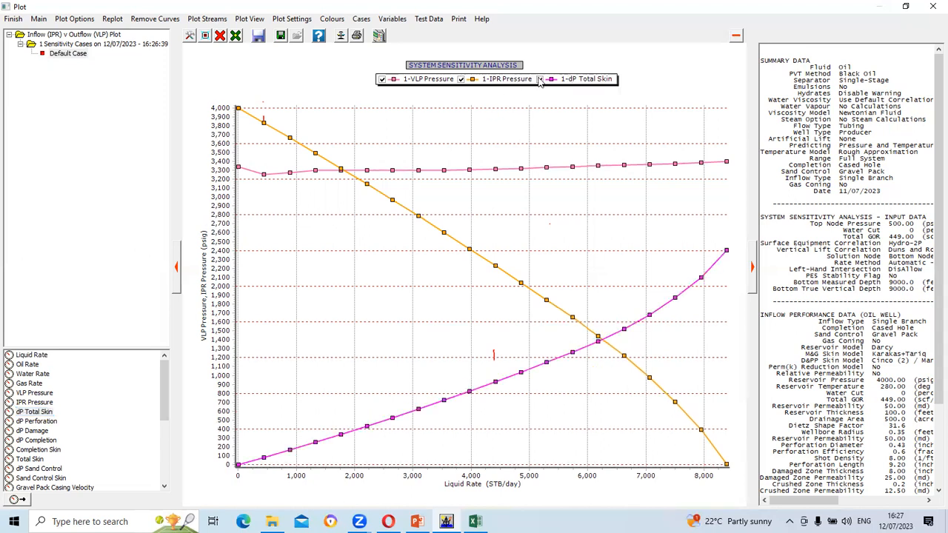
{"action": "left_click", "coordinate": [540, 79]}
{"action": "left_click", "coordinate": [540, 79]}
{"action": "left_click", "coordinate": [461, 79]}
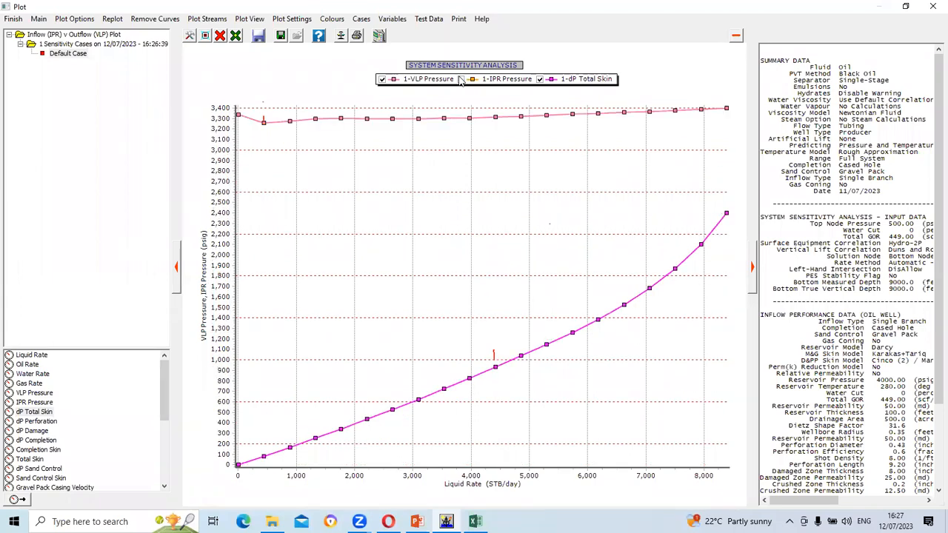
{"action": "left_click", "coordinate": [460, 79]}
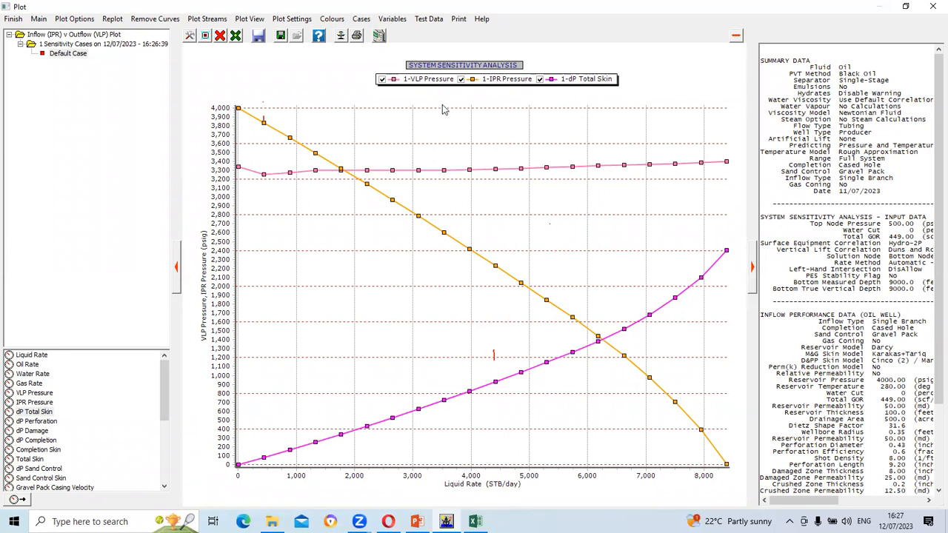
{"action": "left_click", "coordinate": [541, 79]}
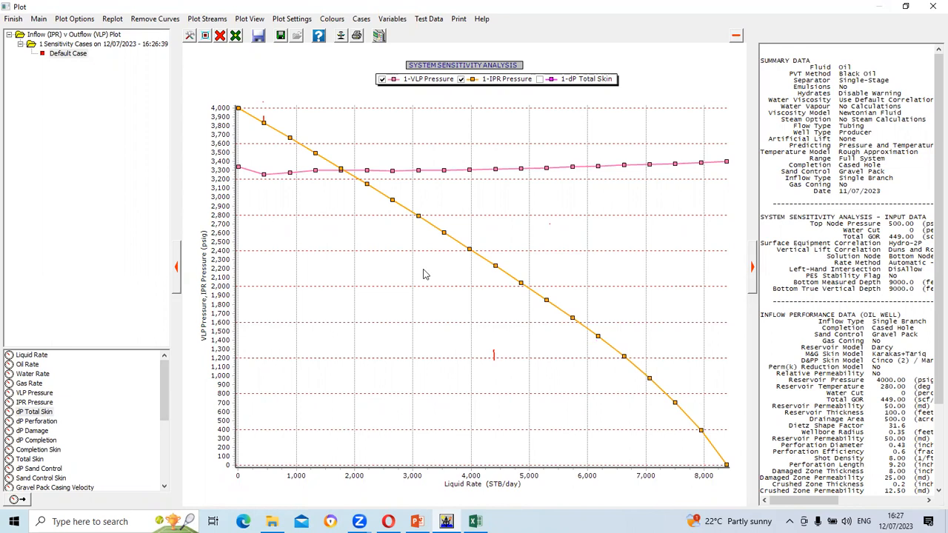
{"action": "left_click", "coordinate": [931, 6]}
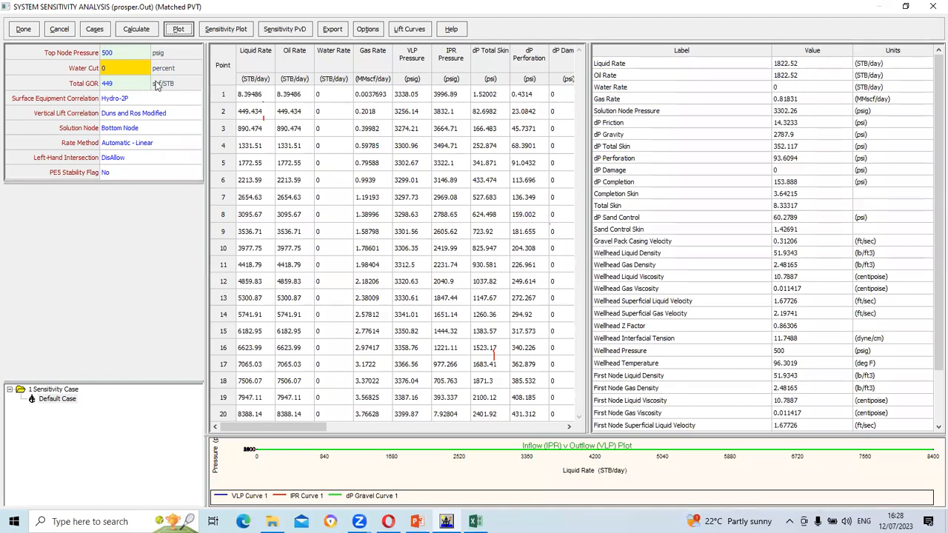
Set the Water Cut to 10 percent and recalculate the system analysis with the calculating data shown
{"action": "left_click", "coordinate": [118, 69]}
{"action": "key", "text": "BackSpace"}
{"action": "type", "text": "1"}
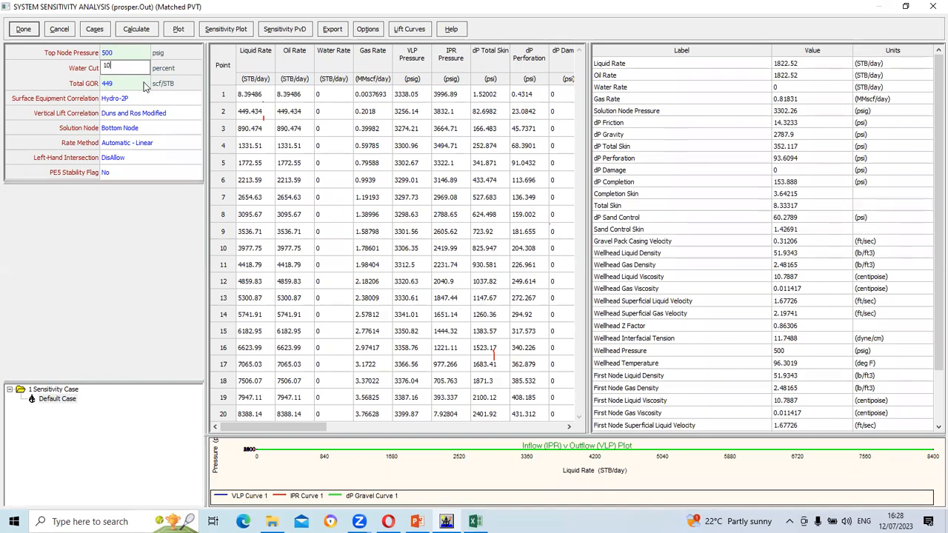
{"action": "left_click", "coordinate": [140, 31]}
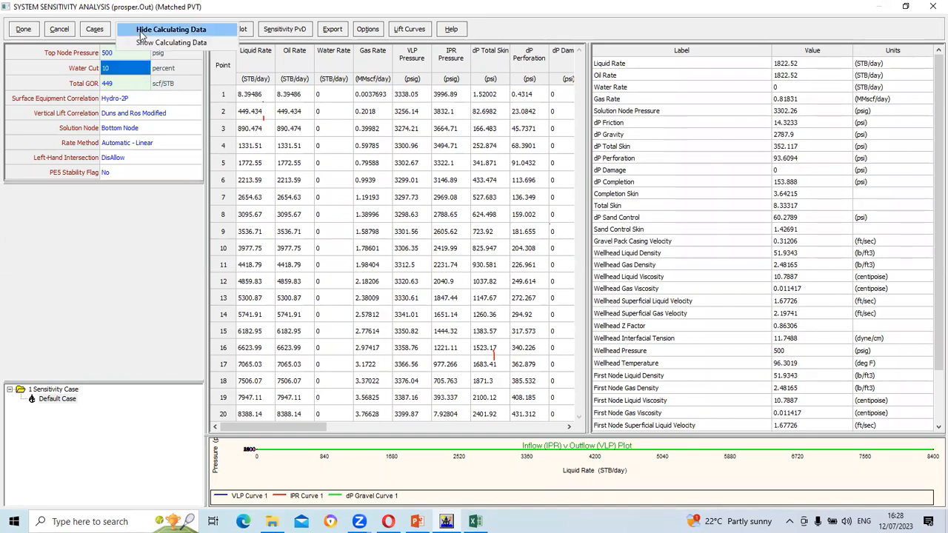
{"action": "left_click", "coordinate": [154, 45]}
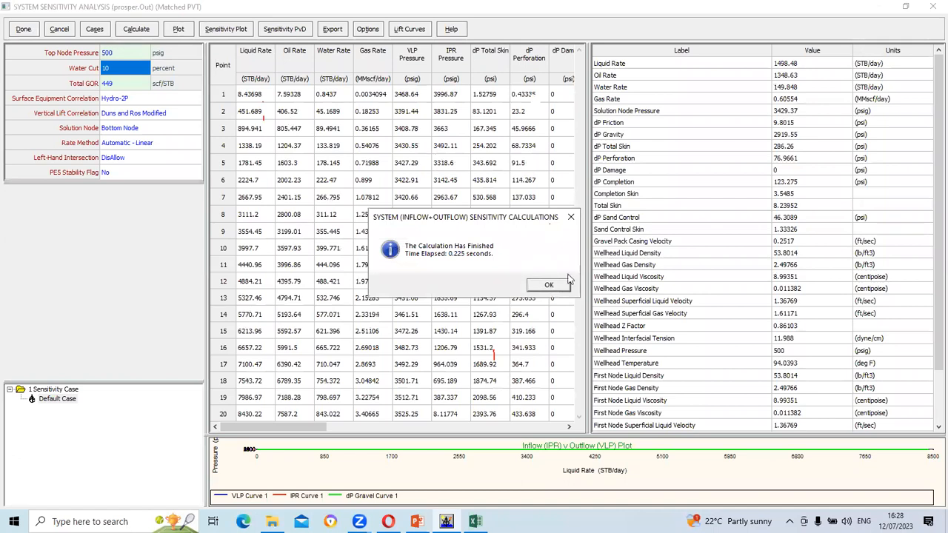
{"action": "key", "text": "Return"}
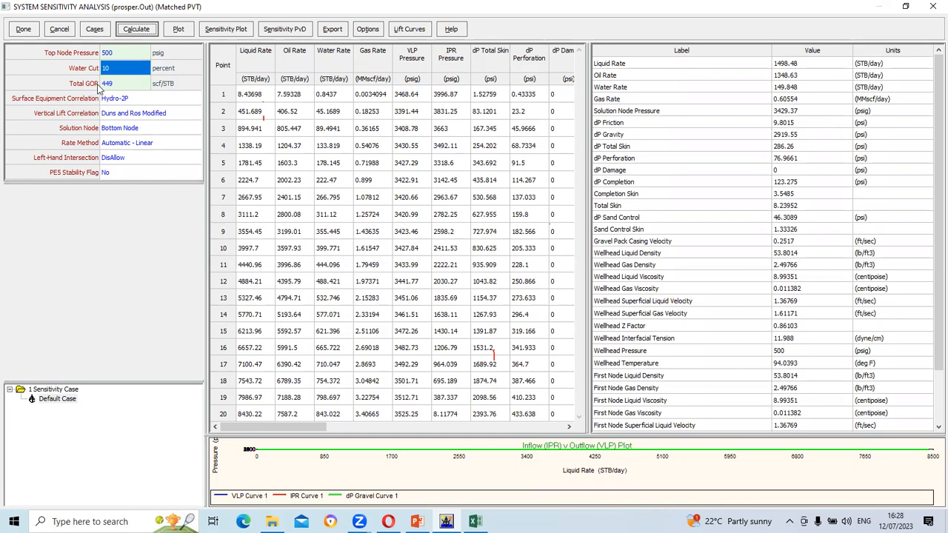
Try to open the sensitivity plot, and examine the sensitivity pressure versus depth results and their solids data options
{"action": "left_click", "coordinate": [136, 29]}
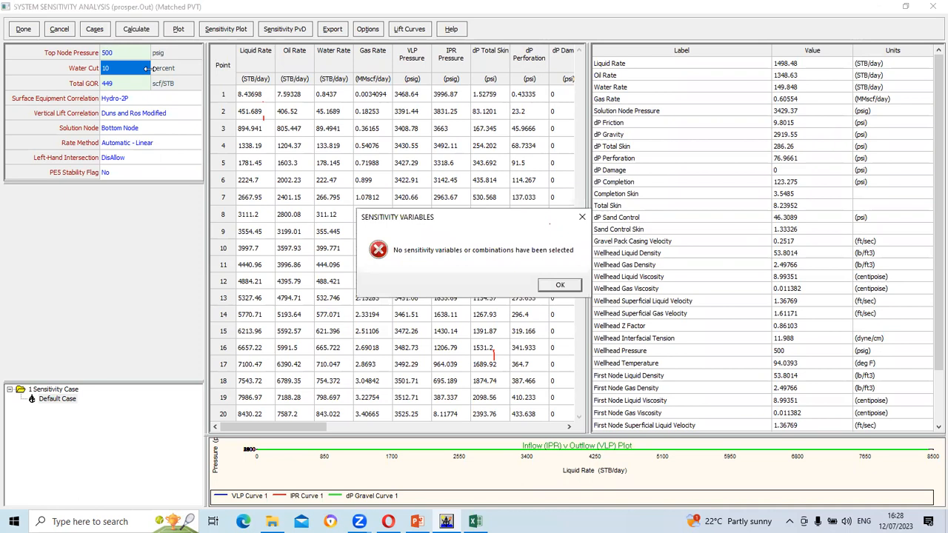
{"action": "left_click", "coordinate": [582, 217]}
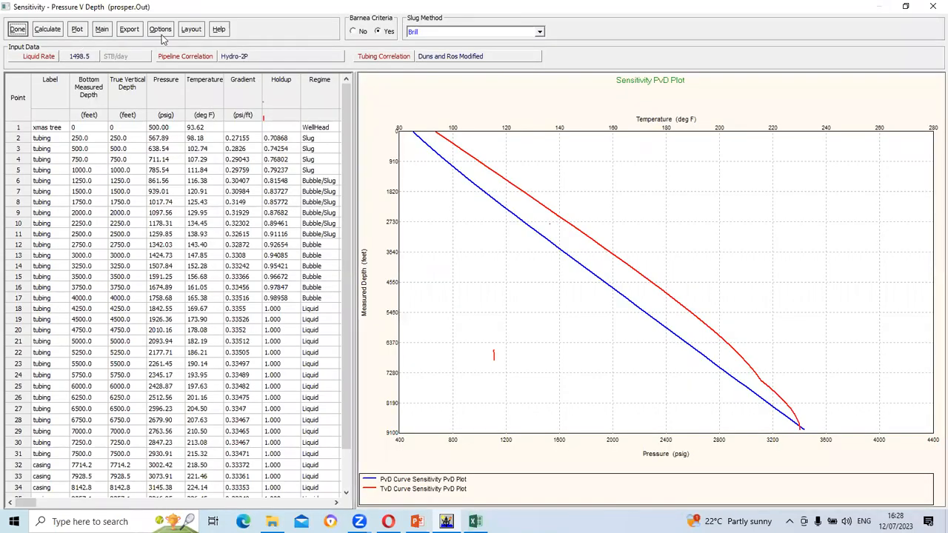
{"action": "left_click", "coordinate": [931, 6]}
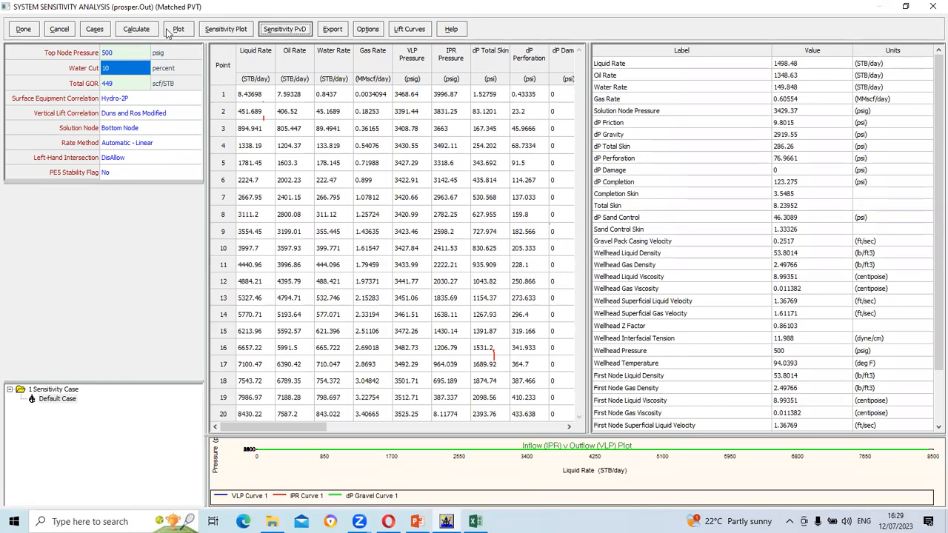
{"action": "key", "text": "Return"}
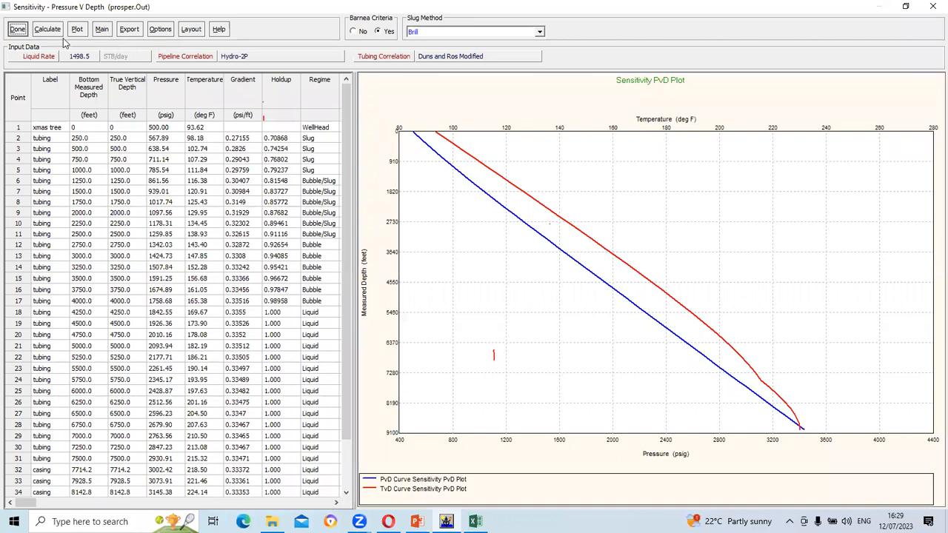
{"action": "left_click", "coordinate": [163, 32]}
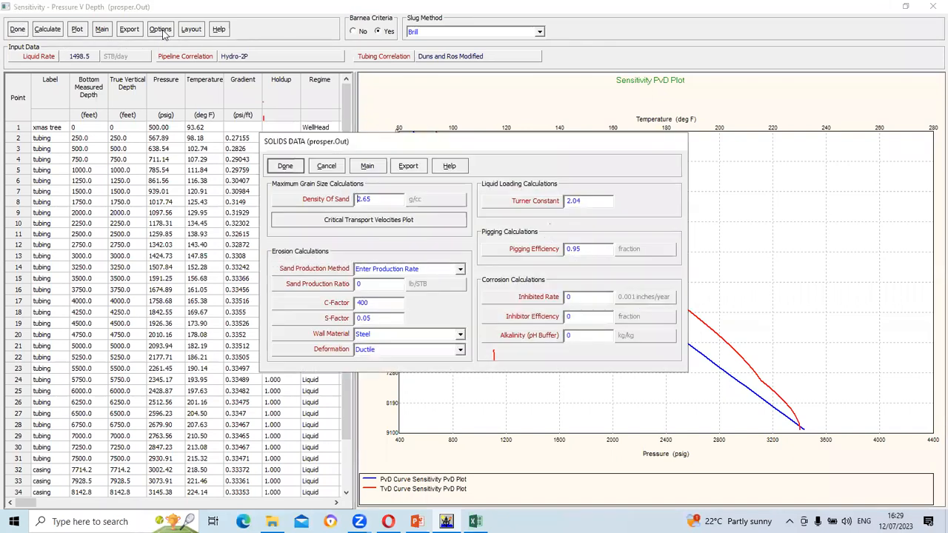
{"action": "left_click", "coordinate": [289, 165]}
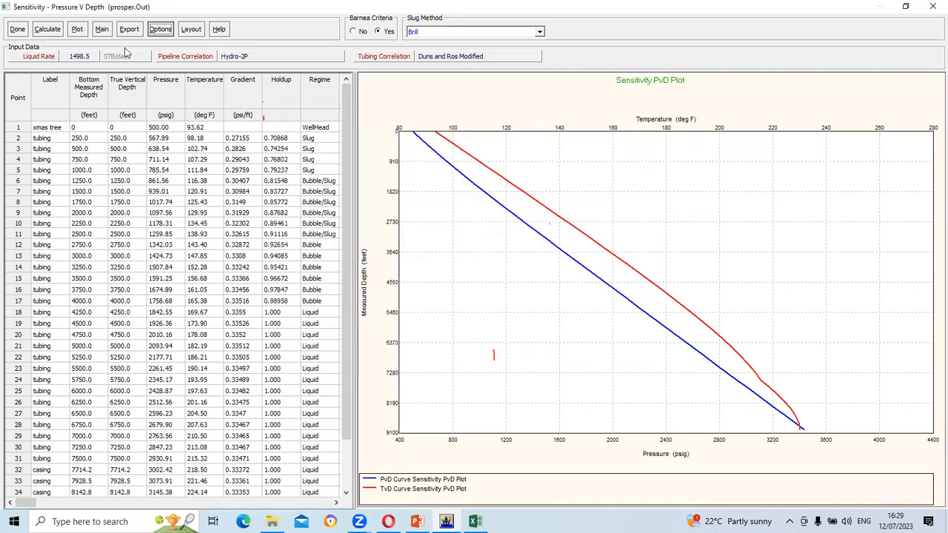
{"action": "left_click", "coordinate": [17, 30]}
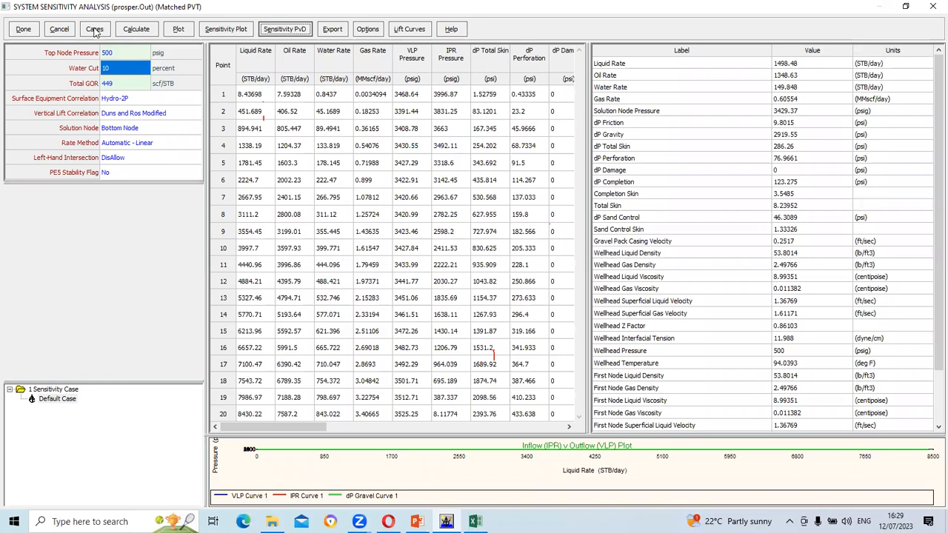
Define Water Cut as the first sensitivity variable with values of 10, 50 and 70 percent, and accept the cases
{"action": "left_click", "coordinate": [95, 30]}
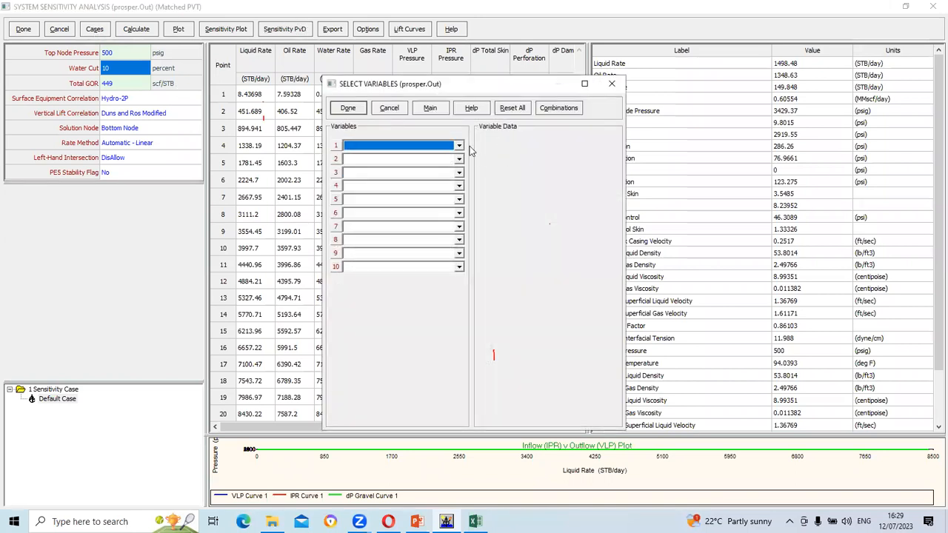
{"action": "left_click", "coordinate": [459, 145]}
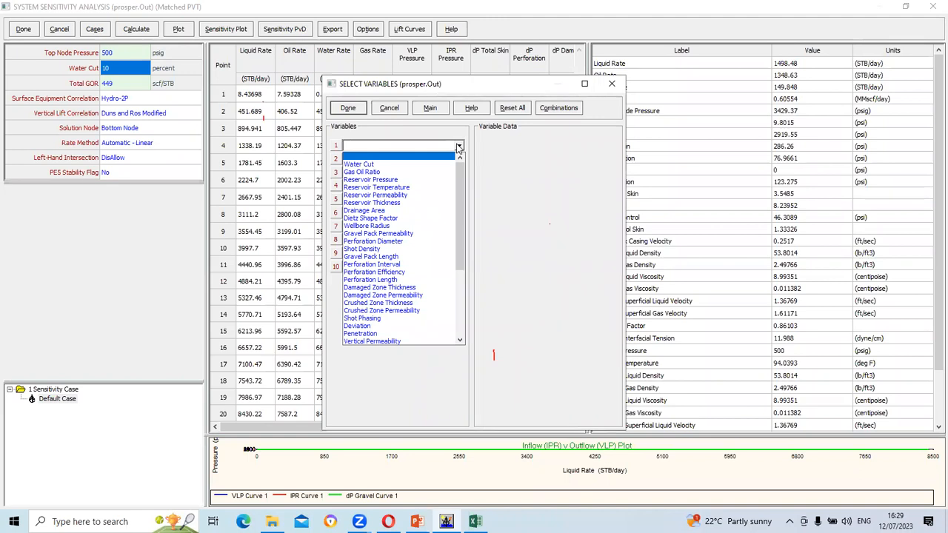
{"action": "left_click", "coordinate": [435, 163]}
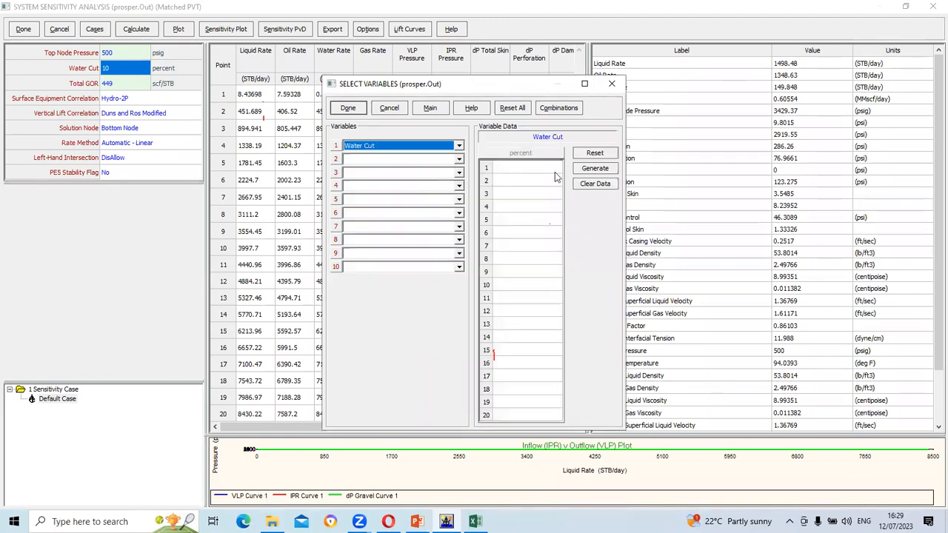
{"action": "left_click", "coordinate": [546, 168]}
{"action": "type", "text": "10"}
{"action": "left_click", "coordinate": [546, 181]}
{"action": "type", "text": "50"}
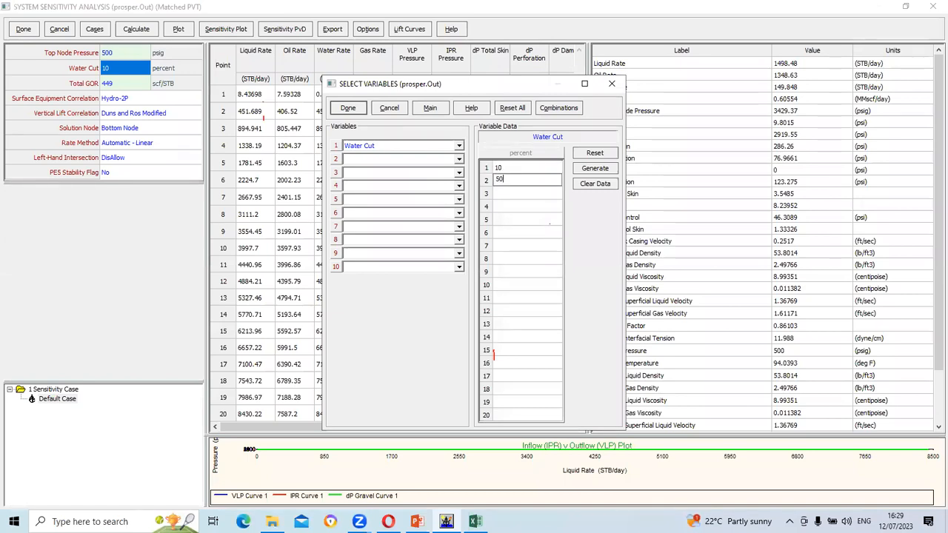
{"action": "left_click", "coordinate": [542, 194]}
{"action": "type", "text": "70"}
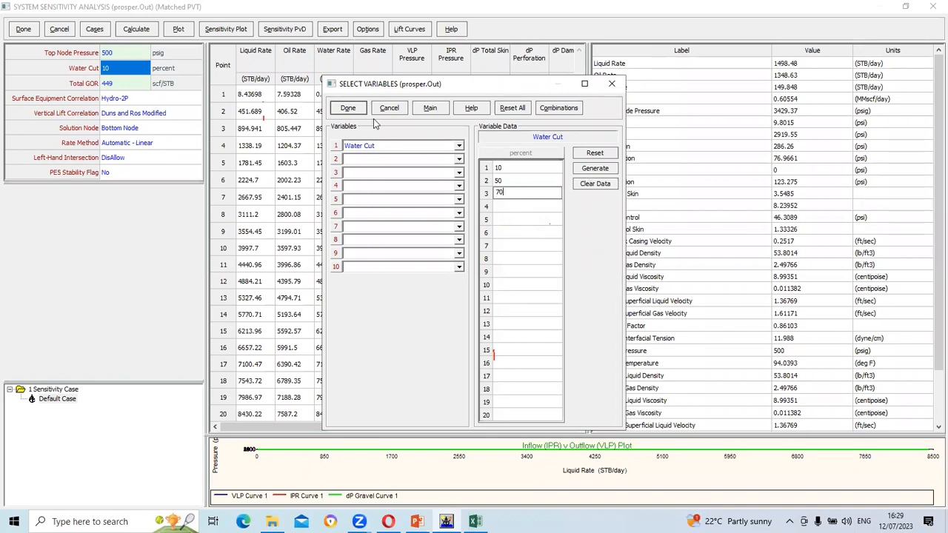
{"action": "left_click", "coordinate": [348, 108]}
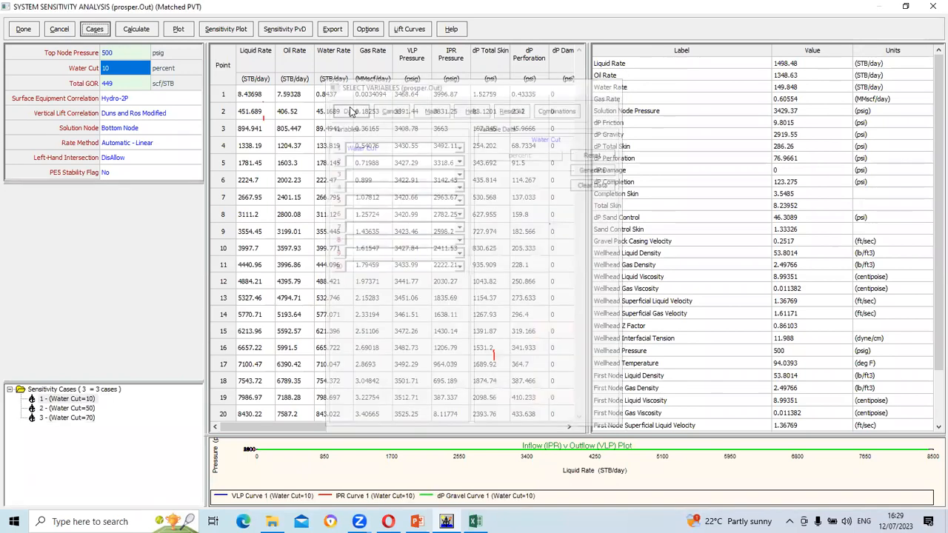
Calculate the system analysis for the 10, 50 and 70 percent water cut cases, and check the sensitivity plot
{"action": "left_click", "coordinate": [137, 30]}
{"action": "left_click", "coordinate": [160, 41]}
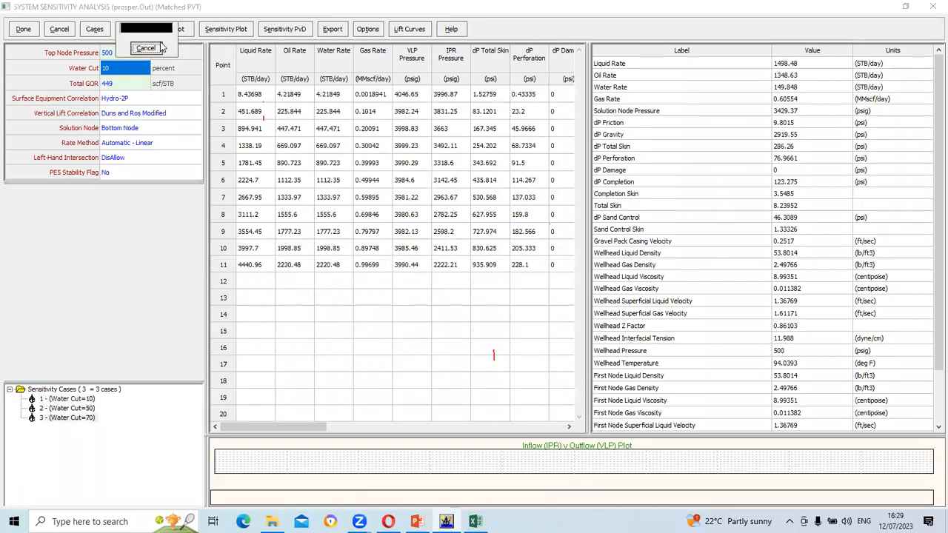
{"action": "left_click", "coordinate": [549, 285]}
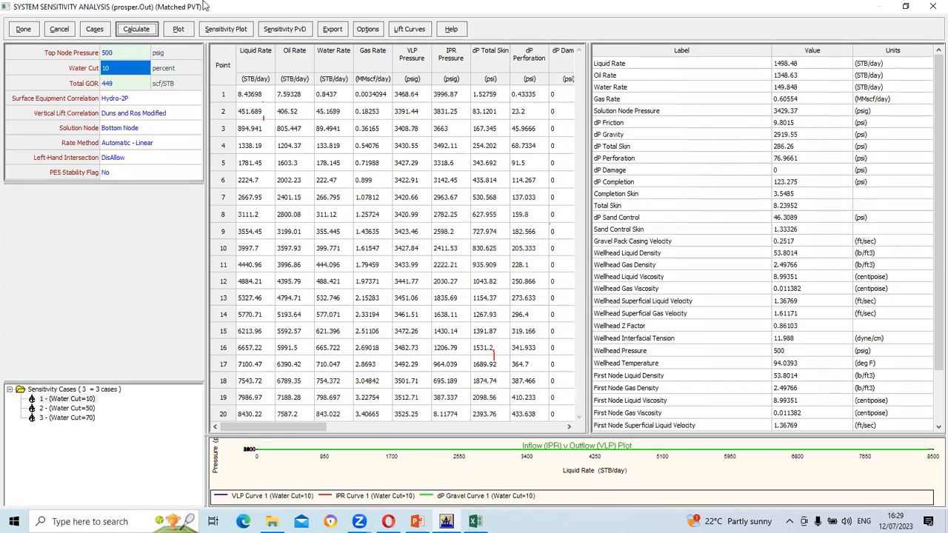
{"action": "left_click", "coordinate": [220, 29]}
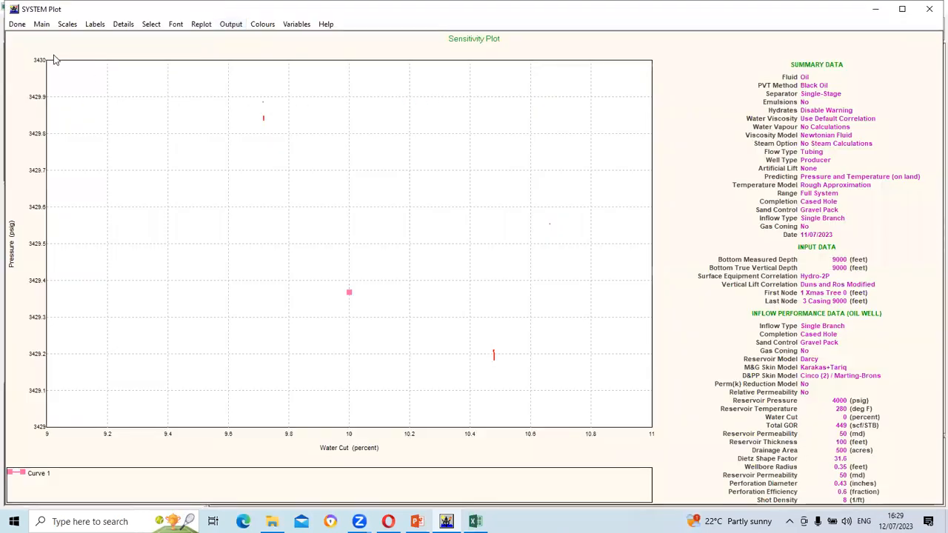
{"action": "left_click", "coordinate": [22, 28]}
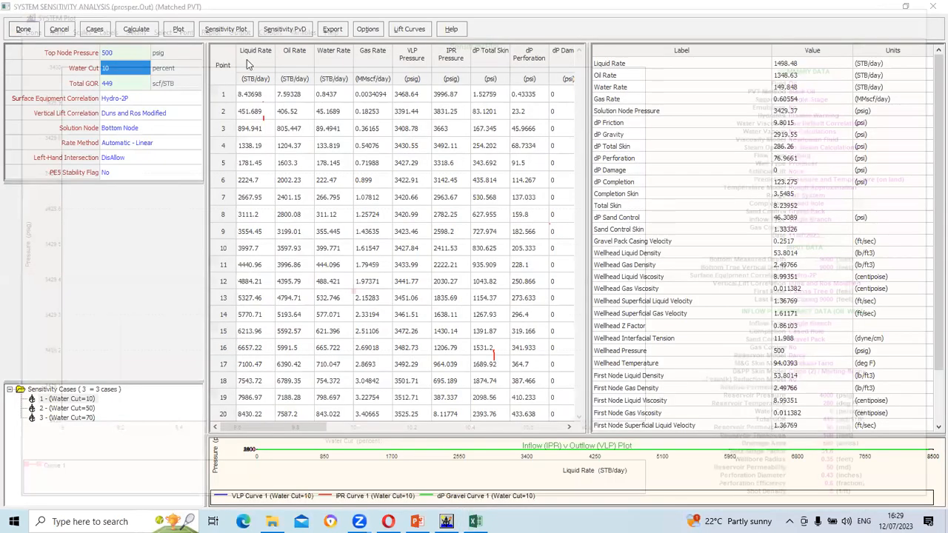
Plot VLP Pressure and IPR Pressure against Liquid Rate for the water cut cases, compare the curves, and leave the system analysis
{"action": "left_click", "coordinate": [177, 30]}
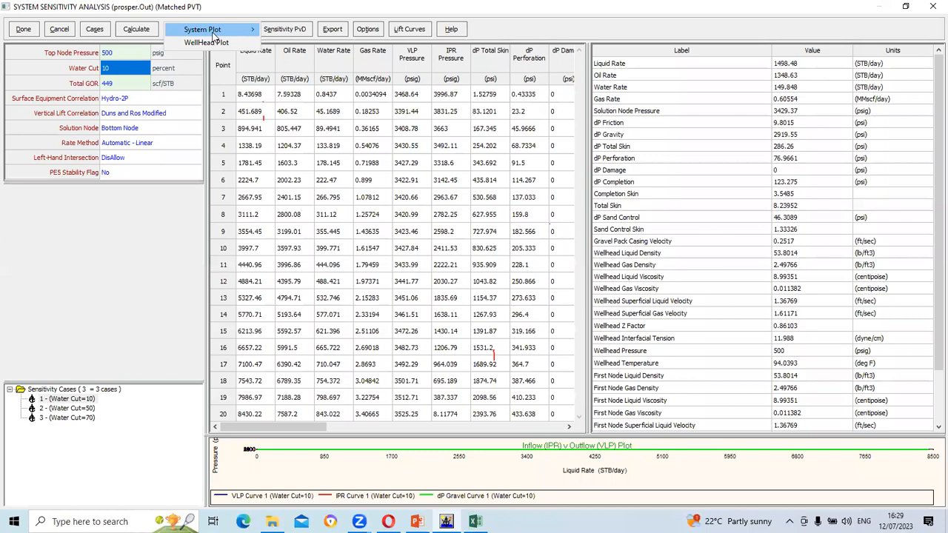
{"action": "left_click", "coordinate": [302, 37]}
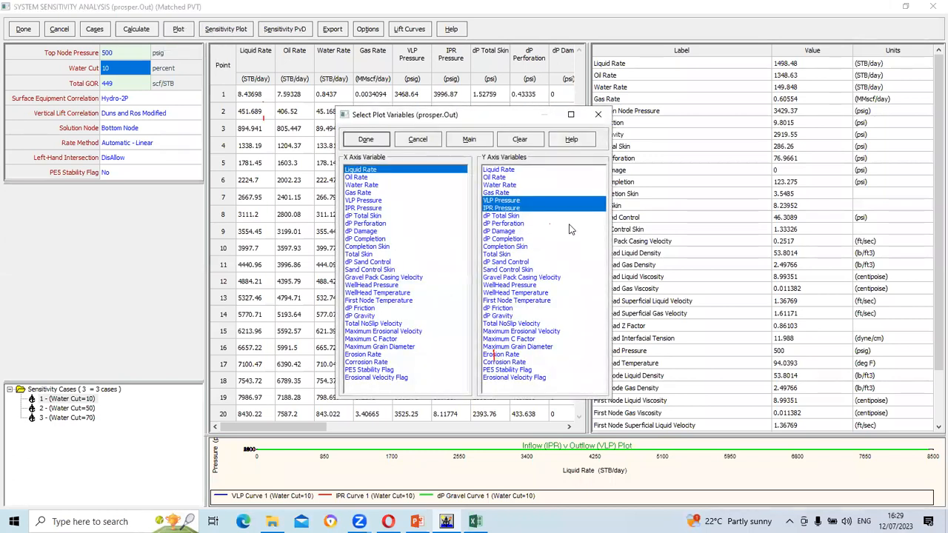
{"action": "left_click", "coordinate": [365, 141]}
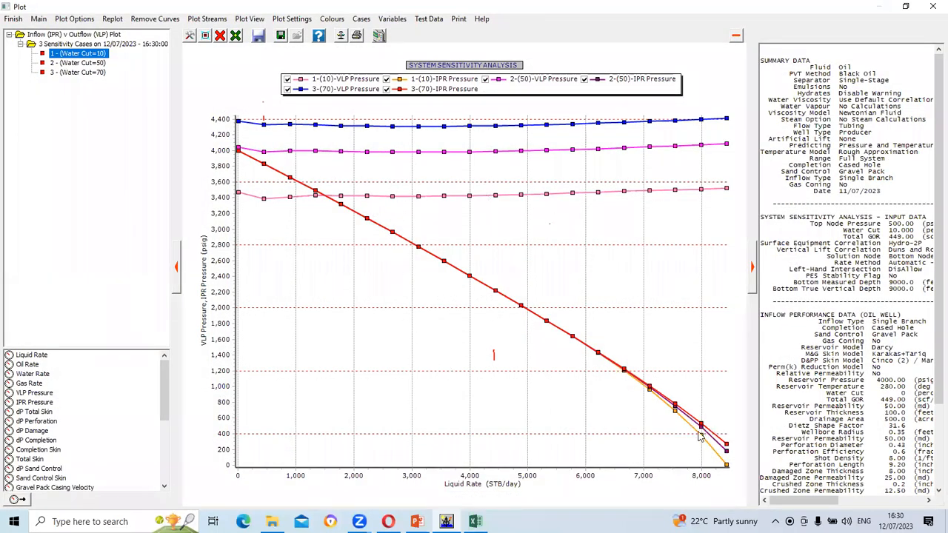
{"action": "mouse_move", "coordinate": [704, 441]}
{"action": "mouse_move", "coordinate": [354, 156]}
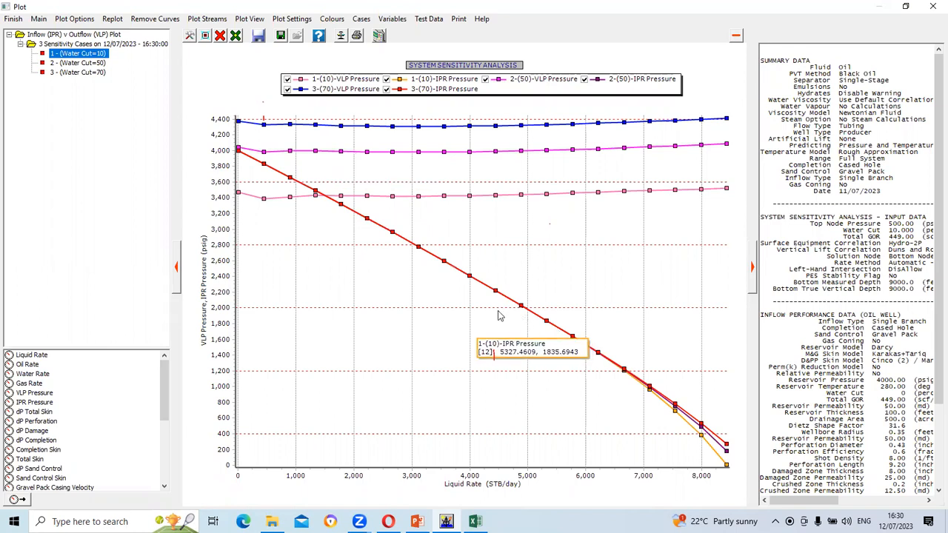
{"action": "mouse_move", "coordinate": [453, 271]}
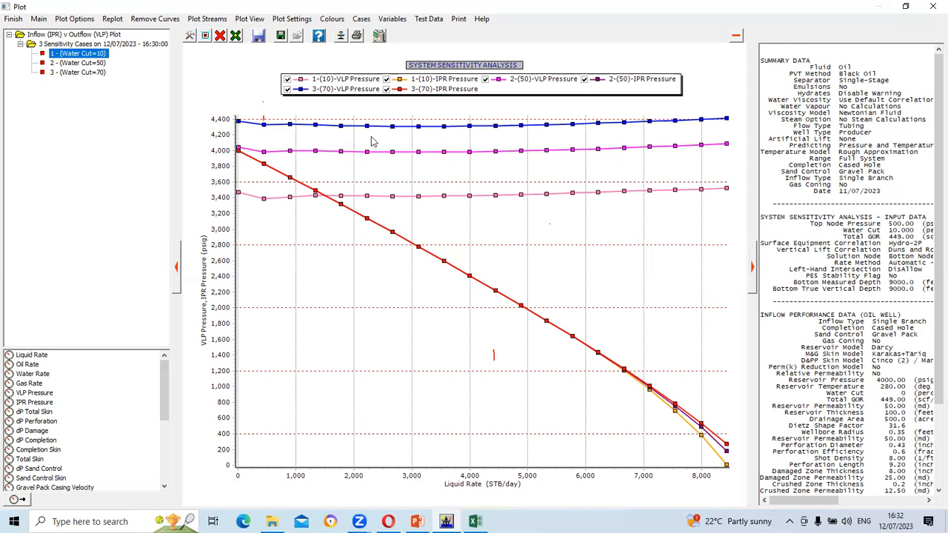
{"action": "left_click", "coordinate": [927, 6]}
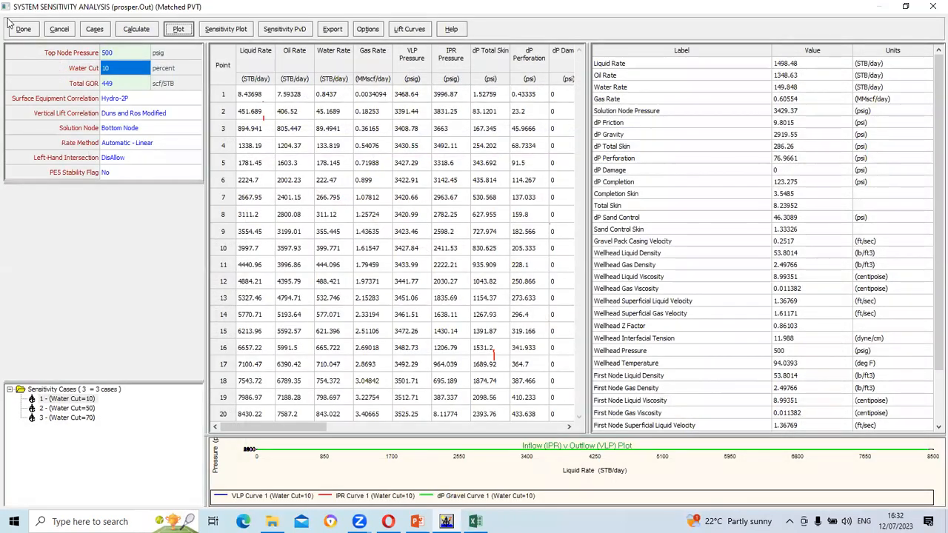
{"action": "left_click", "coordinate": [26, 31]}
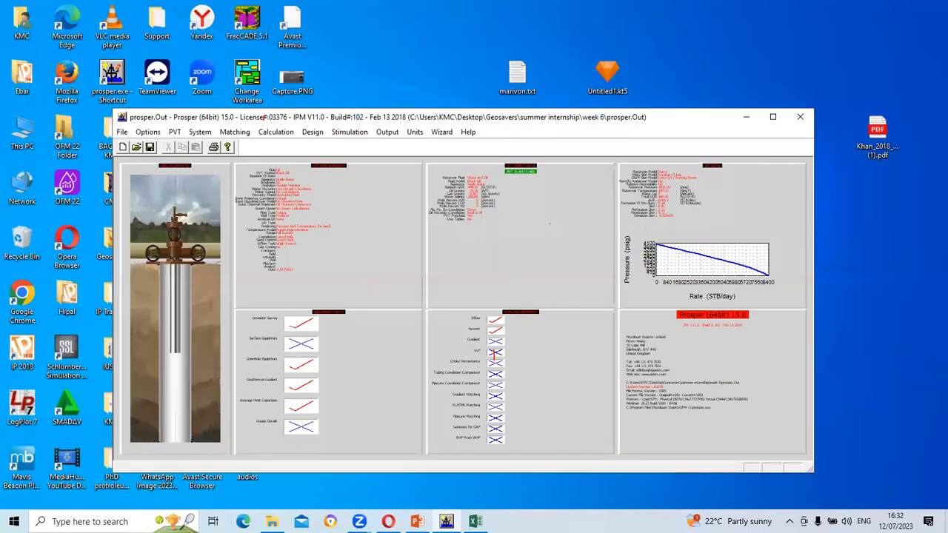
Open the deviation survey from the equipment data and clear the existing true vertical depth values
{"action": "left_click", "coordinate": [352, 376]}
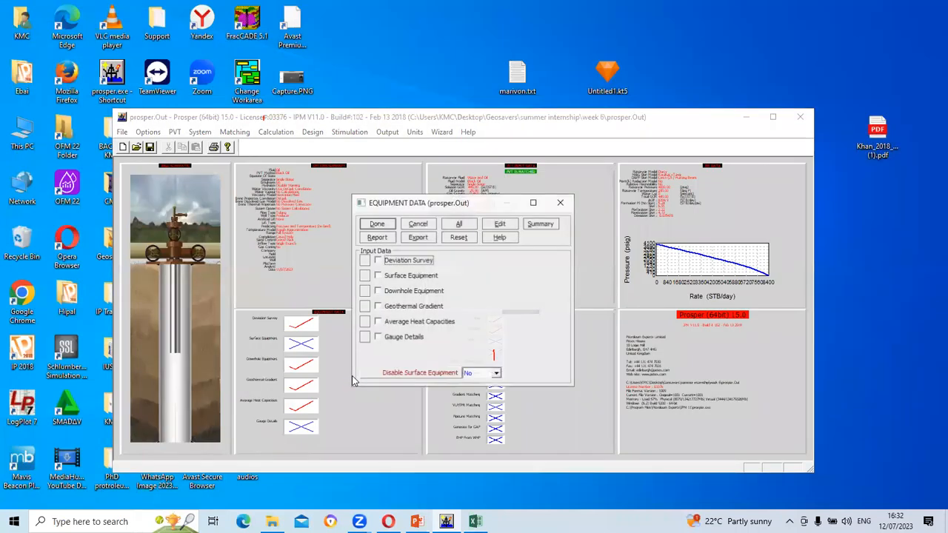
{"action": "left_click", "coordinate": [404, 266]}
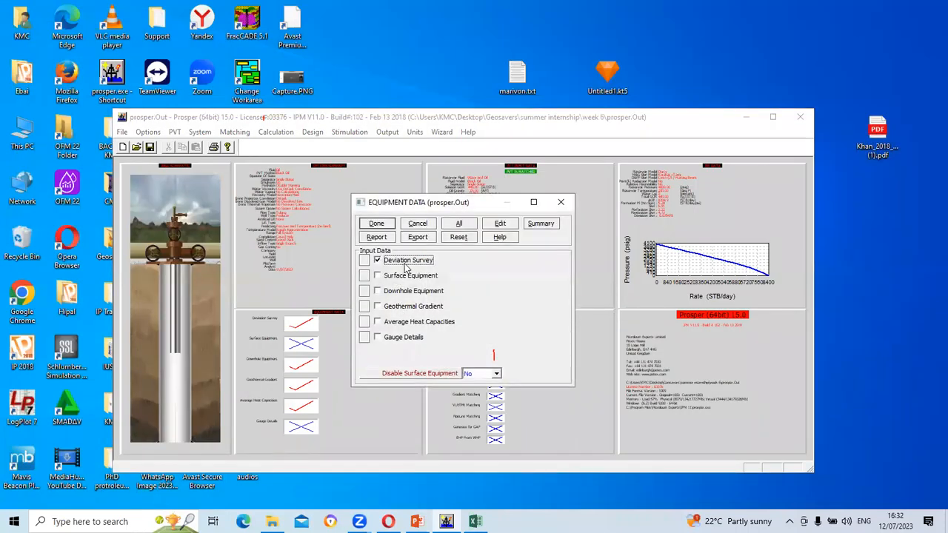
{"action": "left_click", "coordinate": [363, 265]}
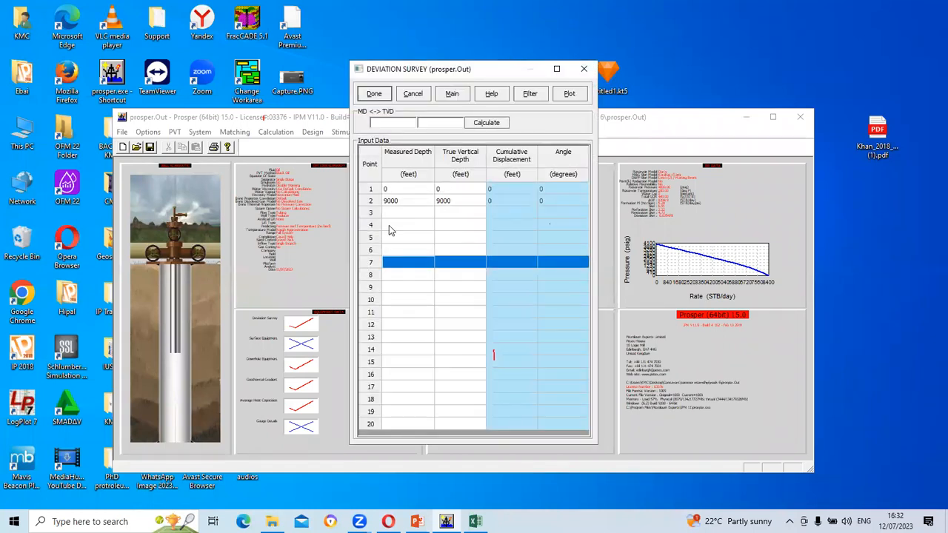
{"action": "left_click", "coordinate": [442, 182]}
{"action": "left_click", "coordinate": [443, 189]}
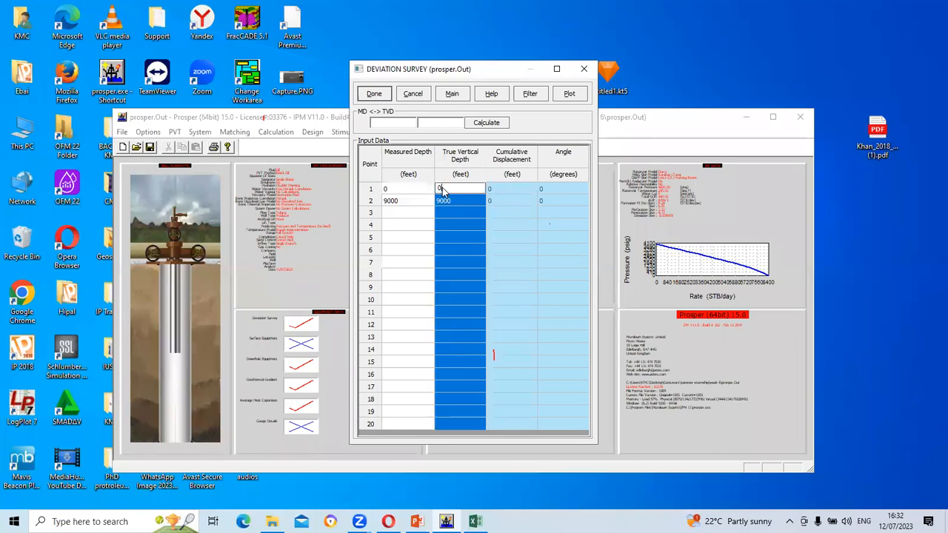
{"action": "left_click", "coordinate": [451, 201]}
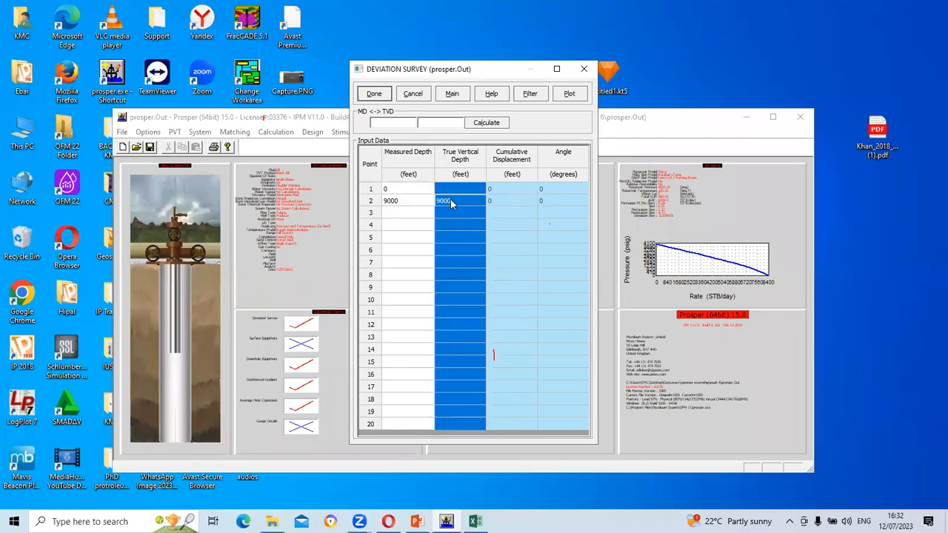
{"action": "key", "text": "BackSpace"}
{"action": "key", "text": "BackSpace"}
{"action": "key", "text": "BackSpace"}
{"action": "key", "text": "BackSpace"}
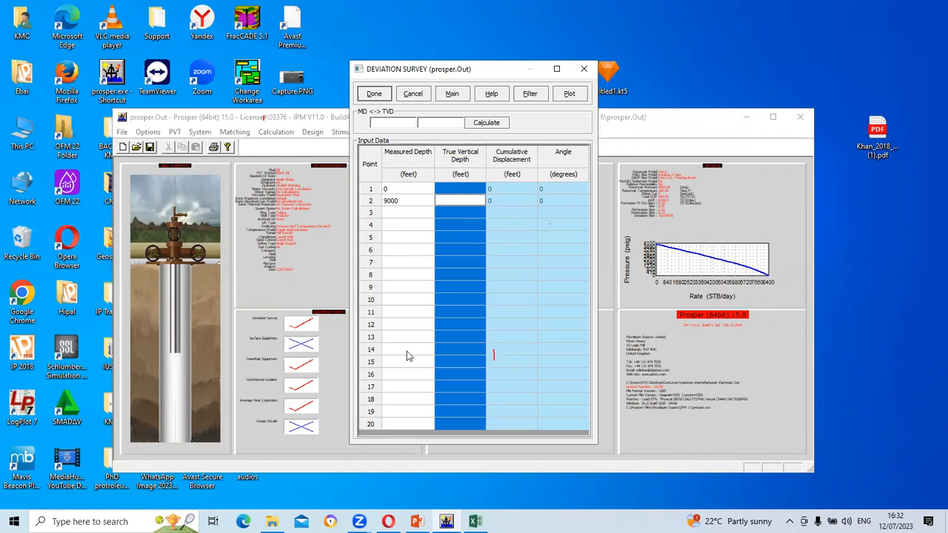
Switch to Book1.xlsx in Excel and copy the MD values from 0 to 9275 on Sheet2
{"action": "mouse_move", "coordinate": [417, 521]}
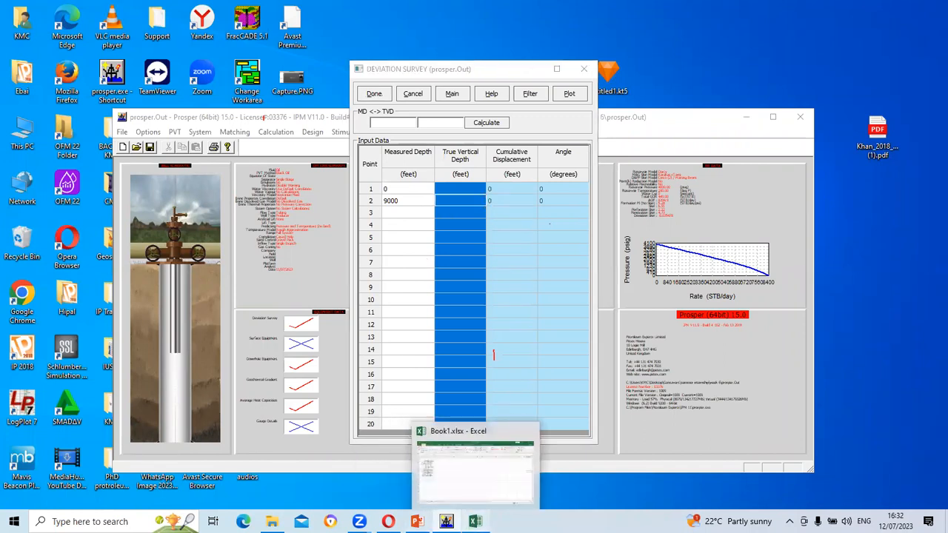
{"action": "left_click", "coordinate": [459, 467]}
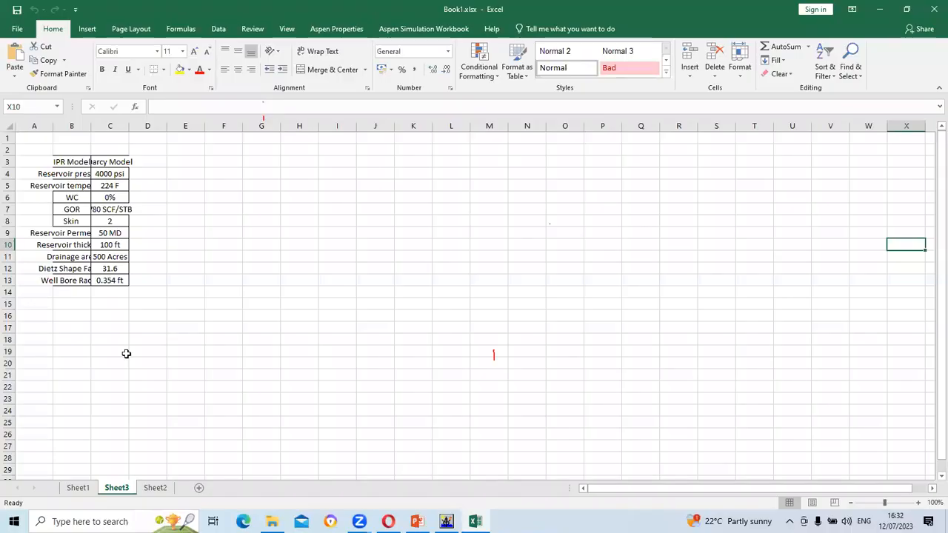
{"action": "left_click", "coordinate": [78, 487]}
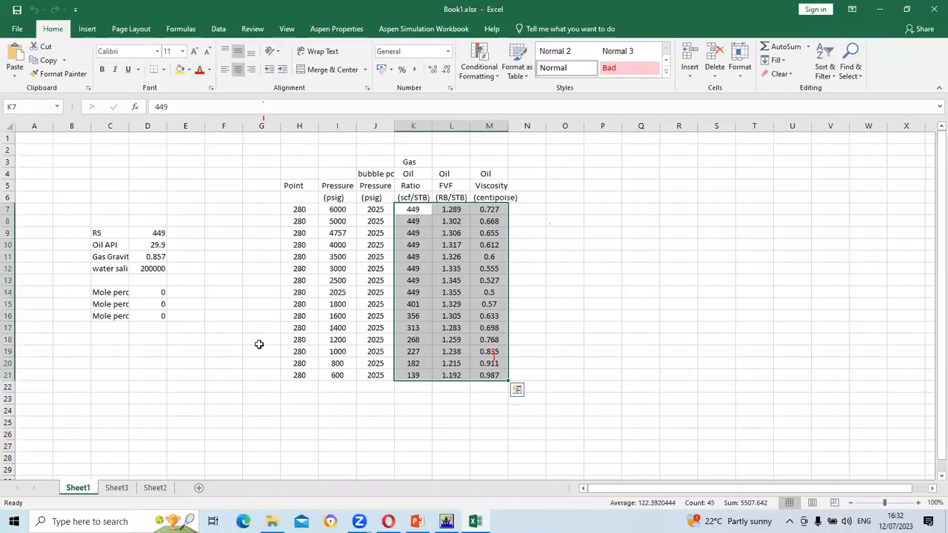
{"action": "left_click", "coordinate": [116, 489]}
{"action": "left_click", "coordinate": [155, 488]}
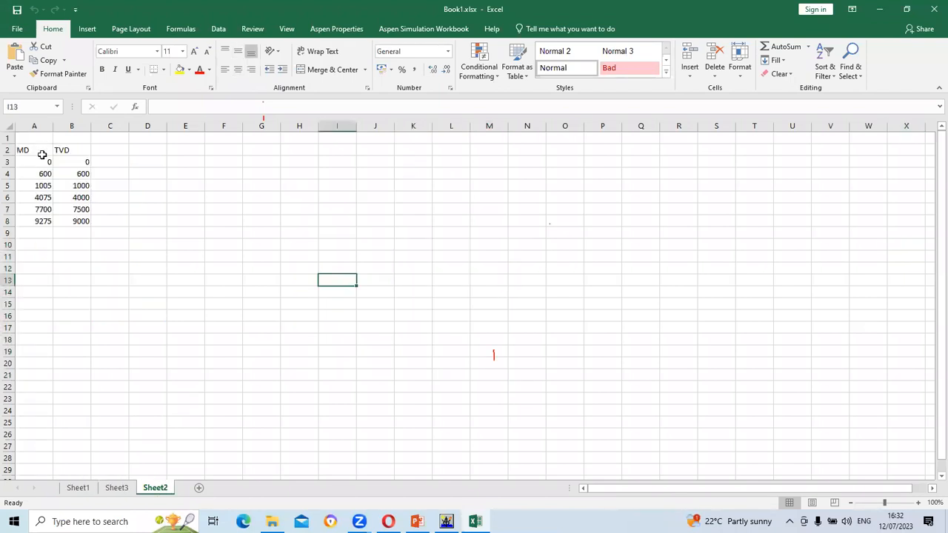
{"action": "left_click_drag", "start_coordinate": [44, 161], "coordinate": [40, 210]}
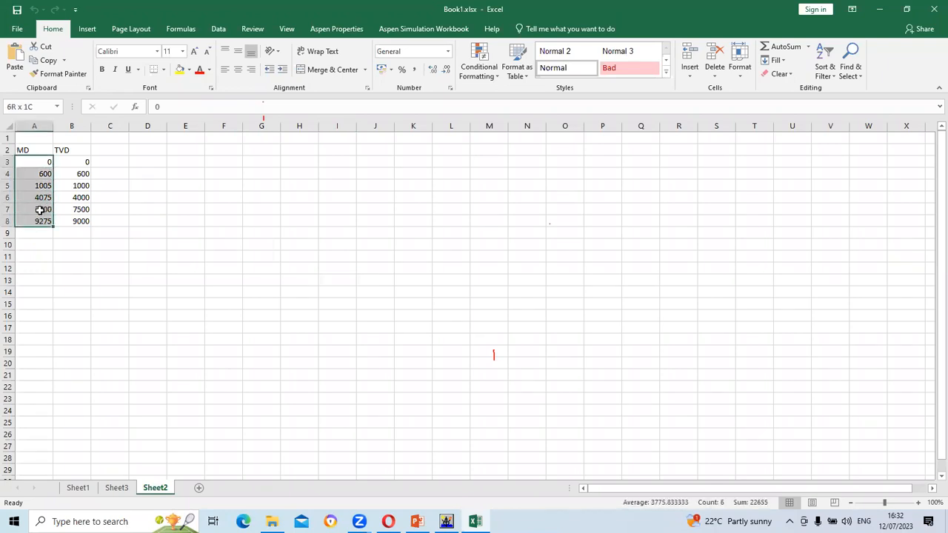
{"action": "right_click", "coordinate": [40, 209]}
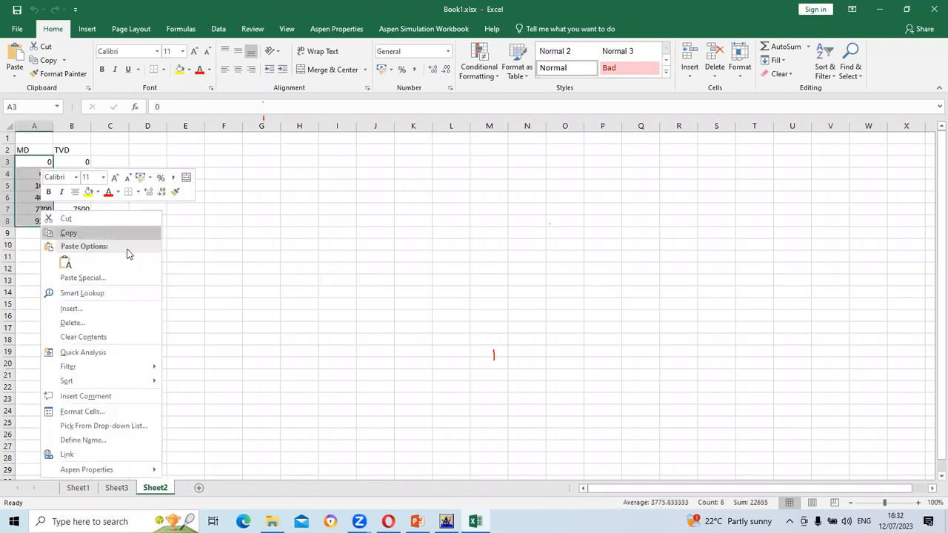
{"action": "left_click", "coordinate": [122, 232]}
Switch back to PROSPER and paste the copied MD values into Measured Depth for survey points 1 to 6
{"action": "left_click", "coordinate": [445, 521]}
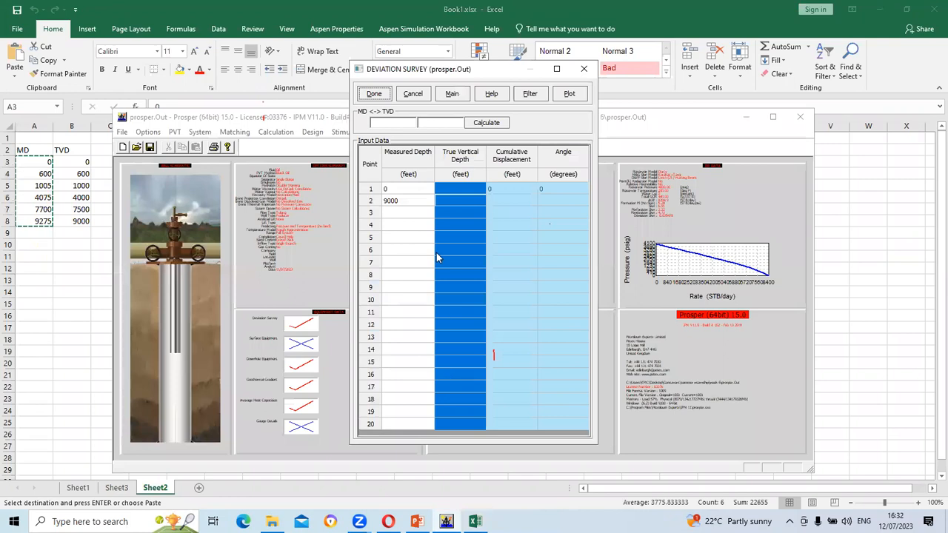
{"action": "left_click_drag", "start_coordinate": [389, 189], "coordinate": [398, 250]}
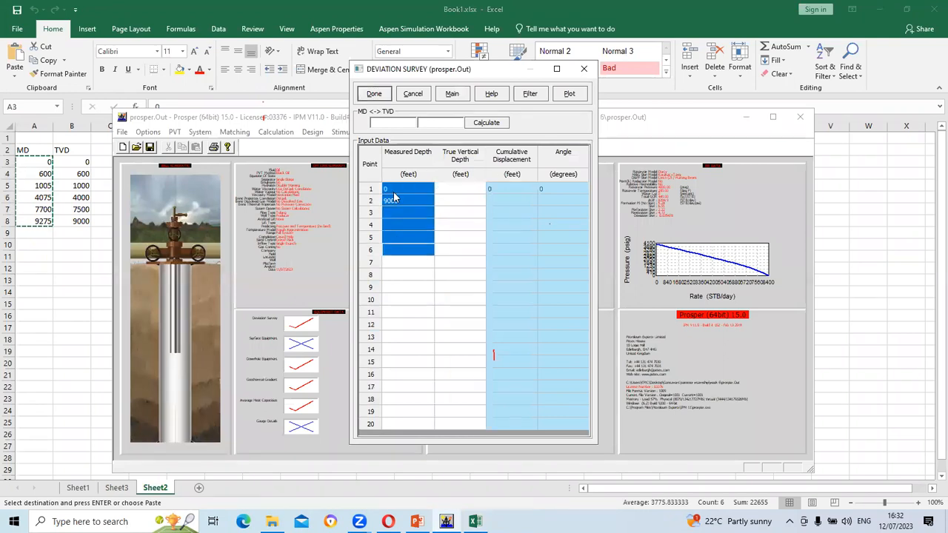
{"action": "right_click", "coordinate": [394, 191]}
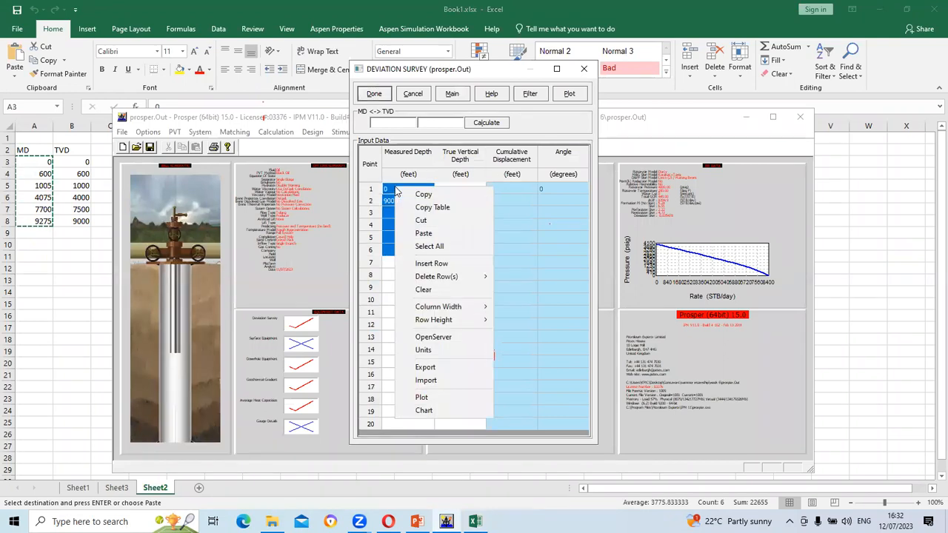
{"action": "left_click", "coordinate": [411, 232]}
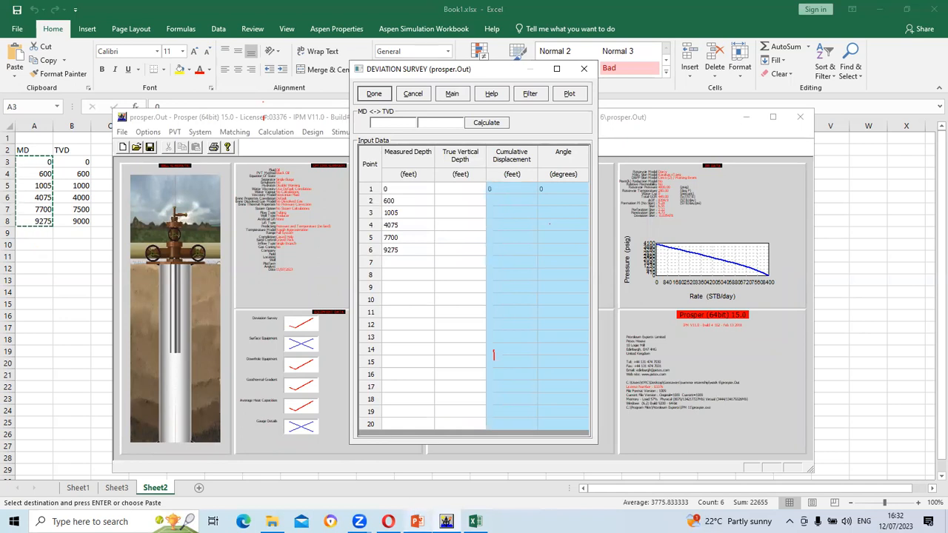
Return to Excel and copy the TVD values from 0 to 9000 on Sheet2
{"action": "mouse_move", "coordinate": [417, 521]}
{"action": "left_click", "coordinate": [474, 521]}
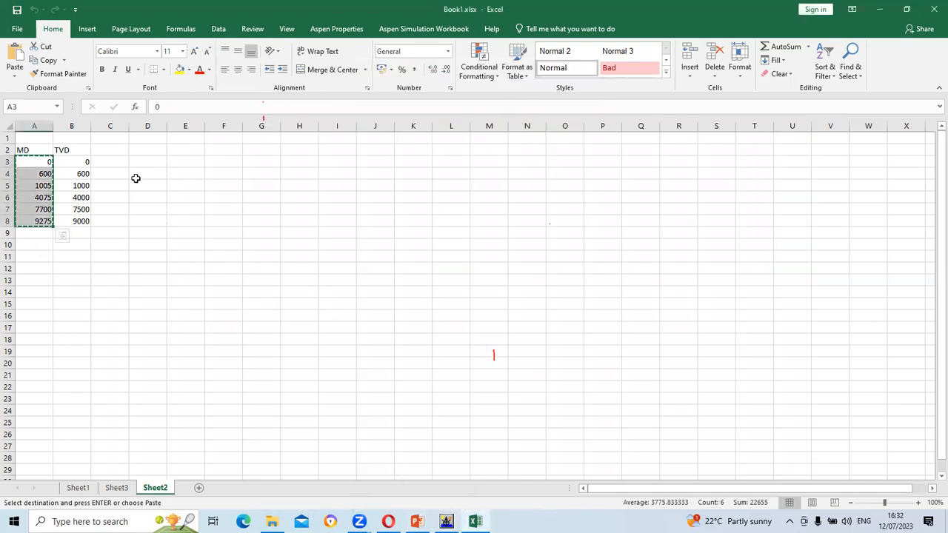
{"action": "left_click_drag", "start_coordinate": [85, 161], "coordinate": [80, 220]}
{"action": "right_click", "coordinate": [77, 197]}
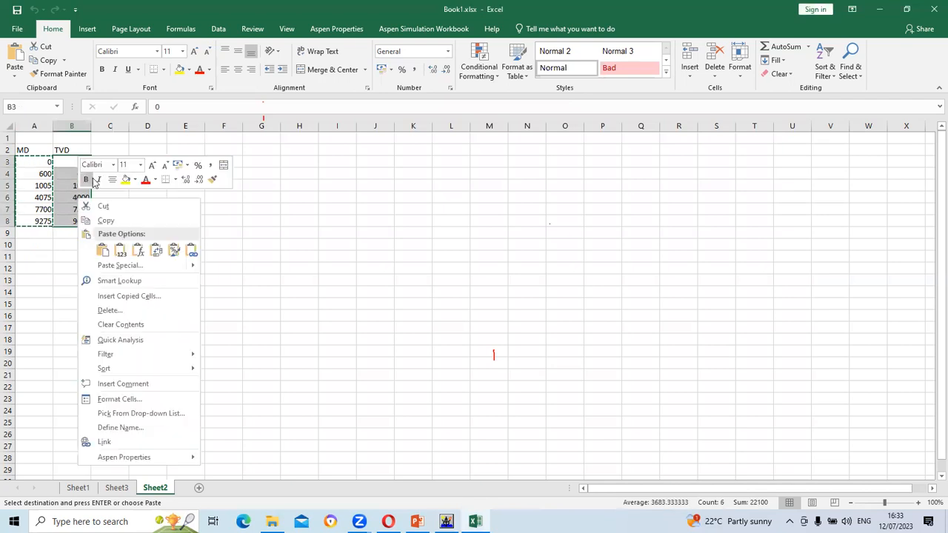
{"action": "left_click", "coordinate": [123, 220]}
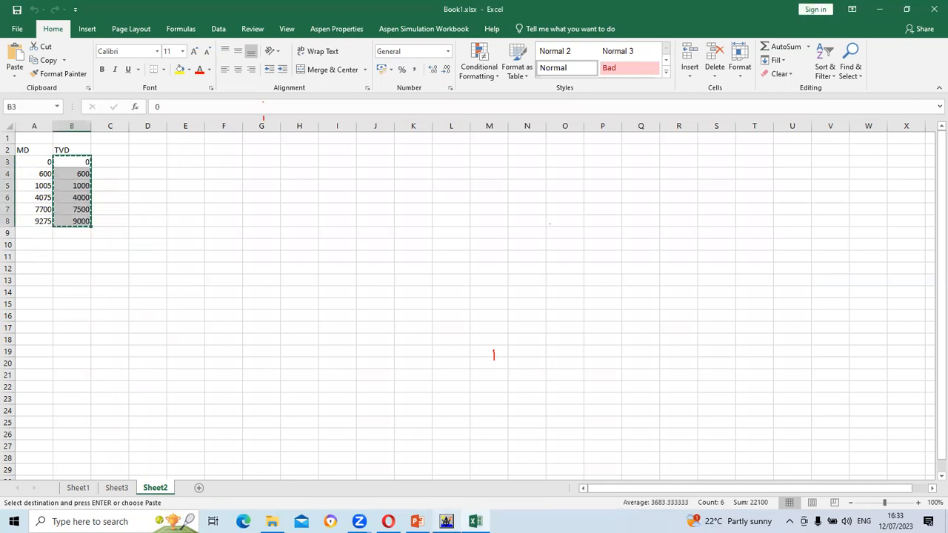
Switch back to PROSPER and paste the copied TVD values into True Vertical Depth for survey points 1 to 6
{"action": "left_click", "coordinate": [445, 521]}
{"action": "left_click_drag", "start_coordinate": [455, 189], "coordinate": [456, 253]}
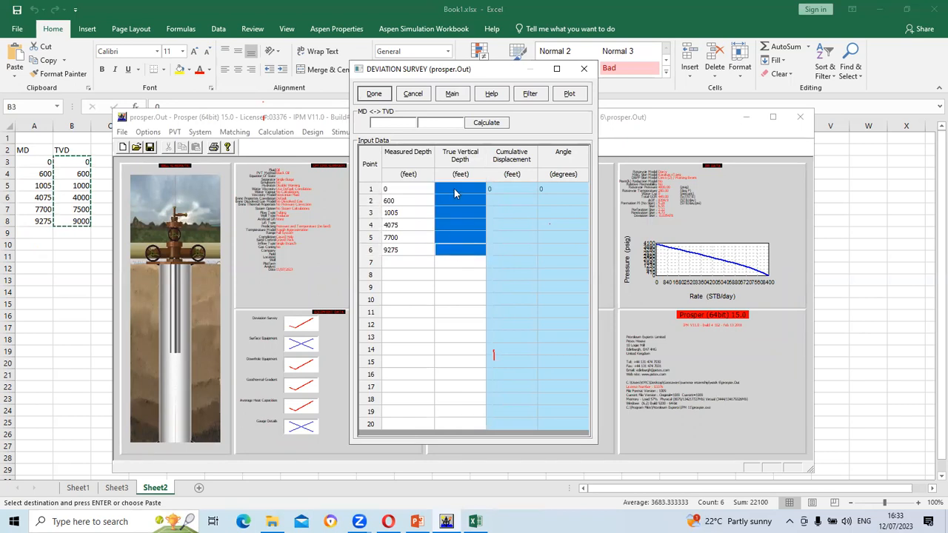
{"action": "right_click", "coordinate": [453, 189]}
{"action": "left_click", "coordinate": [482, 236]}
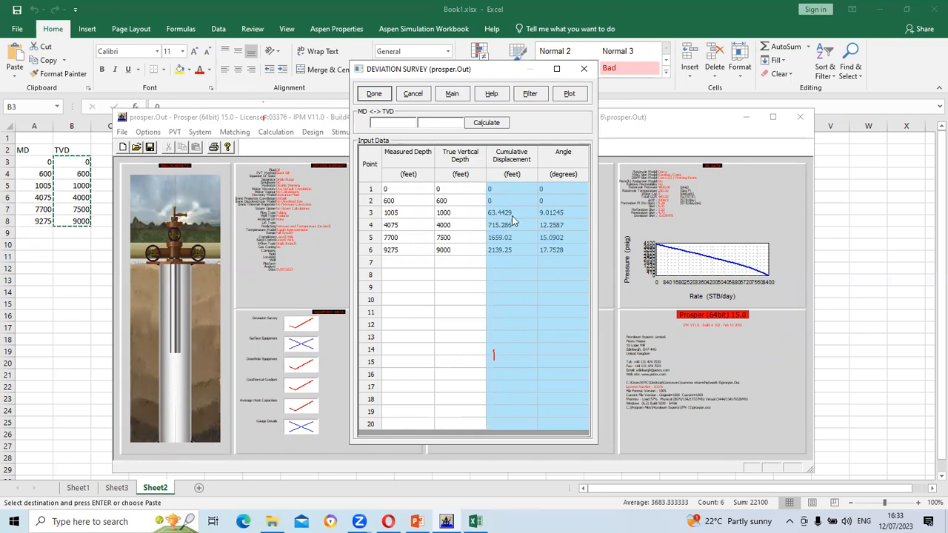
Plot the deviation survey to check the well path, close the plot, and accept the survey data
{"action": "left_click", "coordinate": [571, 98]}
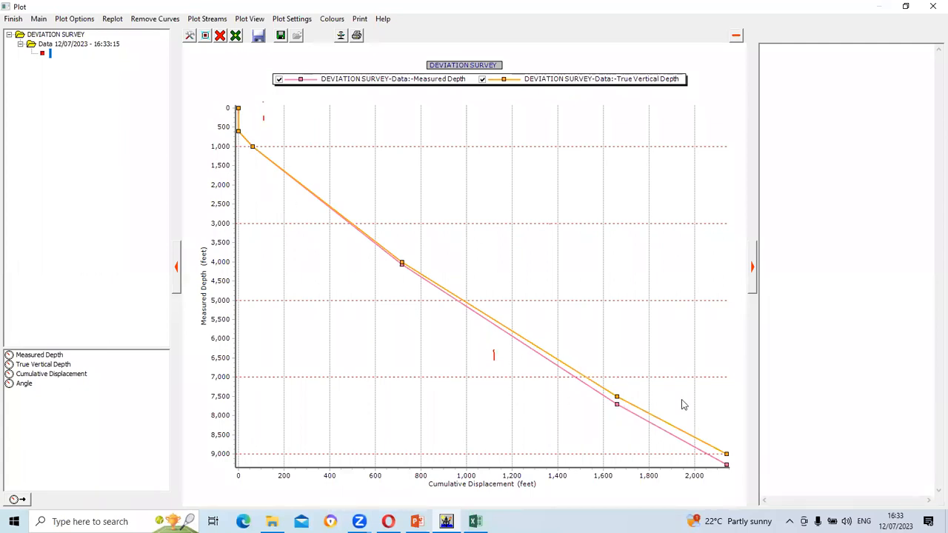
{"action": "left_click", "coordinate": [931, 7]}
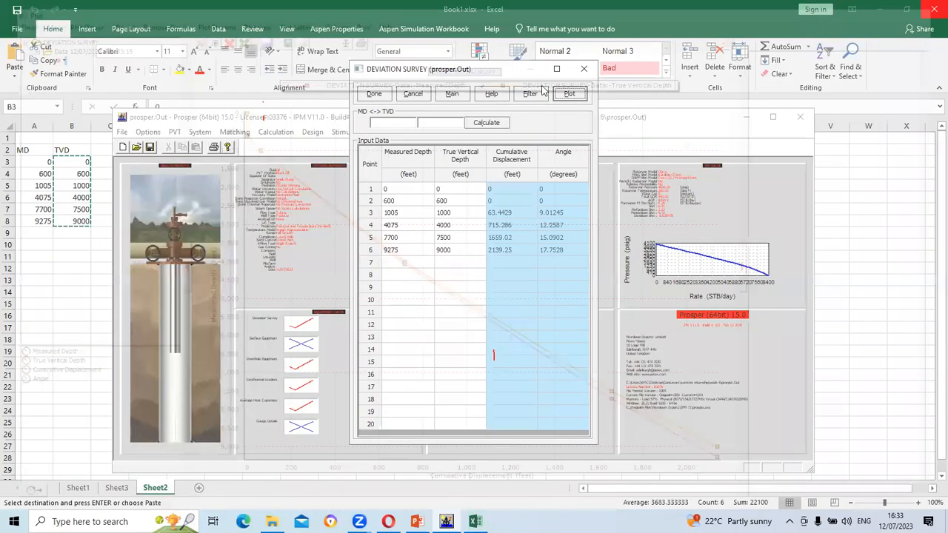
{"action": "left_click", "coordinate": [378, 96]}
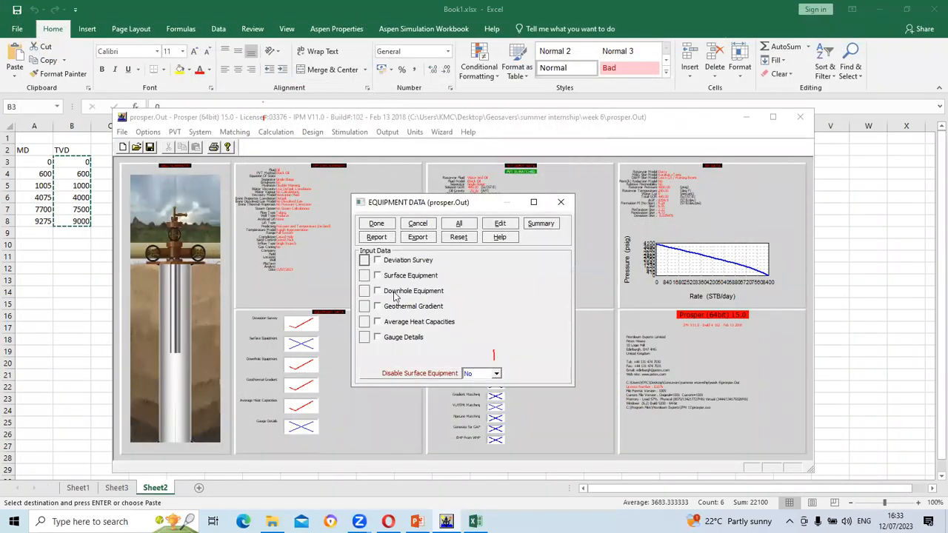
Open the downhole equipment data, then switch to PowerPoint and check the reference deviation survey and downhole equipment slides
{"action": "left_click", "coordinate": [394, 293]}
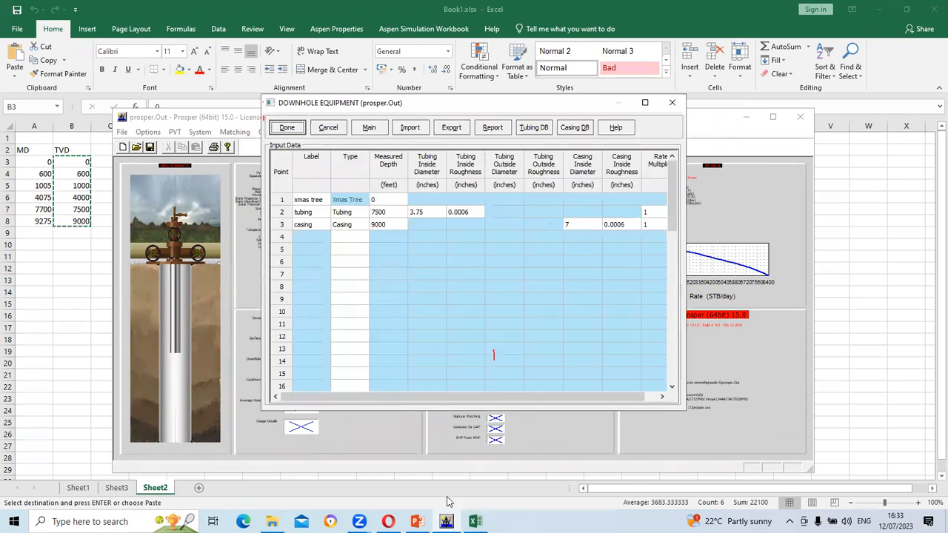
{"action": "mouse_move", "coordinate": [417, 521]}
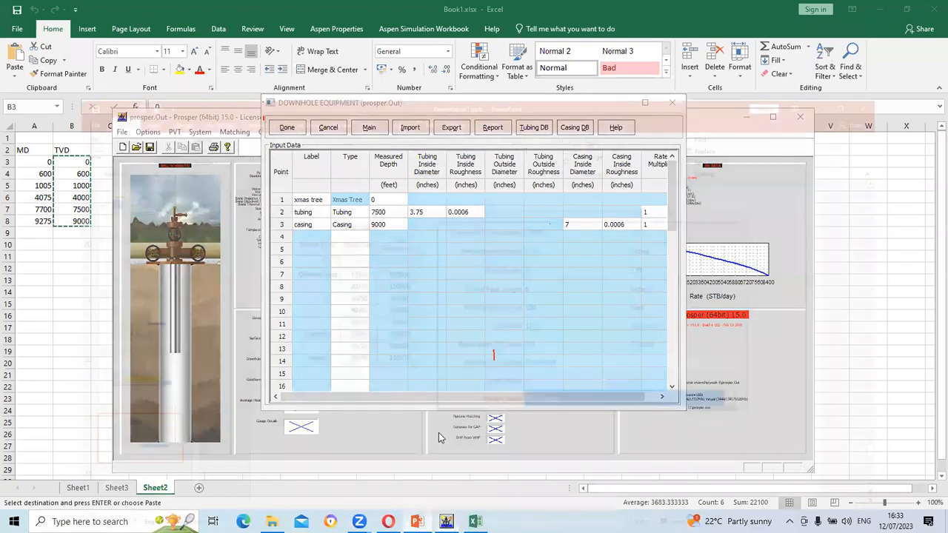
{"action": "left_click", "coordinate": [438, 433]}
{"action": "scroll", "coordinate": [454, 401], "scroll_direction": "up", "scroll_amount": 3}
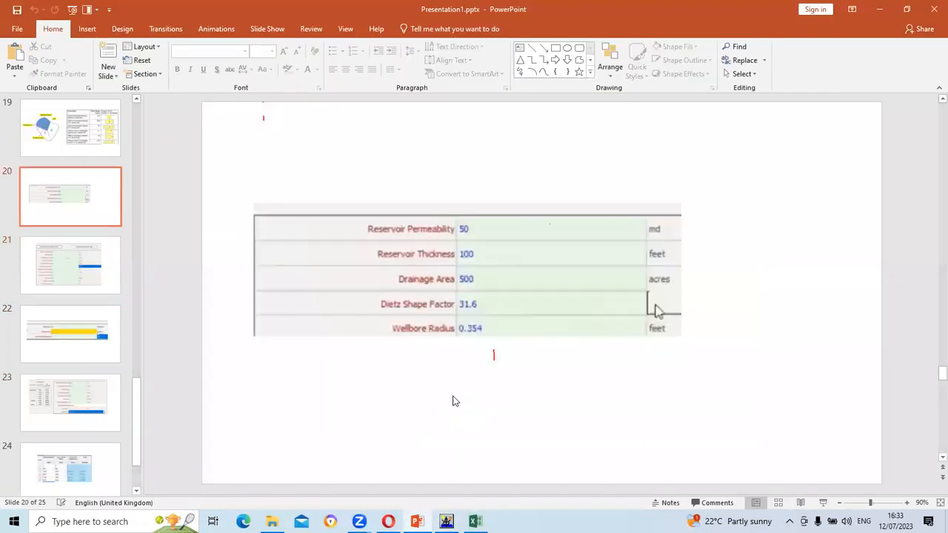
{"action": "scroll", "coordinate": [454, 401], "scroll_direction": "down", "scroll_amount": 2}
{"action": "scroll", "coordinate": [454, 400], "scroll_direction": "down", "scroll_amount": 4}
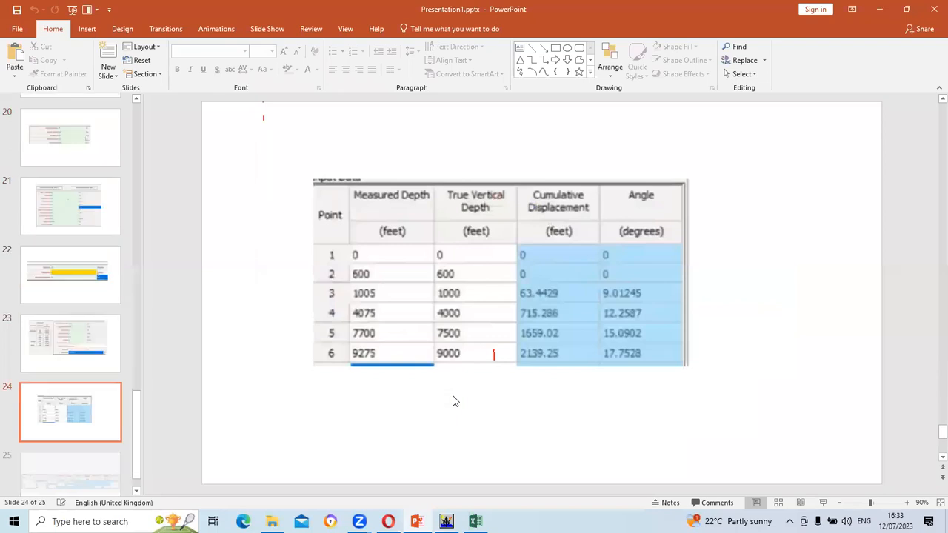
{"action": "scroll", "coordinate": [454, 400], "scroll_direction": "up", "scroll_amount": 1}
{"action": "scroll", "coordinate": [454, 401], "scroll_direction": "down", "scroll_amount": 1}
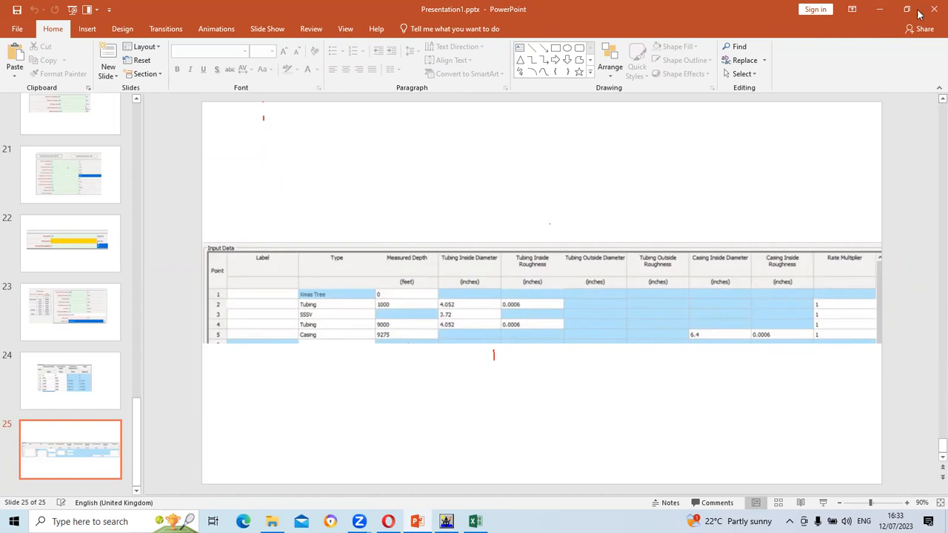
Switch back to PROSPER, accept the downhole equipment data, review the geothermal gradient table, and close the equipment data
{"action": "left_click", "coordinate": [446, 521]}
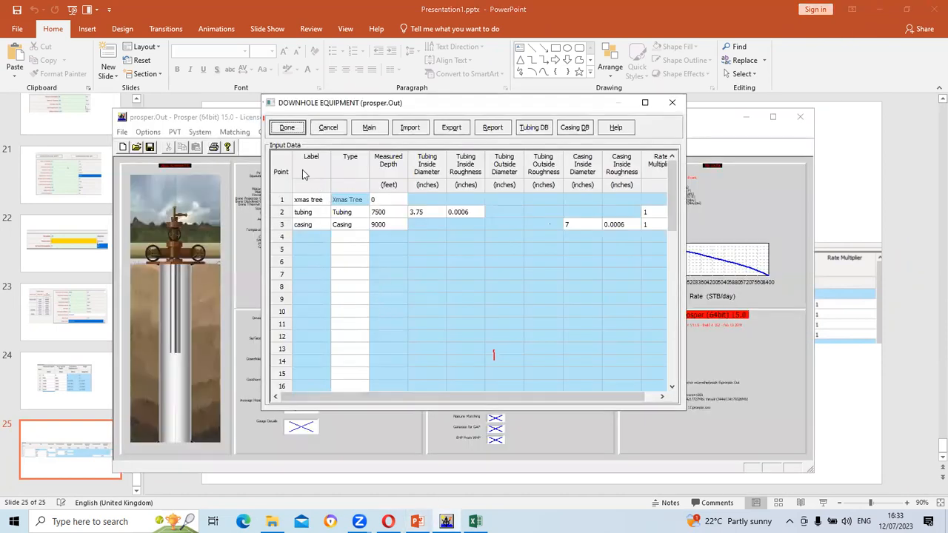
{"action": "left_click", "coordinate": [287, 128]}
{"action": "left_click", "coordinate": [405, 308]}
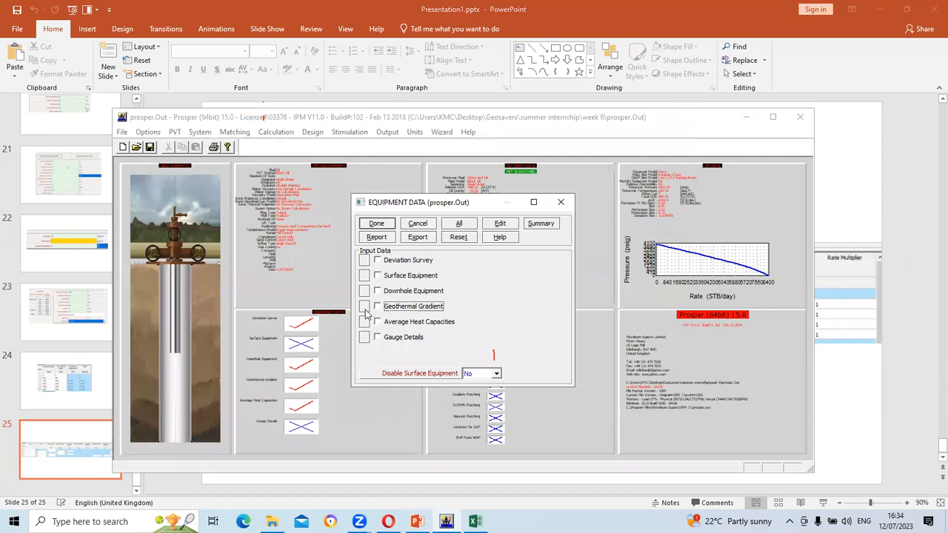
{"action": "left_click", "coordinate": [364, 308]}
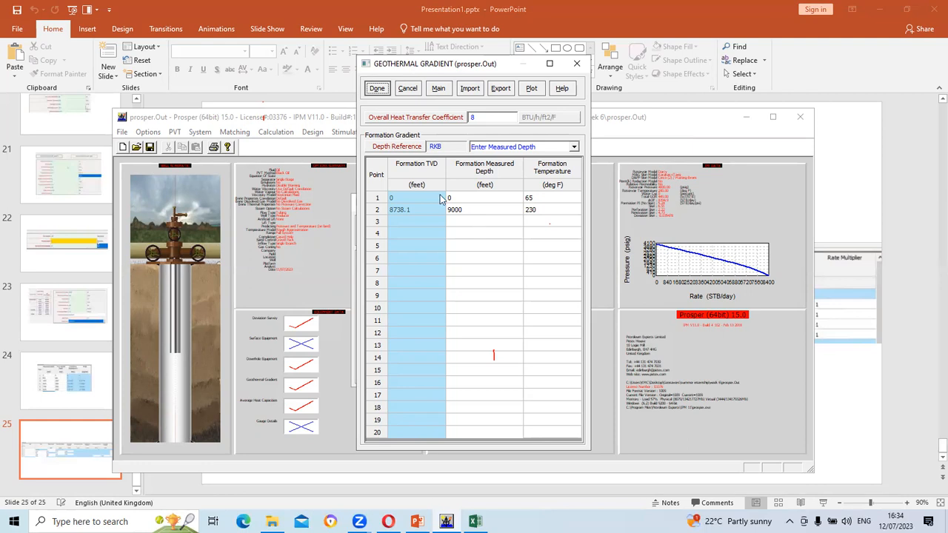
{"action": "left_click", "coordinate": [377, 88]}
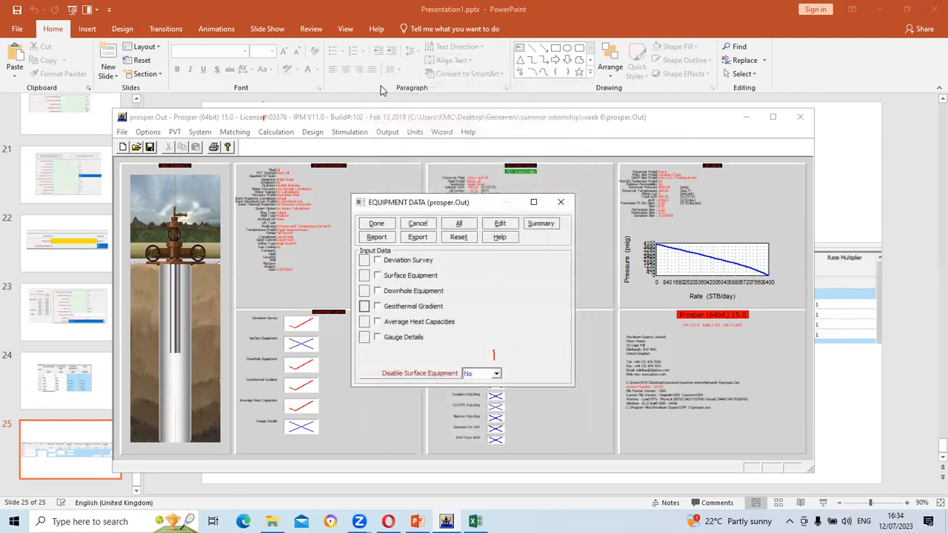
{"action": "left_click", "coordinate": [377, 225]}
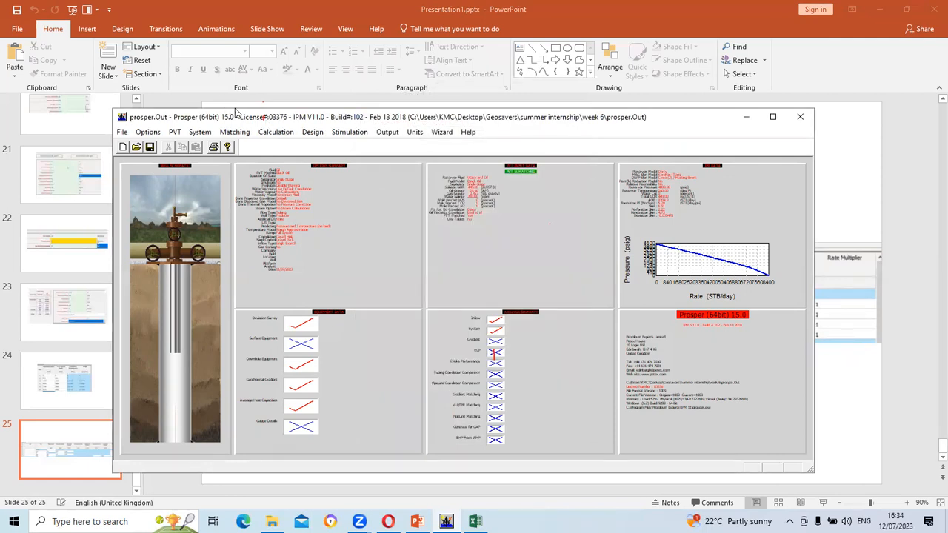
Run the System (IPR+VLP) calculation for the existing water cut cases and exit the sensitivity analysis
{"action": "left_click", "coordinate": [284, 137]}
{"action": "left_click", "coordinate": [300, 159]}
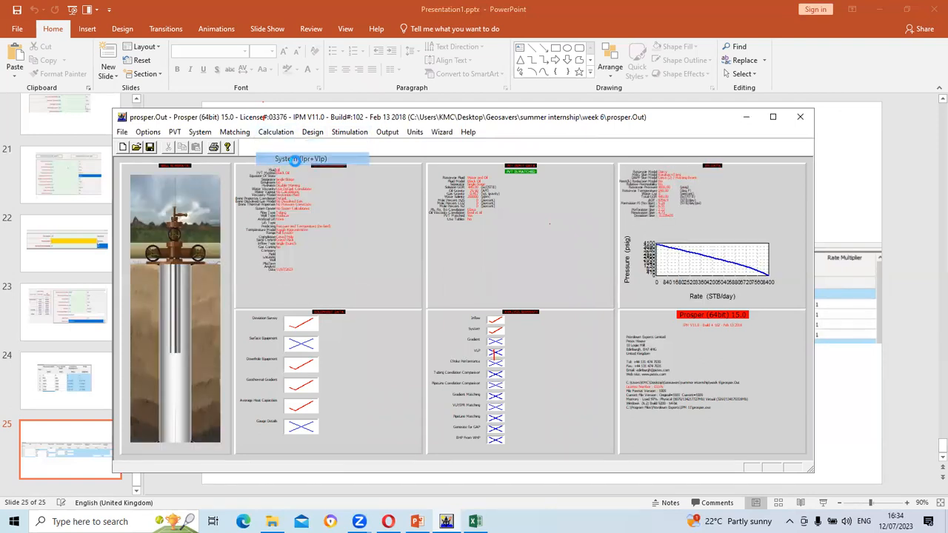
{"action": "left_click", "coordinate": [134, 30]}
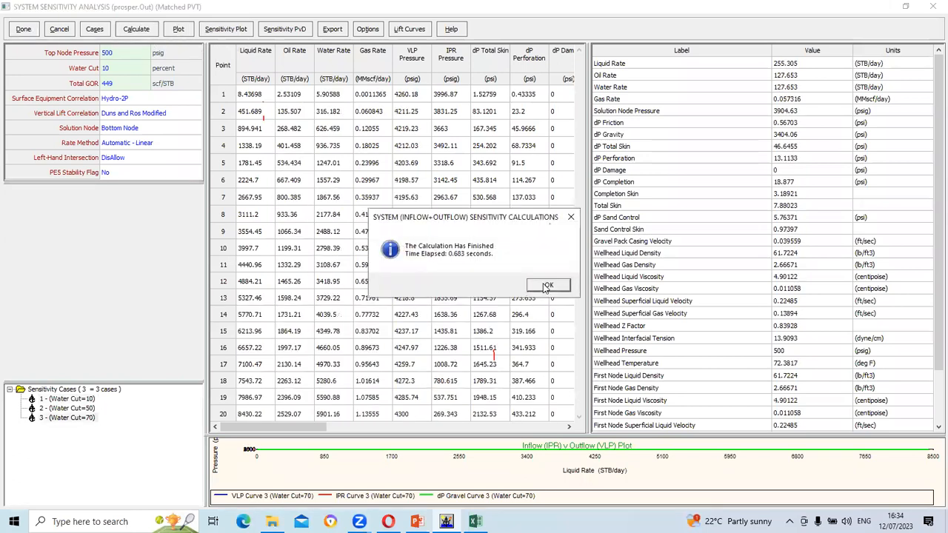
{"action": "left_click", "coordinate": [548, 285]}
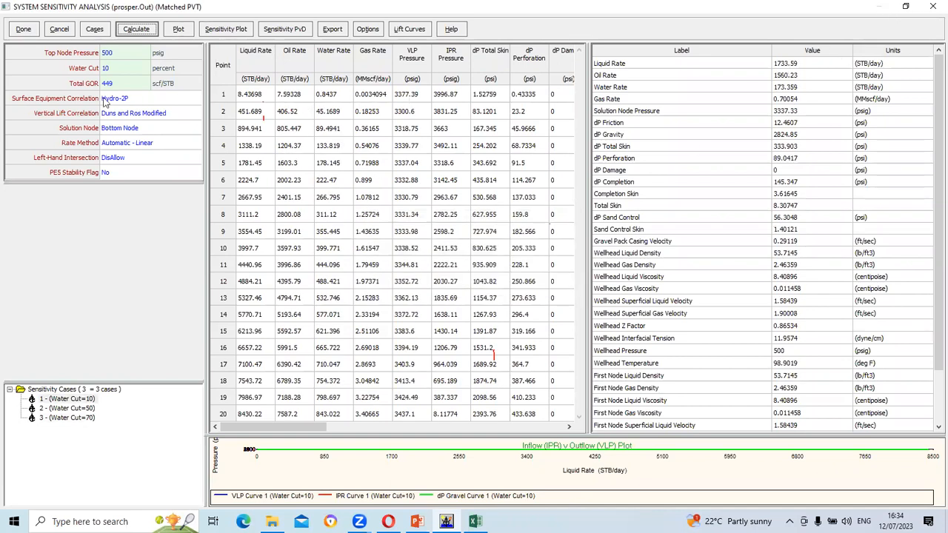
{"action": "left_click", "coordinate": [59, 33]}
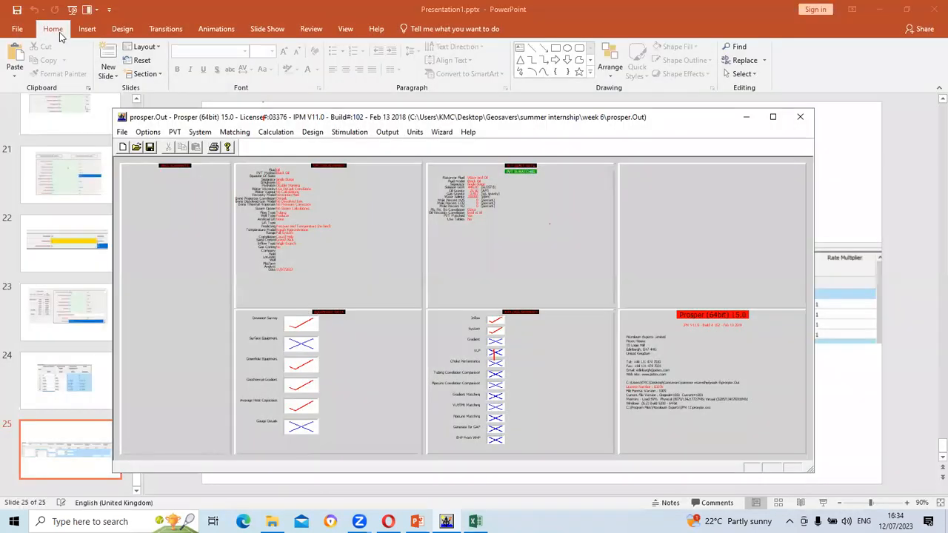
Reopen the equipment data, examine the geothermal gradient and deviation survey tables, and close the equipment data
{"action": "left_click", "coordinate": [343, 362]}
{"action": "left_click", "coordinate": [393, 308]}
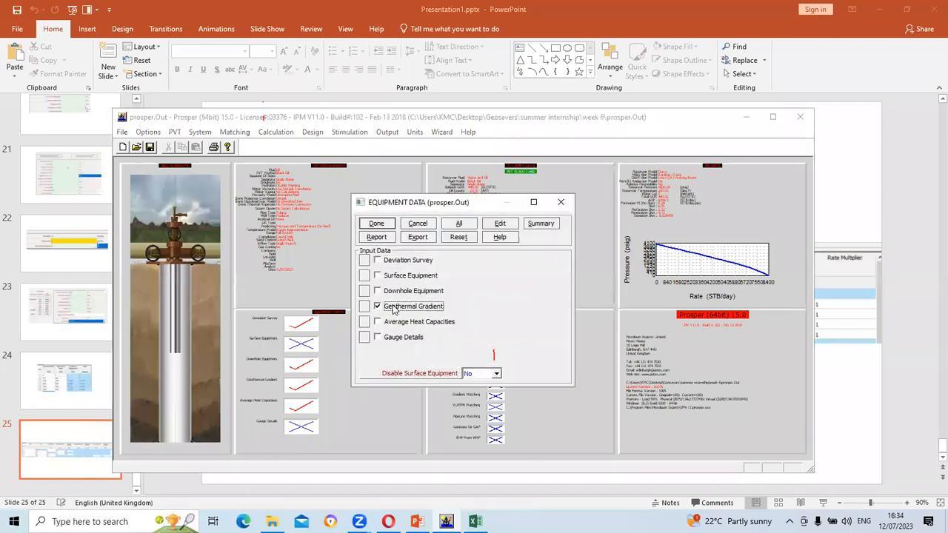
{"action": "left_click", "coordinate": [374, 309]}
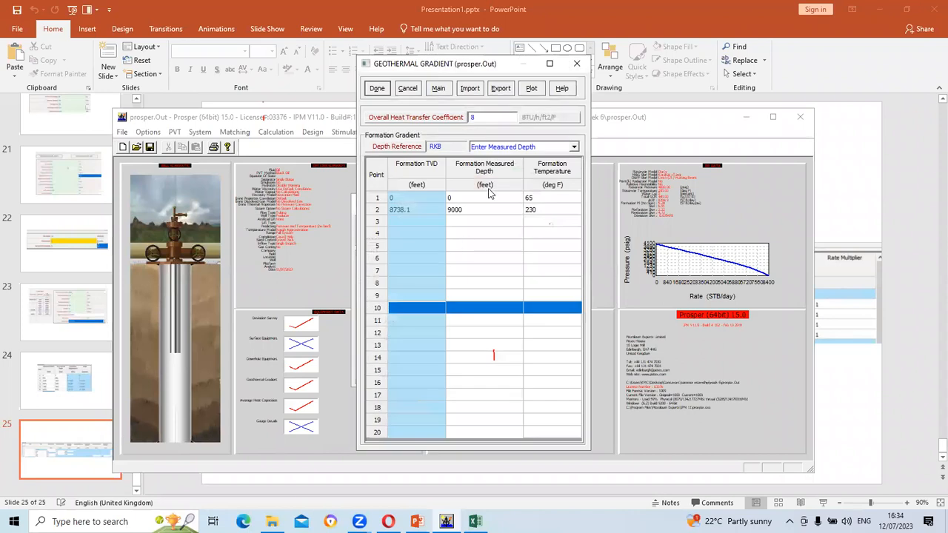
{"action": "left_click", "coordinate": [377, 88]}
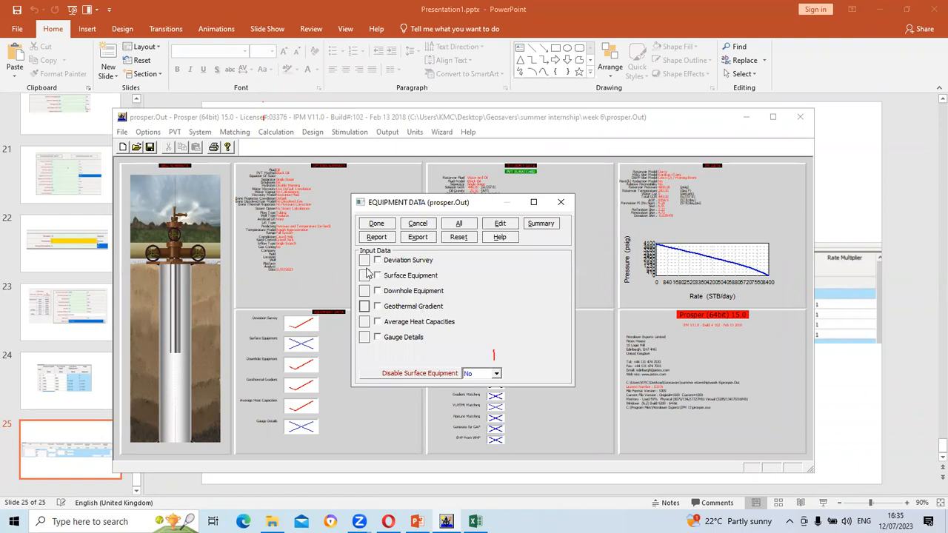
{"action": "left_click", "coordinate": [364, 263]}
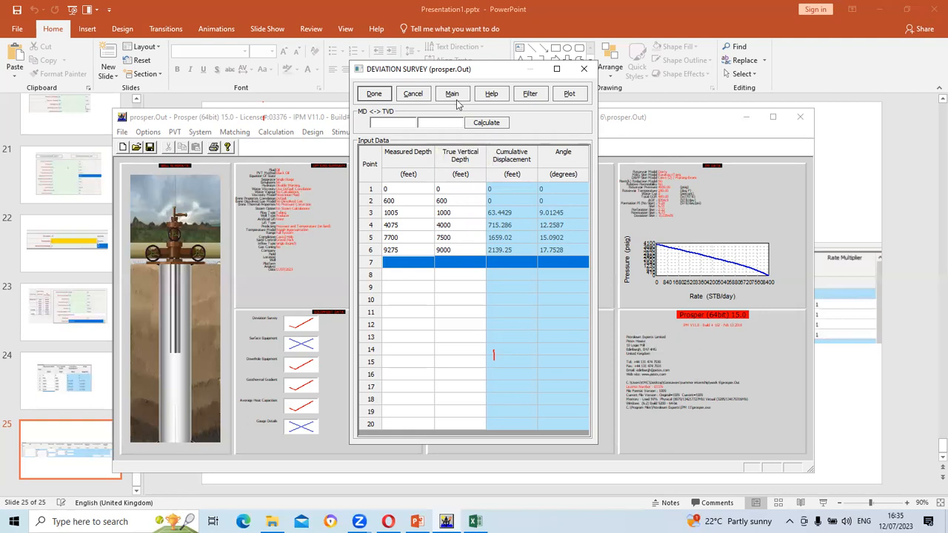
{"action": "left_click", "coordinate": [373, 94]}
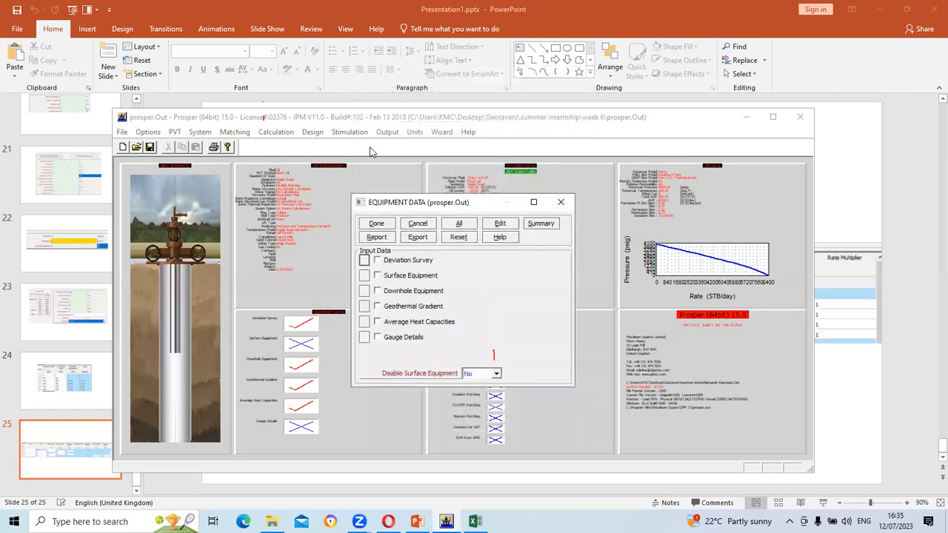
{"action": "left_click", "coordinate": [376, 224]}
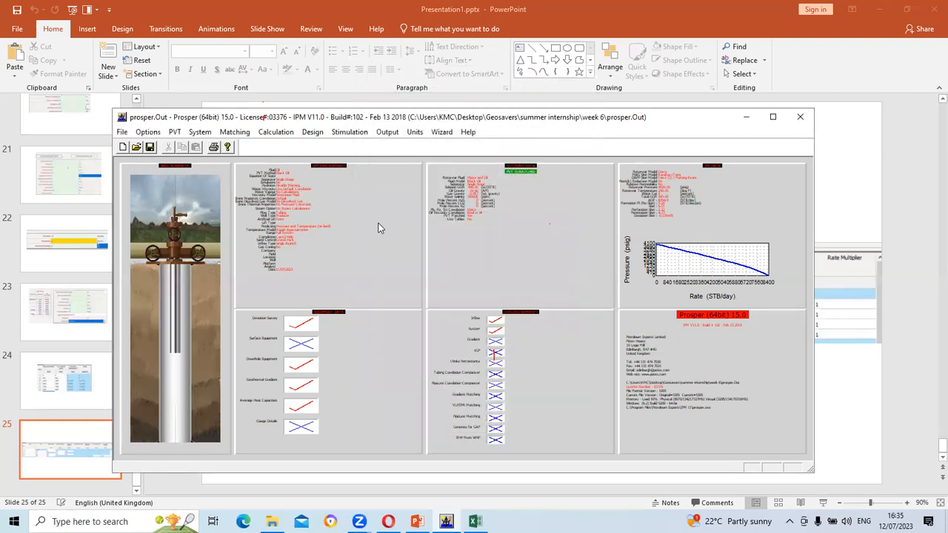
Review the equipment summary of tubing and casing sections, and close the equipment data
{"action": "double_click", "coordinate": [346, 377]}
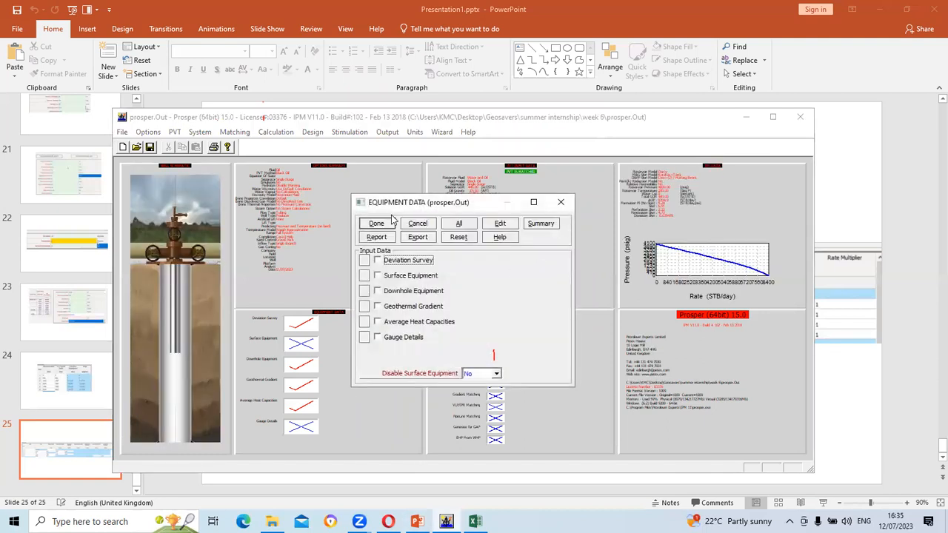
{"action": "left_click", "coordinate": [541, 223]}
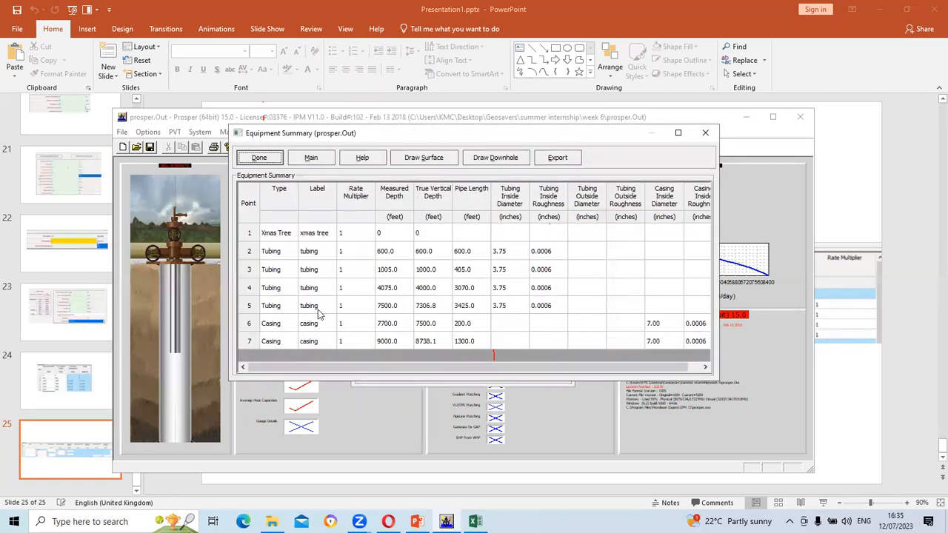
{"action": "left_click", "coordinate": [705, 134]}
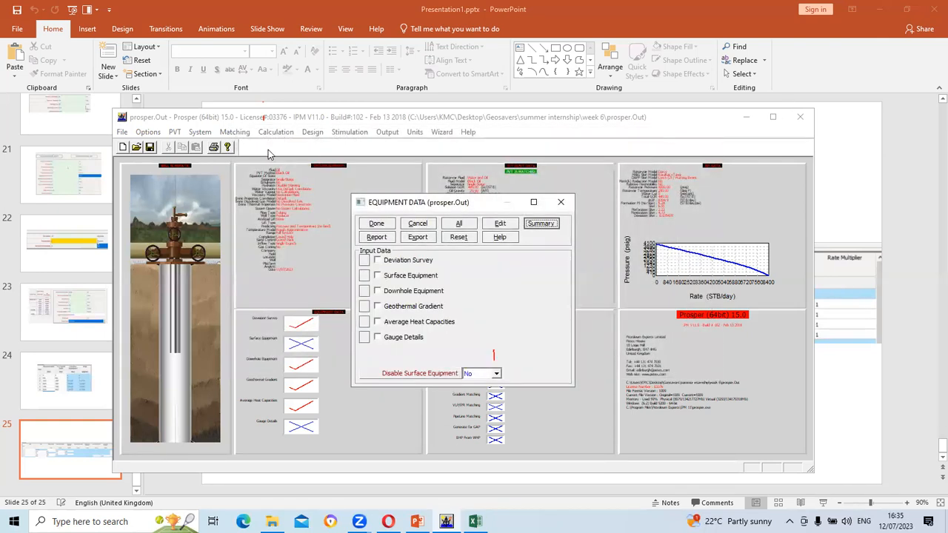
{"action": "left_click", "coordinate": [375, 219]}
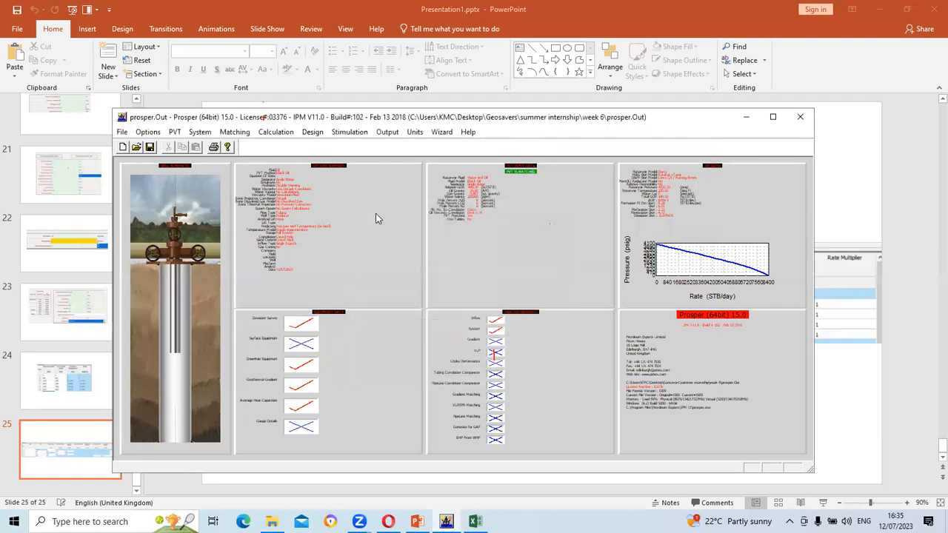
Plot VLP Pressure and IPR Pressure against Liquid Rate for the water cut cases, inspect the curves, and close the plot
{"action": "left_click", "coordinate": [280, 137]}
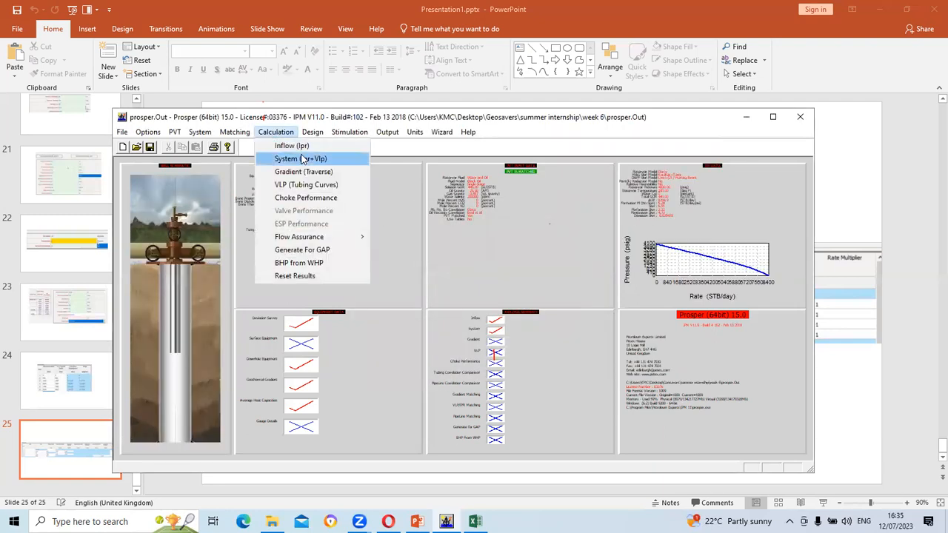
{"action": "left_click", "coordinate": [300, 157]}
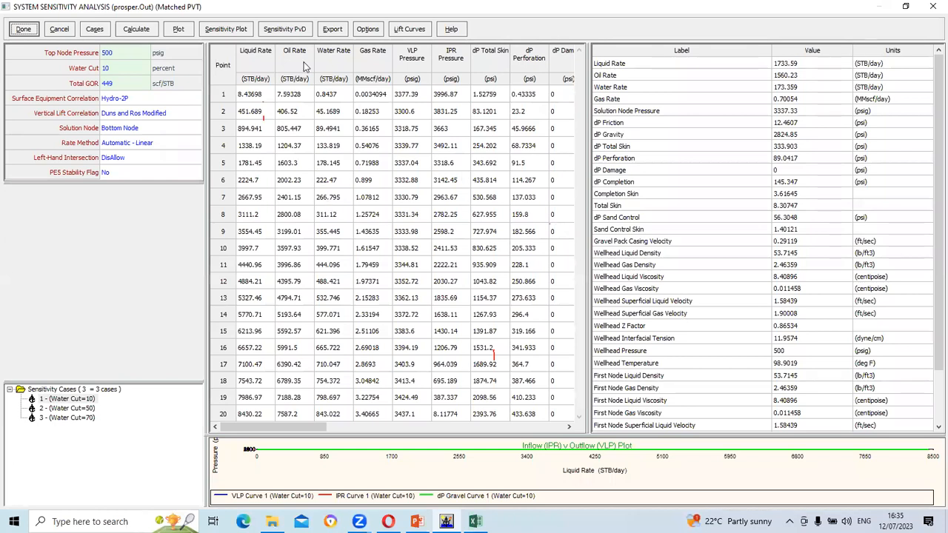
{"action": "left_click", "coordinate": [180, 32]}
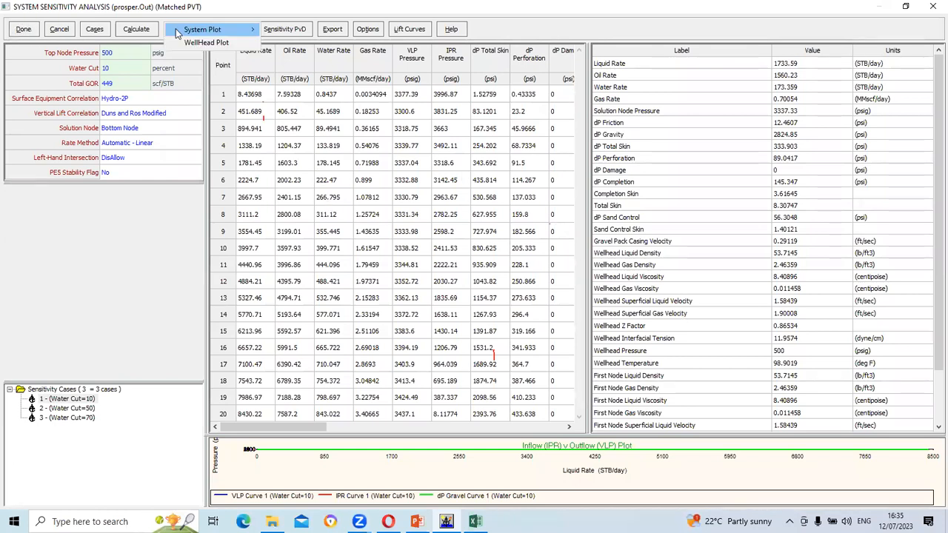
{"action": "mouse_move", "coordinate": [214, 33]}
{"action": "left_click", "coordinate": [282, 33]}
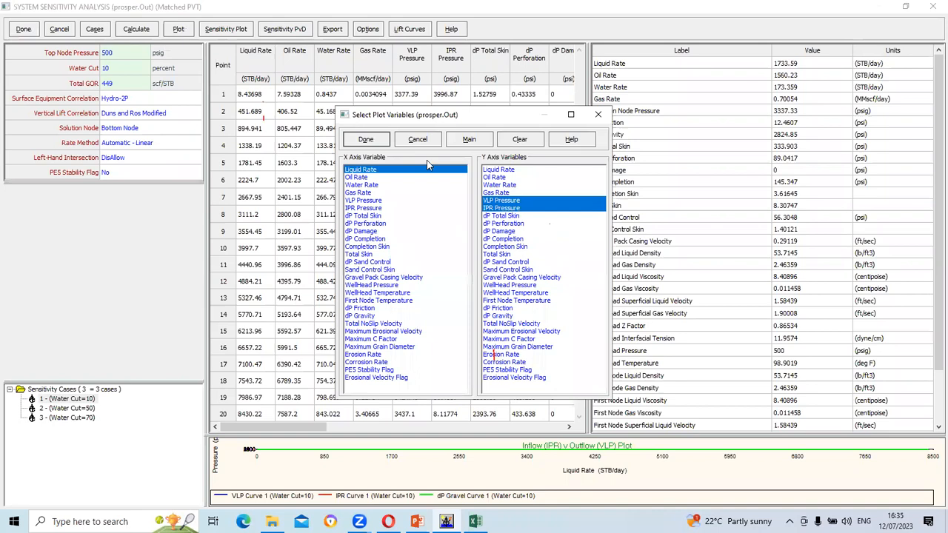
{"action": "left_click", "coordinate": [371, 141]}
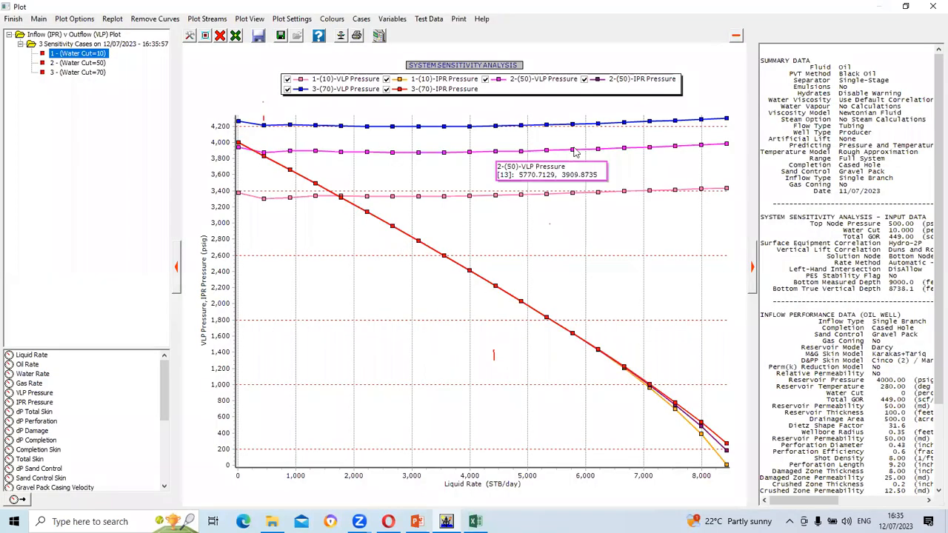
{"action": "left_click", "coordinate": [931, 6]}
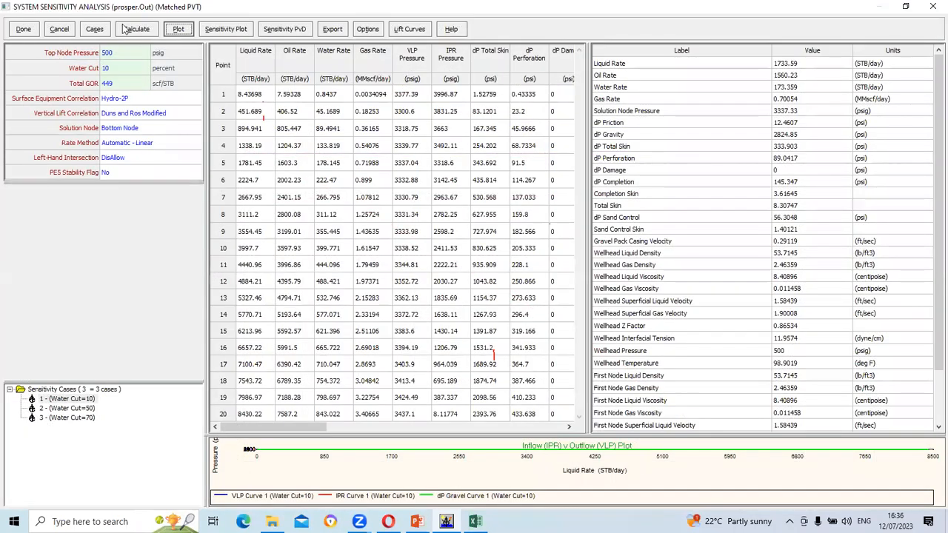
Try to clear the Water Cut percent values from the sensitivity cases
{"action": "left_click", "coordinate": [91, 28]}
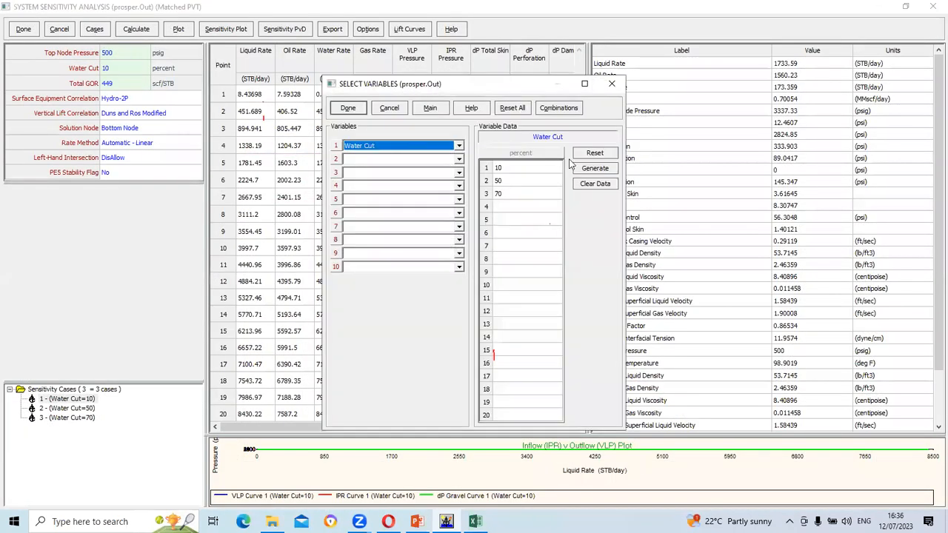
{"action": "left_click", "coordinate": [594, 184]}
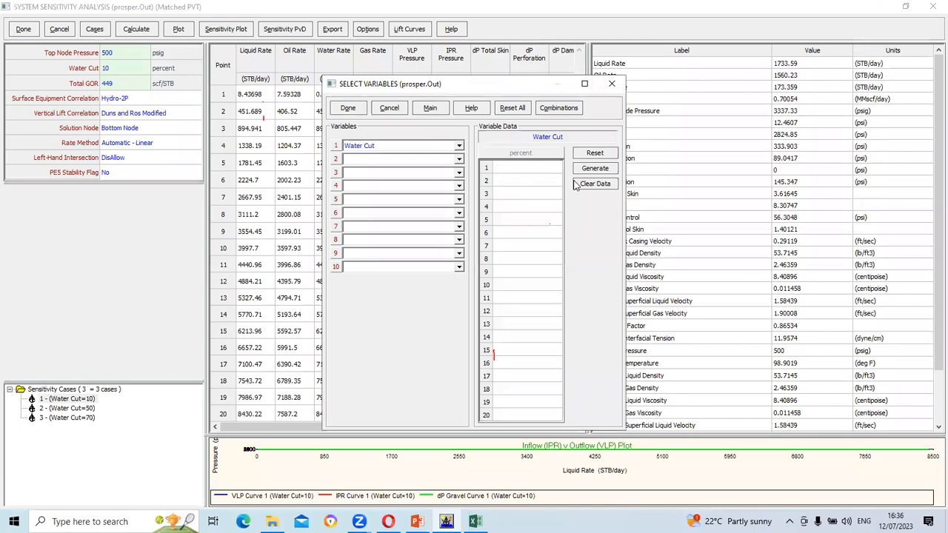
{"action": "left_click", "coordinate": [354, 111]}
{"action": "left_click", "coordinate": [94, 28]}
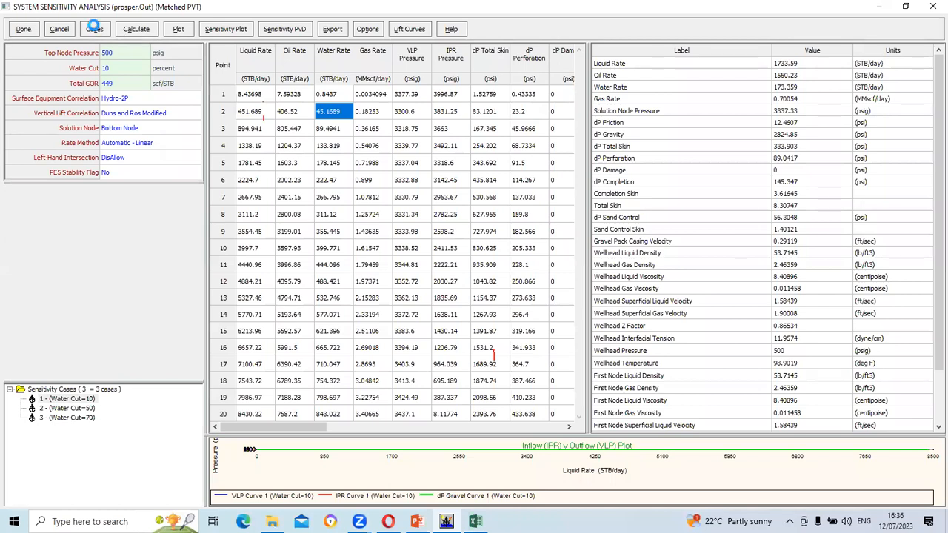
{"action": "left_click", "coordinate": [594, 184]}
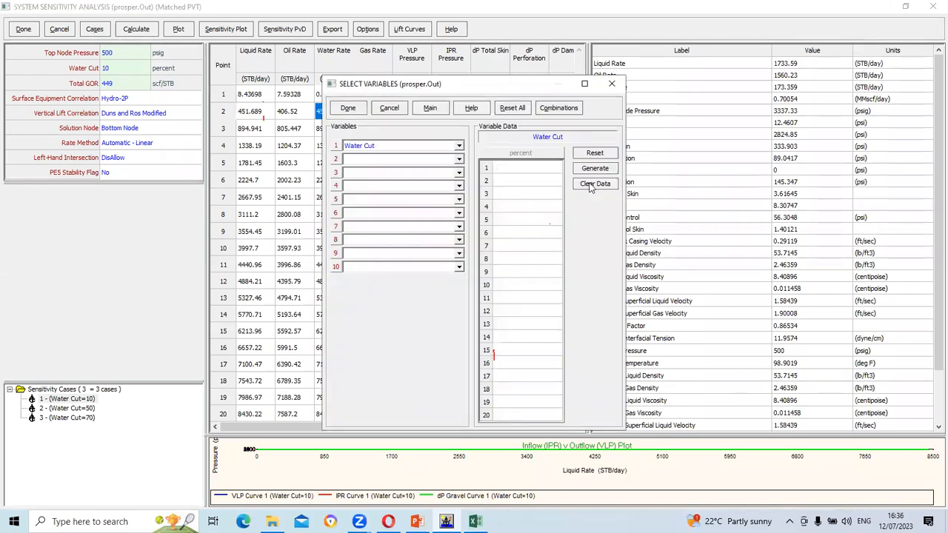
Remove Water Cut from the sensitivity variables by setting the first variable to blank, and accept the selection
{"action": "left_click", "coordinate": [458, 146]}
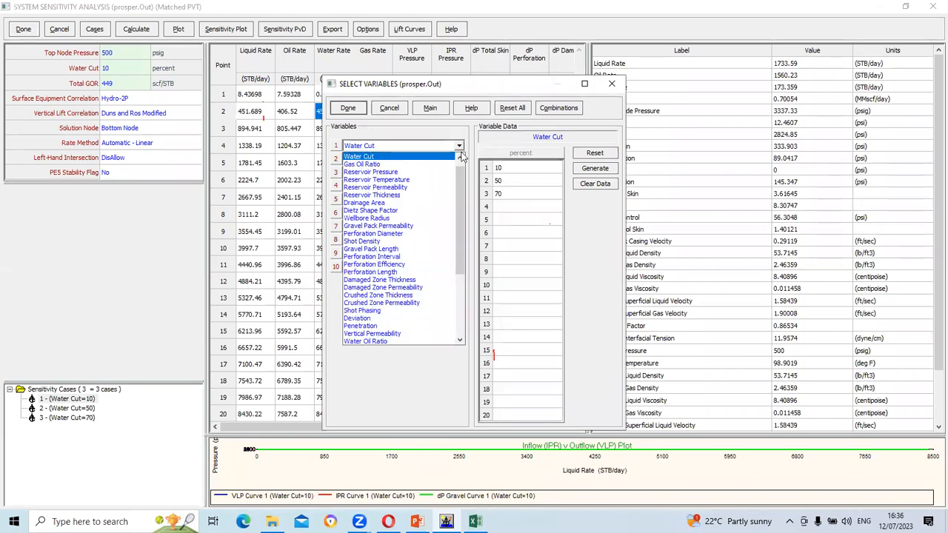
{"action": "left_click_drag", "start_coordinate": [459, 178], "coordinate": [460, 156]}
{"action": "left_click", "coordinate": [428, 149]}
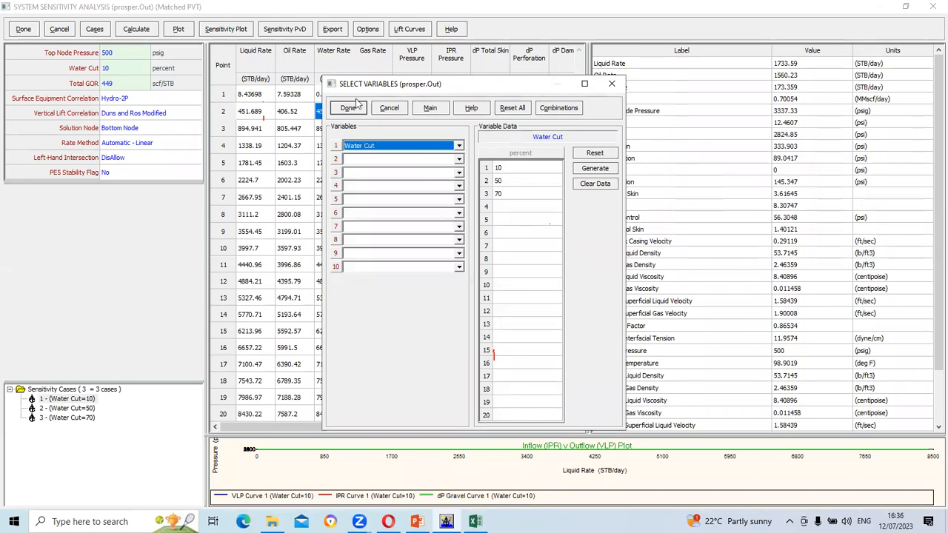
{"action": "left_click", "coordinate": [459, 146]}
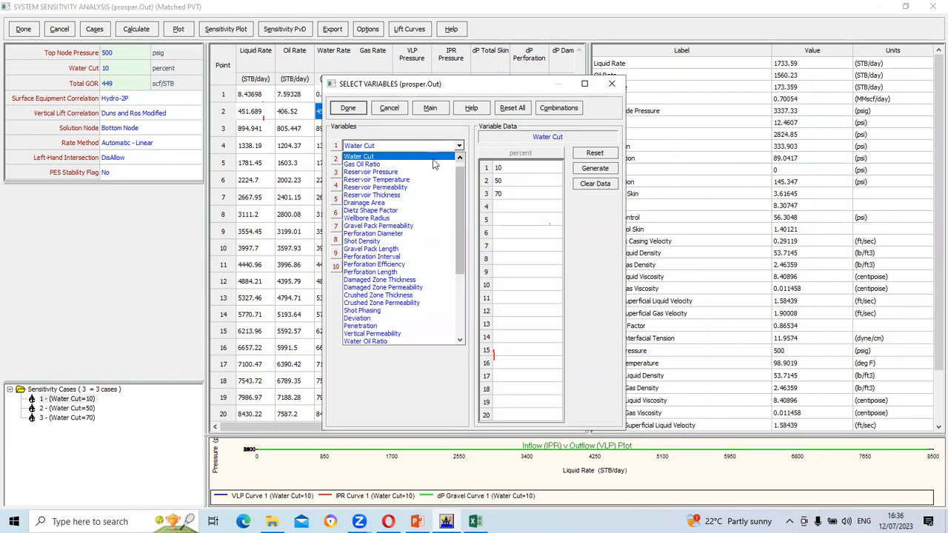
{"action": "scroll", "coordinate": [461, 184], "scroll_direction": "up", "scroll_amount": 1}
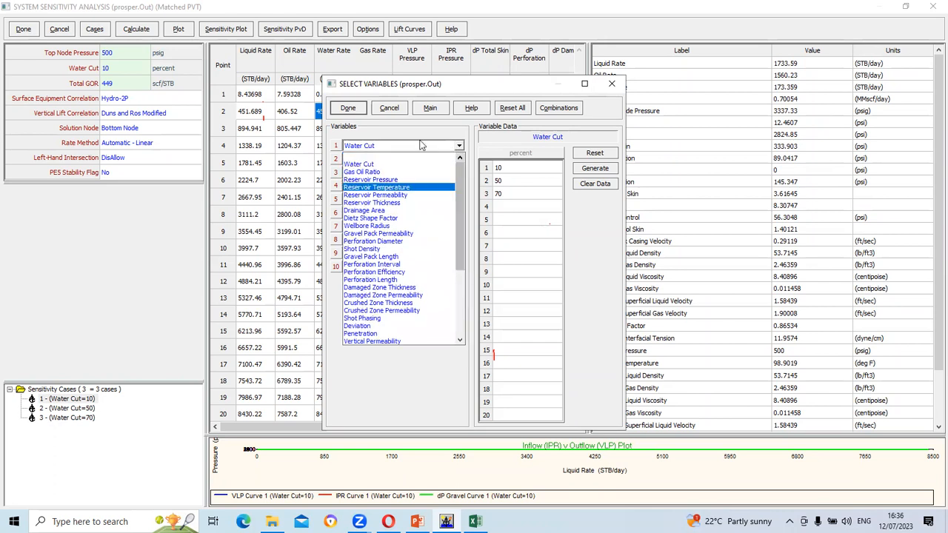
{"action": "left_click", "coordinate": [371, 158]}
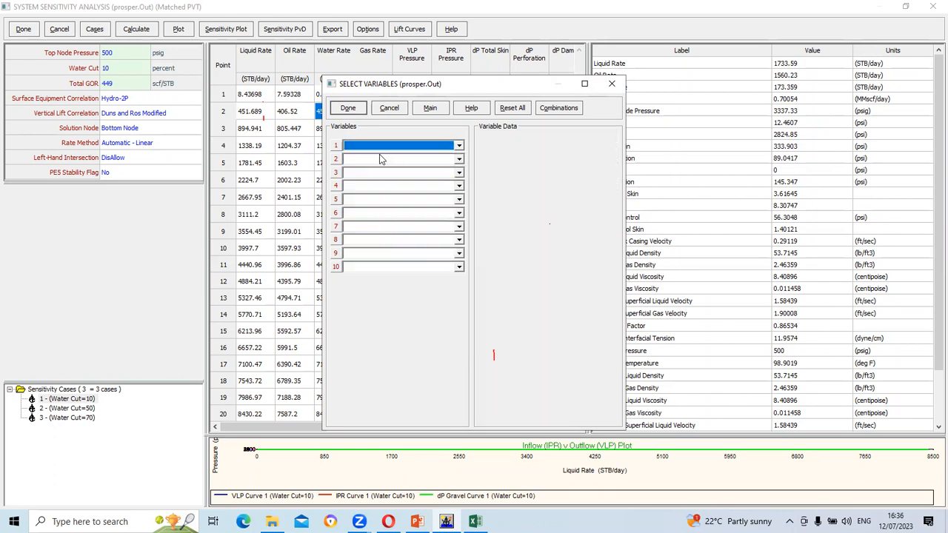
{"action": "left_click", "coordinate": [345, 108]}
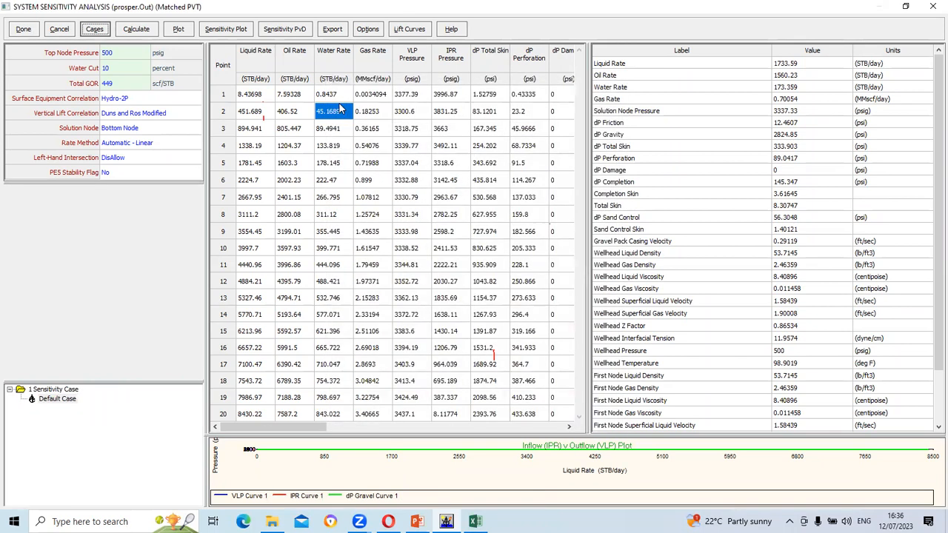
Run the System (IPR+VLP) calculation for the default case and dismiss the completion message
{"action": "left_click", "coordinate": [133, 31]}
{"action": "left_click", "coordinate": [131, 29]}
{"action": "left_click", "coordinate": [164, 44]}
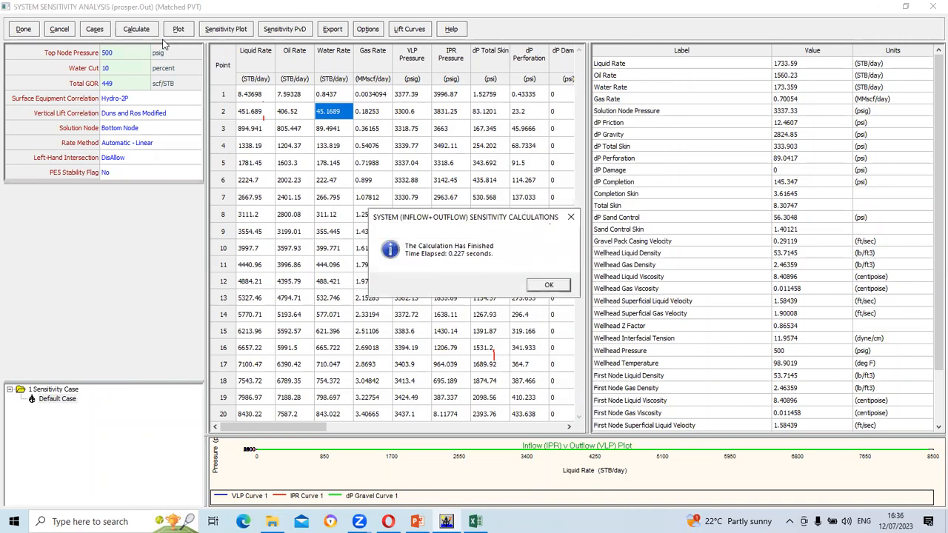
{"action": "left_click", "coordinate": [550, 285]}
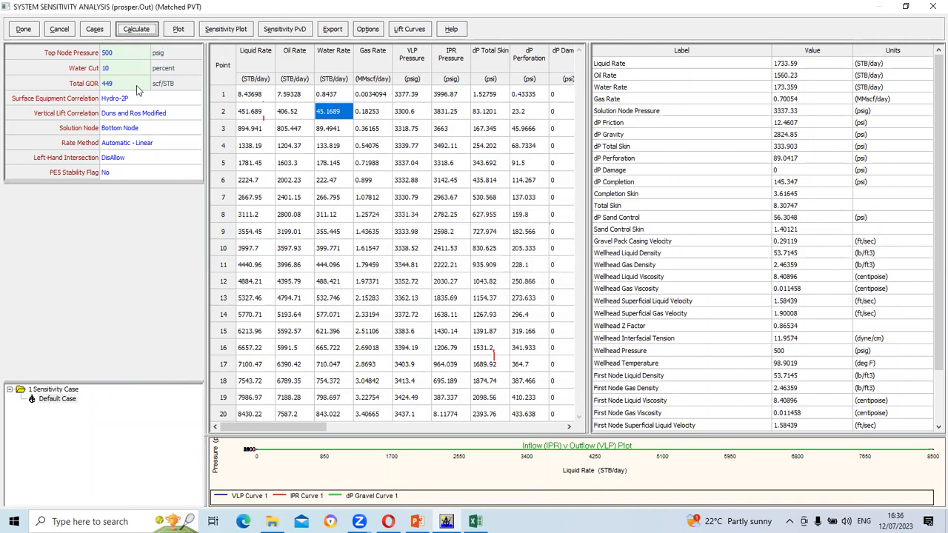
Plot VLP Pressure and IPR Pressure against Liquid Rate for the default case, inspect the curves, and close the plot
{"action": "left_click", "coordinate": [177, 31]}
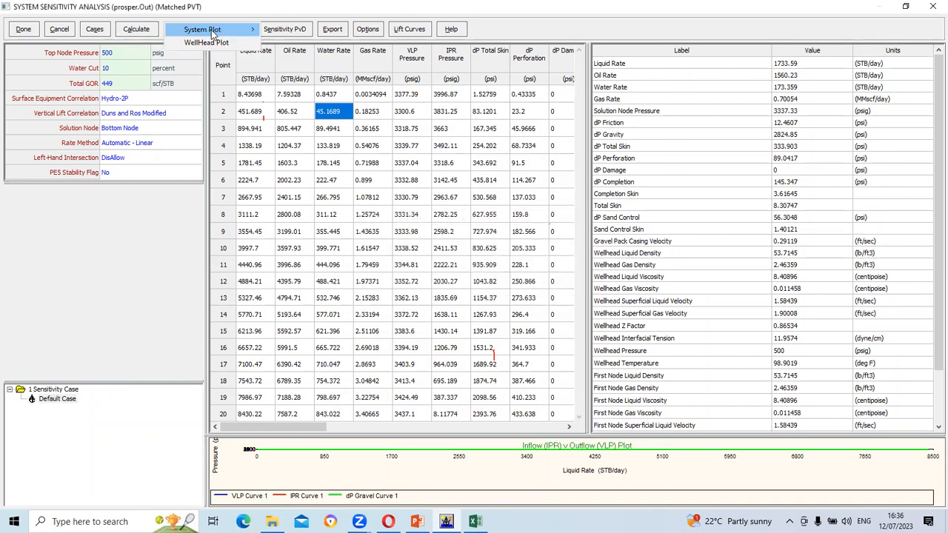
{"action": "mouse_move", "coordinate": [216, 34]}
{"action": "left_click", "coordinate": [304, 31]}
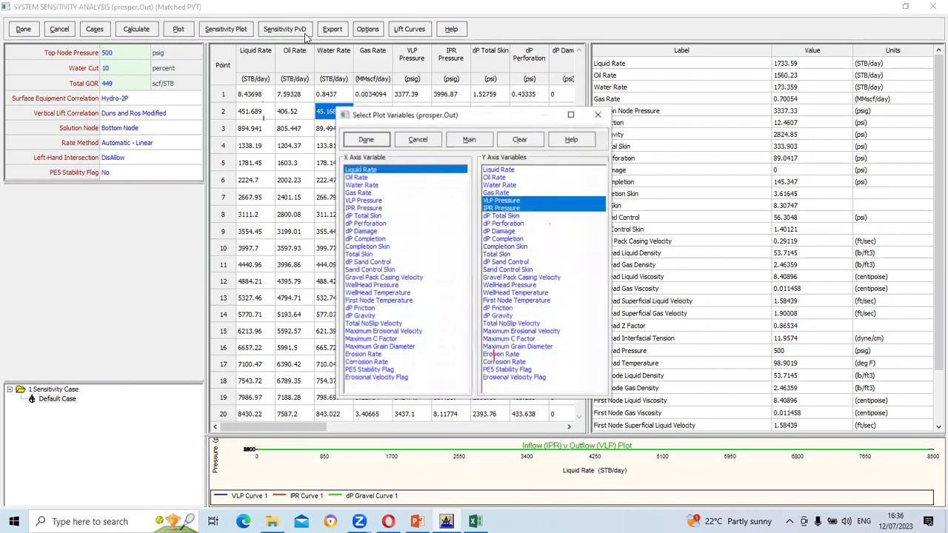
{"action": "left_click", "coordinate": [372, 140]}
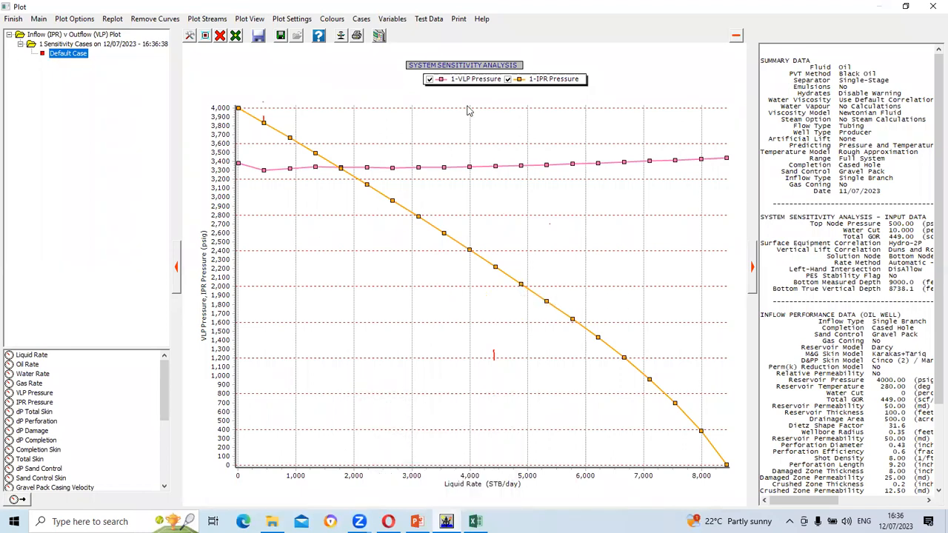
{"action": "left_click", "coordinate": [932, 6]}
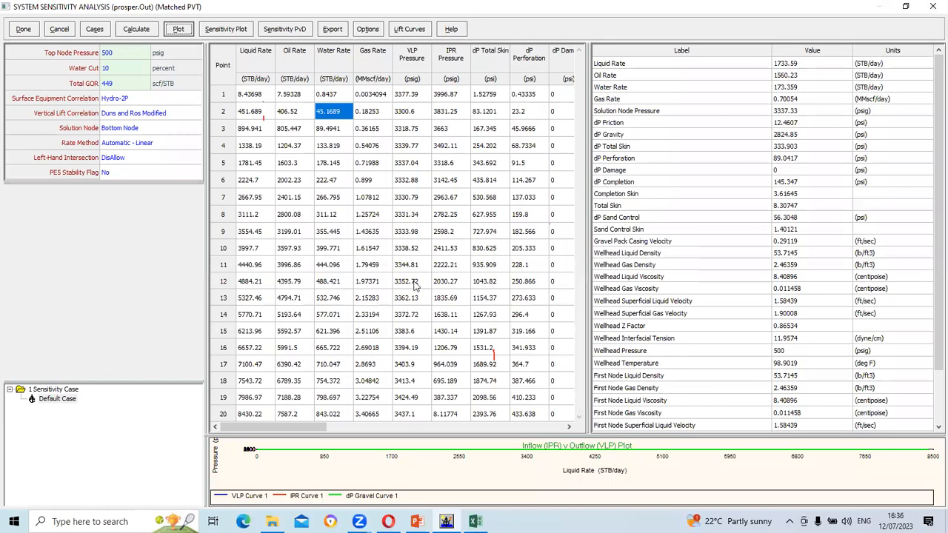